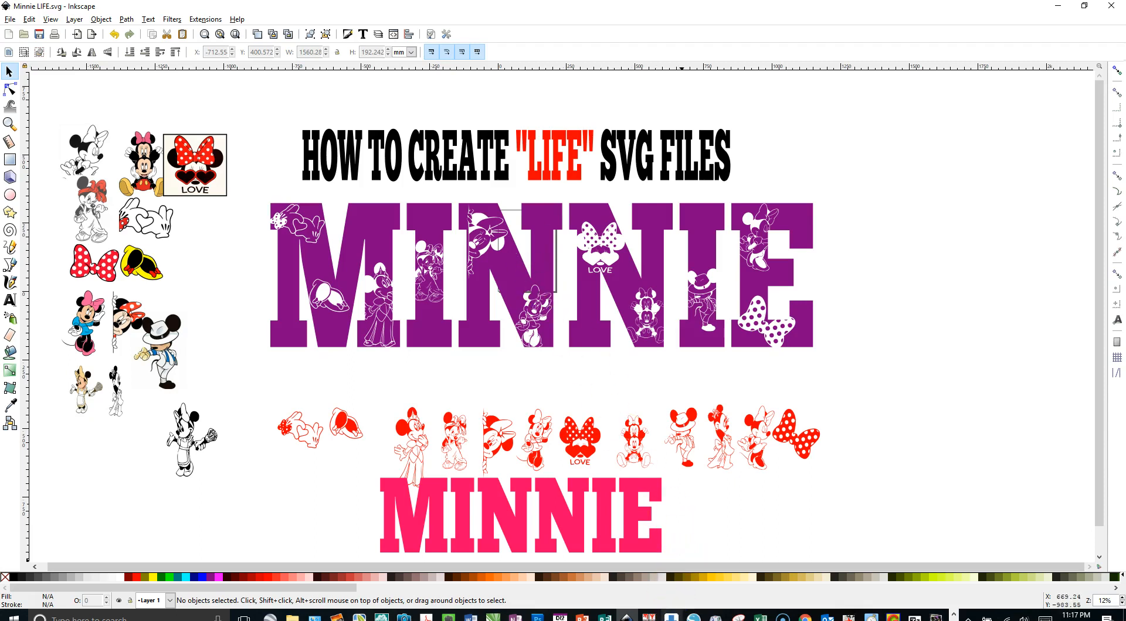
# Step: Capture a rectangular snip of the title and the purple MINNIE design with the Snipping Tool, and return to the drawing
pyautogui.click(737, 615)
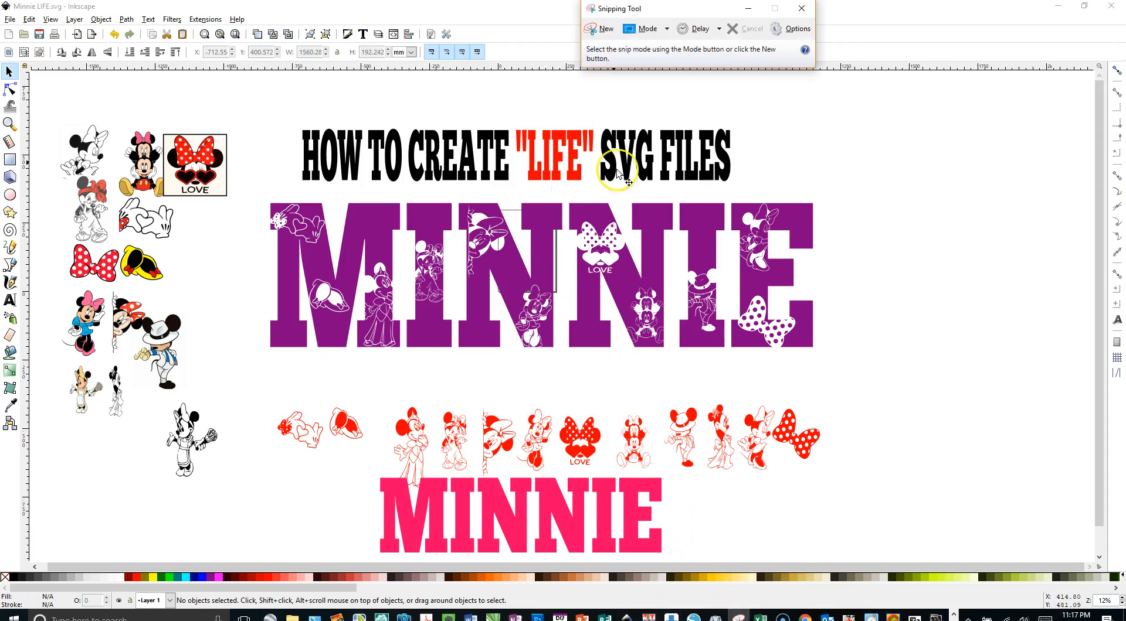
pyautogui.click(597, 25)
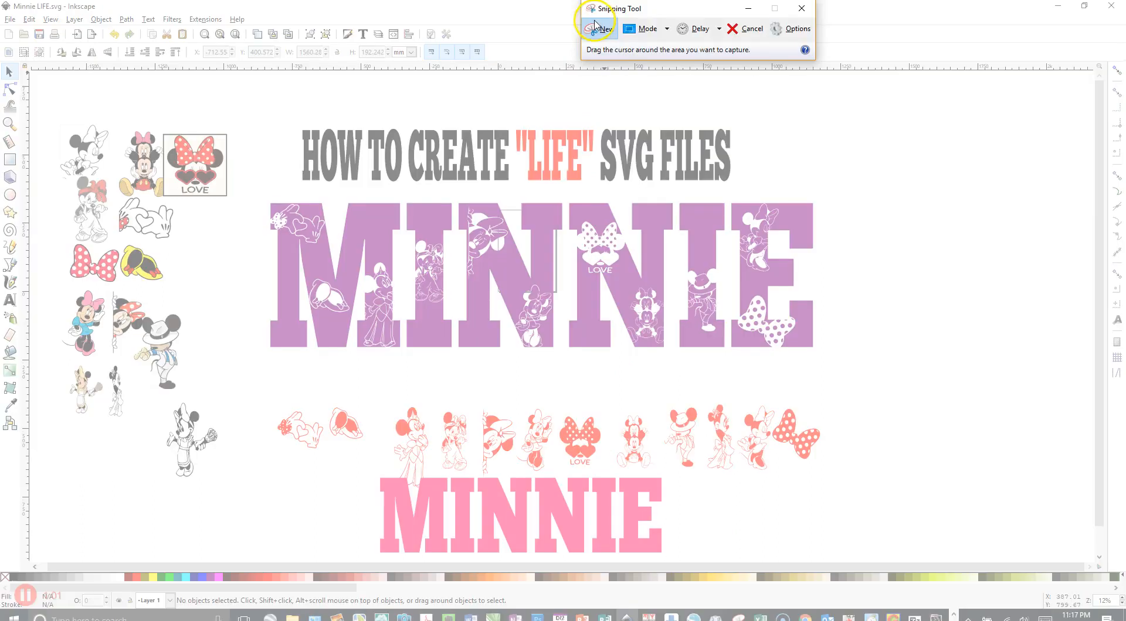
pyautogui.moveTo(255, 87); pyautogui.dragTo(849, 394)
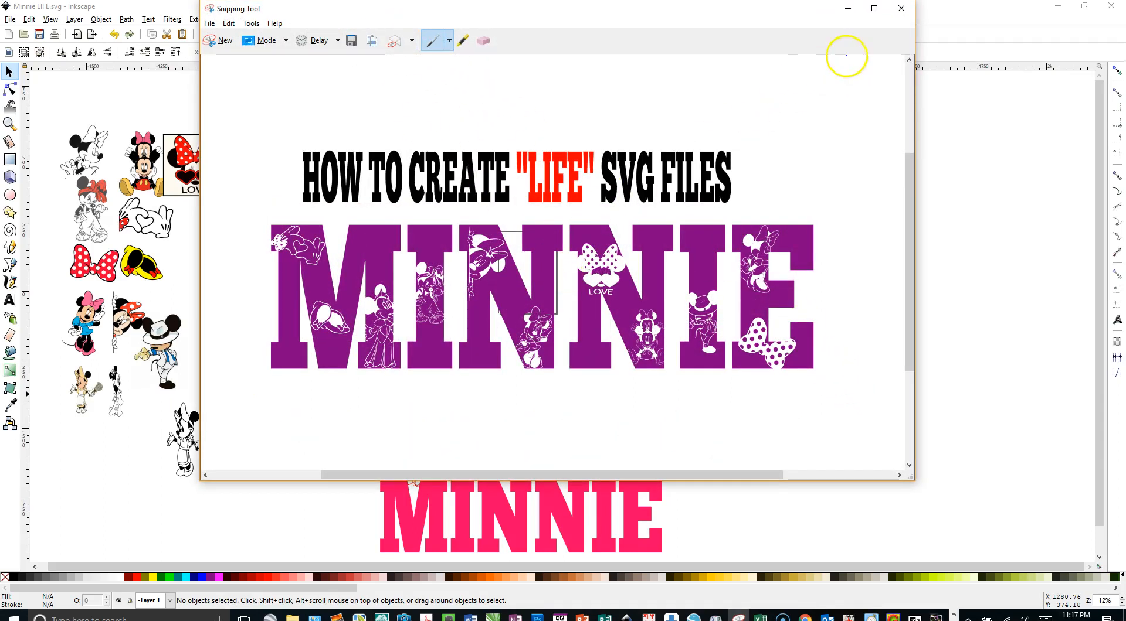
pyautogui.click(983, 138)
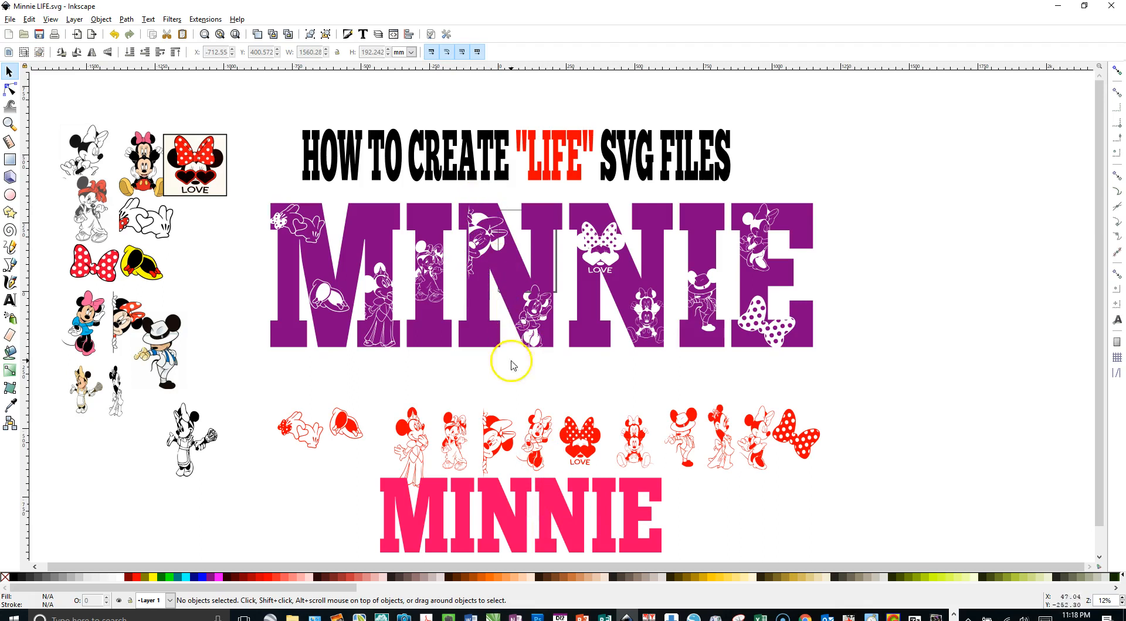
# Step: Shrink the purple MINNIE design to about 1117 by 297 mm and move it beside the title's right end
pyautogui.click(541, 323)
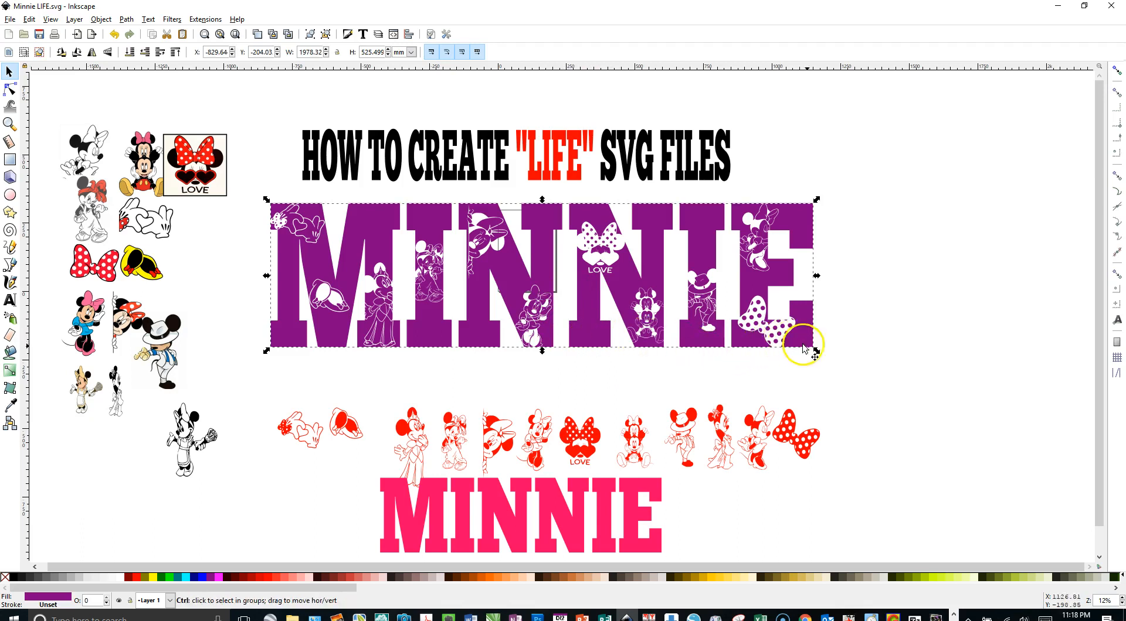
pyautogui.moveTo(817, 350); pyautogui.dragTo(727, 288)
pyautogui.moveTo(483, 253); pyautogui.dragTo(992, 209)
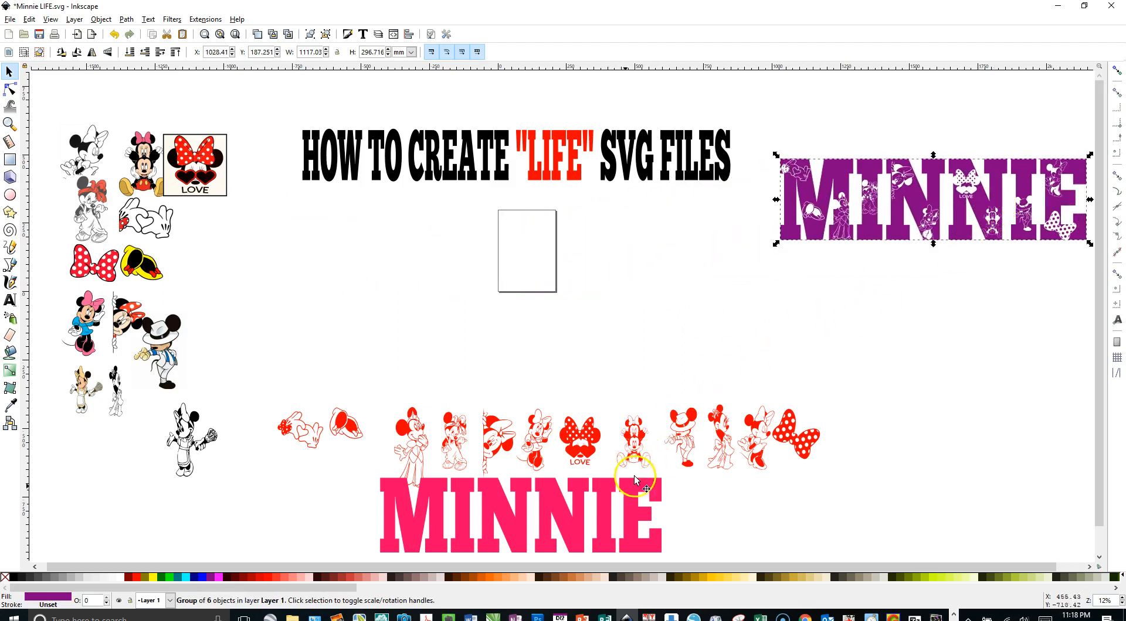
# Step: Move the pink MINNIE lettering under the title and enlarge it to about 2072 by 550 mm, above the red figures
pyautogui.click(593, 518)
pyautogui.moveTo(594, 518); pyautogui.dragTo(548, 267)
pyautogui.rightClick(494, 256)
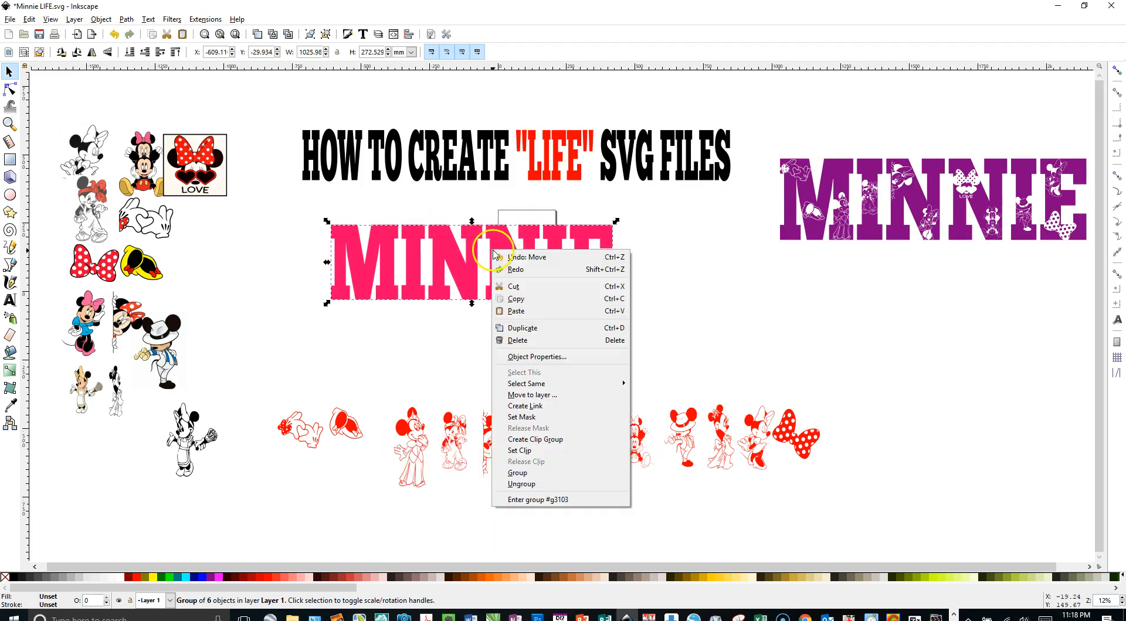
pyautogui.click(318, 335)
pyautogui.click(370, 267)
pyautogui.click(589, 264)
pyautogui.moveTo(615, 303); pyautogui.dragTo(899, 434)
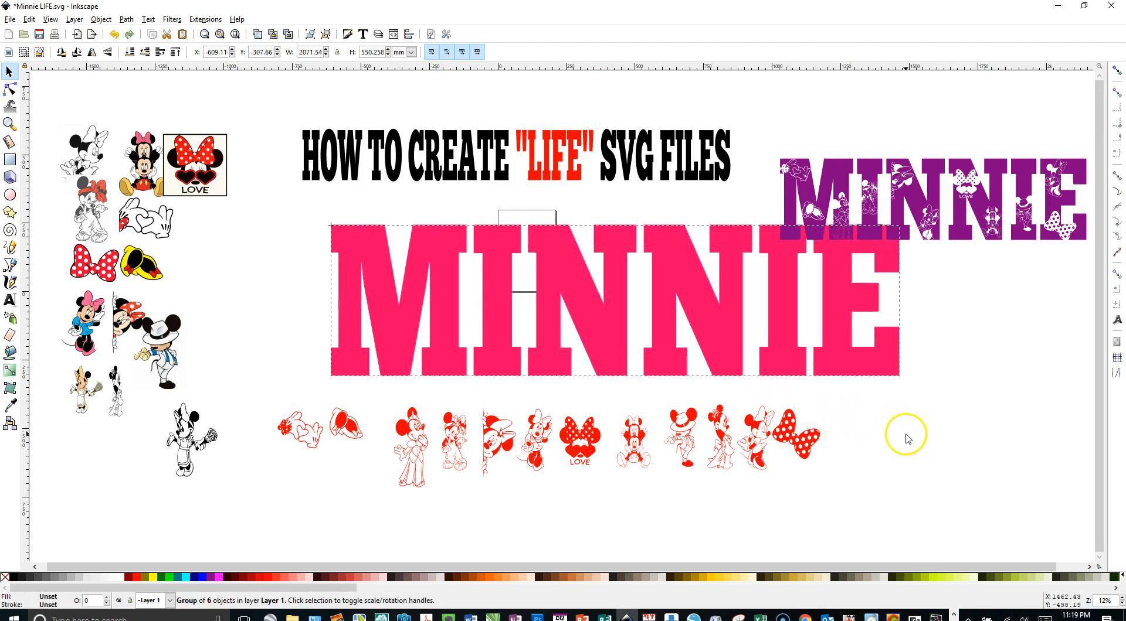
pyautogui.moveTo(734, 308); pyautogui.dragTo(587, 311)
# Step: Duplicate the pink MINNIE lettering, fill the copy with green and place it just below the row of red figures
pyautogui.rightClick(587, 310)
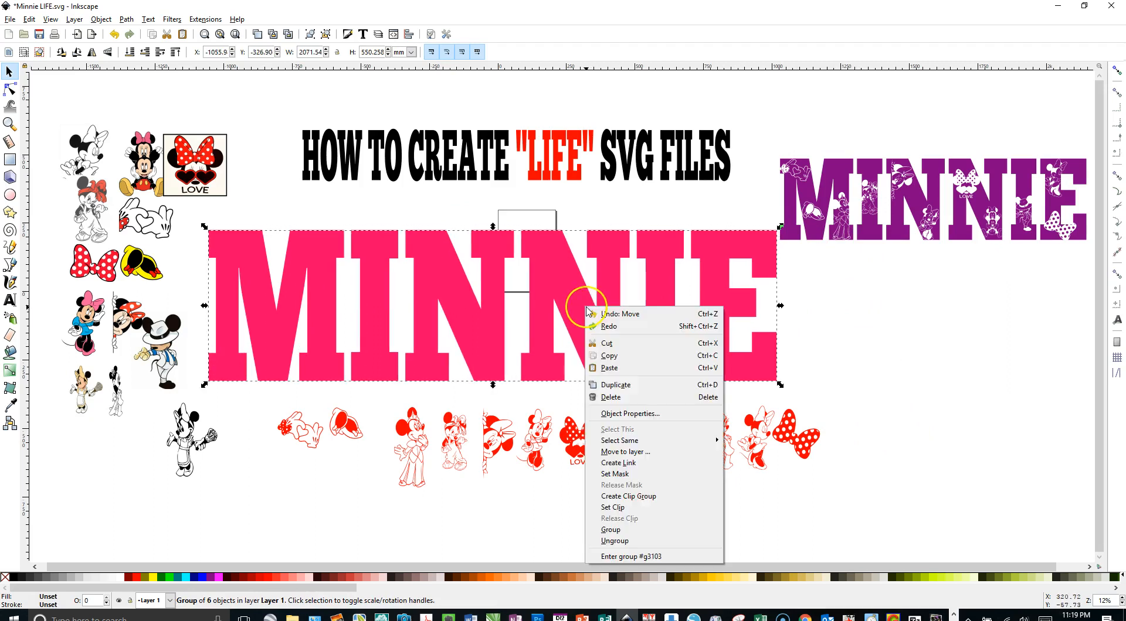
pyautogui.click(614, 385)
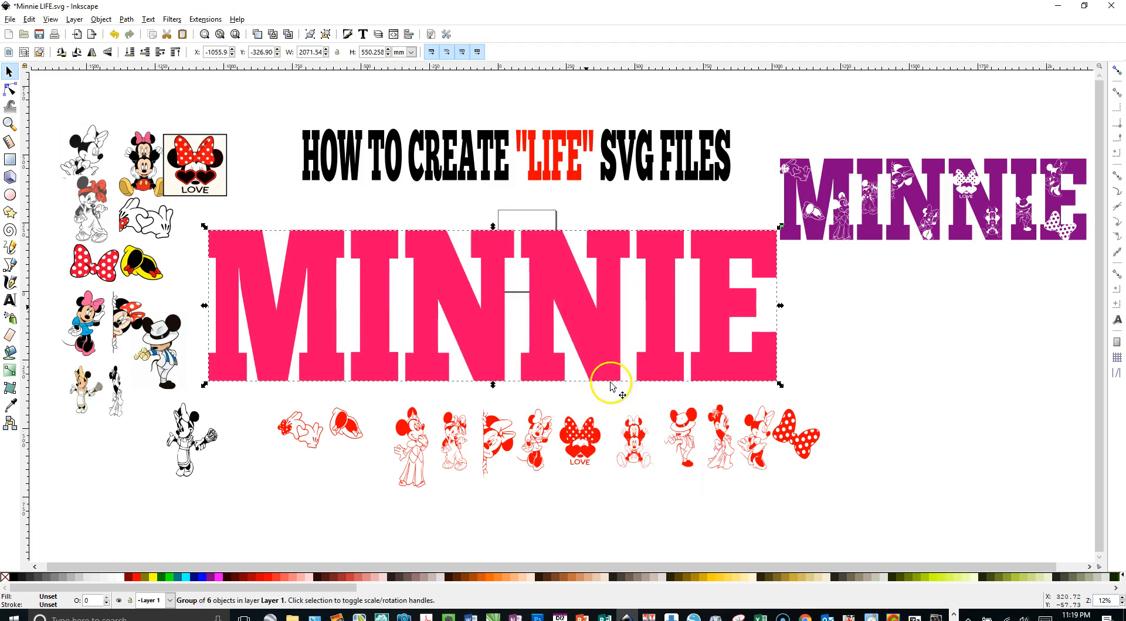
pyautogui.moveTo(565, 319); pyautogui.dragTo(559, 463)
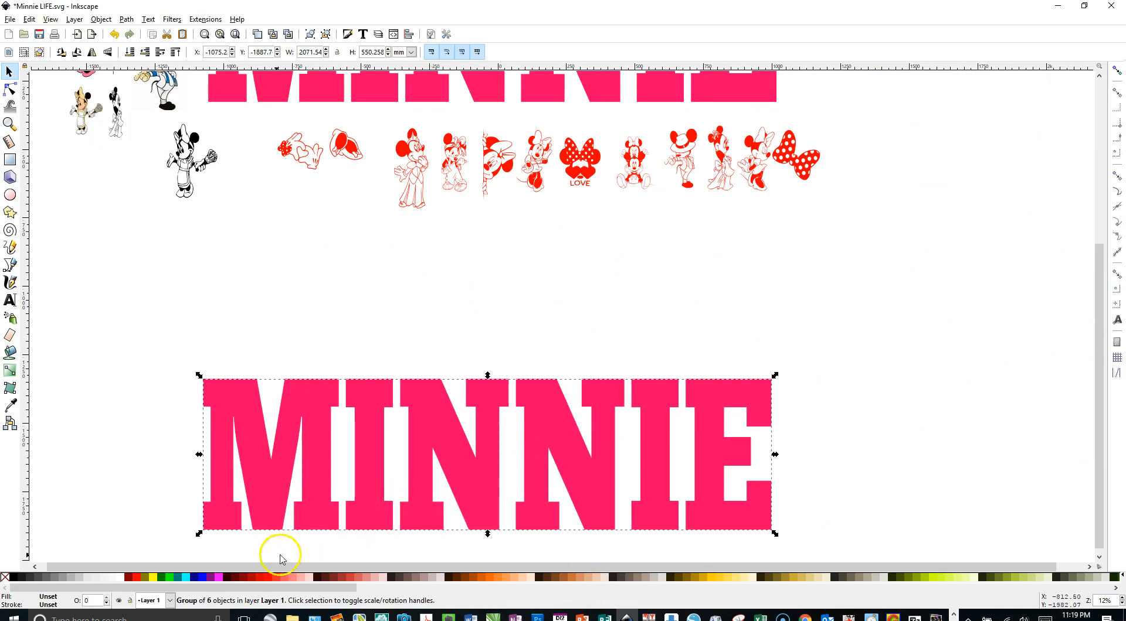
pyautogui.click(169, 577)
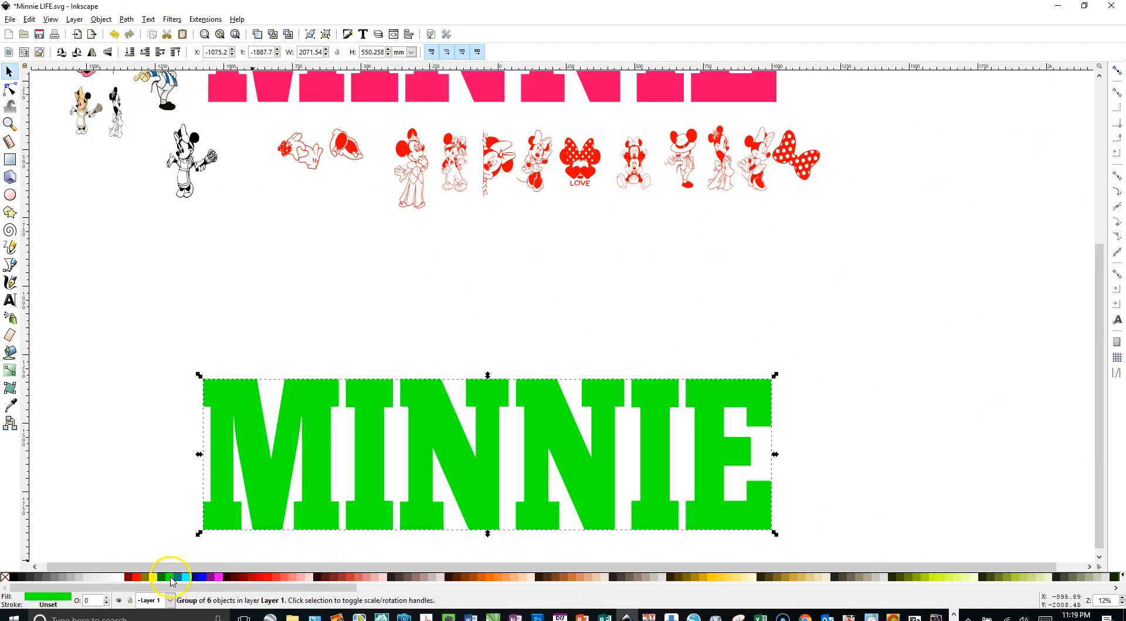
pyautogui.moveTo(422, 432); pyautogui.dragTo(423, 244)
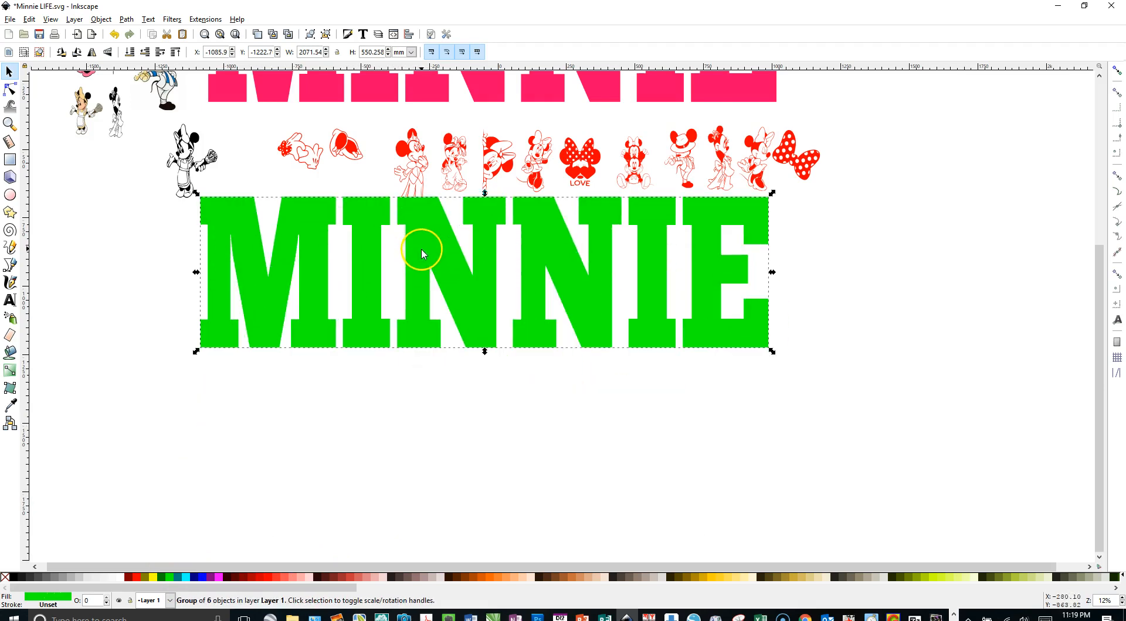
# Step: Duplicate the green MINNIE lettering, place the copy below it and fill the copy with blue
pyautogui.rightClick(416, 242)
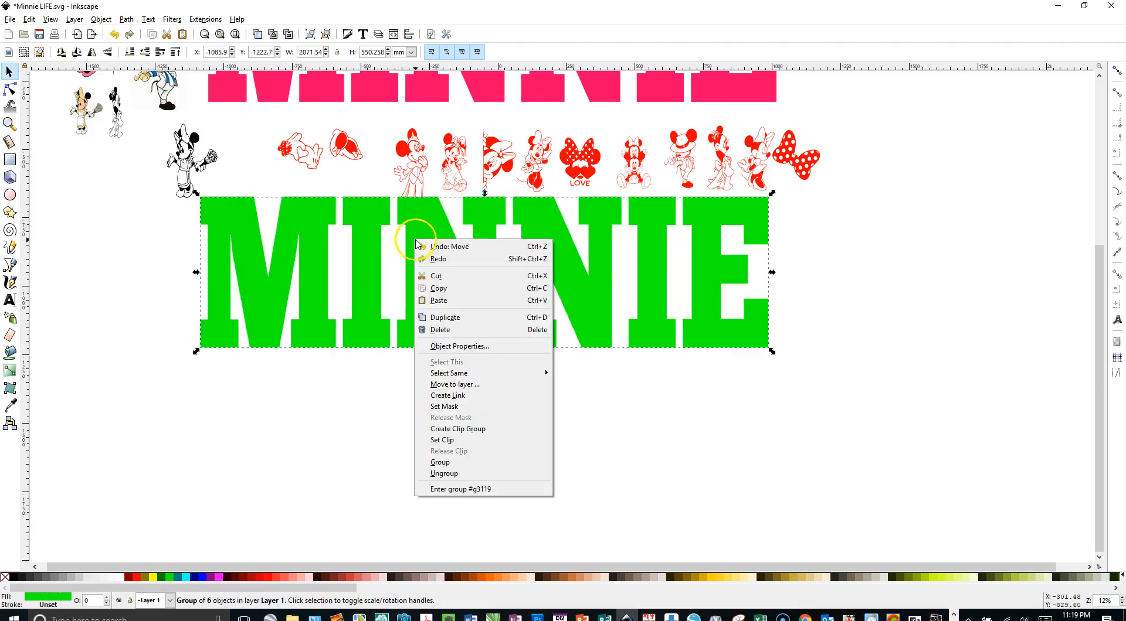
pyautogui.click(441, 317)
pyautogui.moveTo(454, 283); pyautogui.dragTo(444, 481)
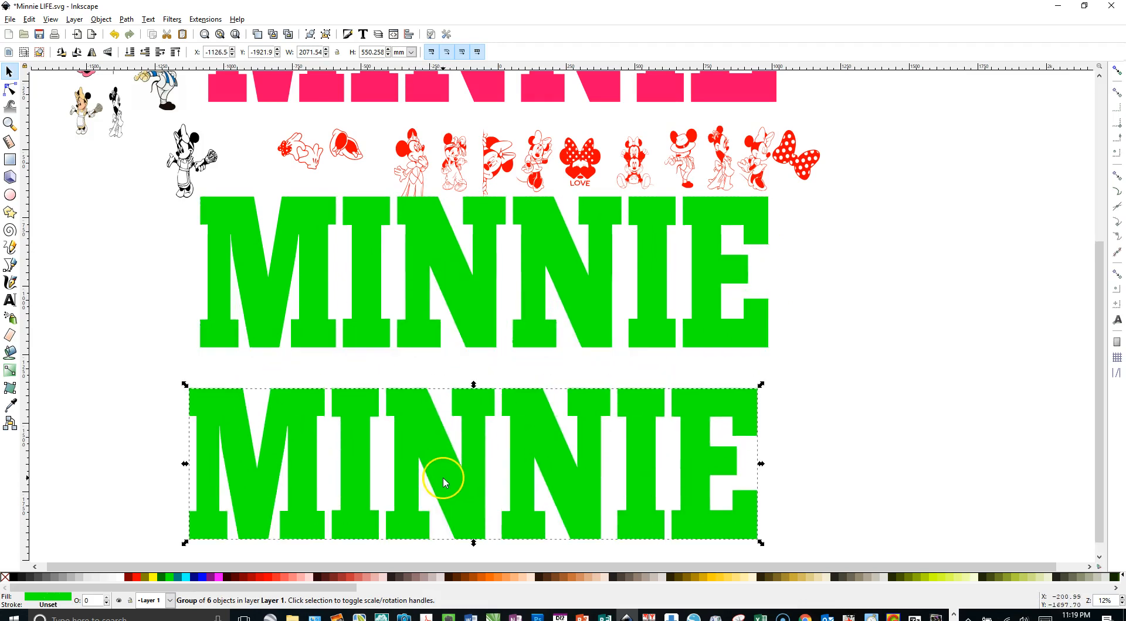
pyautogui.click(205, 578)
pyautogui.scroll(-8, 476, 363)
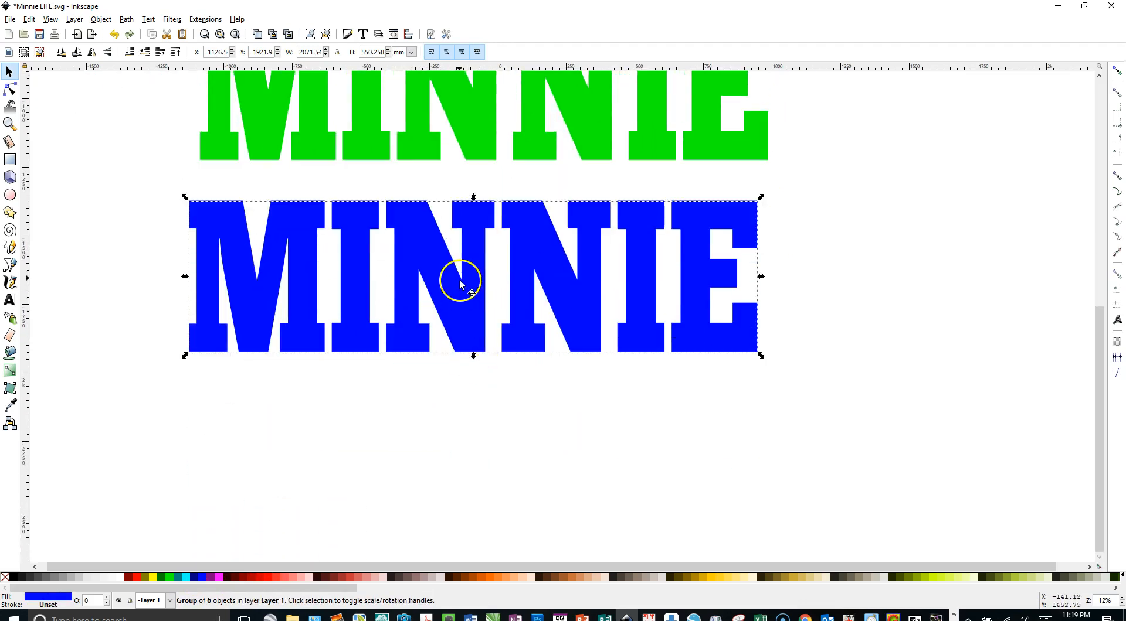
# Step: Duplicate the blue MINNIE lettering, place the copy below it and fill the copy with orange
pyautogui.rightClick(456, 271)
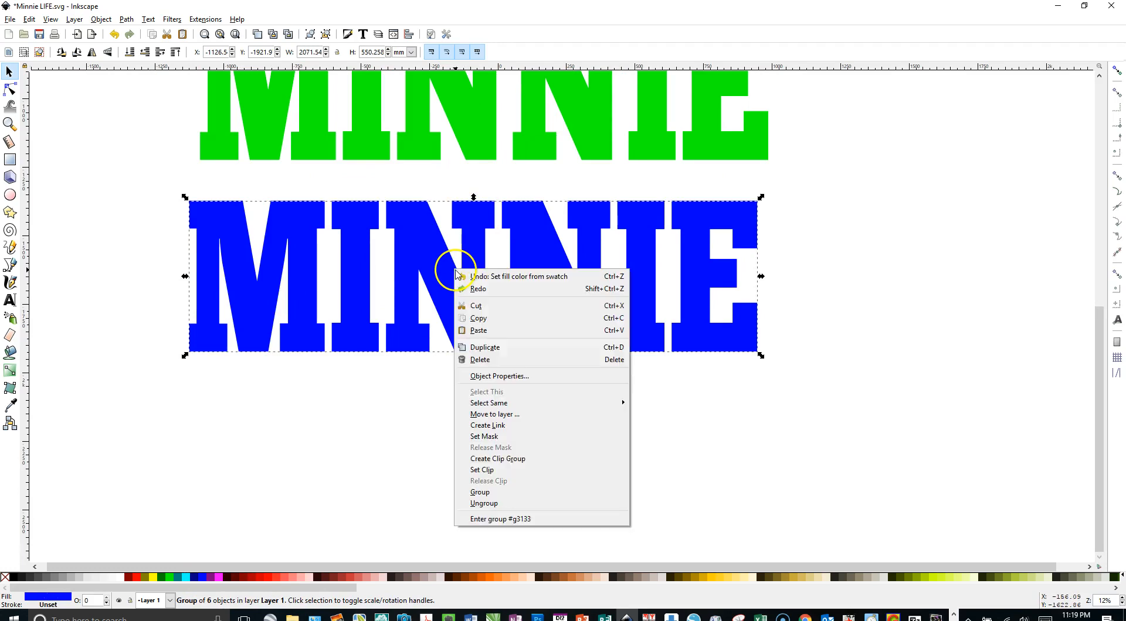
pyautogui.click(491, 351)
pyautogui.moveTo(459, 289); pyautogui.dragTo(446, 463)
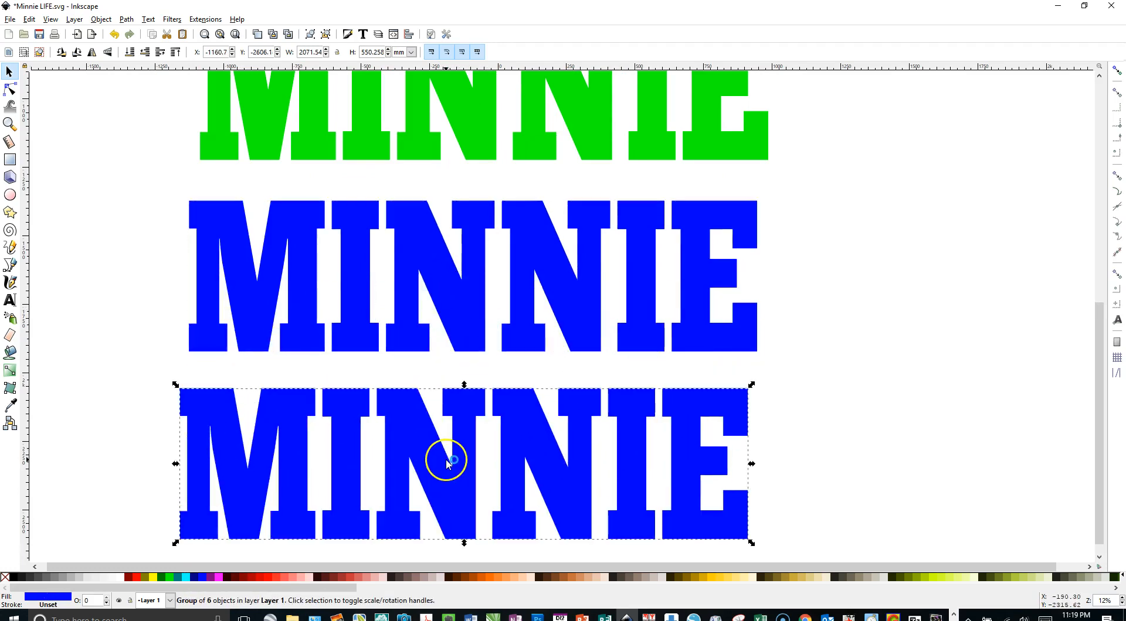
pyautogui.click(487, 580)
pyautogui.scroll(3, 502, 339)
pyautogui.scroll(18, 501, 339)
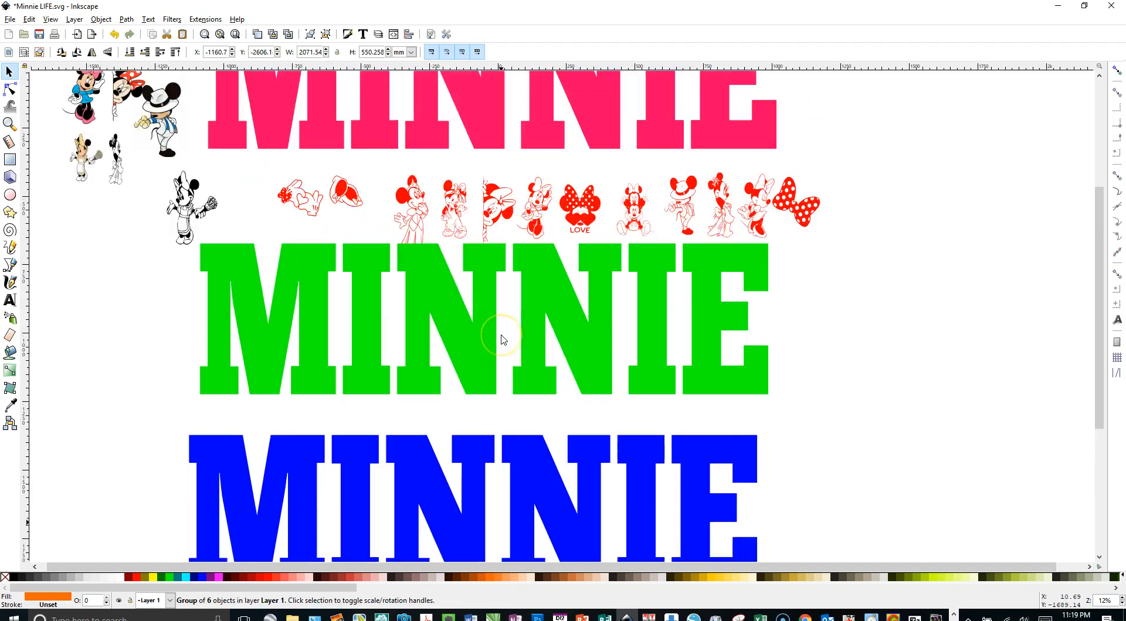
pyautogui.scroll(-4, 501, 337)
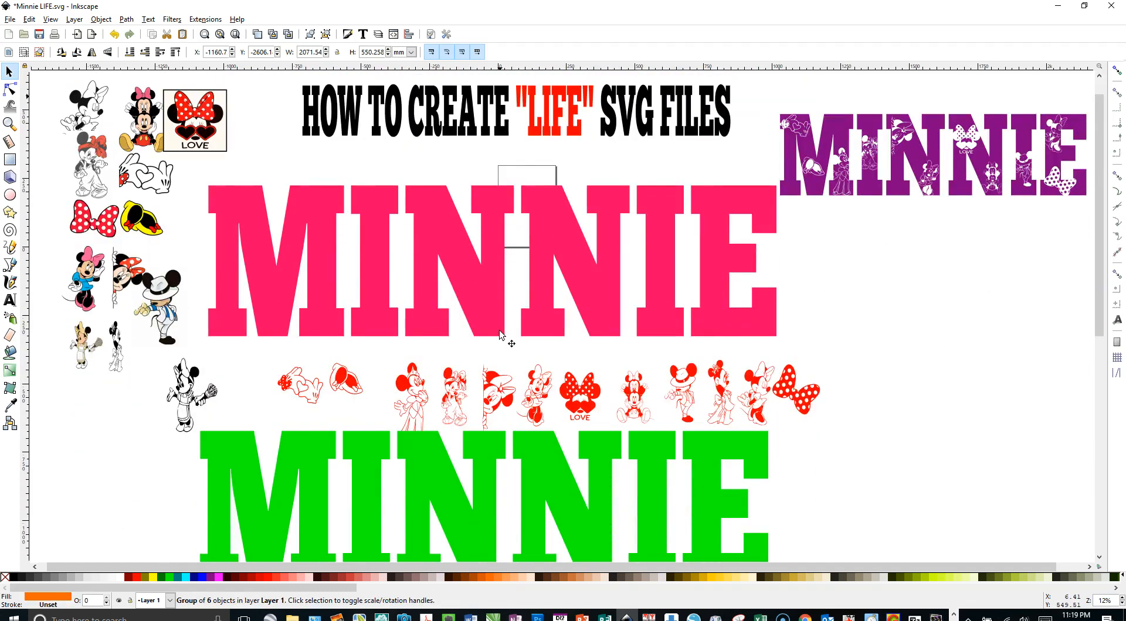
# Step: Move the group of reference character pictures farther left, away from the pink MINNIE lettering
pyautogui.moveTo(187, 119); pyautogui.dragTo(148, 122)
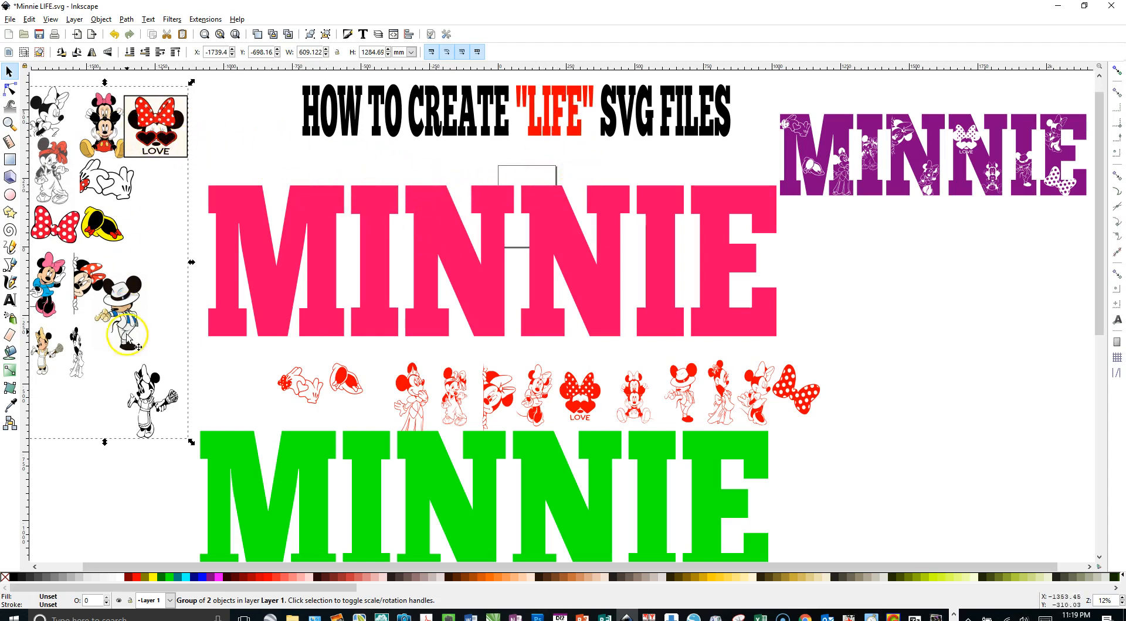
pyautogui.moveTo(119, 321); pyautogui.dragTo(103, 308)
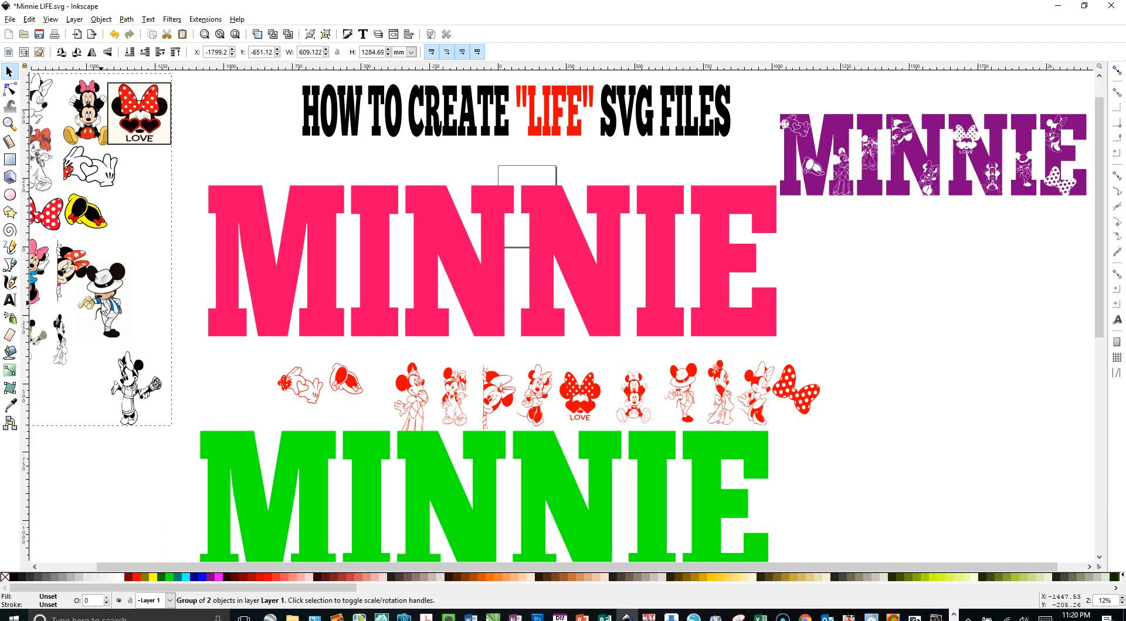
pyautogui.moveTo(103, 309); pyautogui.dragTo(56, 300)
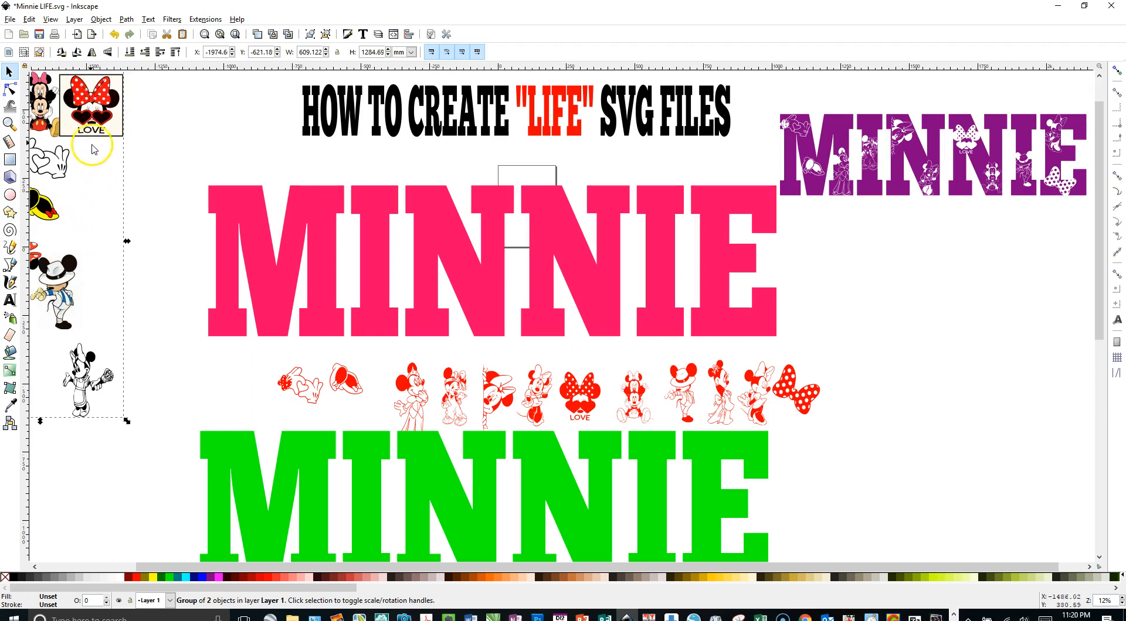
pyautogui.moveTo(82, 117); pyautogui.dragTo(65, 118)
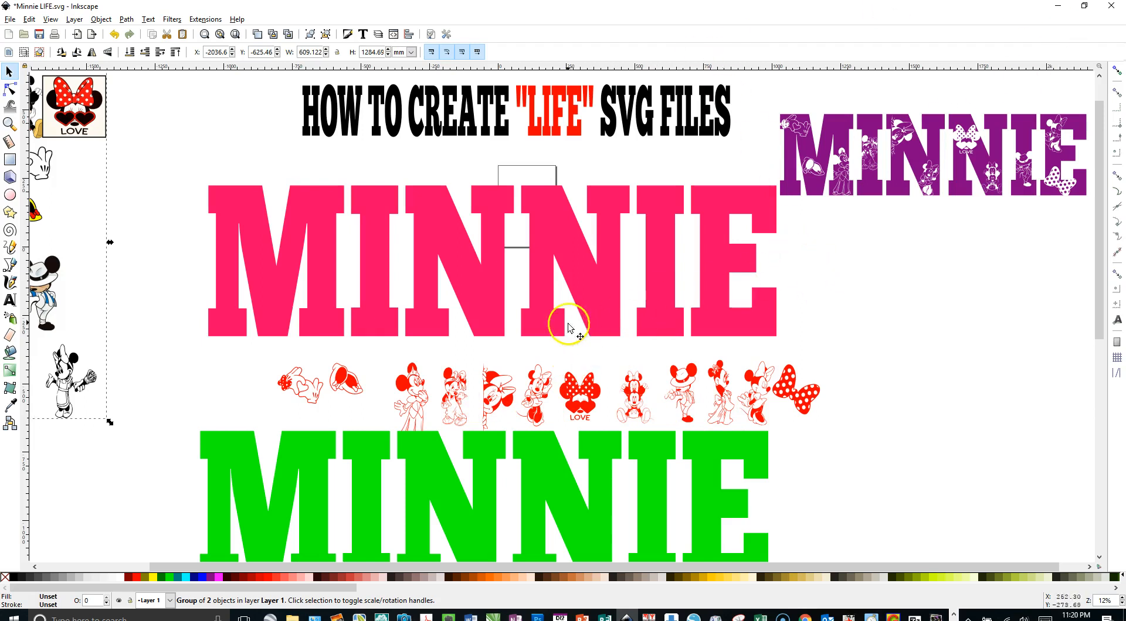
# Step: Delete the pink MINNIE lettering between the title and the red figures
pyautogui.click(453, 267)
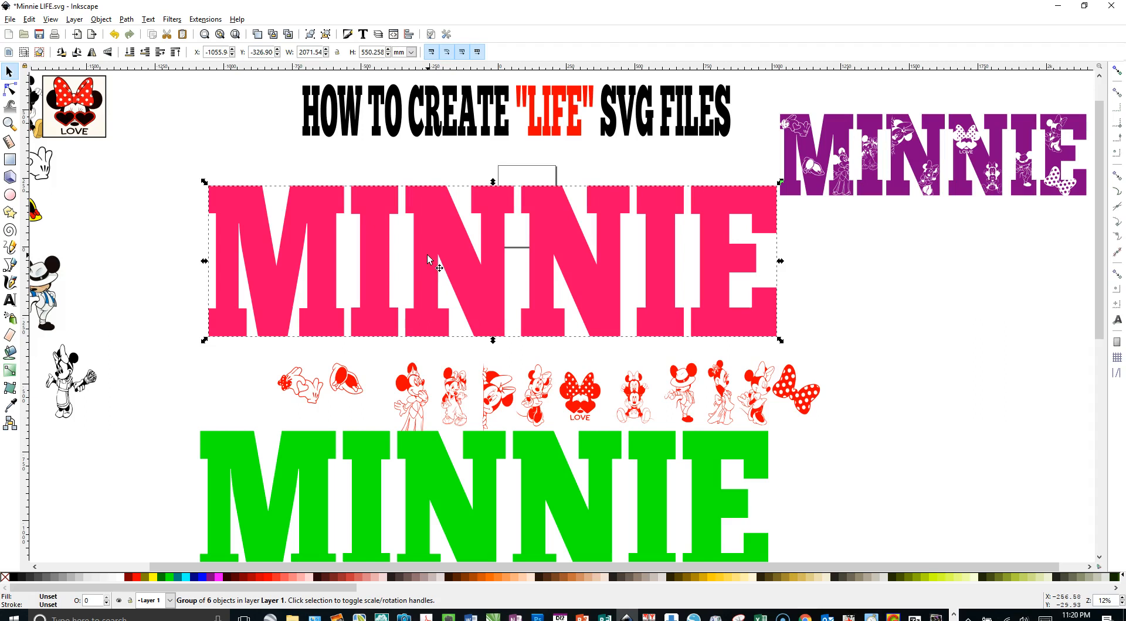
pyautogui.click(473, 500)
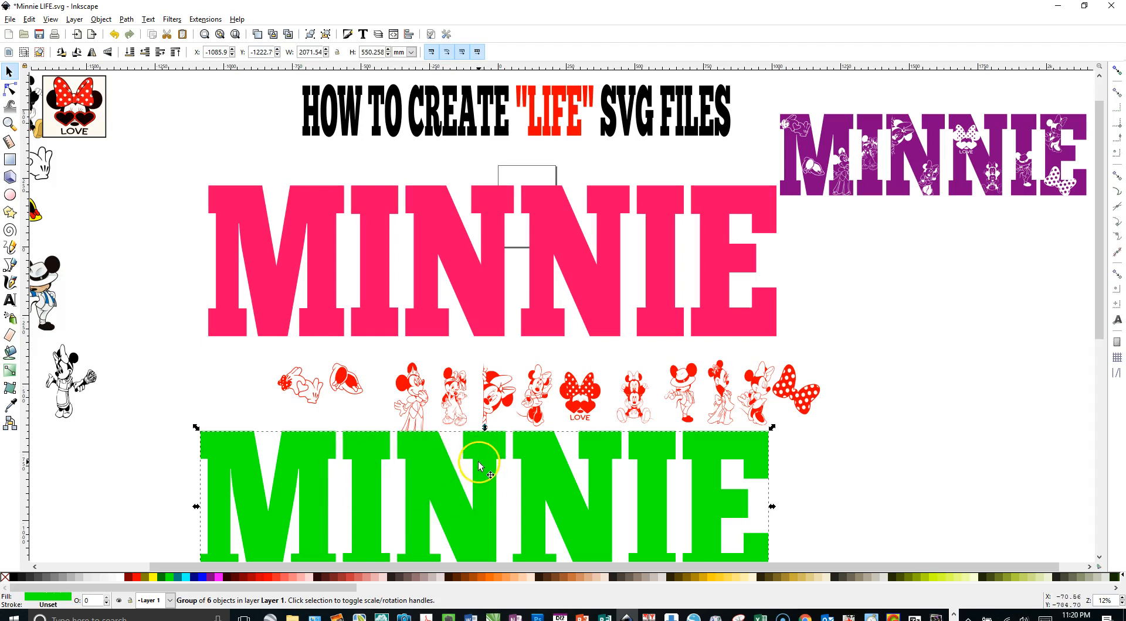
pyautogui.click(431, 284)
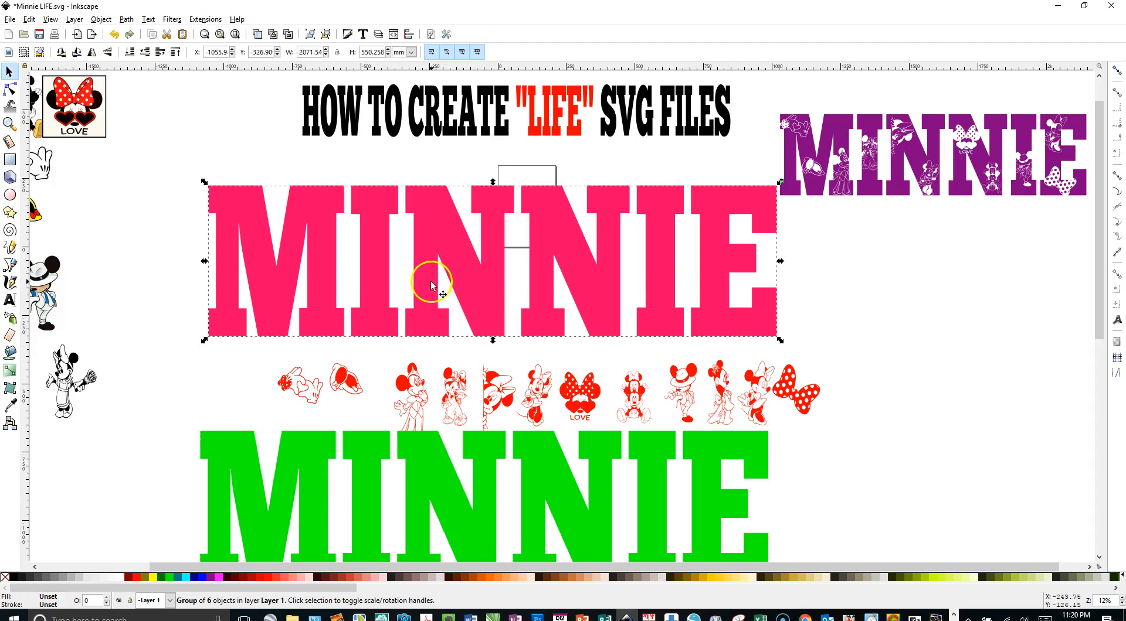
pyautogui.press('Delete')
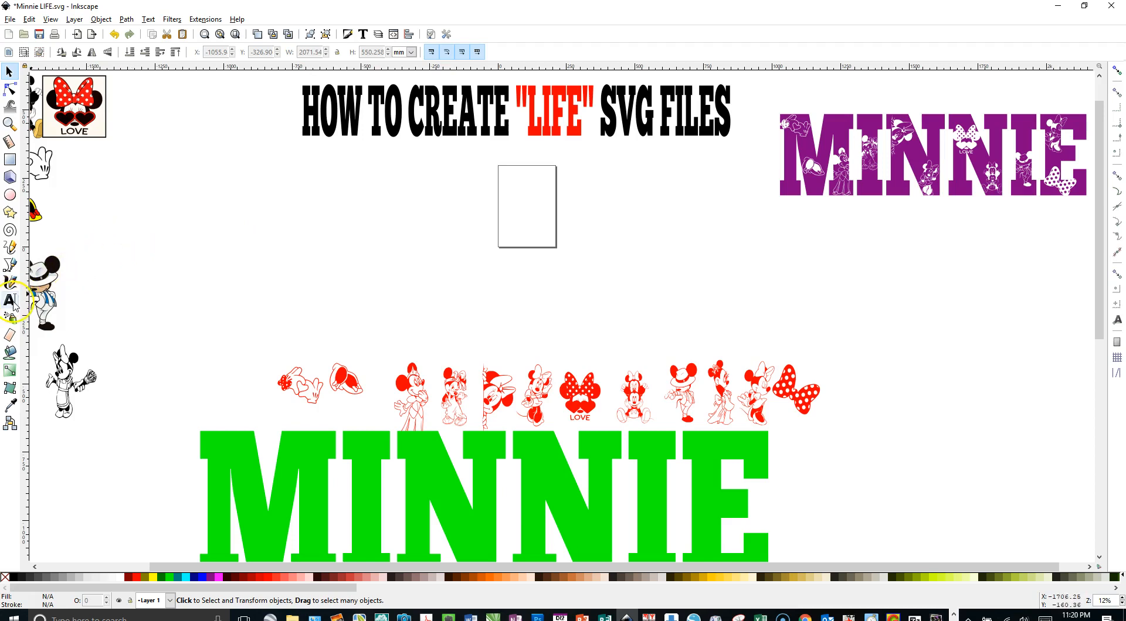
# Step: Add the text MINNIE in the empty area under the title and set its font to ChunkFive Ex
pyautogui.click(10, 300)
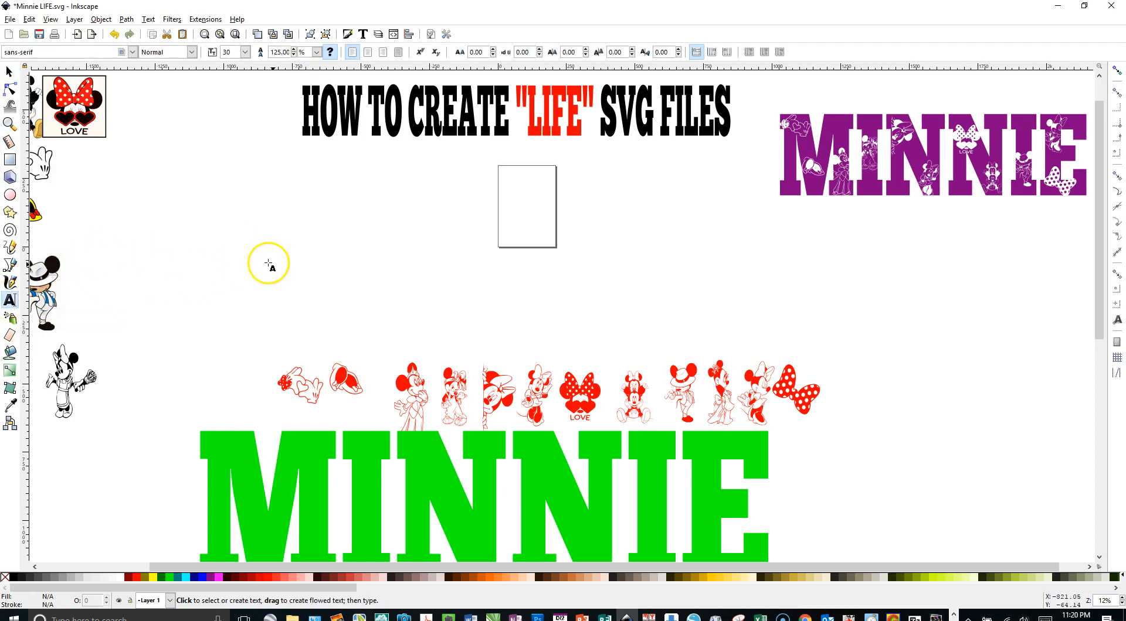
pyautogui.click(274, 263)
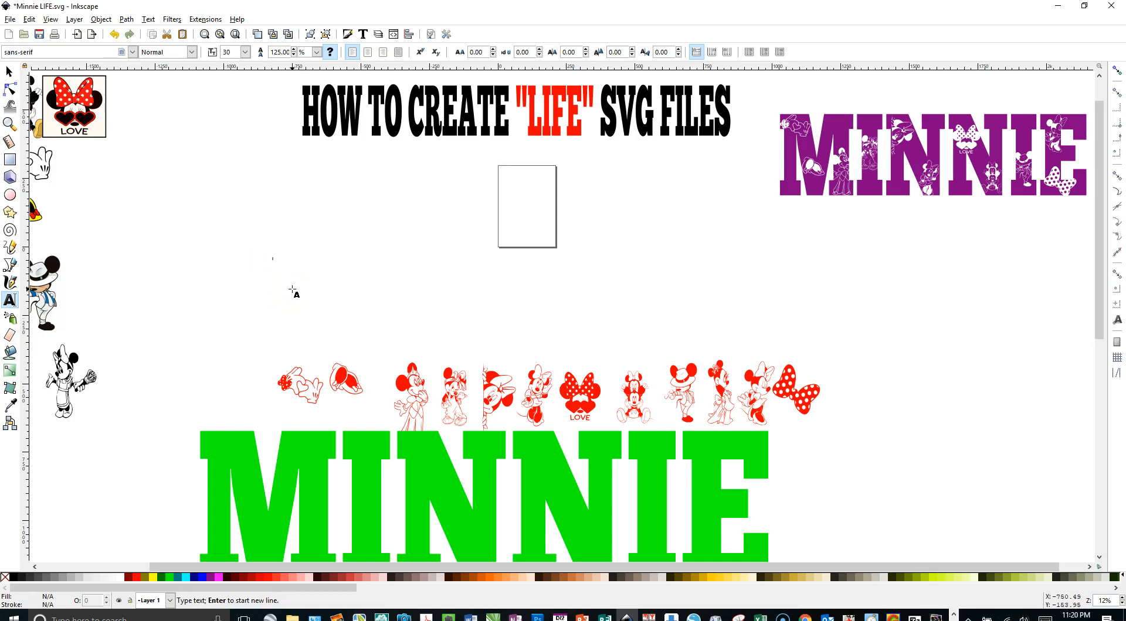
pyautogui.write('M')
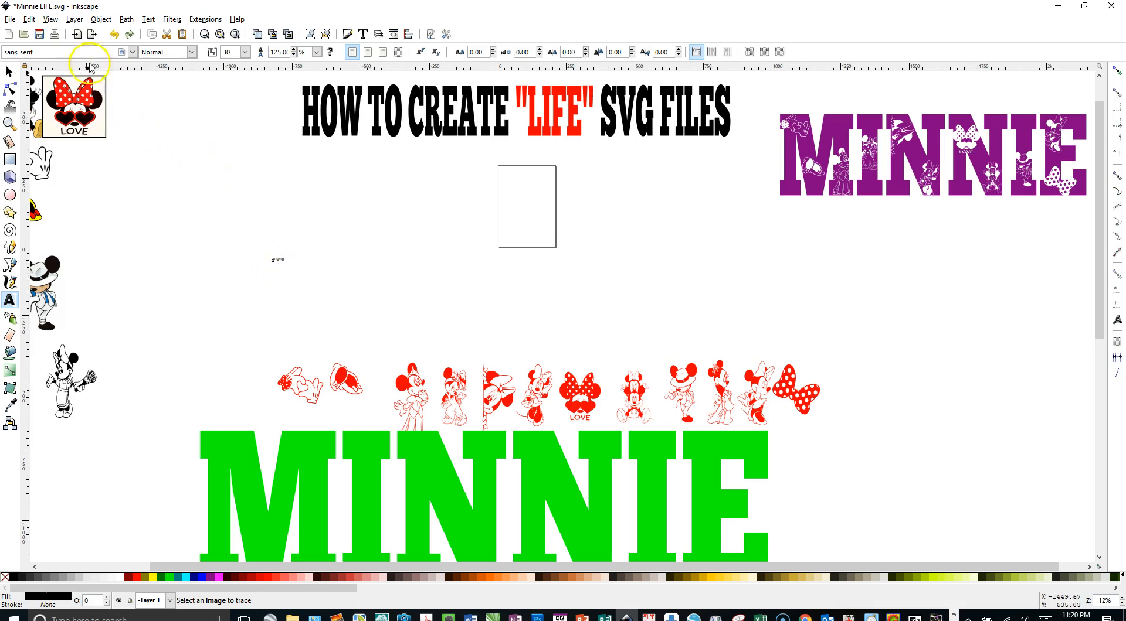
pyautogui.moveTo(53, 53); pyautogui.dragTo(5, 54)
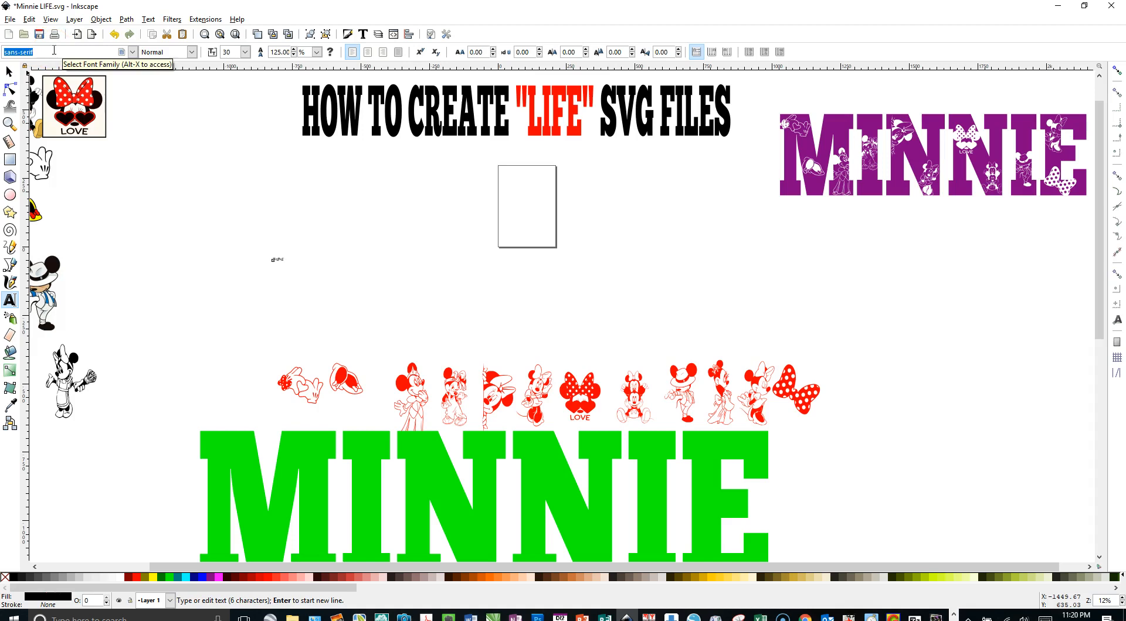
pyautogui.write('CHUNK')
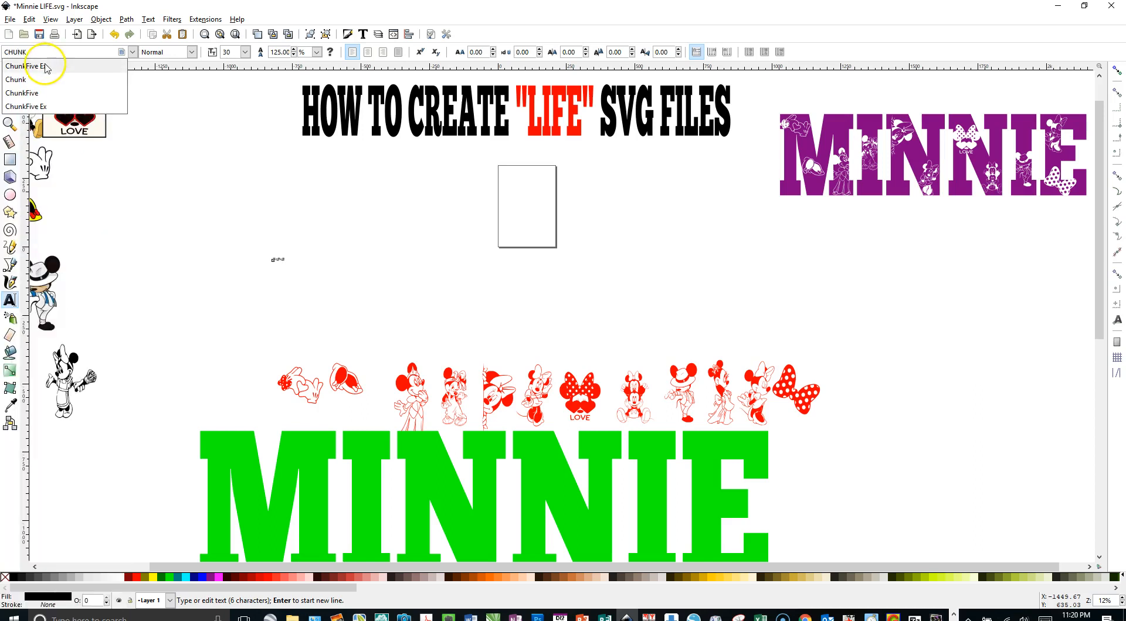
pyautogui.click(37, 68)
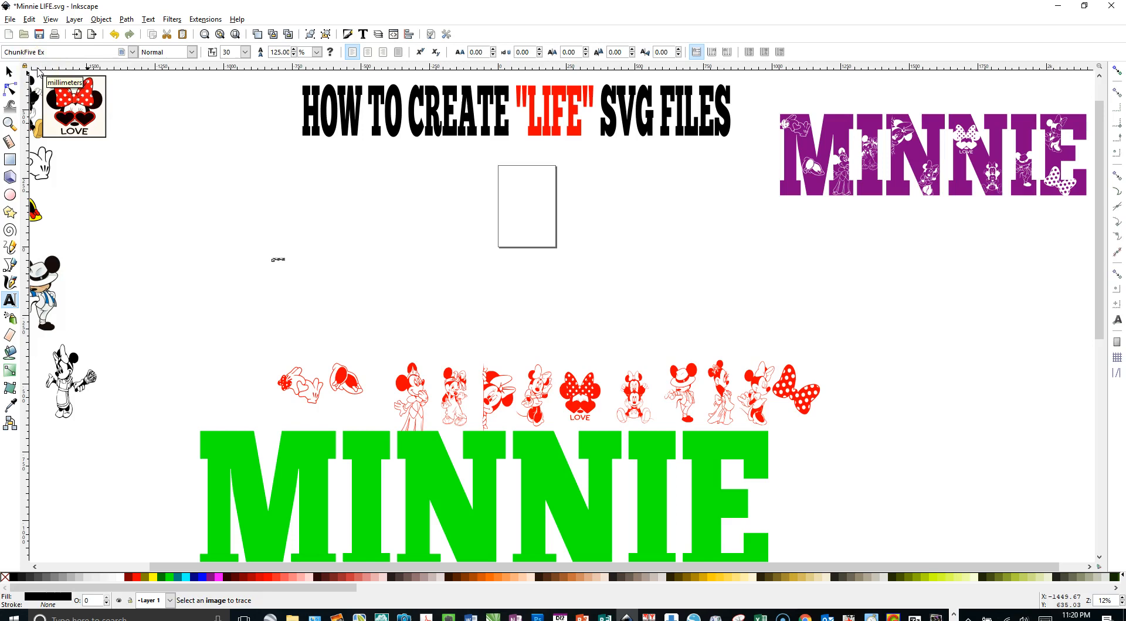
pyautogui.click(10, 71)
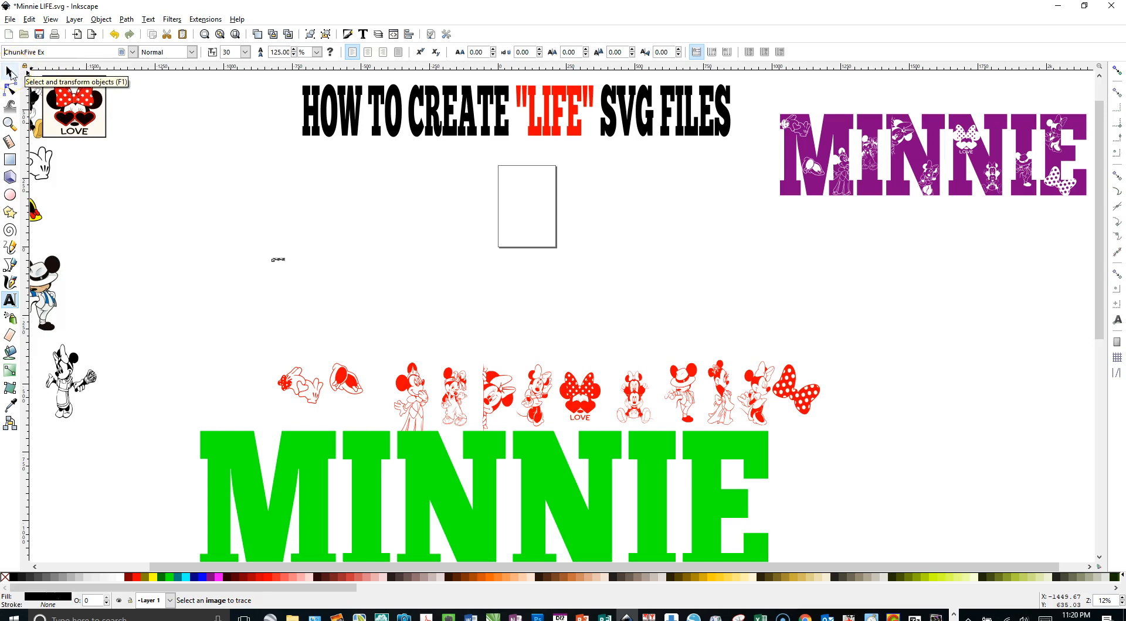
# Step: Enlarge the black MINNIE text to about 2035 mm wide by 632 mm high and place it between the title and the red figures
pyautogui.click(11, 71)
pyautogui.moveTo(289, 267); pyautogui.dragTo(838, 440)
pyautogui.moveTo(716, 340); pyautogui.dragTo(640, 241)
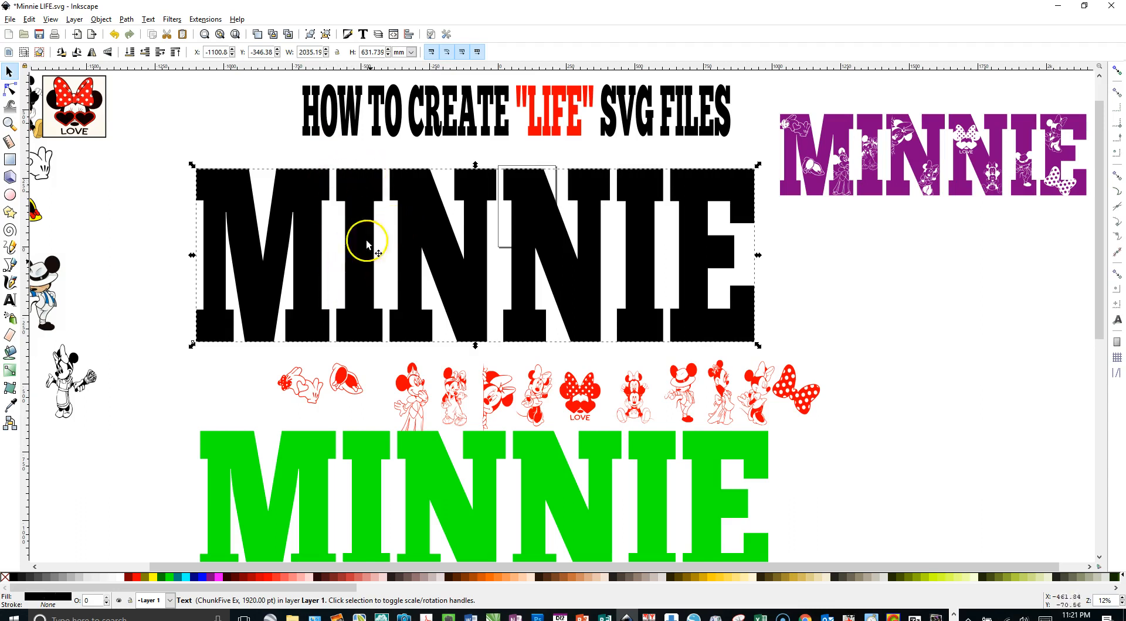
pyautogui.moveTo(537, 245); pyautogui.dragTo(527, 242)
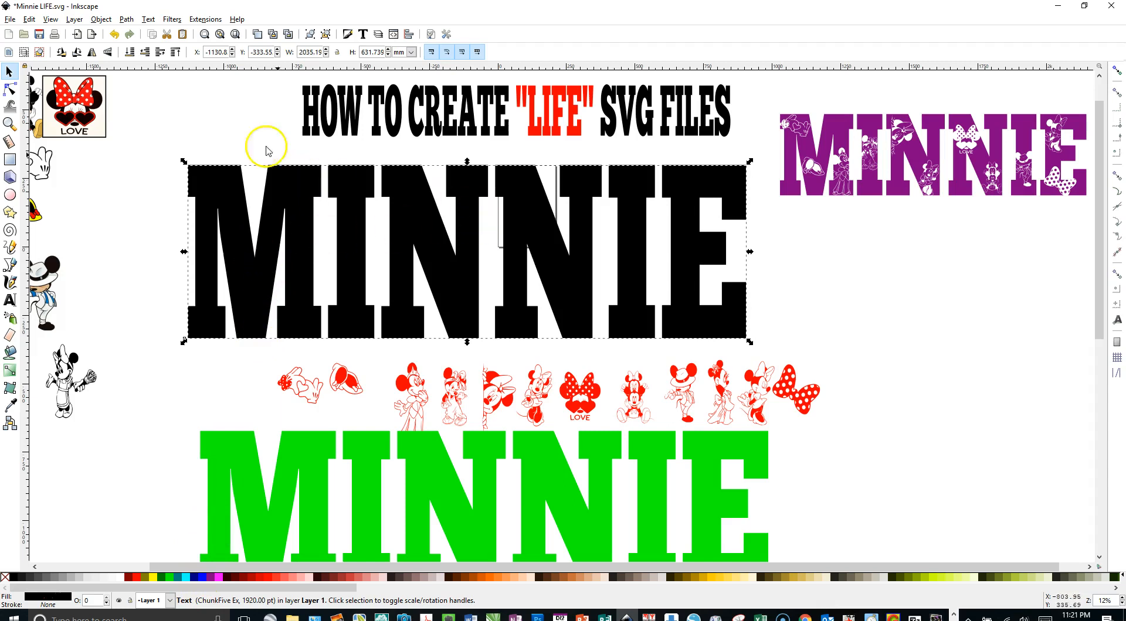
# Step: Convert the black MINNIE text to paths, ungroup it into separate letters and shift them slightly down
pyautogui.click(126, 19)
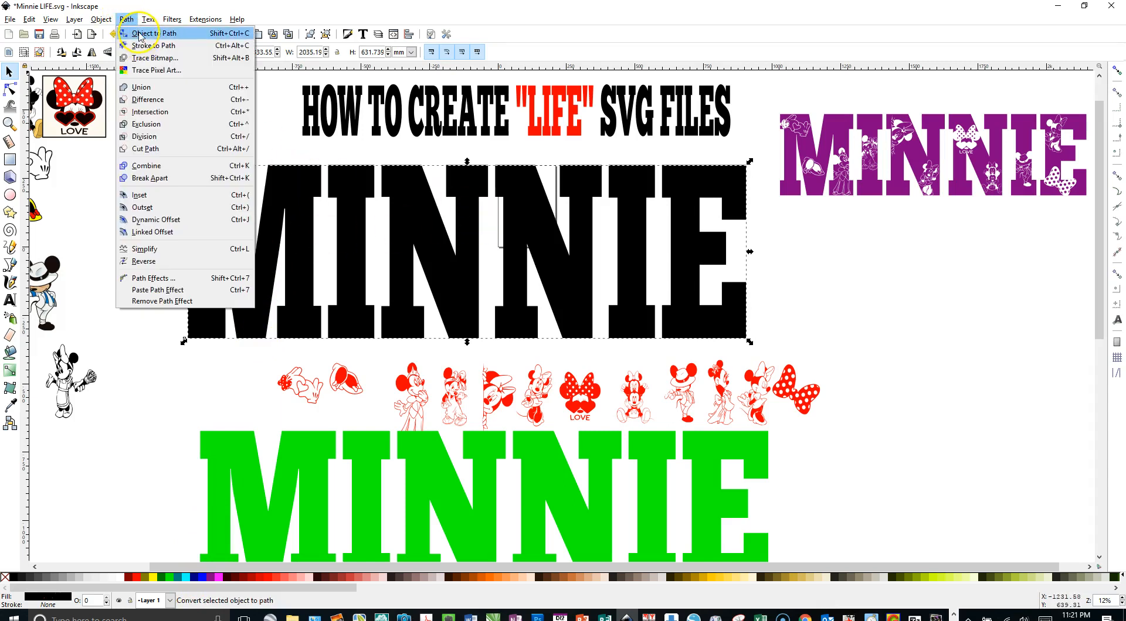
pyautogui.click(143, 31)
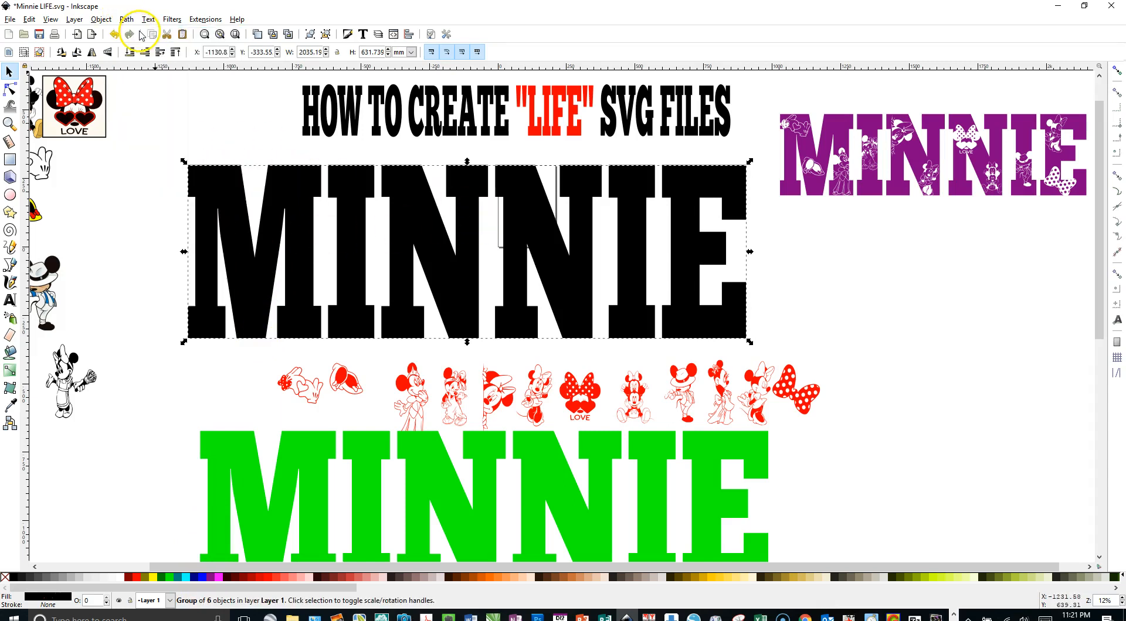
pyautogui.click(327, 34)
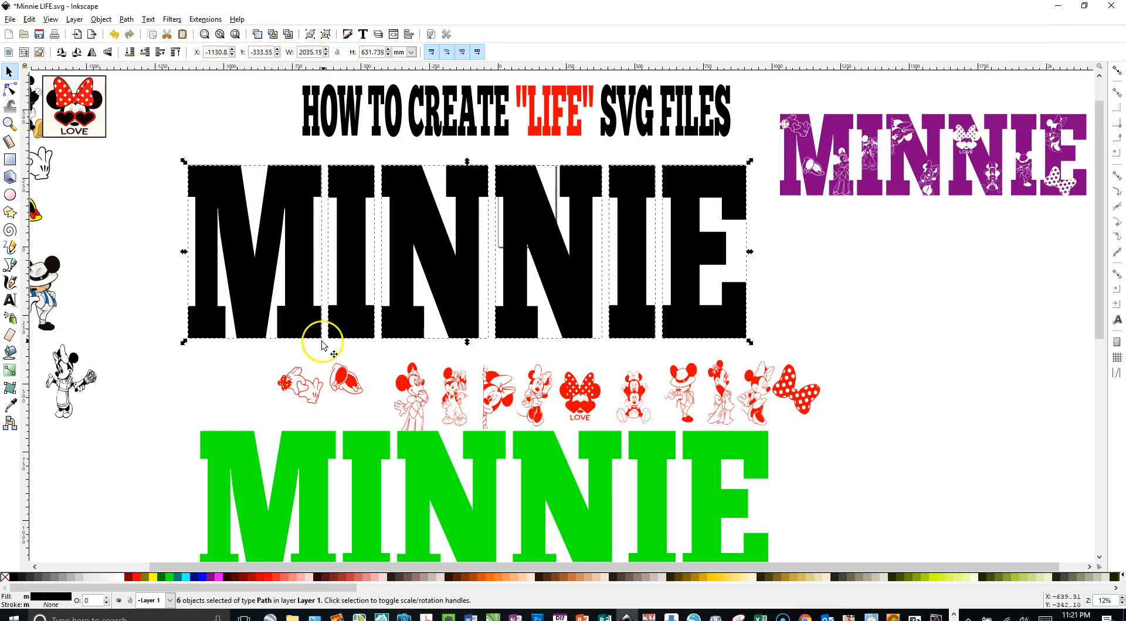
pyautogui.moveTo(218, 223)
pyautogui.mouseDown()
pyautogui.moveTo(170, 217)
pyautogui.moveTo(214, 233)
pyautogui.mouseUp()
pyautogui.click(147, 211)
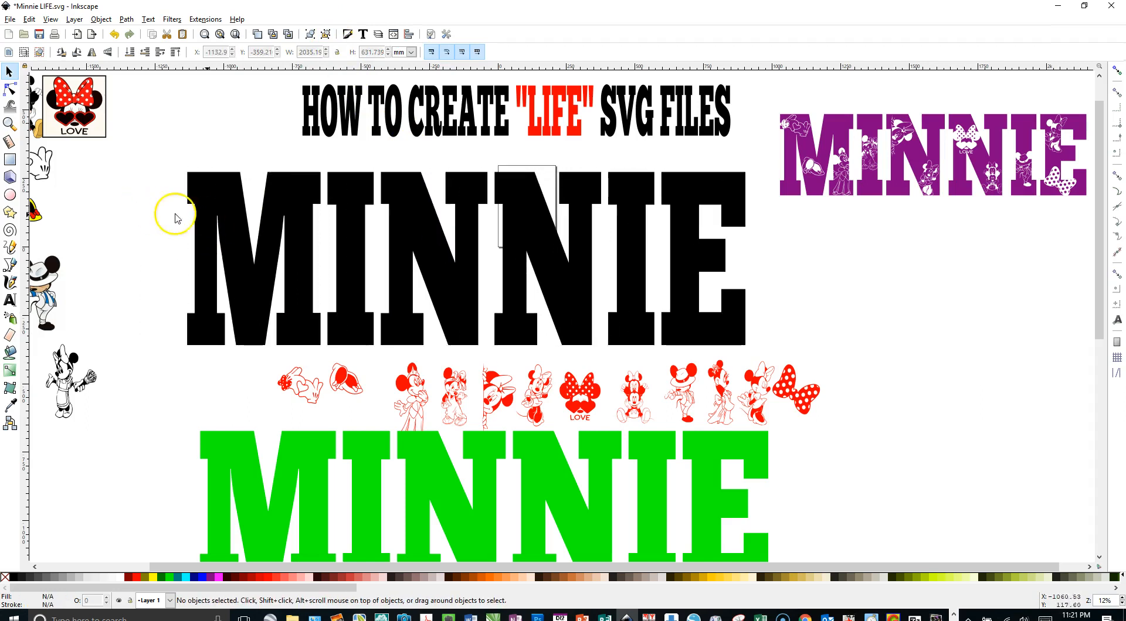
# Step: Move the black letter M left, away from the other letters, and tilt it slightly counter-clockwise
pyautogui.doubleClick(266, 232)
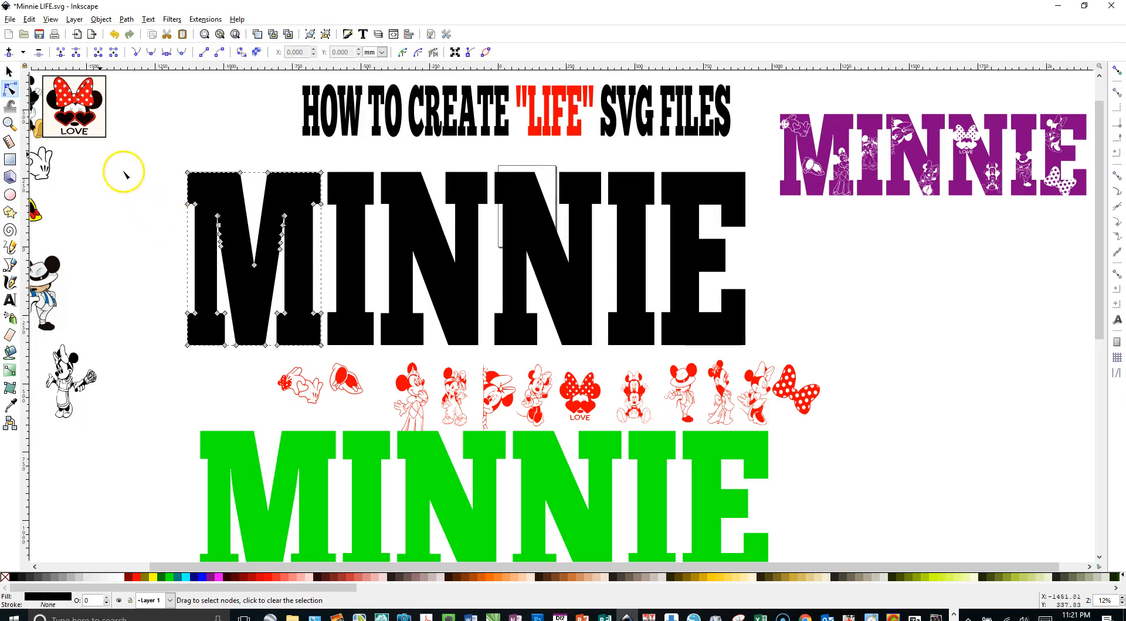
pyautogui.click(10, 72)
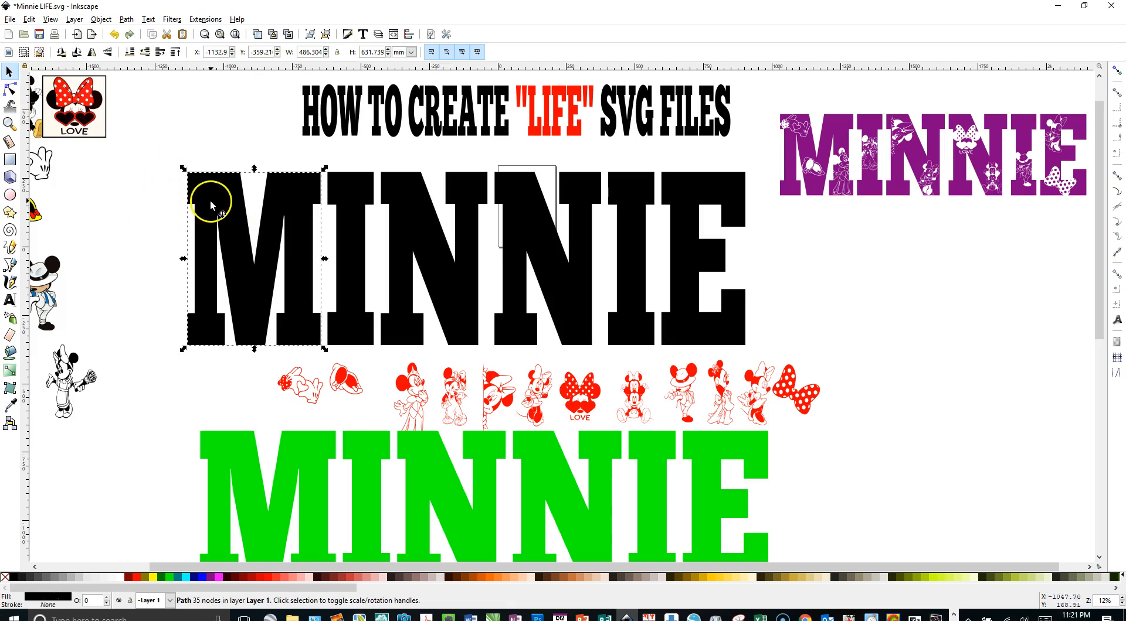
pyautogui.moveTo(208, 196); pyautogui.dragTo(181, 188)
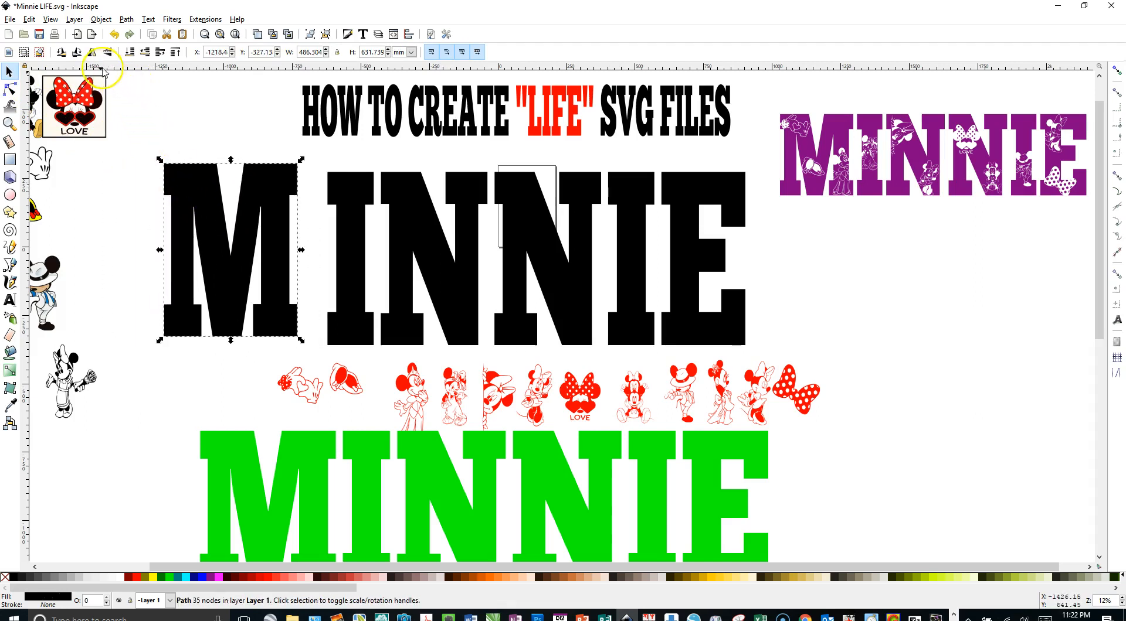
pyautogui.moveTo(254, 229); pyautogui.dragTo(264, 237)
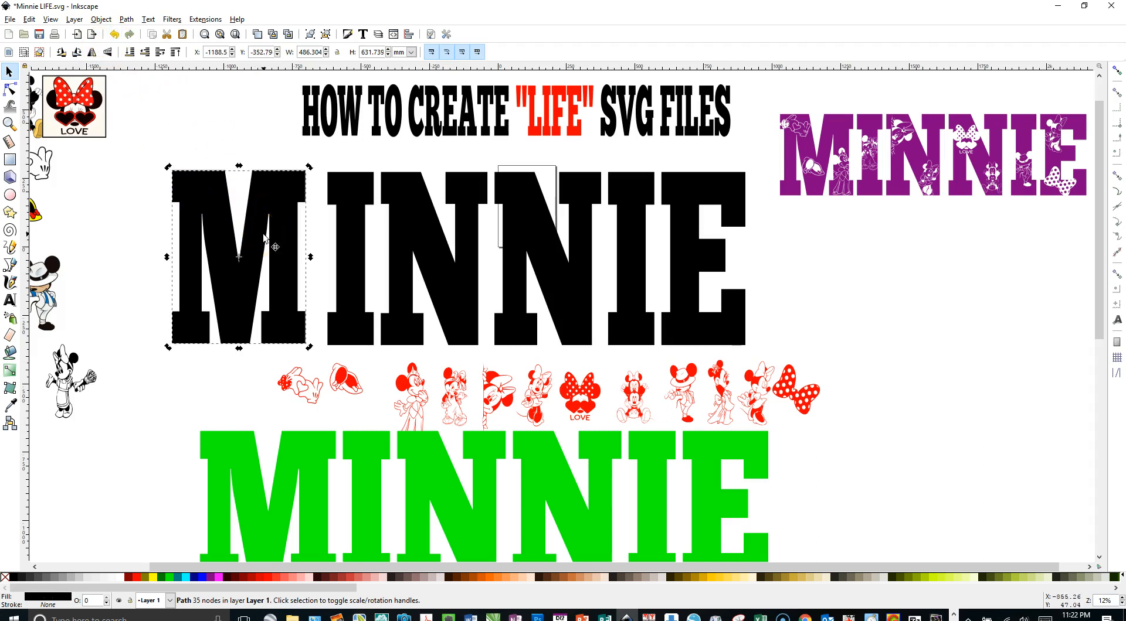
pyautogui.moveTo(312, 167); pyautogui.dragTo(301, 155)
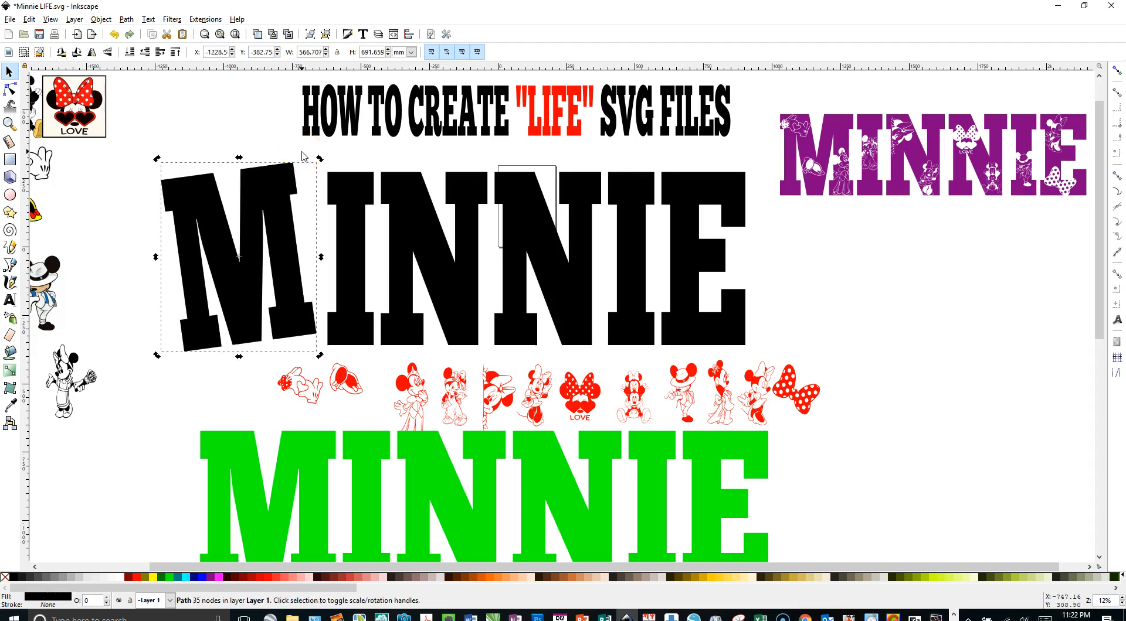
# Step: Move the black letter E right, away from the other letters, and tilt it slightly clockwise
pyautogui.click(441, 227)
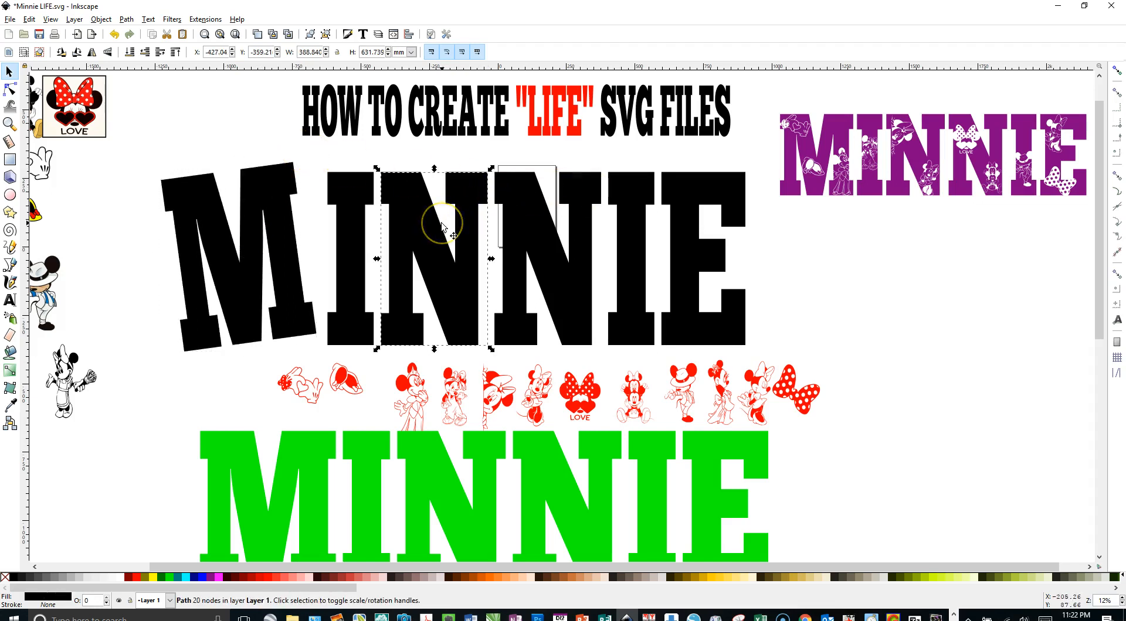
pyautogui.click(709, 237)
pyautogui.moveTo(709, 238); pyautogui.dragTo(743, 235)
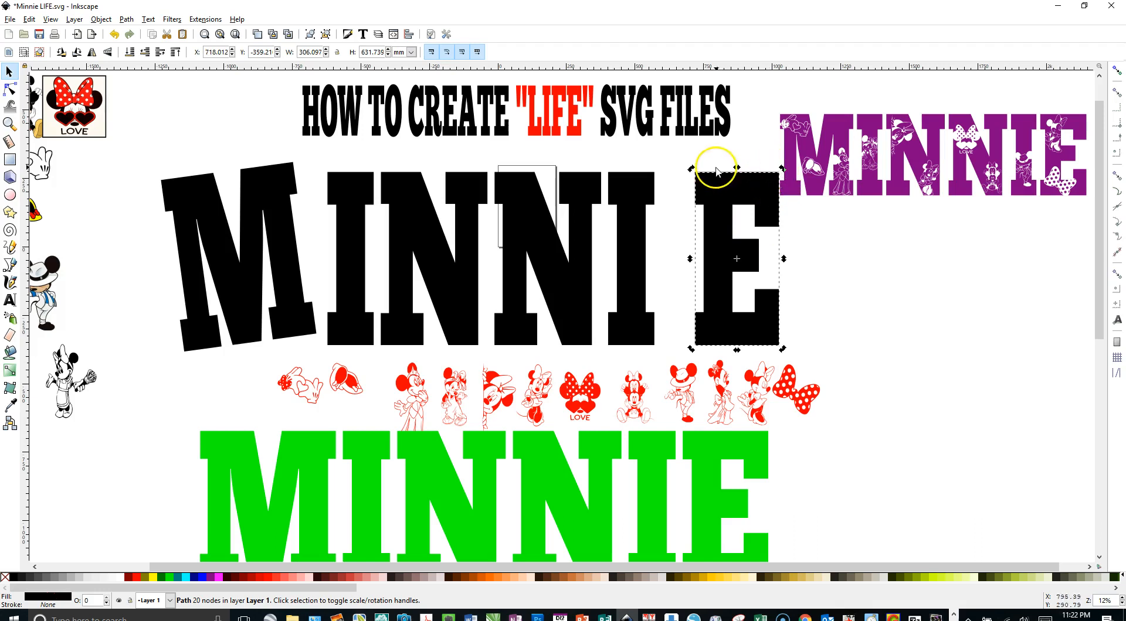
pyautogui.moveTo(690, 169); pyautogui.dragTo(705, 156)
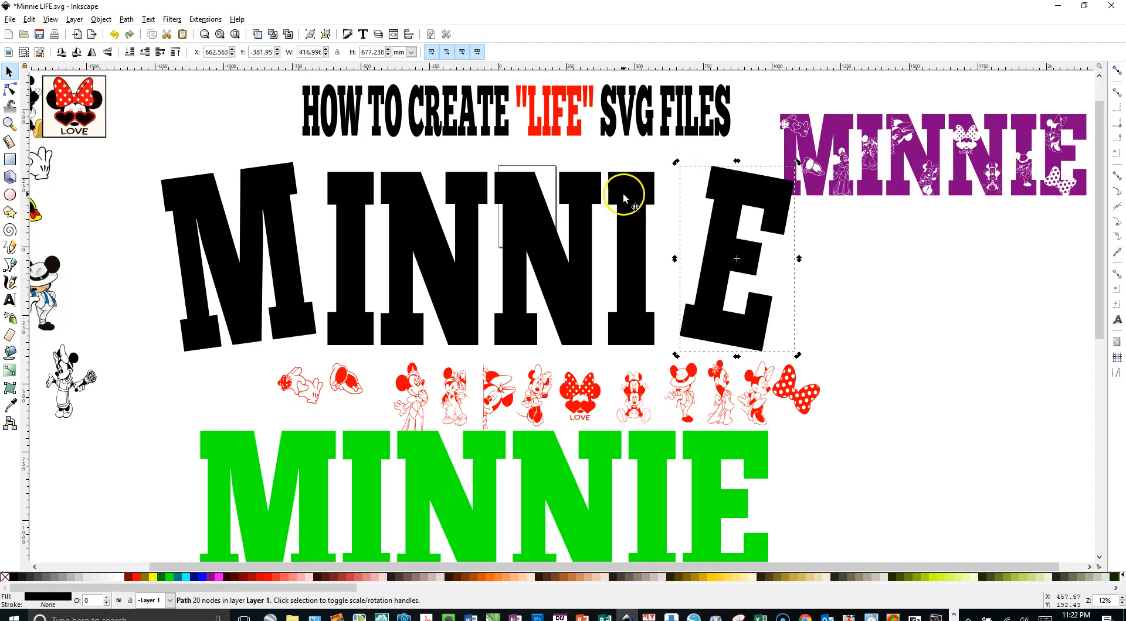
# Step: Stagger the black letters by lowering the second N and raising the first I
pyautogui.click(566, 219)
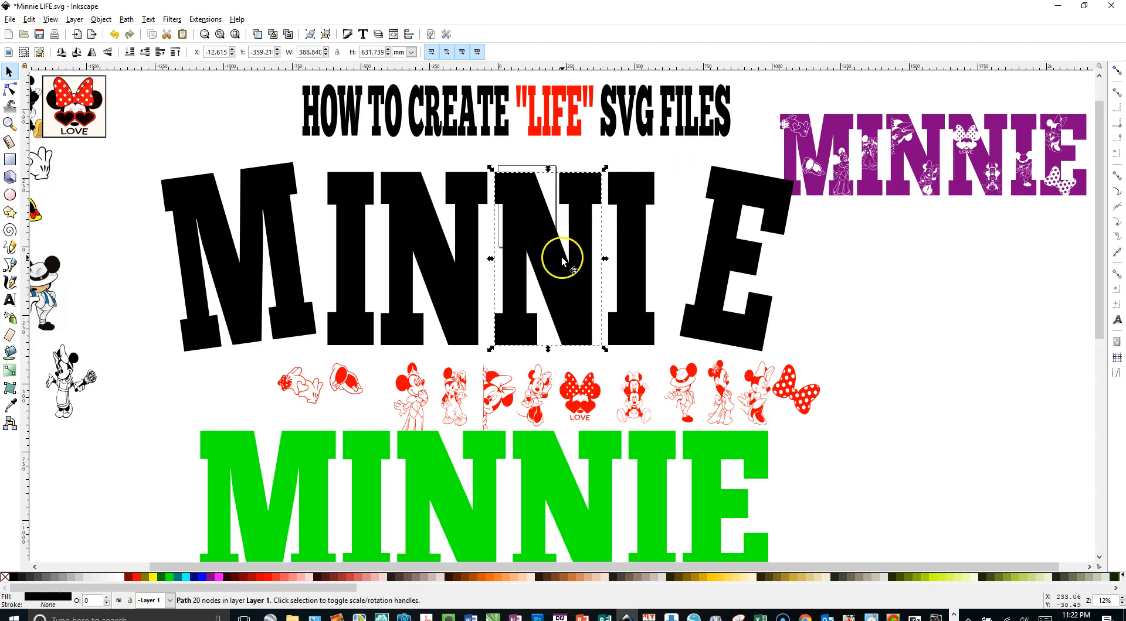
pyautogui.moveTo(562, 261); pyautogui.dragTo(569, 304)
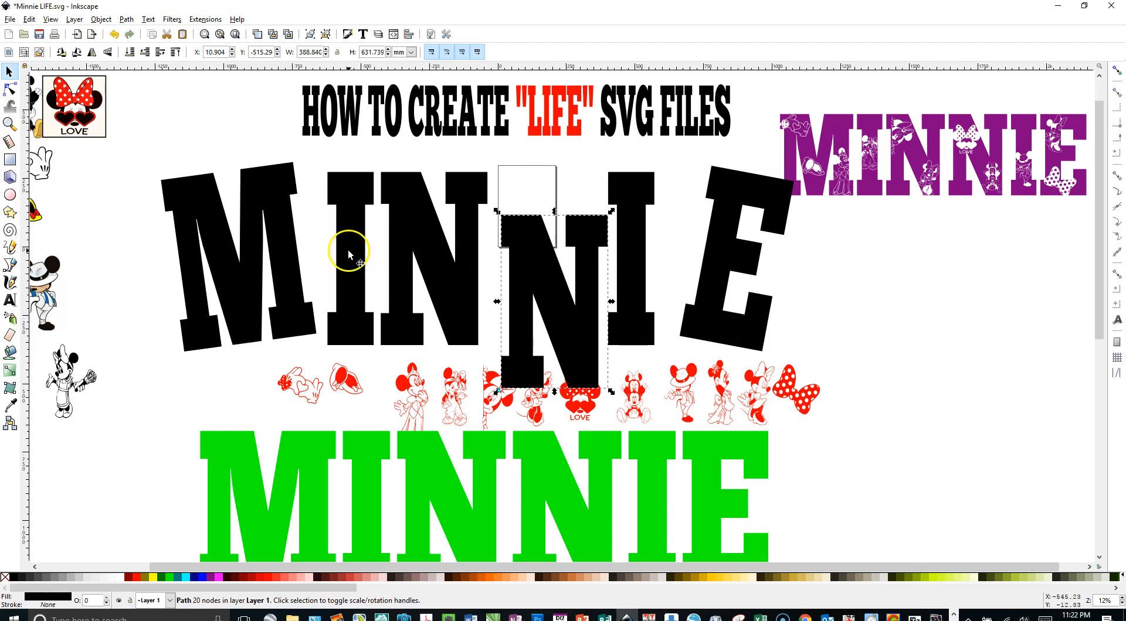
pyautogui.moveTo(348, 253); pyautogui.dragTo(350, 220)
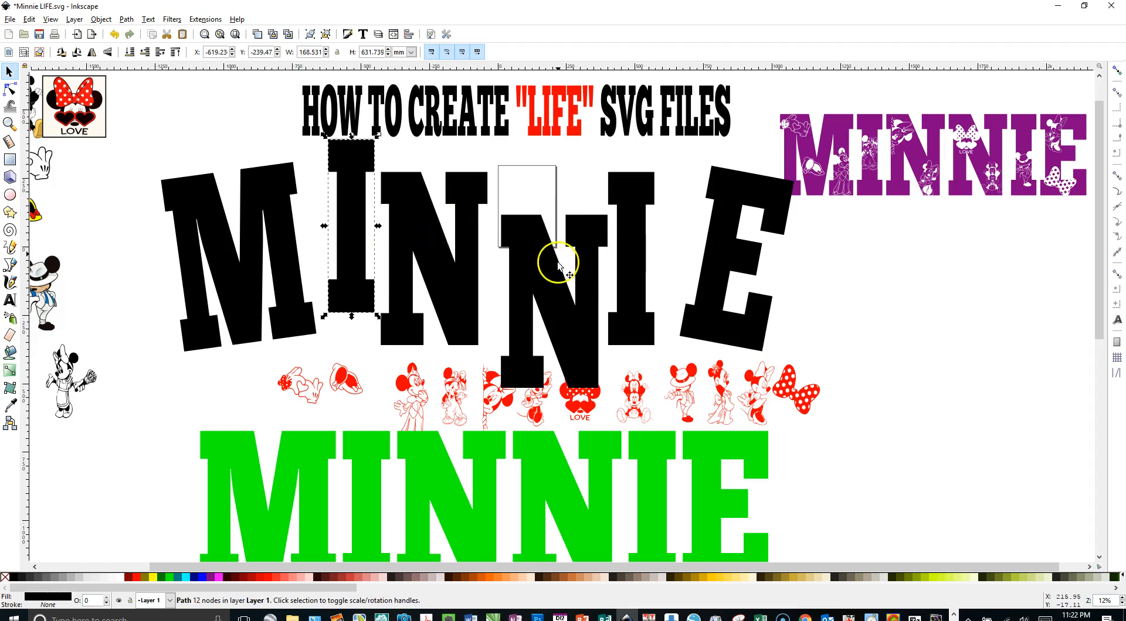
# Step: Make room around the black letters by moving the title up and the red figures and green MINNIE lettering down
pyautogui.moveTo(542, 132); pyautogui.dragTo(529, 92)
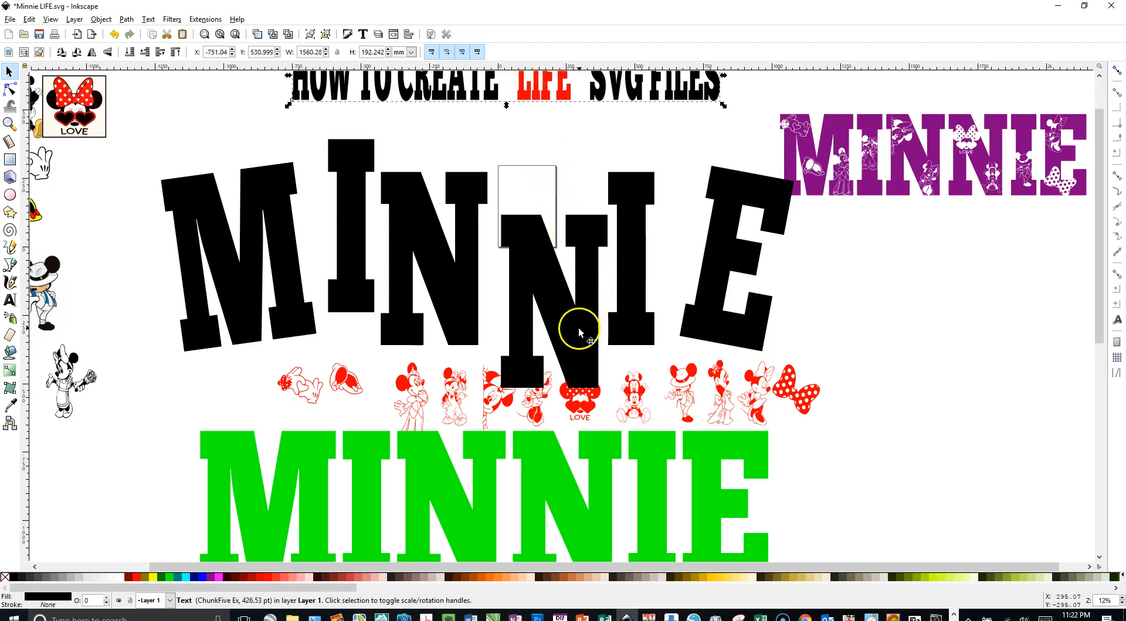
pyautogui.click(731, 387)
pyautogui.moveTo(730, 386); pyautogui.dragTo(669, 433)
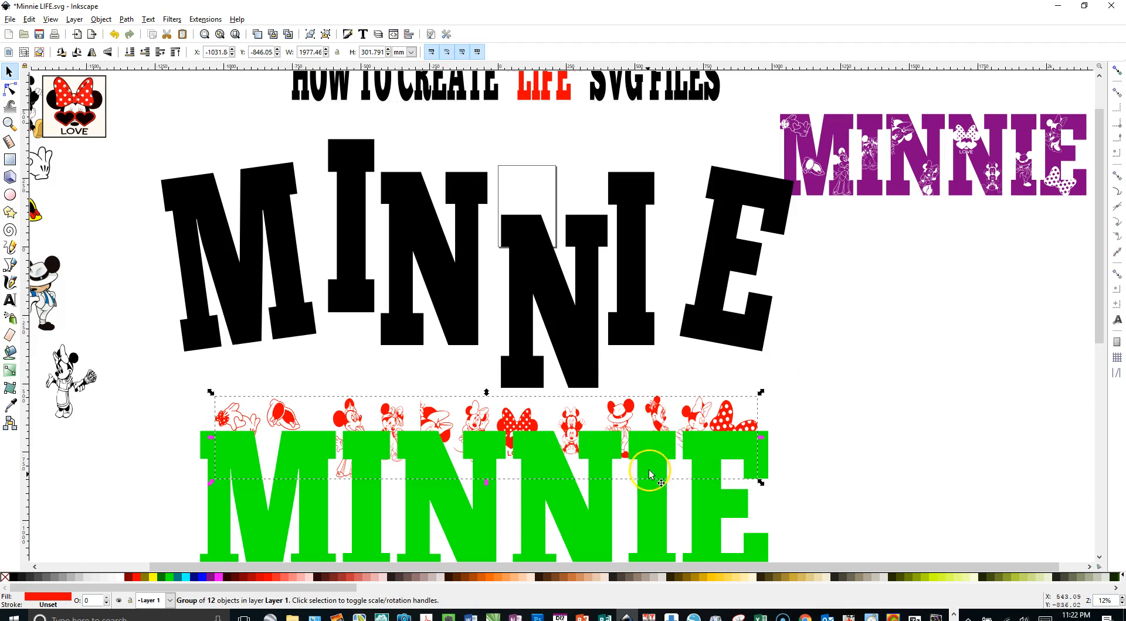
pyautogui.click(647, 499)
pyautogui.moveTo(648, 499); pyautogui.dragTo(648, 569)
# Step: Duplicate the group of red figures, place the copy below the purple MINNIE design and fill it with gold (#D4AA00)
pyautogui.click(571, 434)
pyautogui.rightClick(571, 434)
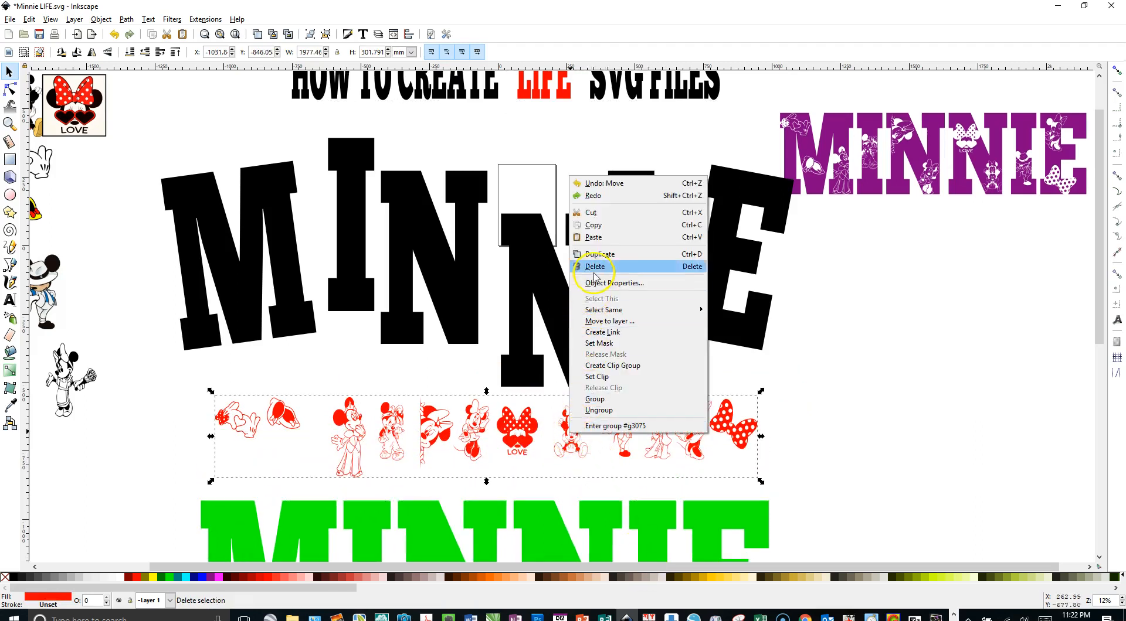
pyautogui.click(596, 253)
pyautogui.click(526, 435)
pyautogui.moveTo(526, 435); pyautogui.dragTo(1082, 267)
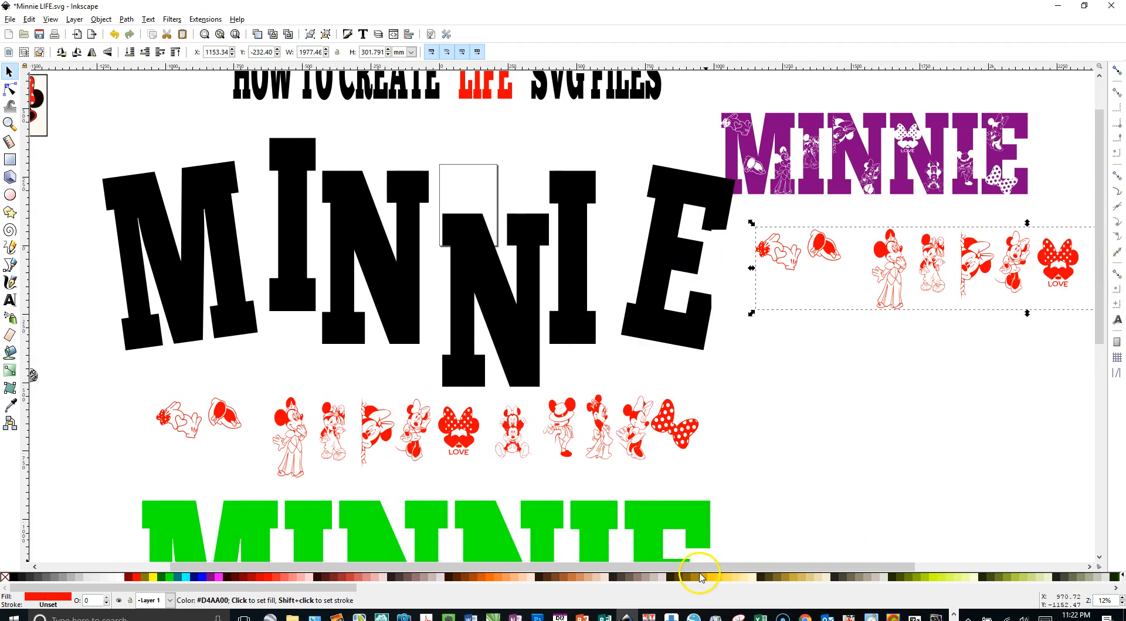
pyautogui.click(699, 577)
# Step: Duplicate the group of red figures again, place the copy below the gold figures and fill it with black
pyautogui.click(501, 426)
pyautogui.click(463, 443)
pyautogui.rightClick(463, 444)
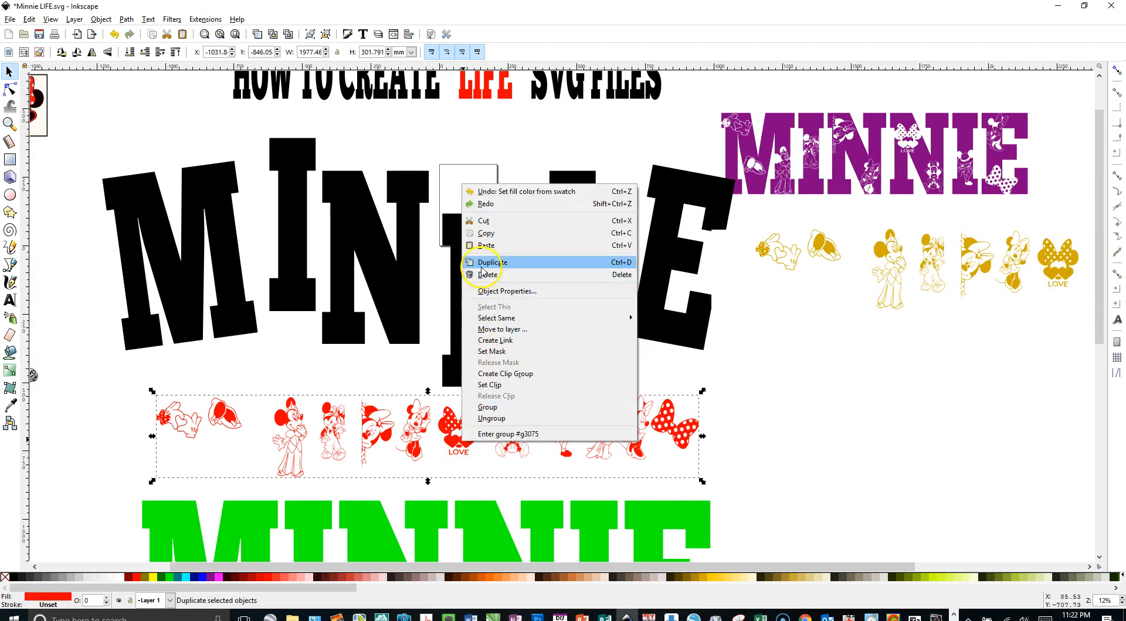
pyautogui.click(477, 261)
pyautogui.moveTo(424, 417); pyautogui.dragTo(1022, 335)
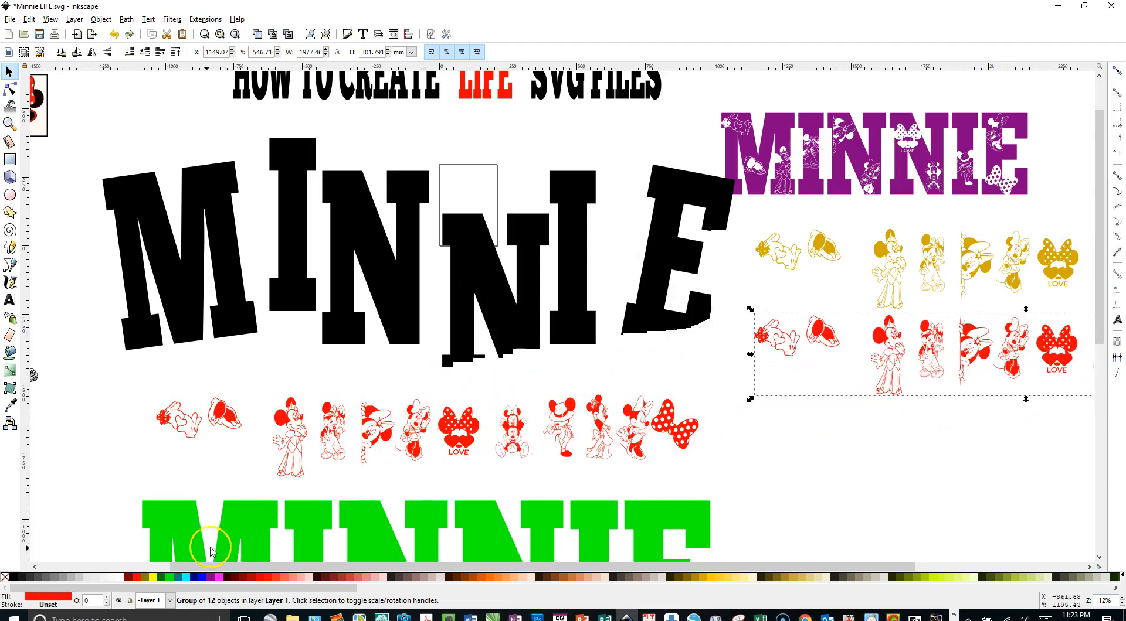
pyautogui.click(12, 579)
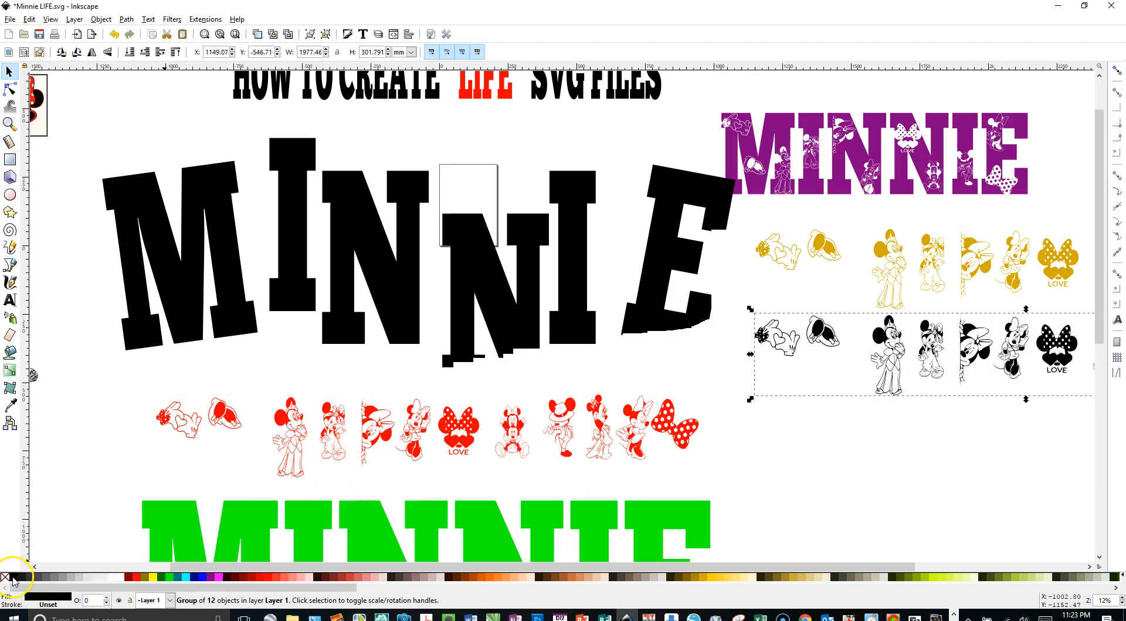
# Step: Duplicate the group of red figures and place the red copy below the black figures
pyautogui.click(463, 433)
pyautogui.rightClick(463, 433)
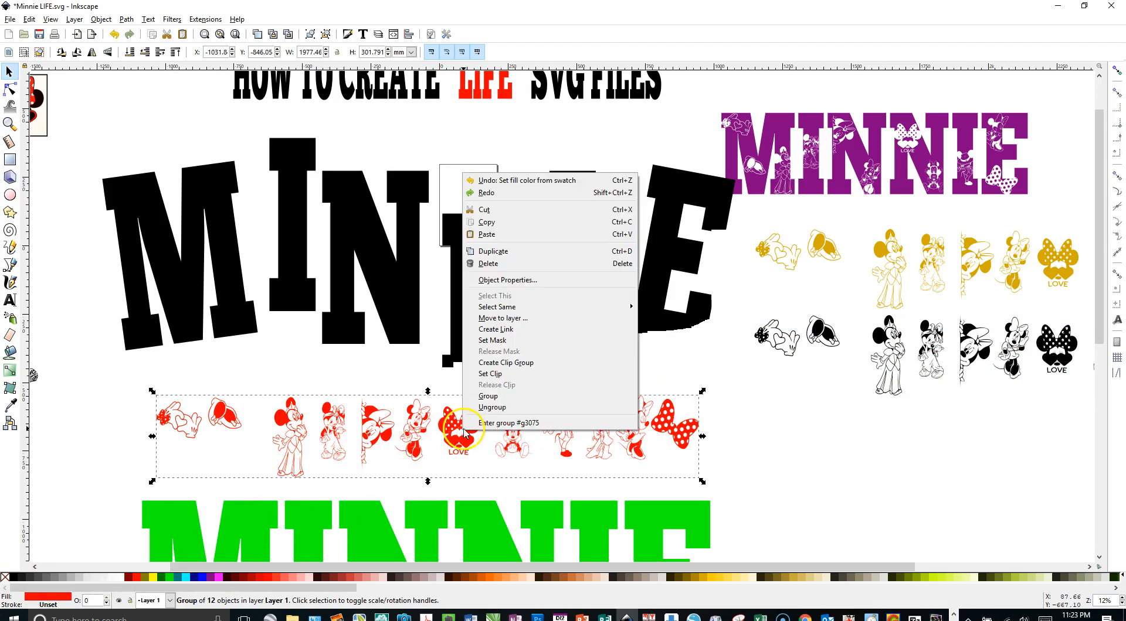
pyautogui.click(510, 256)
pyautogui.moveTo(432, 447); pyautogui.dragTo(730, 432)
pyautogui.click(507, 419)
pyautogui.moveTo(519, 421); pyautogui.dragTo(1049, 417)
# Step: Duplicate the original red figures once more, place the copy below the other copies and fill it with blue
pyautogui.click(545, 409)
pyautogui.rightClick(546, 413)
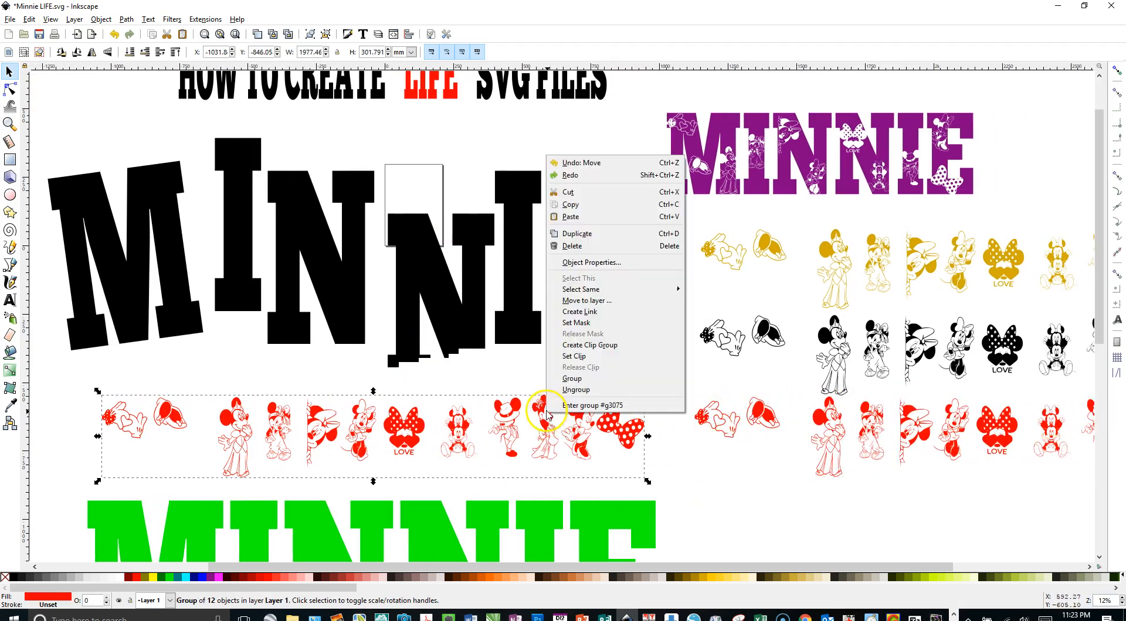
pyautogui.click(573, 235)
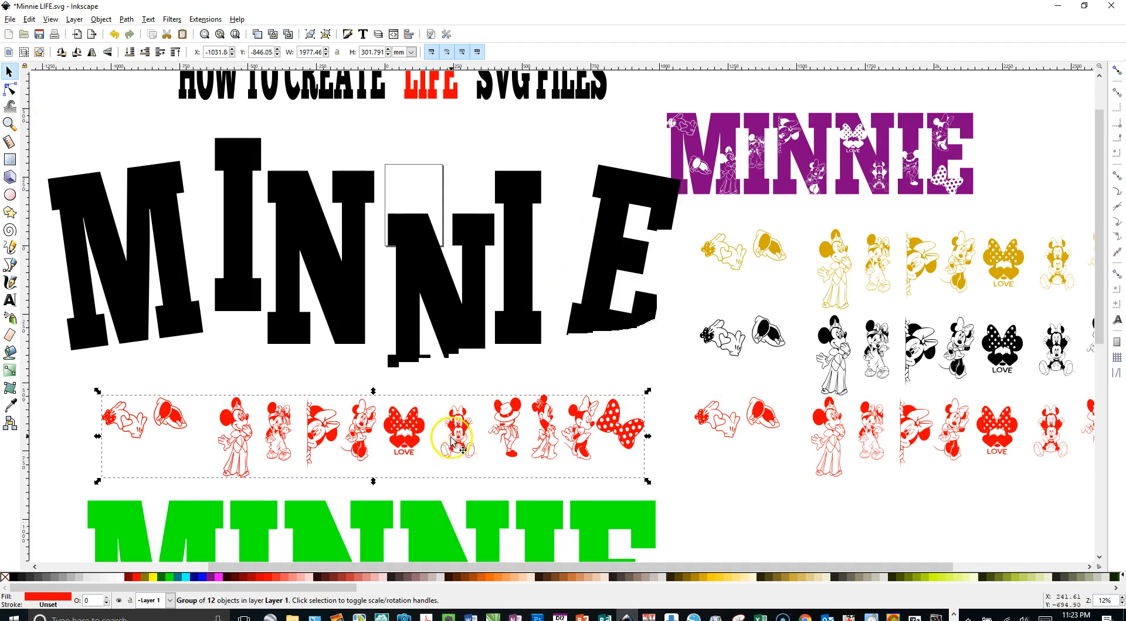
pyautogui.moveTo(432, 418); pyautogui.dragTo(873, 515)
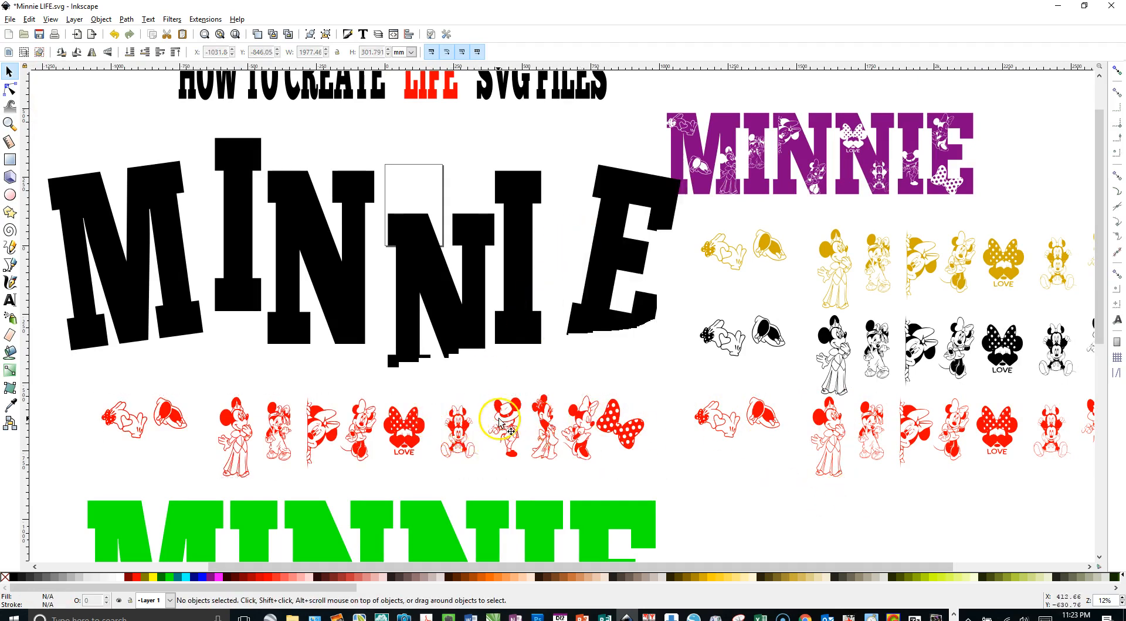
pyautogui.click(507, 420)
pyautogui.moveTo(508, 420); pyautogui.dragTo(1103, 509)
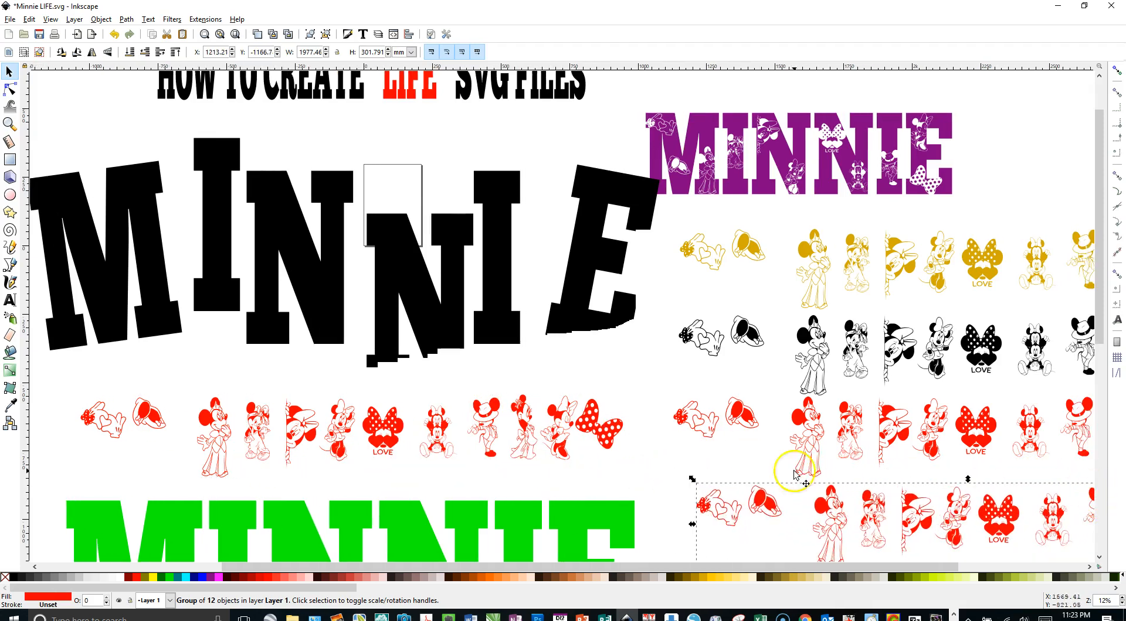
pyautogui.click(205, 578)
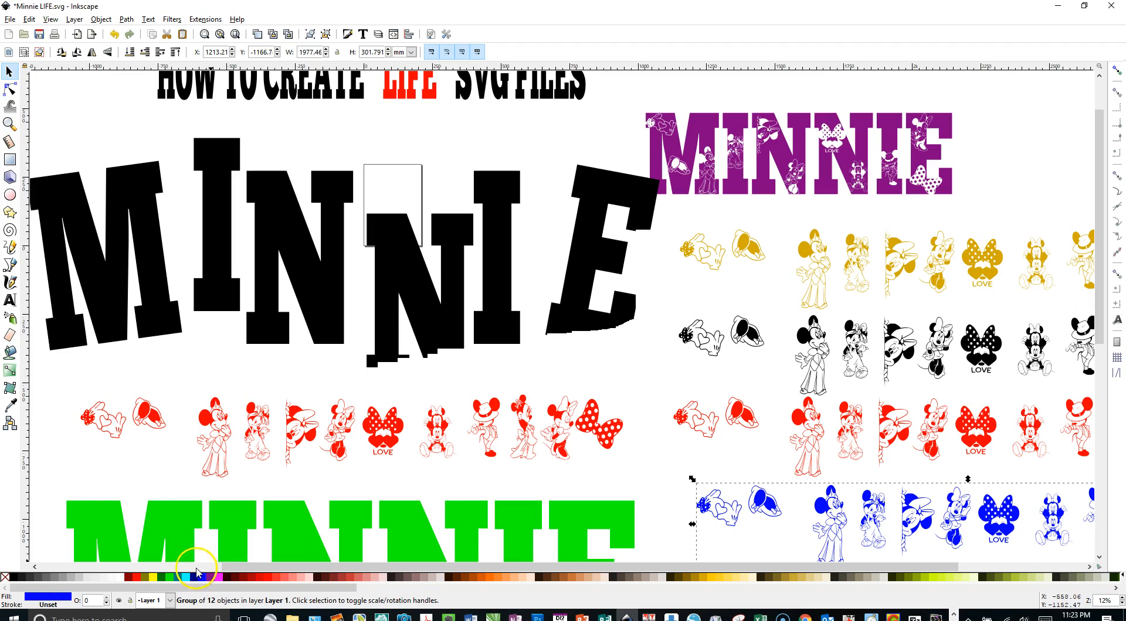
pyautogui.click(293, 375)
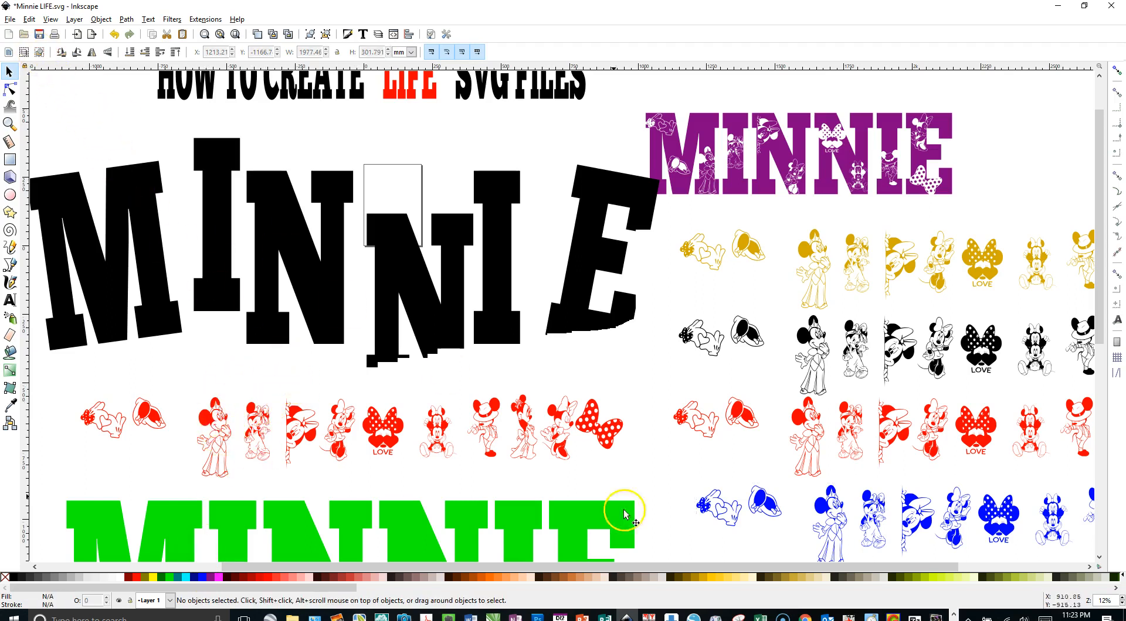
# Step: Nudge the black E and lowered N slightly up, and shift the second I and the first N slightly right
pyautogui.moveTo(638, 567); pyautogui.dragTo(511, 568)
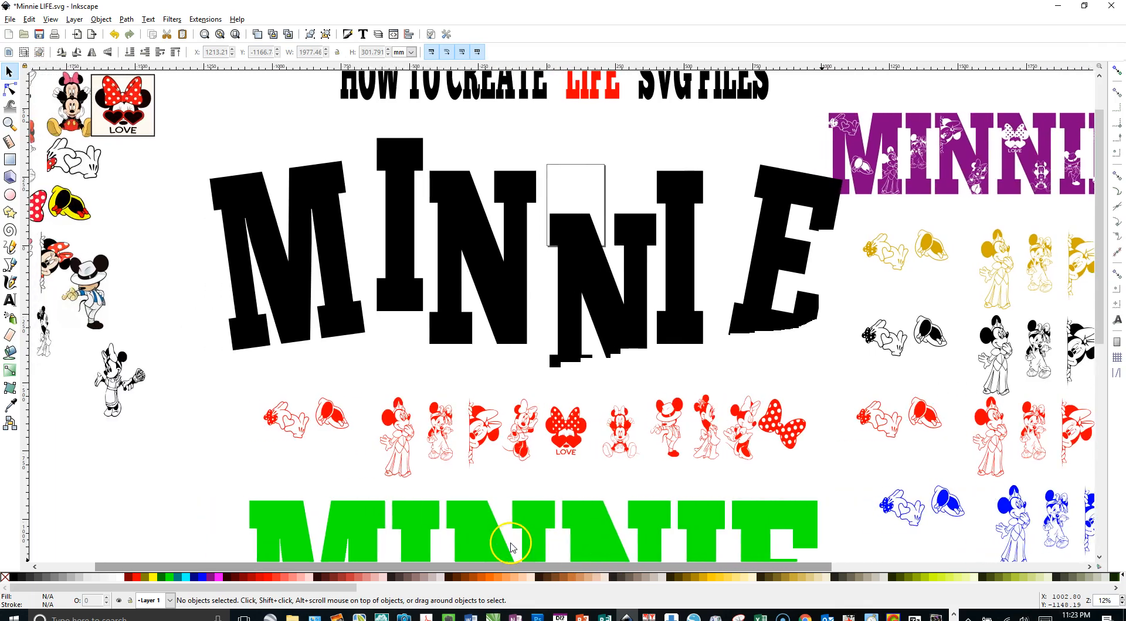
pyautogui.click(774, 310)
pyautogui.moveTo(774, 311)
pyautogui.mouseDown()
pyautogui.moveTo(781, 291)
pyautogui.moveTo(774, 306)
pyautogui.mouseUp()
pyautogui.click(588, 300)
pyautogui.moveTo(588, 300); pyautogui.dragTo(589, 294)
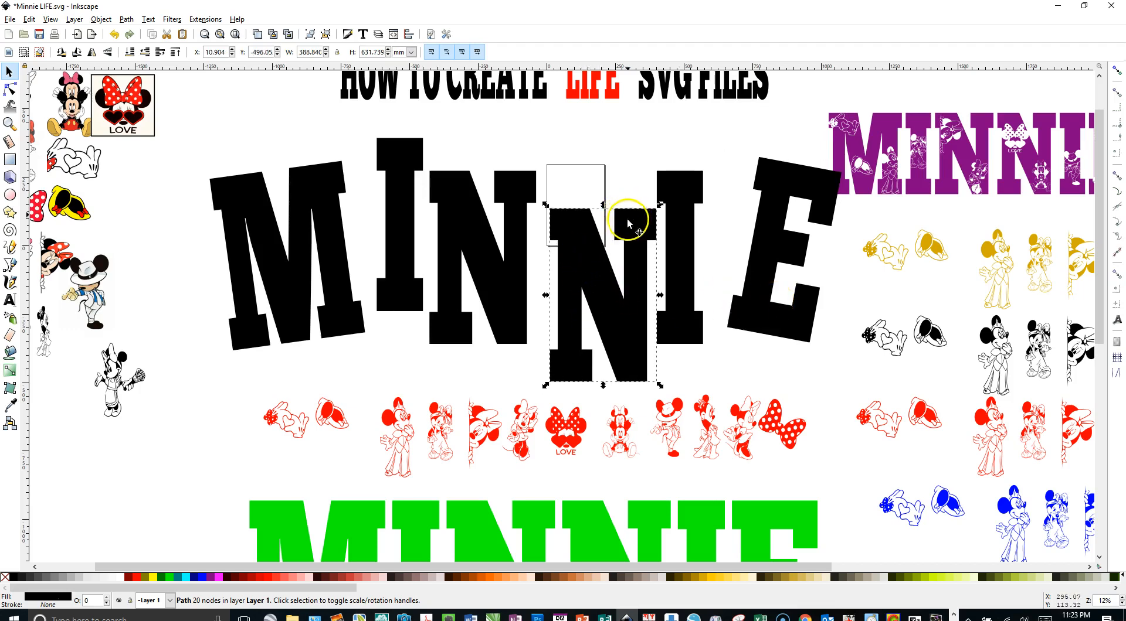
pyautogui.moveTo(672, 235); pyautogui.dragTo(680, 235)
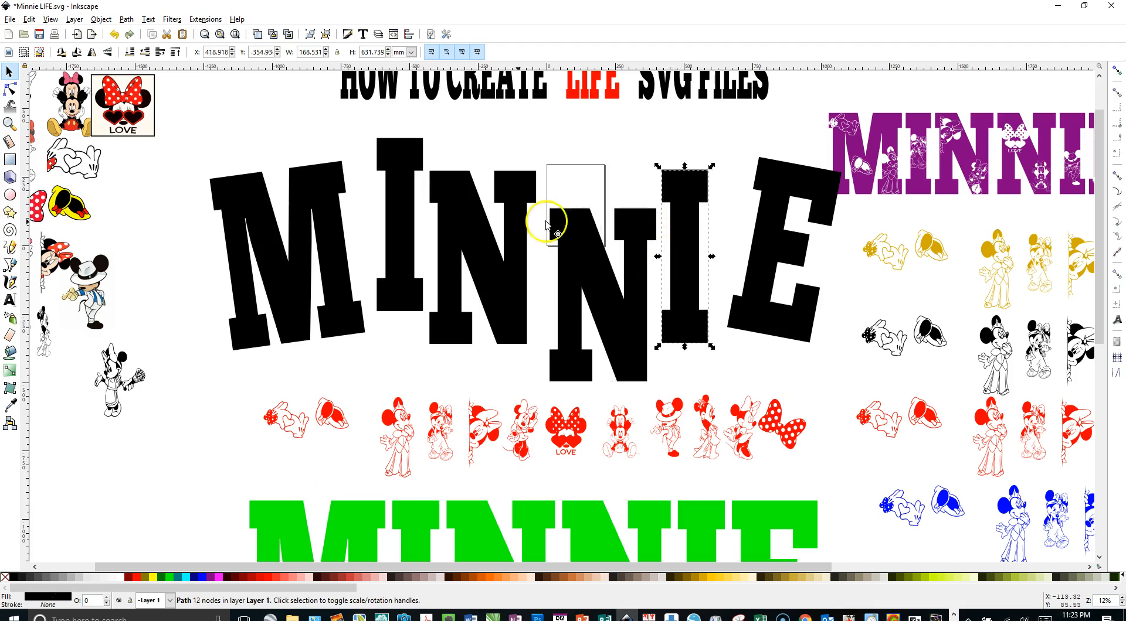
pyautogui.moveTo(500, 222)
pyautogui.mouseDown()
pyautogui.moveTo(514, 229)
pyautogui.moveTo(500, 227)
pyautogui.mouseUp()
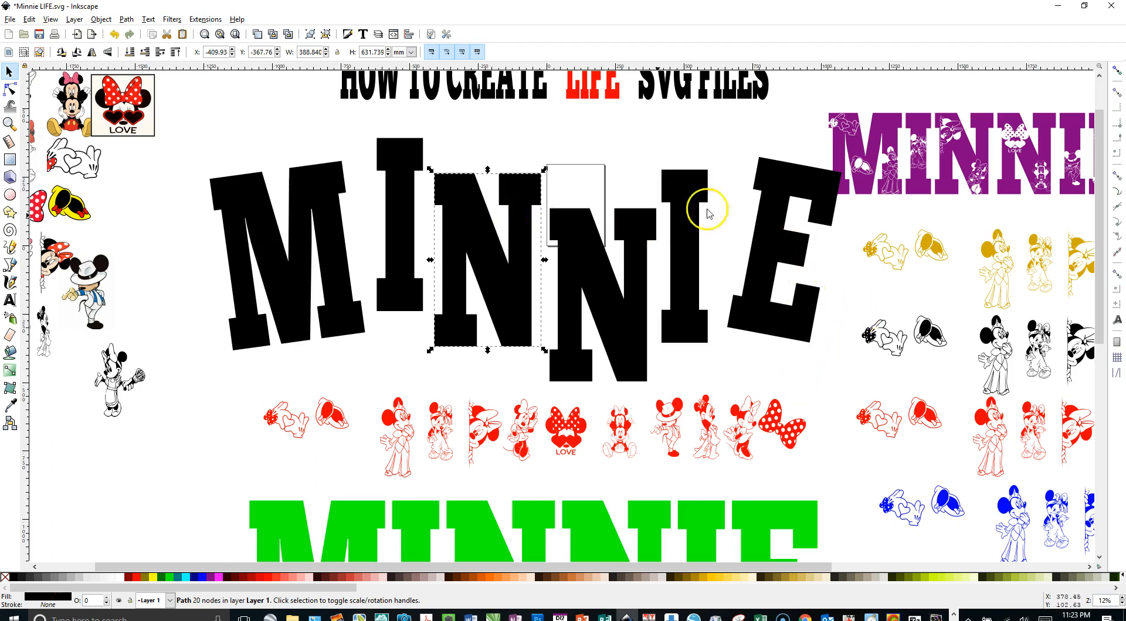
# Step: Move the blue MINNIE word clear below the green one and the orange MINNIE word below the blue one
pyautogui.scroll(-4, 530, 449)
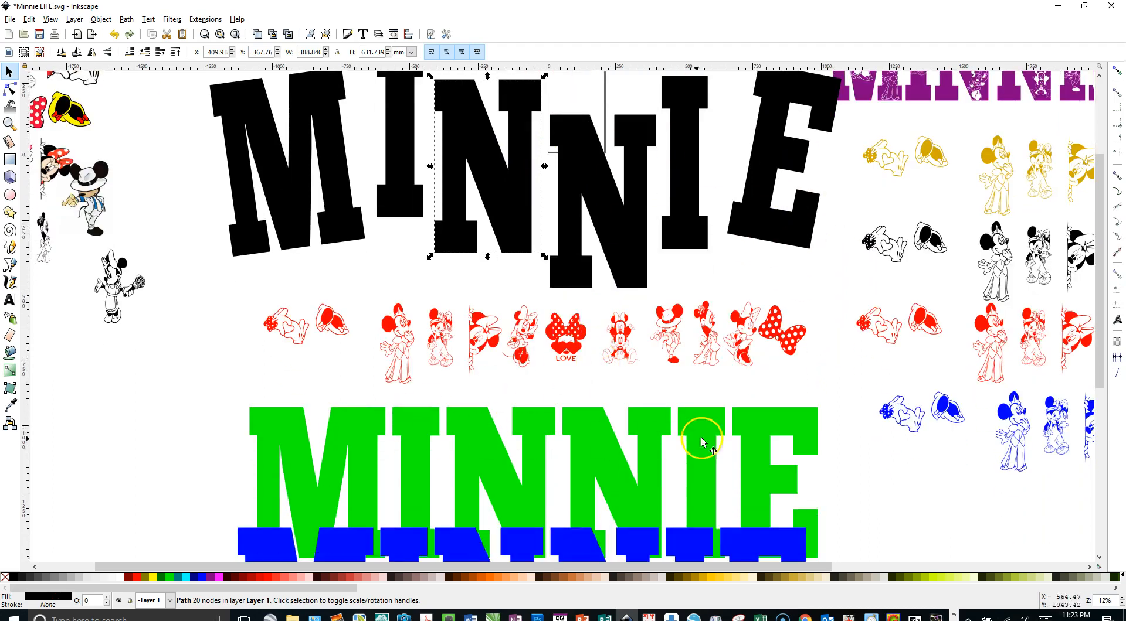
pyautogui.scroll(-10, 673, 416)
pyautogui.moveTo(582, 373); pyautogui.dragTo(578, 408)
pyautogui.moveTo(546, 507); pyautogui.dragTo(554, 542)
pyautogui.moveTo(557, 395); pyautogui.dragTo(557, 413)
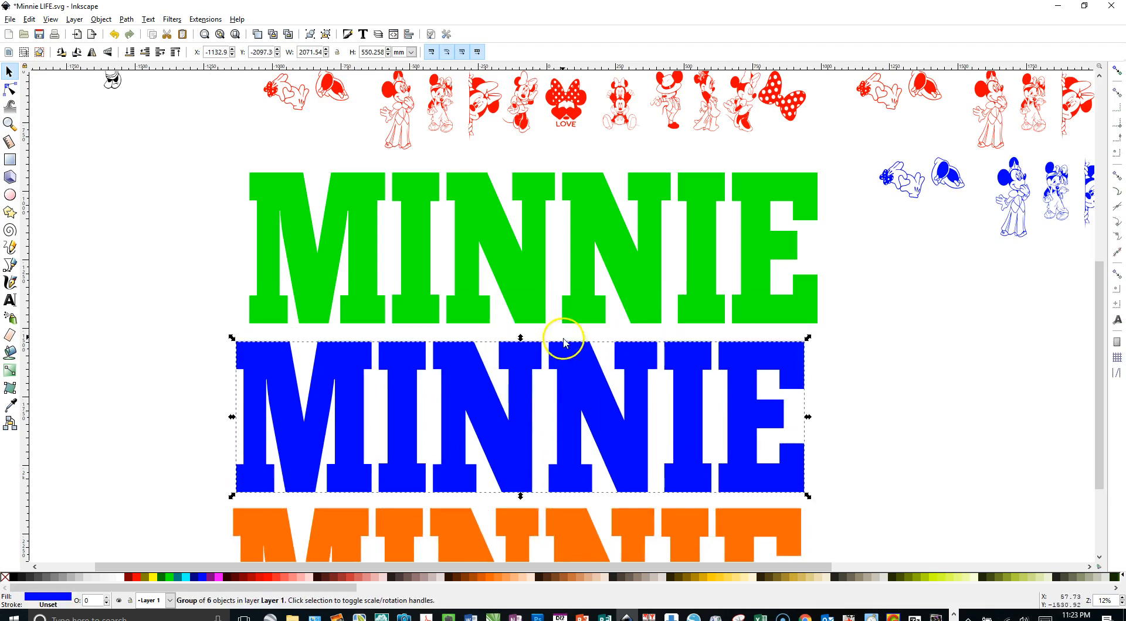
# Step: Move the red heart-hands figure onto the upper-left corner of the black M and raise it to the top
pyautogui.scroll(8, 563, 334)
pyautogui.scroll(8, 562, 334)
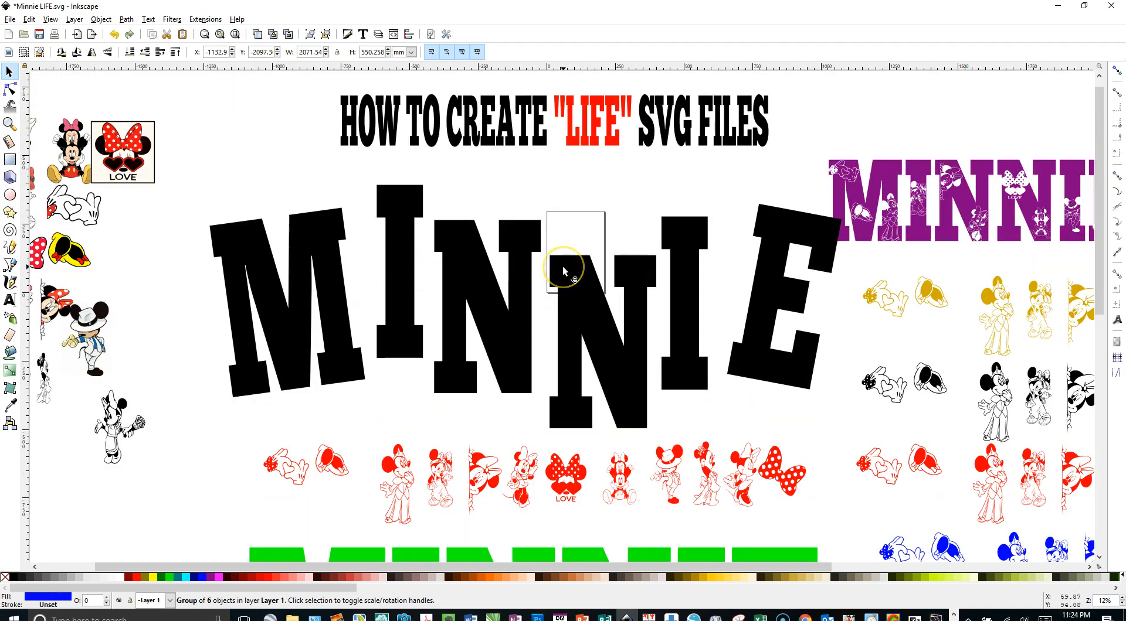
pyautogui.click(403, 467)
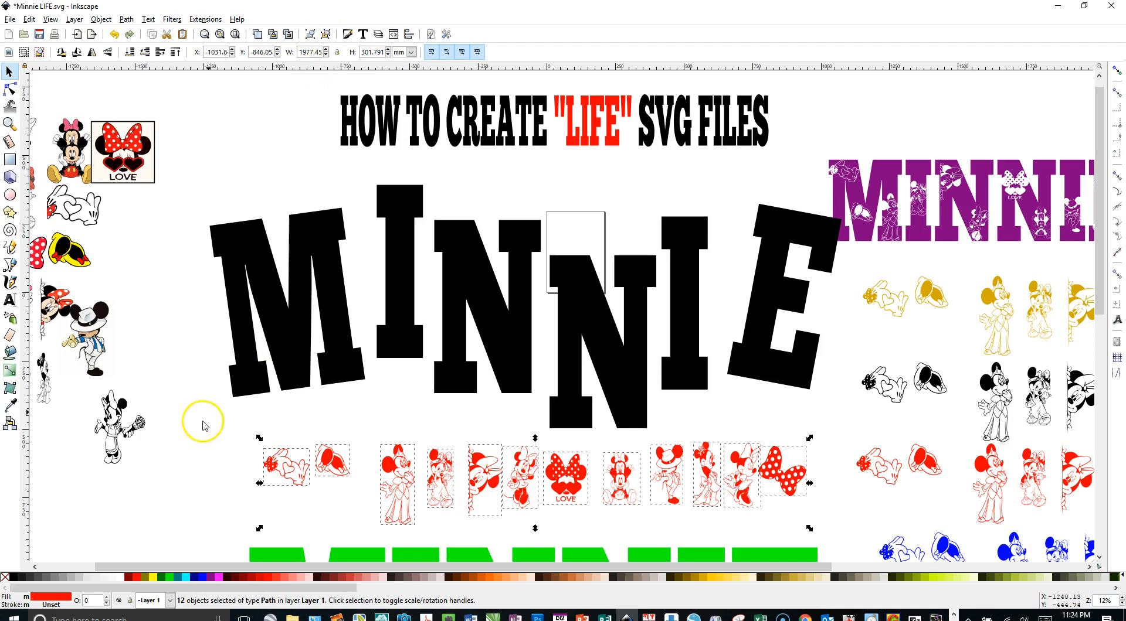
pyautogui.click(199, 439)
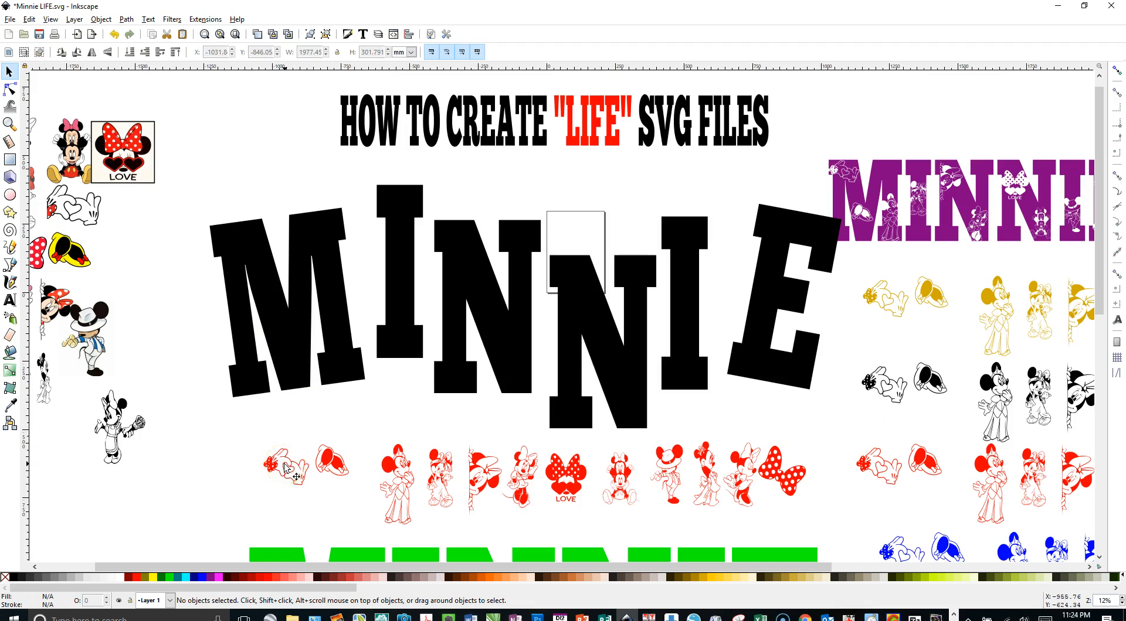
pyautogui.moveTo(285, 467)
pyautogui.mouseDown()
pyautogui.moveTo(236, 382)
pyautogui.moveTo(219, 237)
pyautogui.mouseUp()
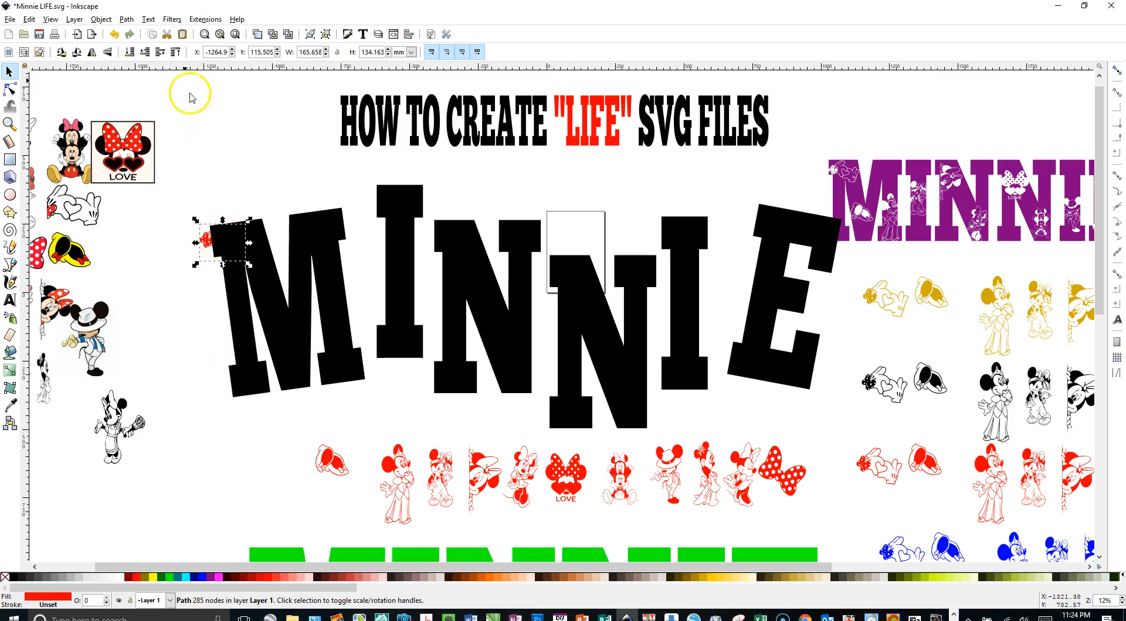
pyautogui.click(175, 52)
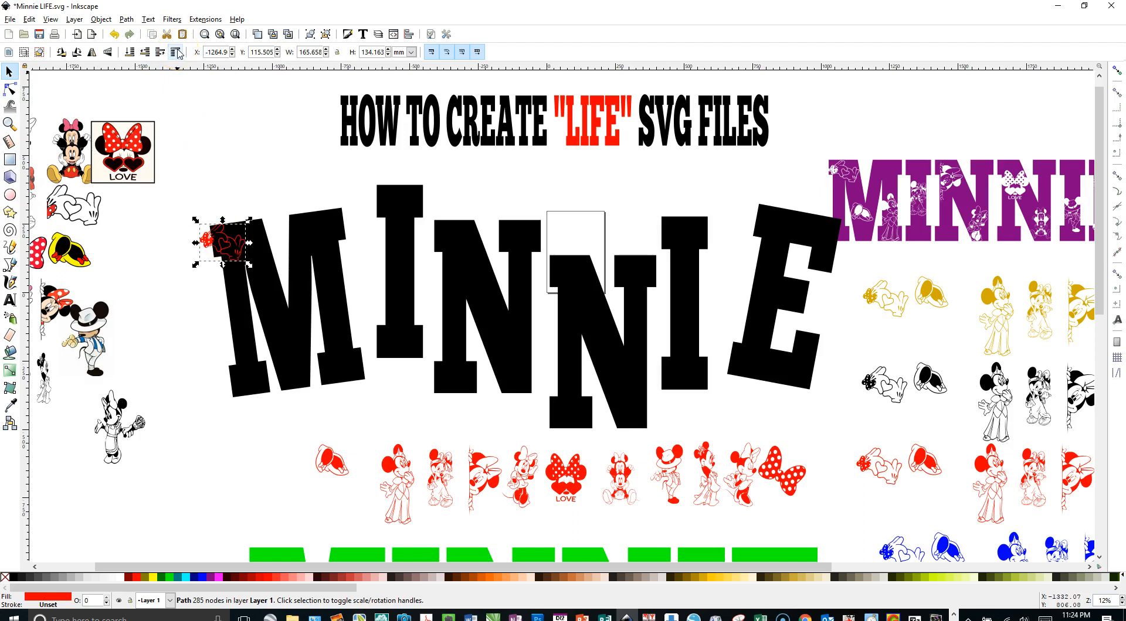
pyautogui.click(99, 19)
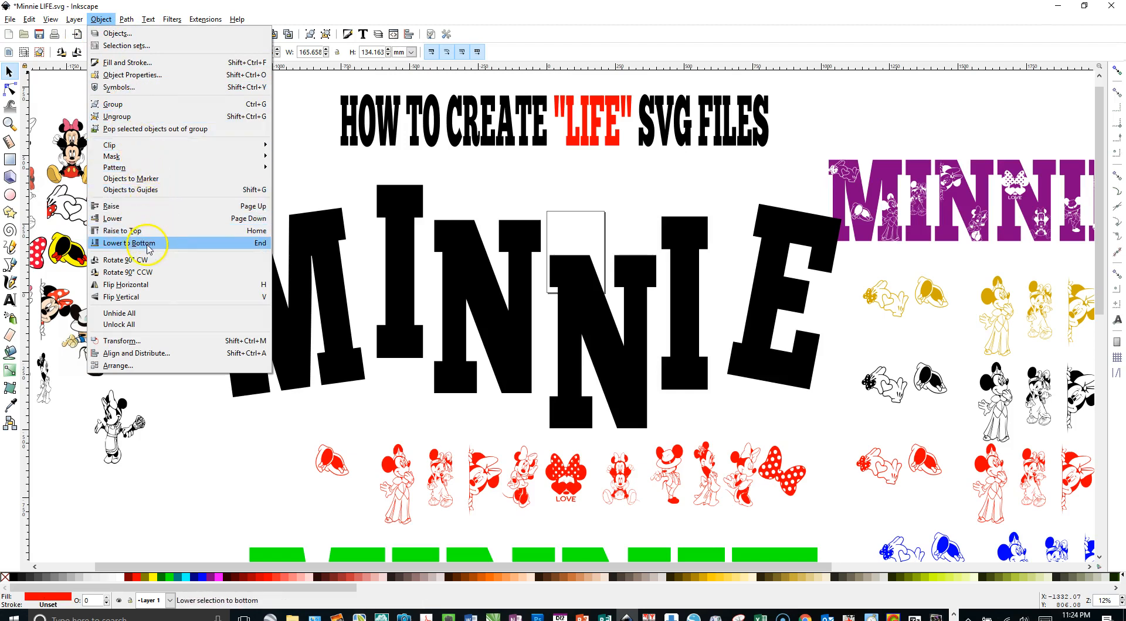
pyautogui.click(220, 423)
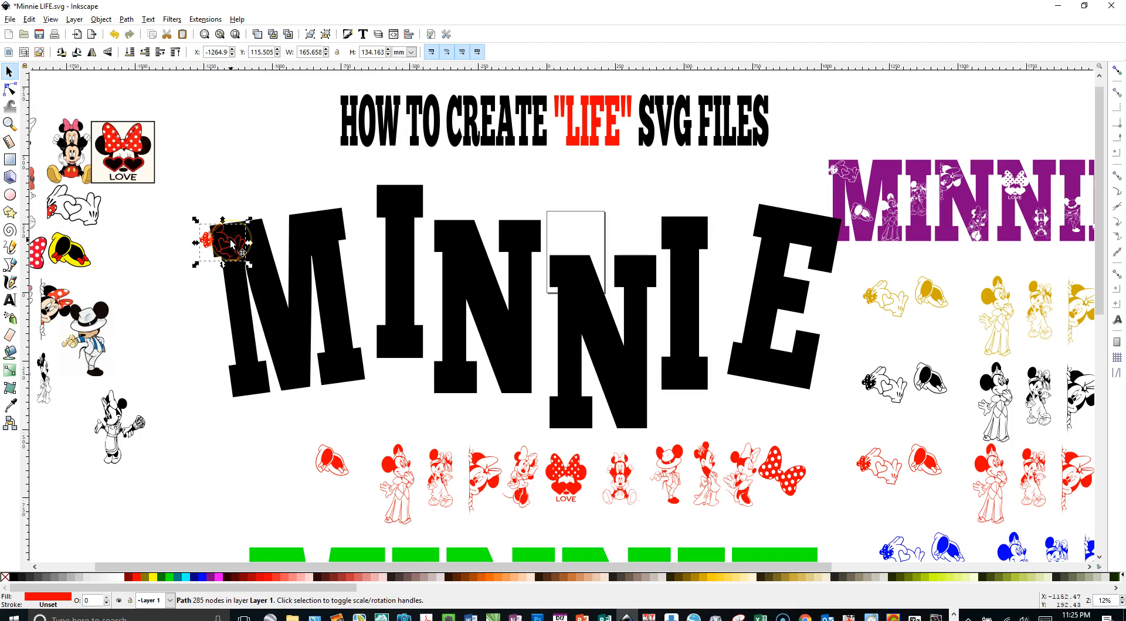
# Step: Enlarge and rotate the heart-hands figure to about 234 by 184 mm and fit it over the M's upper-left corner
pyautogui.moveTo(210, 248); pyautogui.dragTo(232, 251)
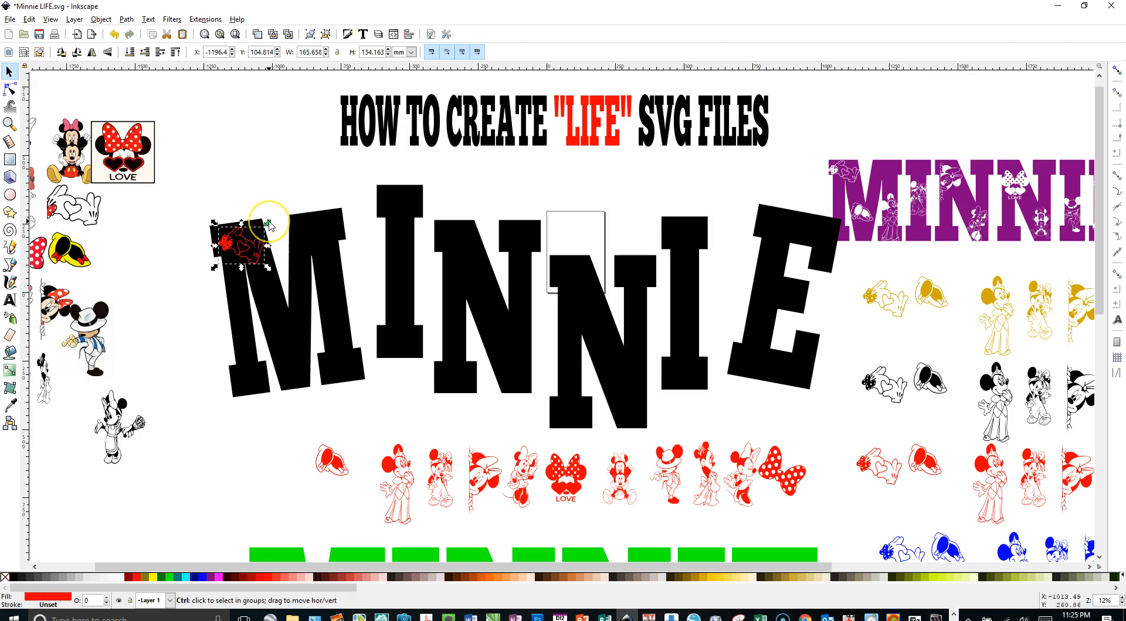
pyautogui.moveTo(269, 224); pyautogui.dragTo(287, 205)
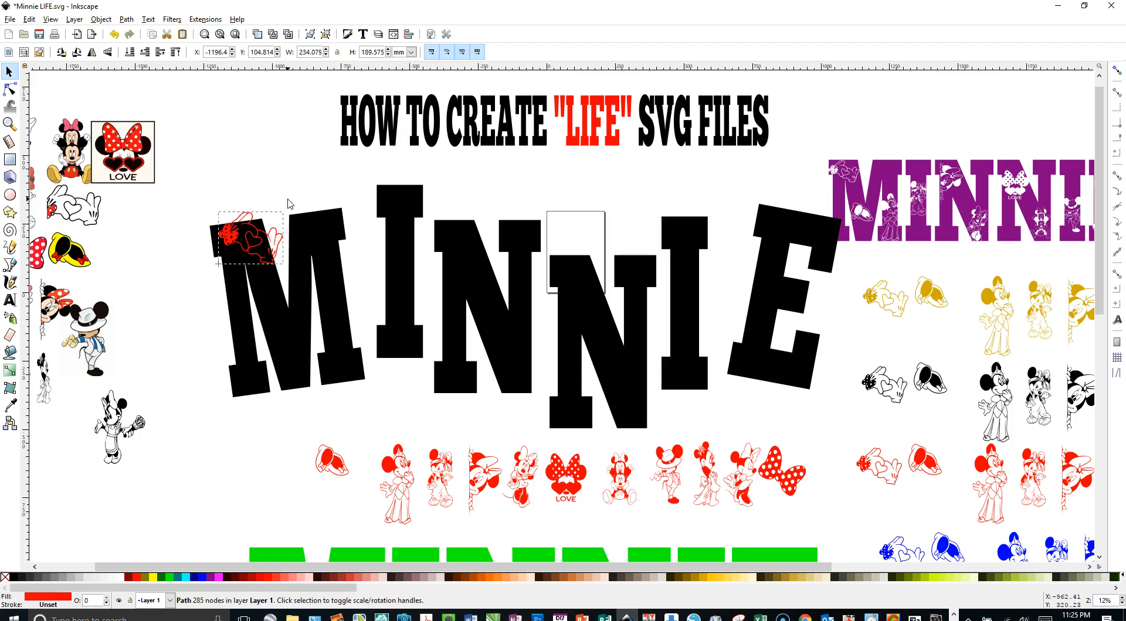
pyautogui.click(276, 234)
pyautogui.moveTo(286, 209); pyautogui.dragTo(263, 249)
pyautogui.click(273, 235)
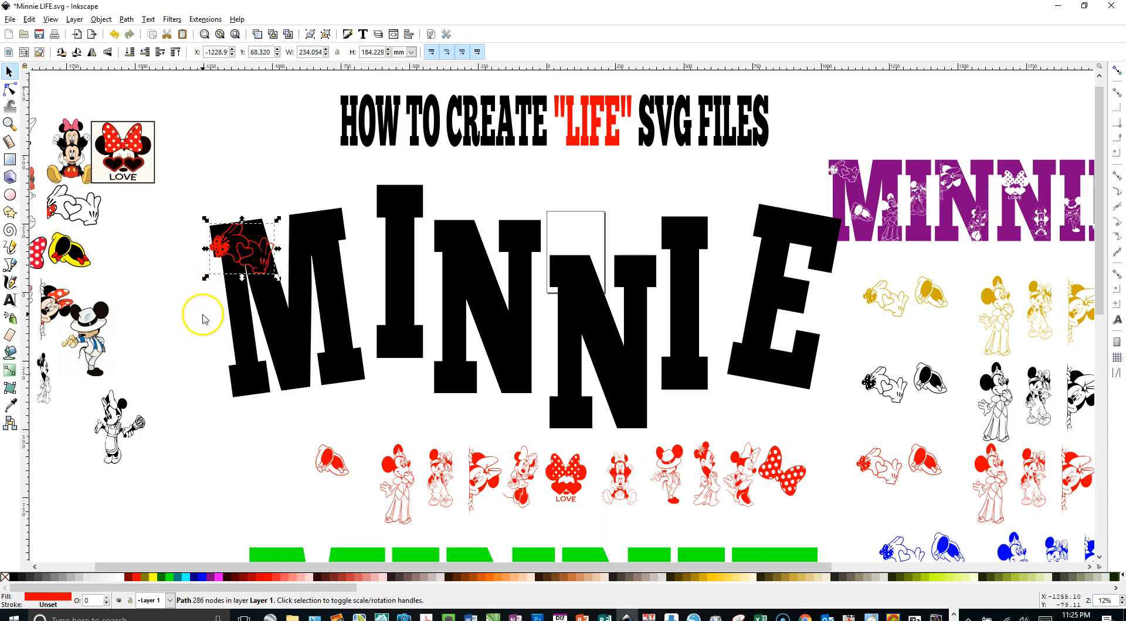
pyautogui.click(202, 318)
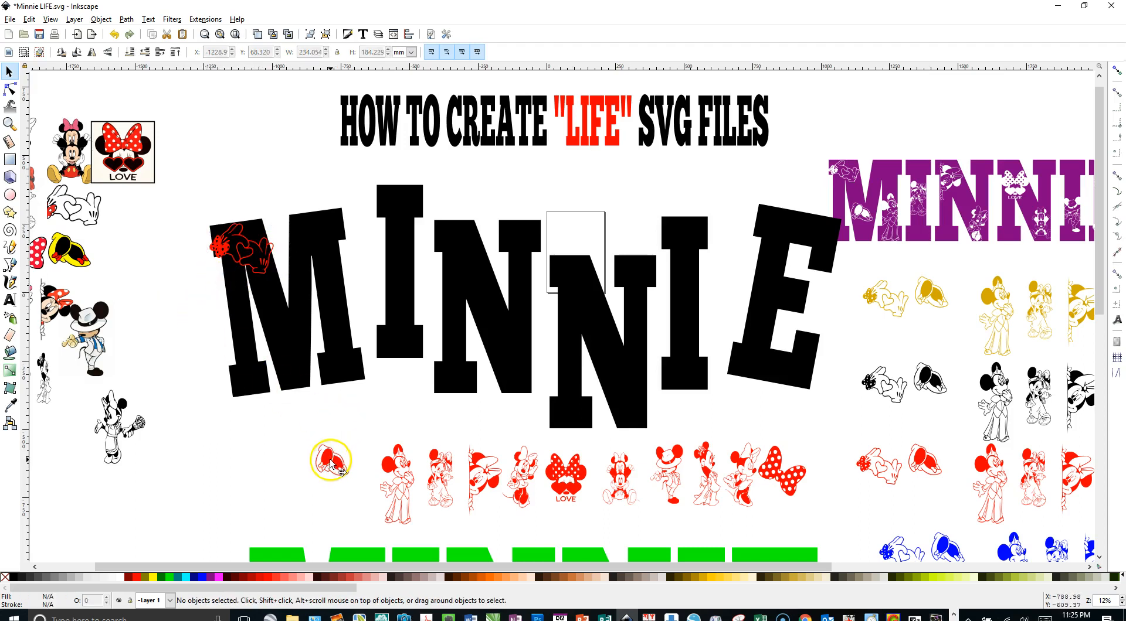
# Step: Place the red shoes on the M's lower middle point and the gowned Minnie on its right stem, raising both to the top
pyautogui.moveTo(331, 463); pyautogui.dragTo(289, 351)
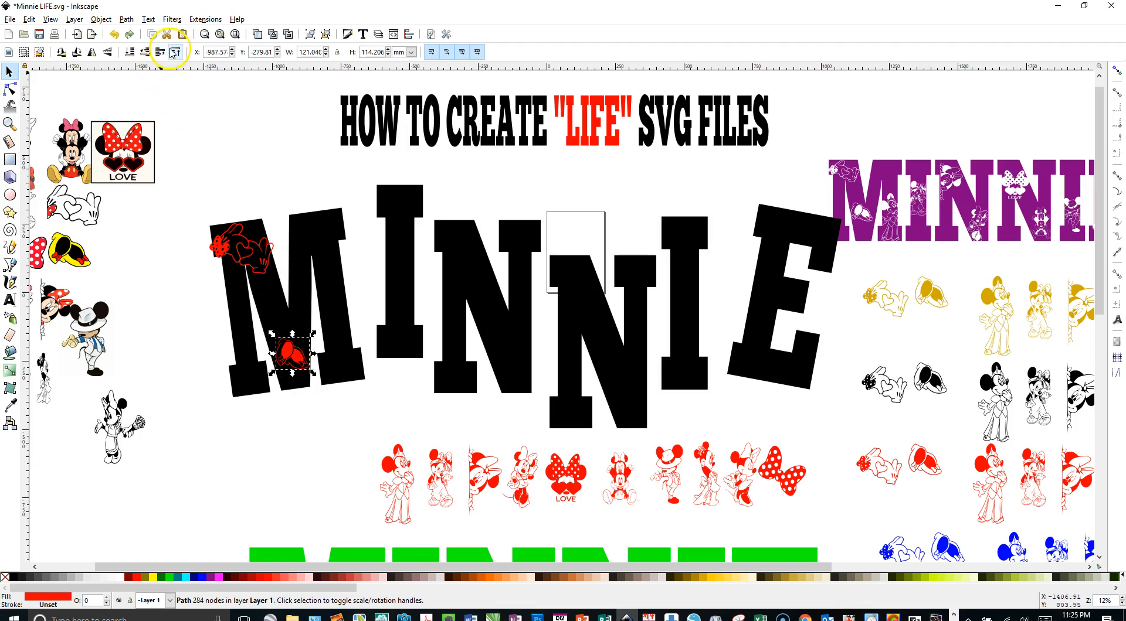
pyautogui.moveTo(403, 482); pyautogui.dragTo(338, 281)
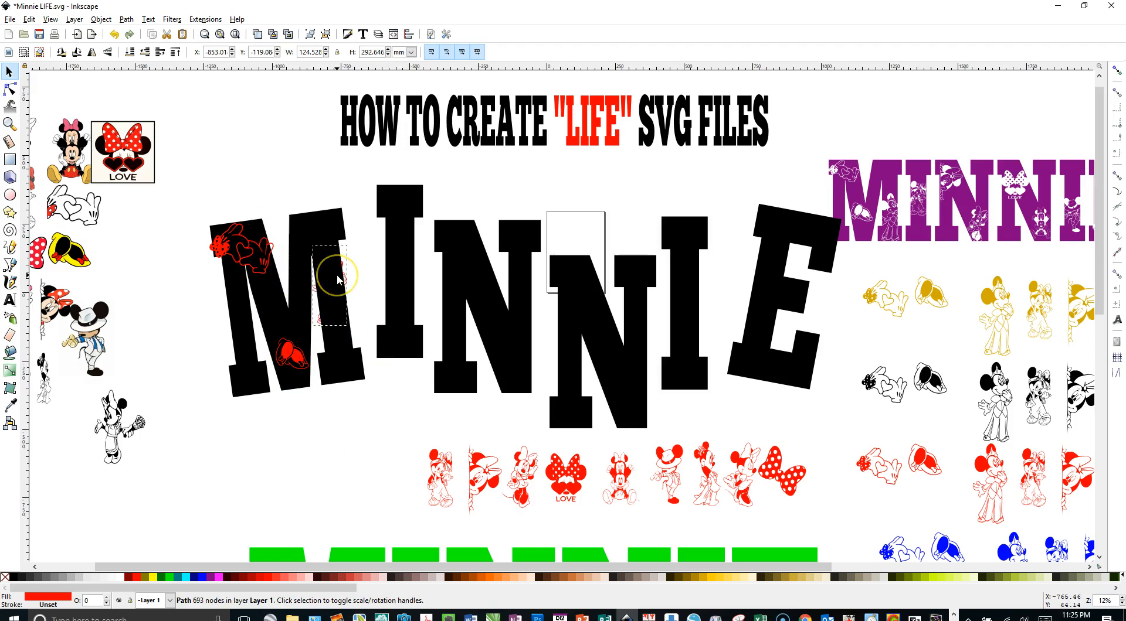
pyautogui.click(175, 53)
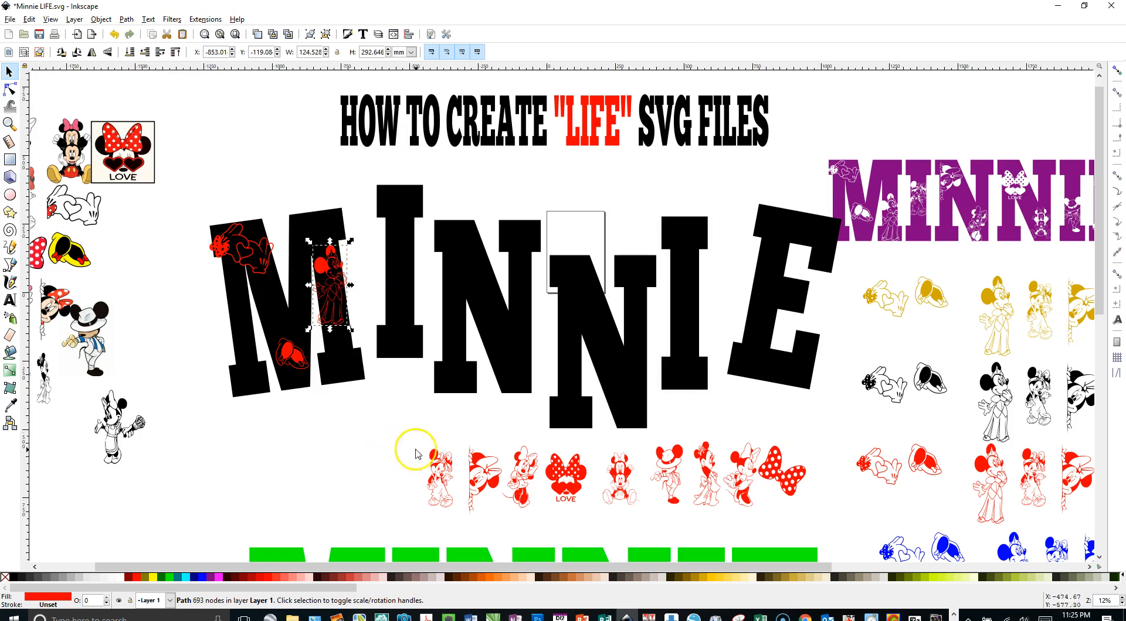
# Step: Place the small standing Minnie on the first I and the peeking Minnie on the first N's upper left, raising both to the top
pyautogui.click(433, 469)
pyautogui.moveTo(433, 469); pyautogui.dragTo(402, 281)
pyautogui.click(175, 51)
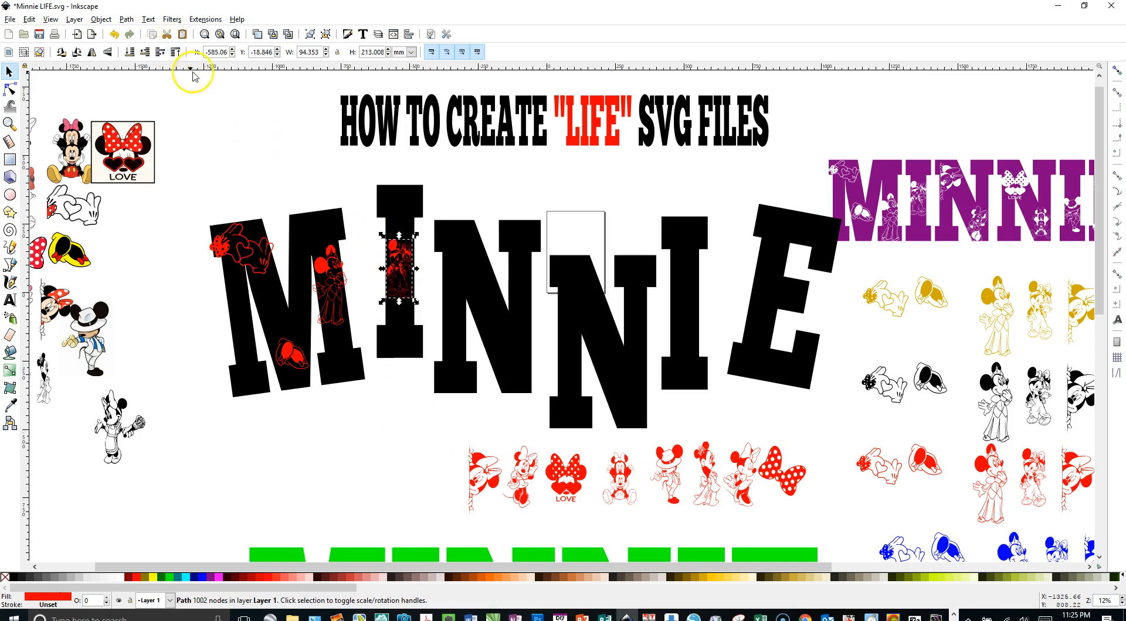
pyautogui.moveTo(488, 477); pyautogui.dragTo(459, 261)
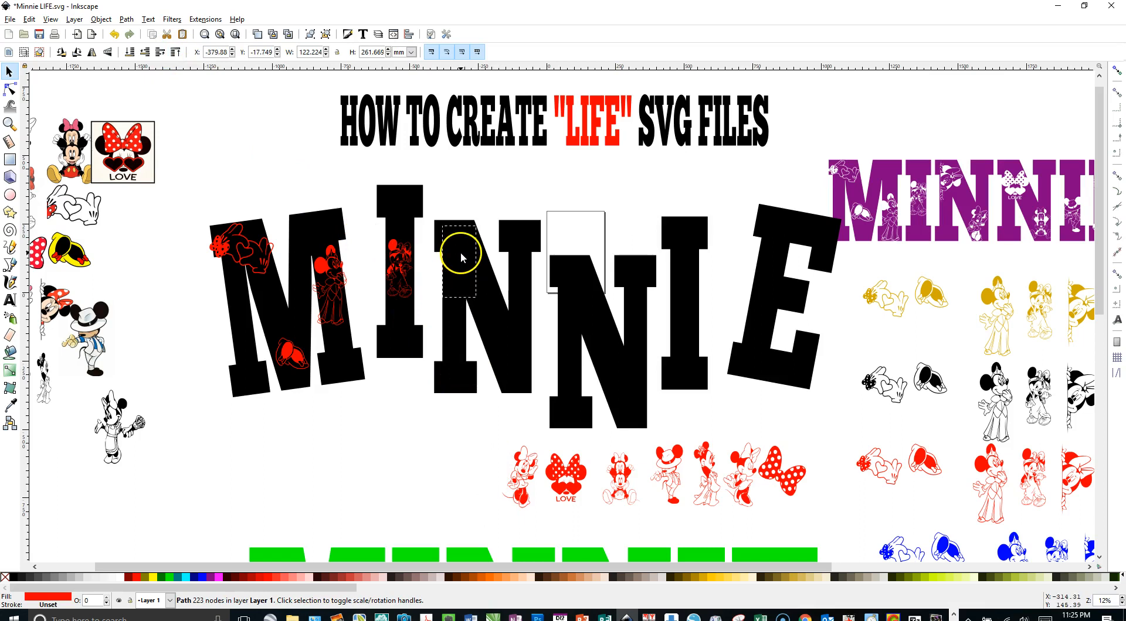
pyautogui.click(174, 53)
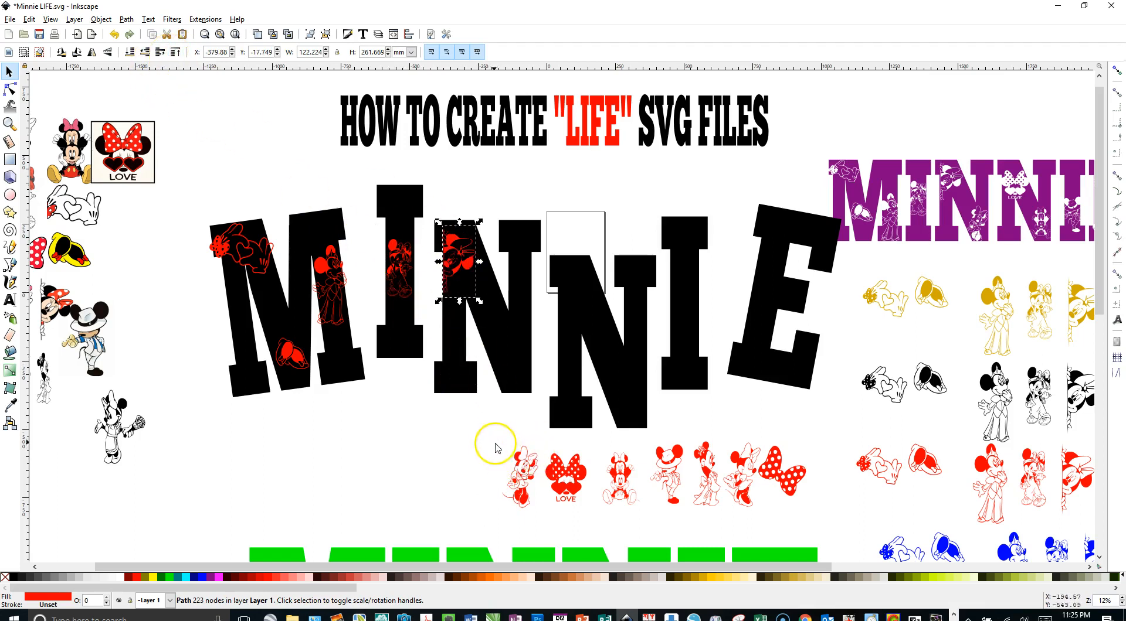
# Step: Raise the seven remaining red figures to the top and place the first on the first N, the LOVE face and seated figure on the second
pyautogui.moveTo(464, 420); pyautogui.dragTo(844, 531)
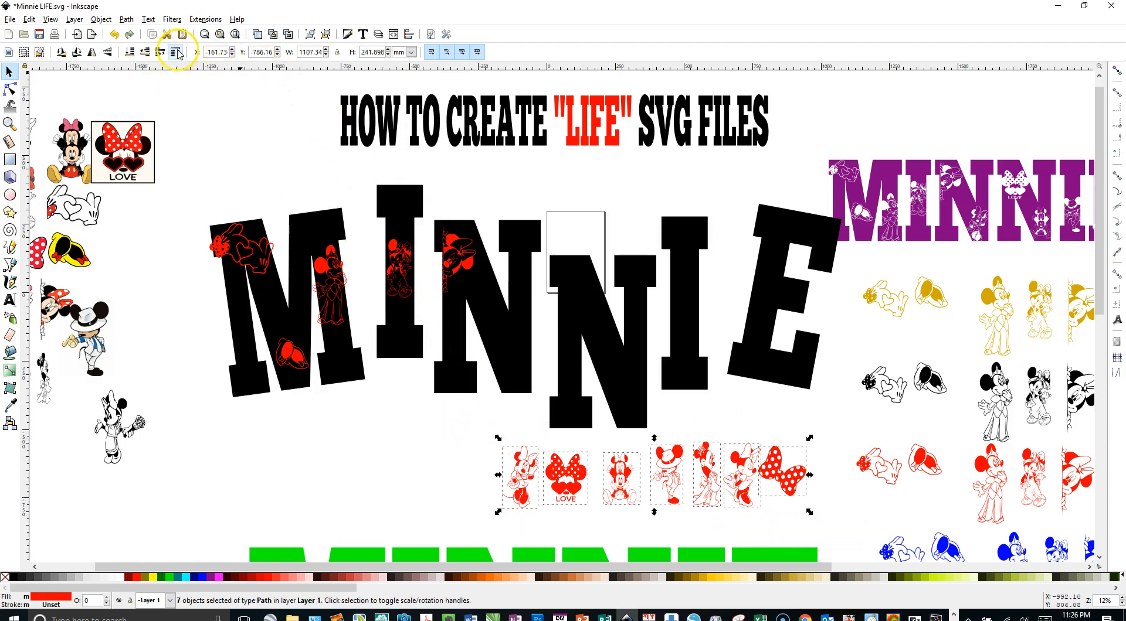
pyautogui.click(390, 431)
pyautogui.moveTo(521, 478); pyautogui.dragTo(508, 359)
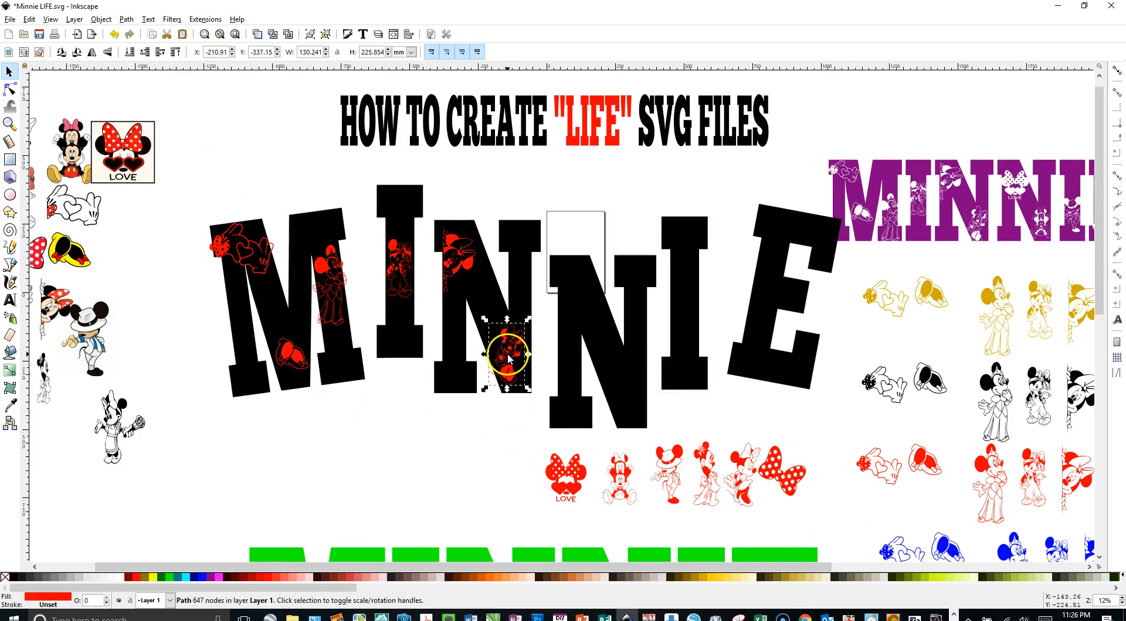
pyautogui.moveTo(564, 479); pyautogui.dragTo(574, 300)
pyautogui.moveTo(627, 499); pyautogui.dragTo(634, 404)
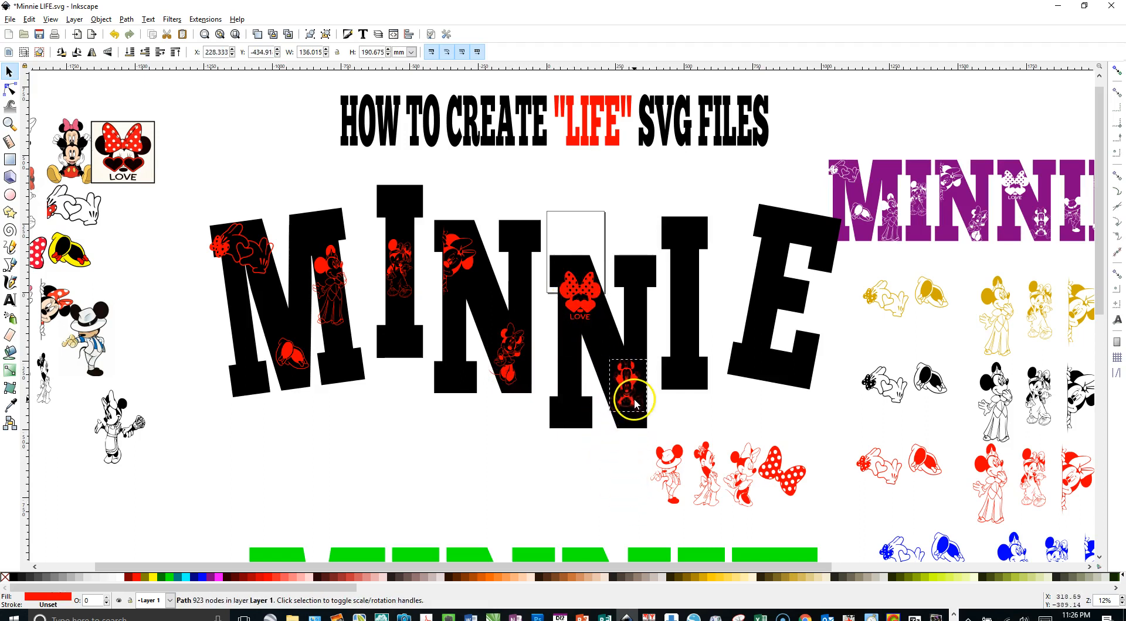
# Step: Place the red figure with the hat on the upper part of the second I and the slim standing figure on its lower part
pyautogui.moveTo(668, 474); pyautogui.dragTo(687, 304)
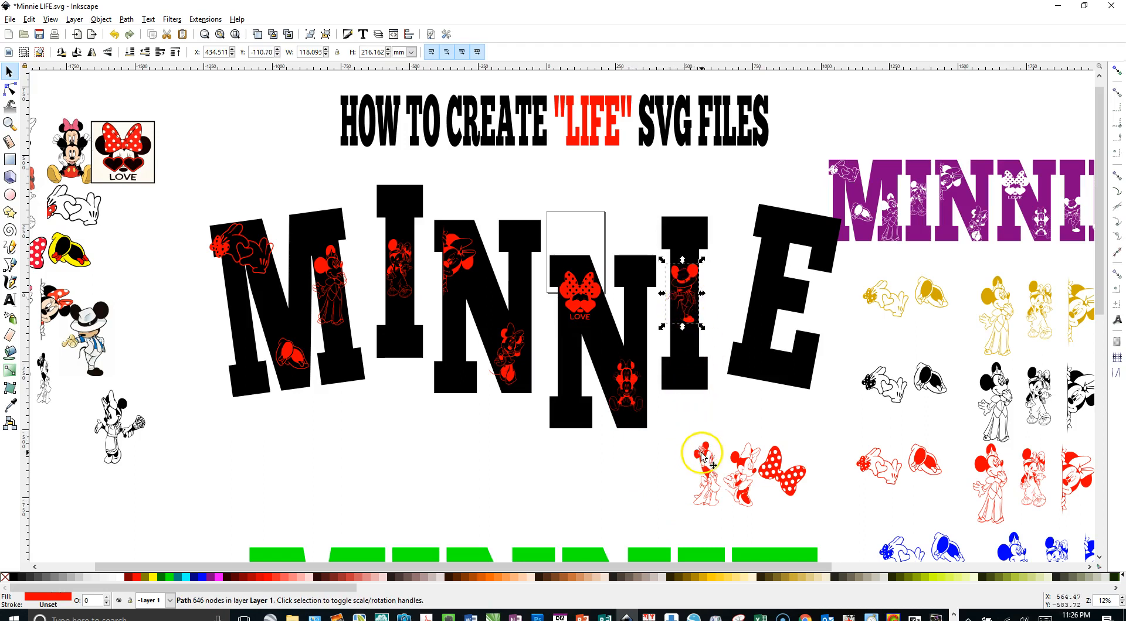
pyautogui.moveTo(686, 283); pyautogui.dragTo(684, 232)
pyautogui.moveTo(708, 460); pyautogui.dragTo(687, 342)
# Step: Place the last red Minnie on the E's upper-left part, rotated to the letter's slant, and the polka-dot bow on its lower-left corner
pyautogui.moveTo(741, 473); pyautogui.dragTo(778, 233)
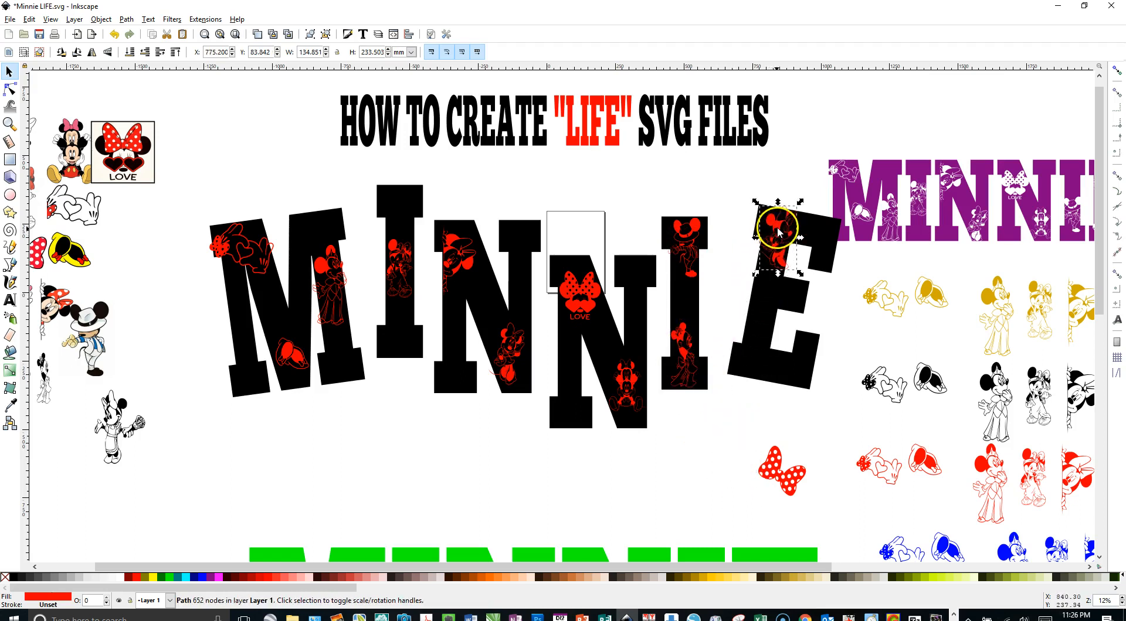
pyautogui.click(777, 233)
pyautogui.moveTo(799, 203); pyautogui.dragTo(805, 213)
pyautogui.moveTo(779, 458); pyautogui.dragTo(759, 347)
pyautogui.click(751, 452)
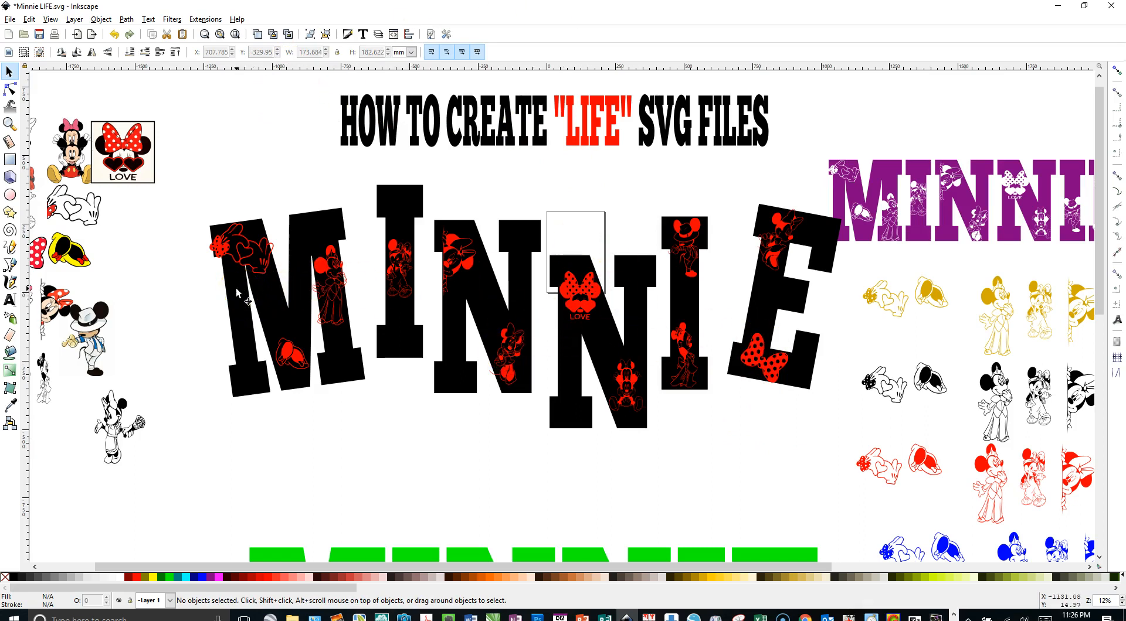
# Step: Cut the heart-hands, the gowned Minnie and the shoes out of the black M one at a time with path Difference
pyautogui.click(246, 378)
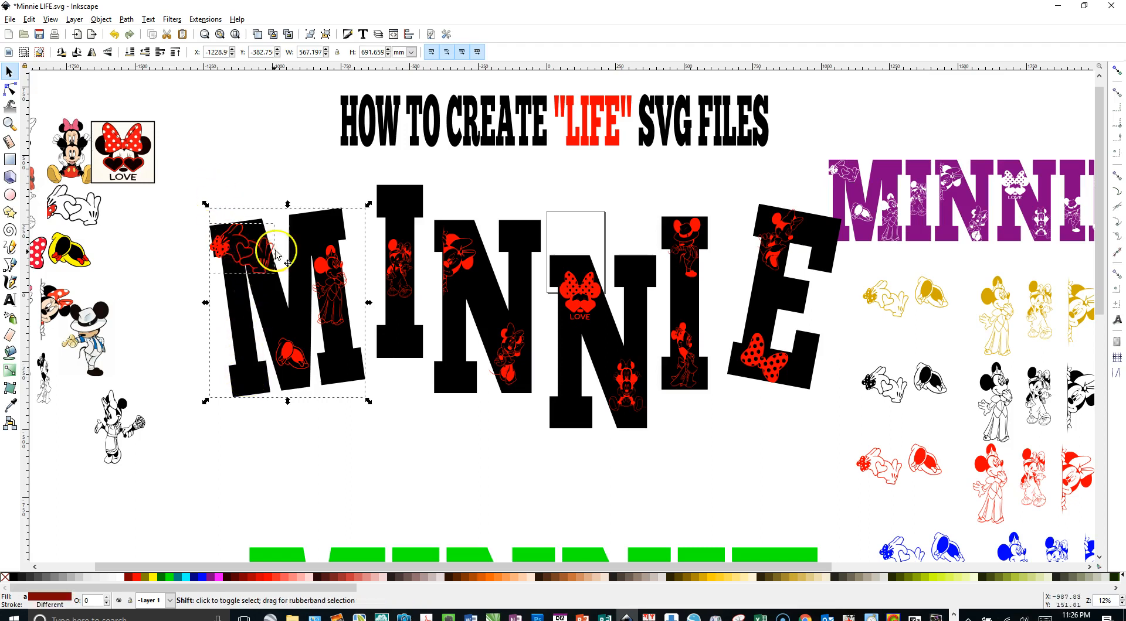
pyautogui.click(126, 19)
pyautogui.click(149, 99)
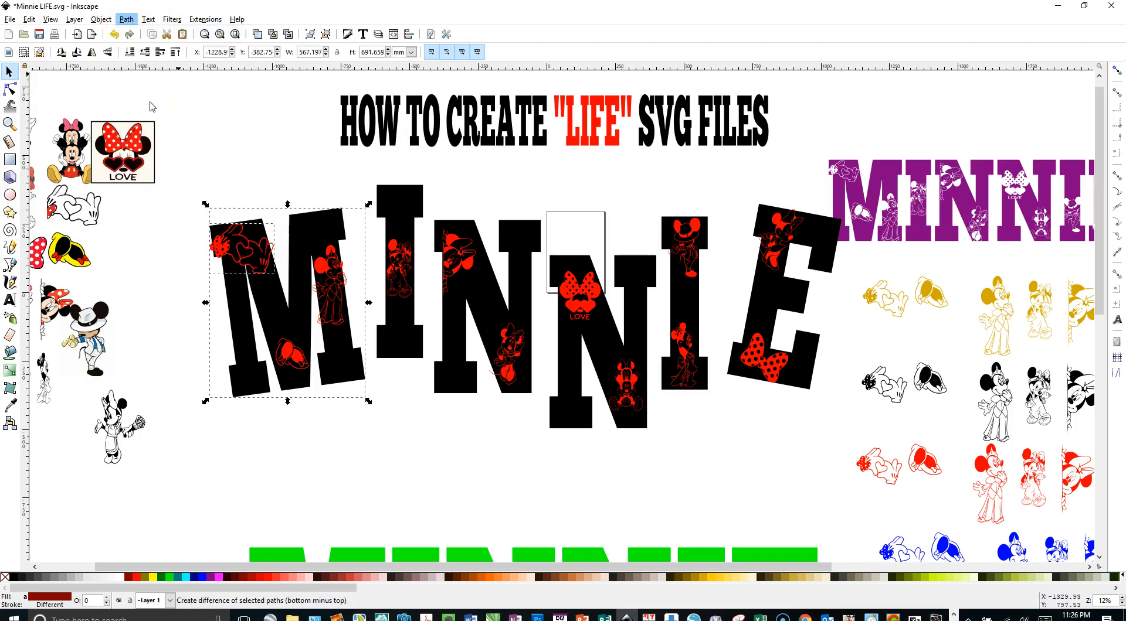
pyautogui.keyDown('shift'); pyautogui.click(321, 283); pyautogui.keyUp('shift')
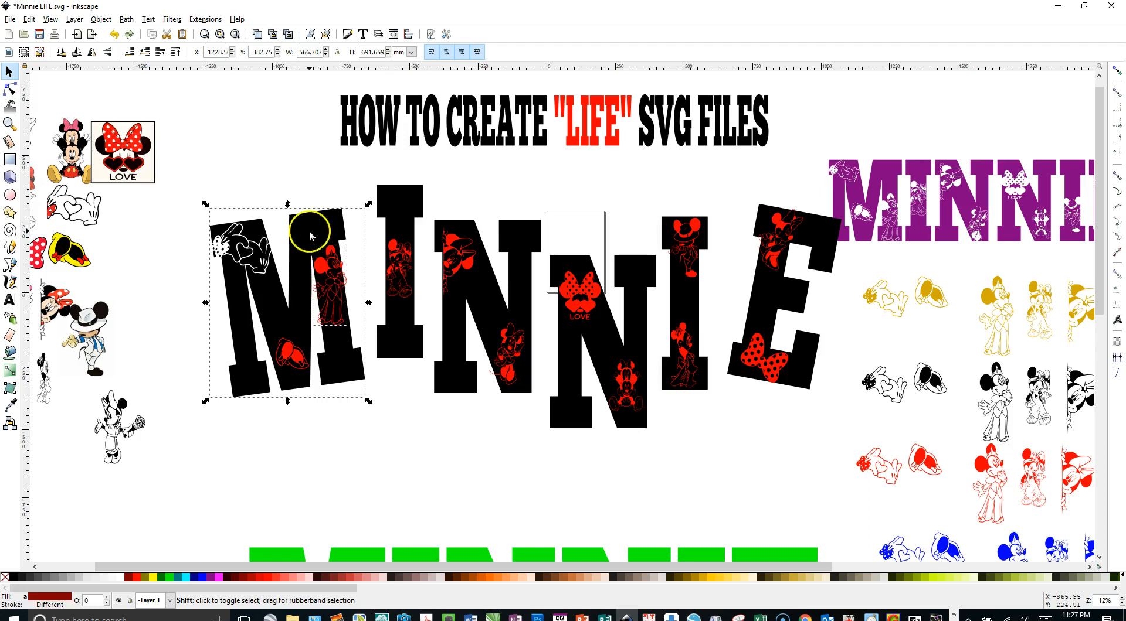
pyautogui.click(127, 20)
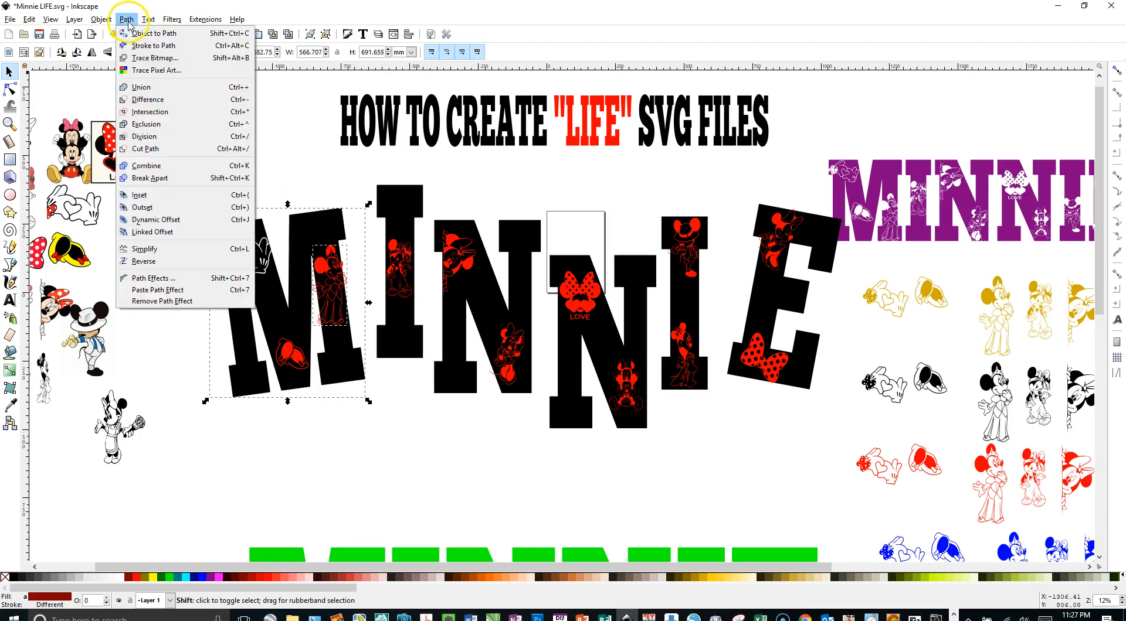
pyautogui.click(163, 100)
pyautogui.keyDown('shift'); pyautogui.click(293, 354); pyautogui.keyUp('shift')
pyautogui.click(127, 19)
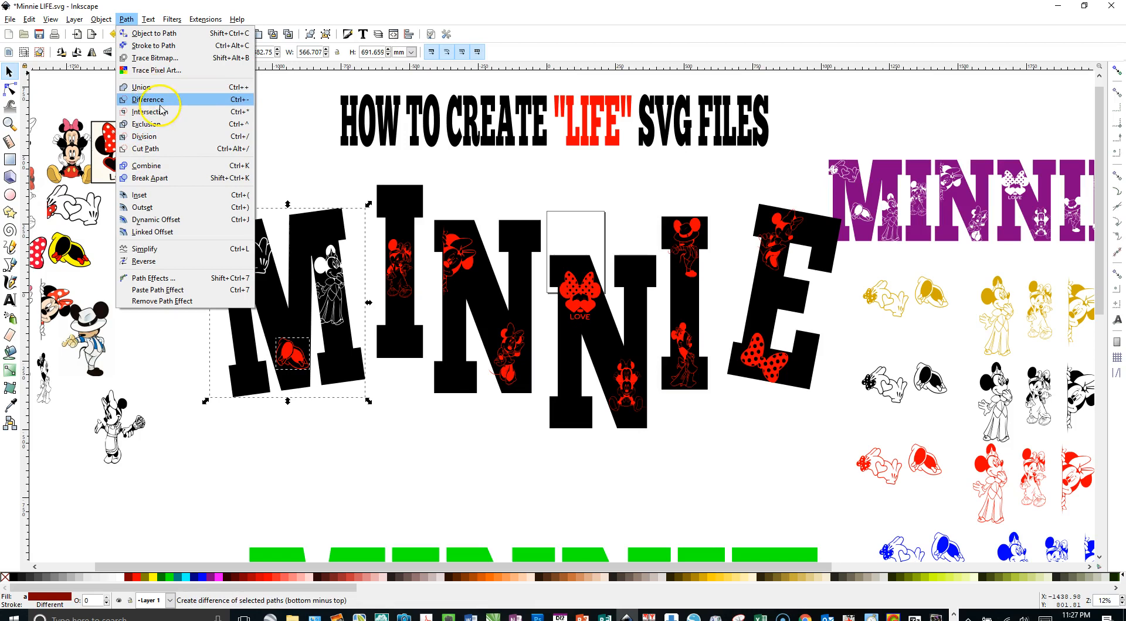
pyautogui.click(161, 101)
# Step: Cut the red standing Minnie out of the first black I with path Difference
pyautogui.click(414, 343)
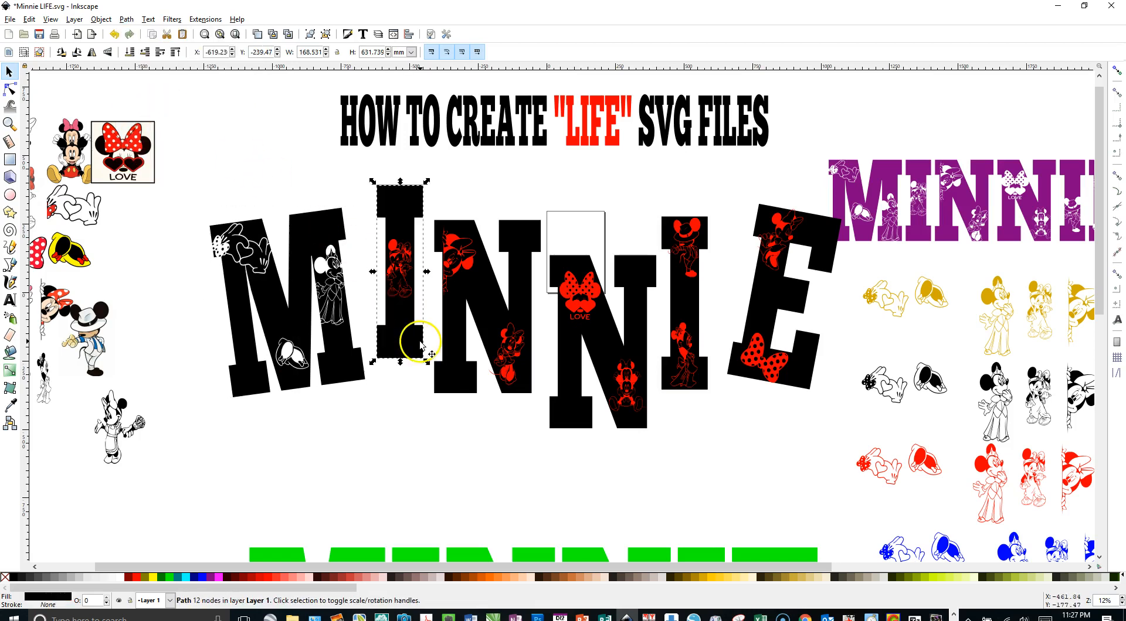
pyautogui.keyDown('shift'); pyautogui.click(403, 274); pyautogui.keyUp('shift')
pyautogui.click(126, 19)
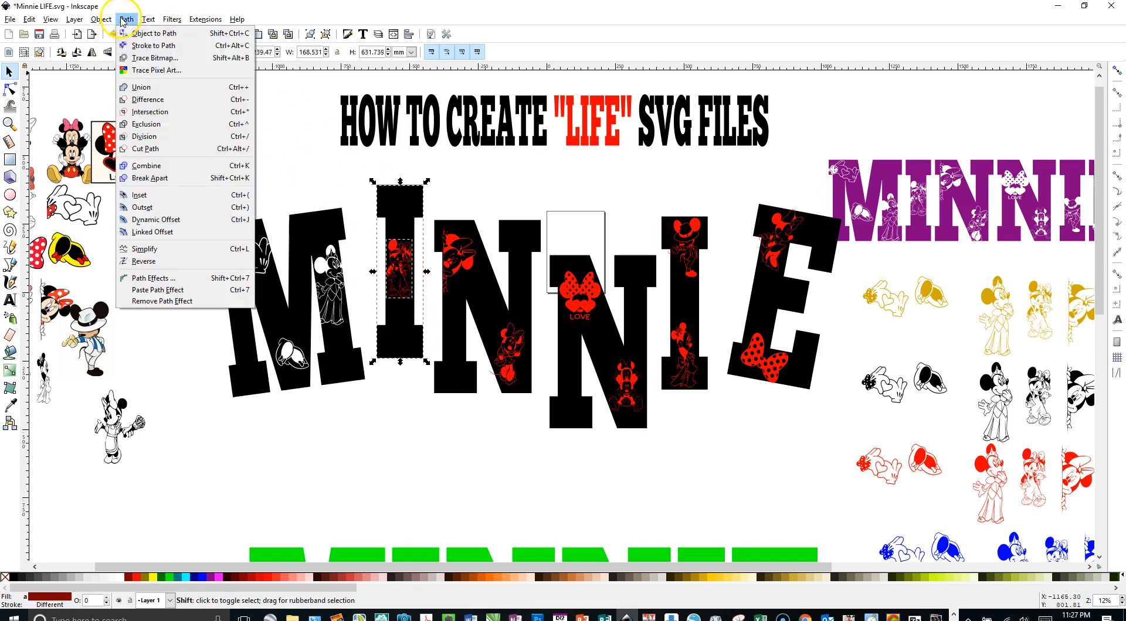
pyautogui.click(155, 100)
# Step: Cut the red Minnie face and the lower red Minnie figure out of the first black N one at a time with path Difference
pyautogui.click(466, 372)
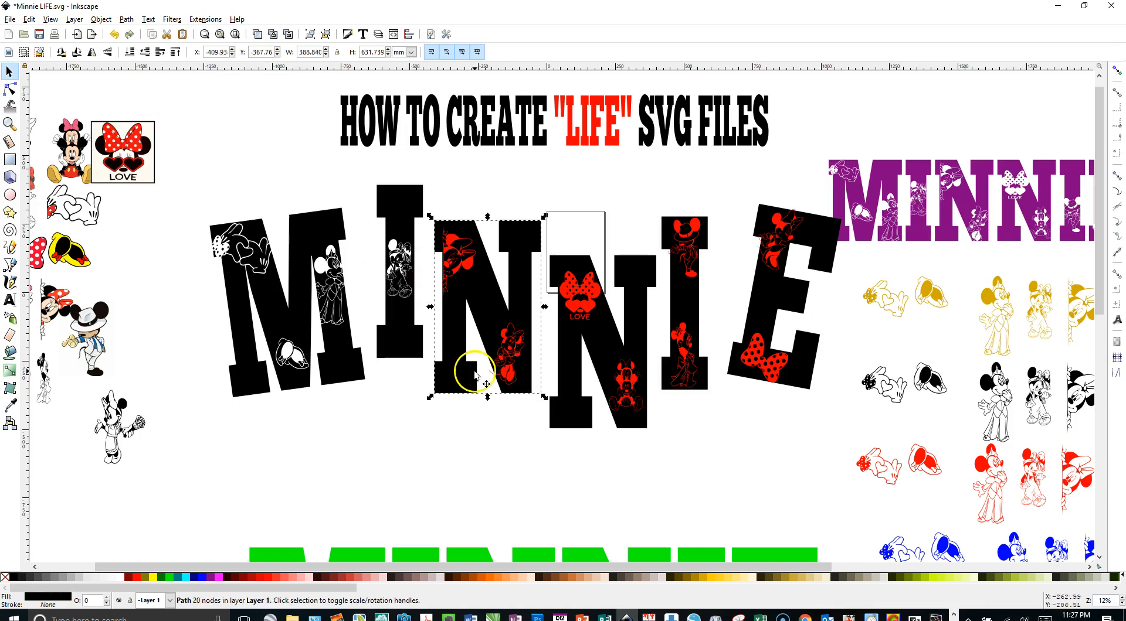
pyautogui.keyDown('shift'); pyautogui.click(455, 244); pyautogui.keyUp('shift')
pyautogui.click(126, 20)
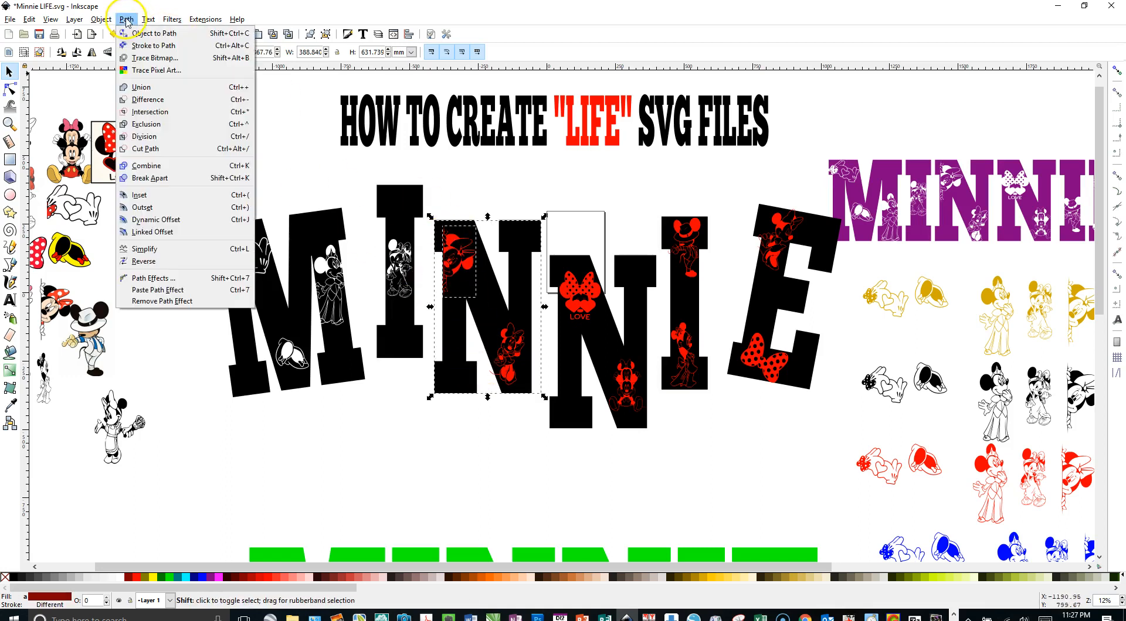
pyautogui.click(151, 101)
pyautogui.keyDown('shift'); pyautogui.click(508, 353); pyautogui.keyUp('shift')
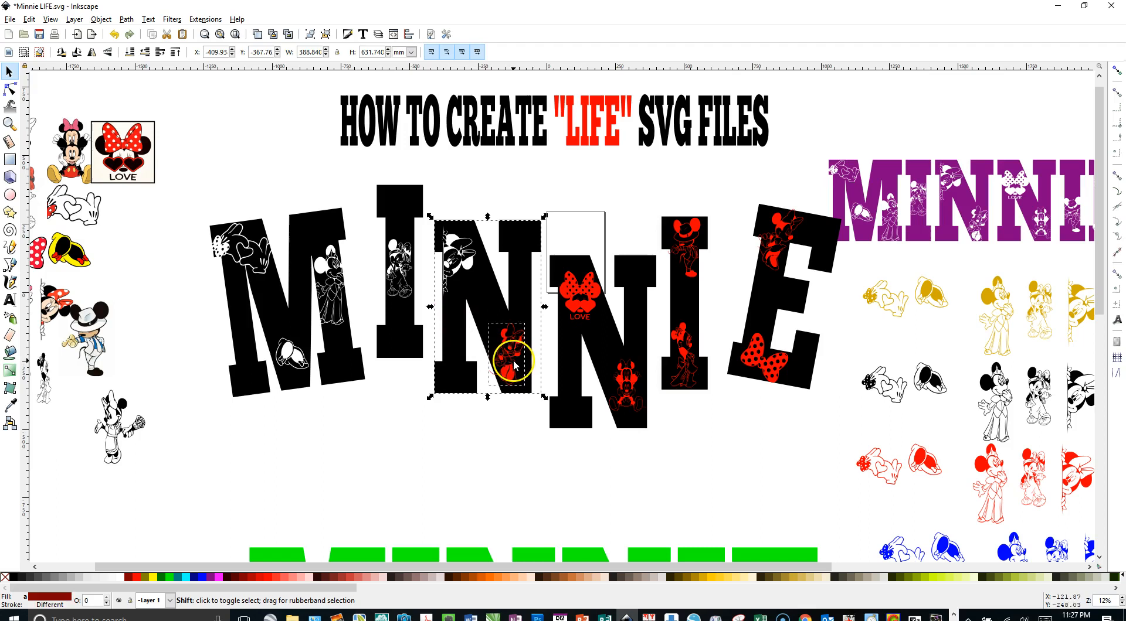
pyautogui.click(127, 19)
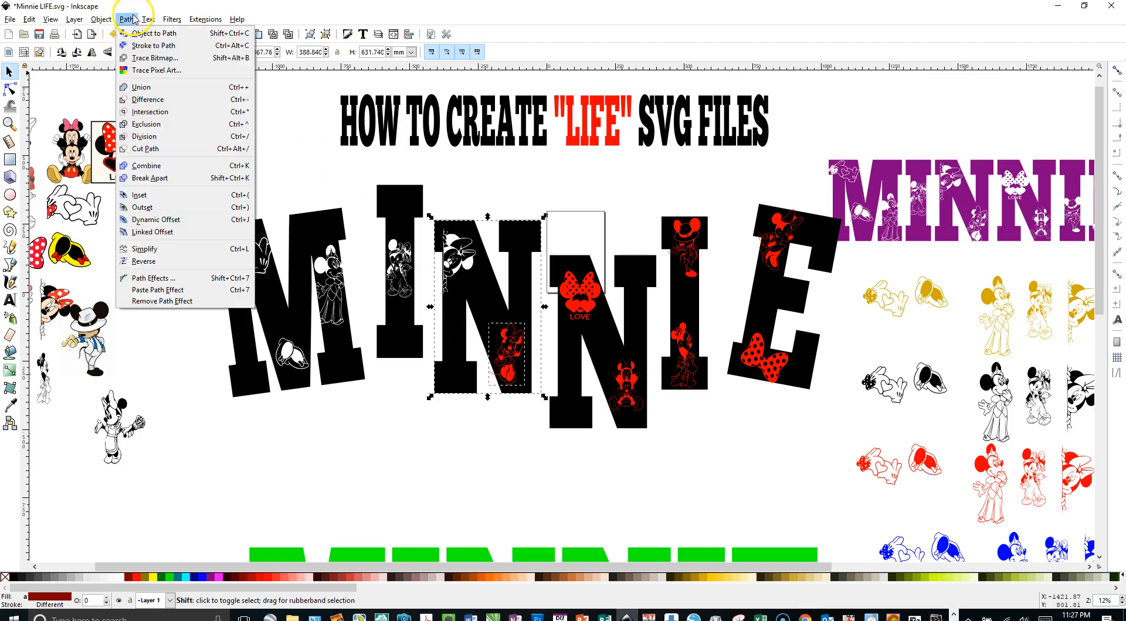
pyautogui.click(150, 101)
# Step: Cut the LOVE bow head and the small standing figure out of the second black N one at a time with path Difference
pyautogui.click(580, 343)
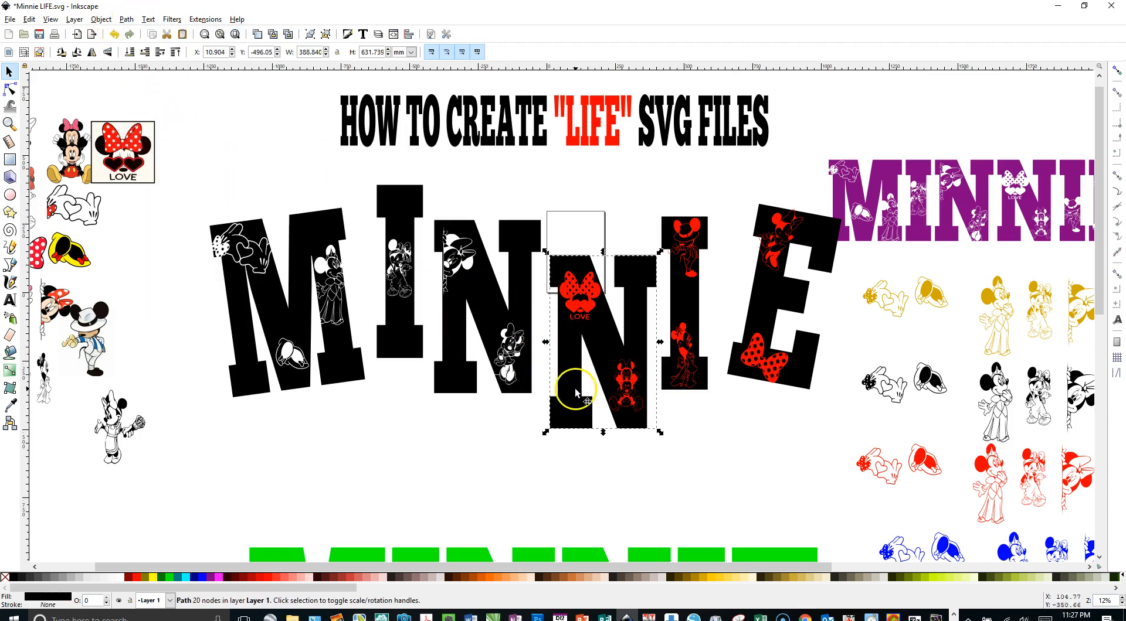
pyautogui.keyDown('shift'); pyautogui.click(568, 302); pyautogui.keyUp('shift')
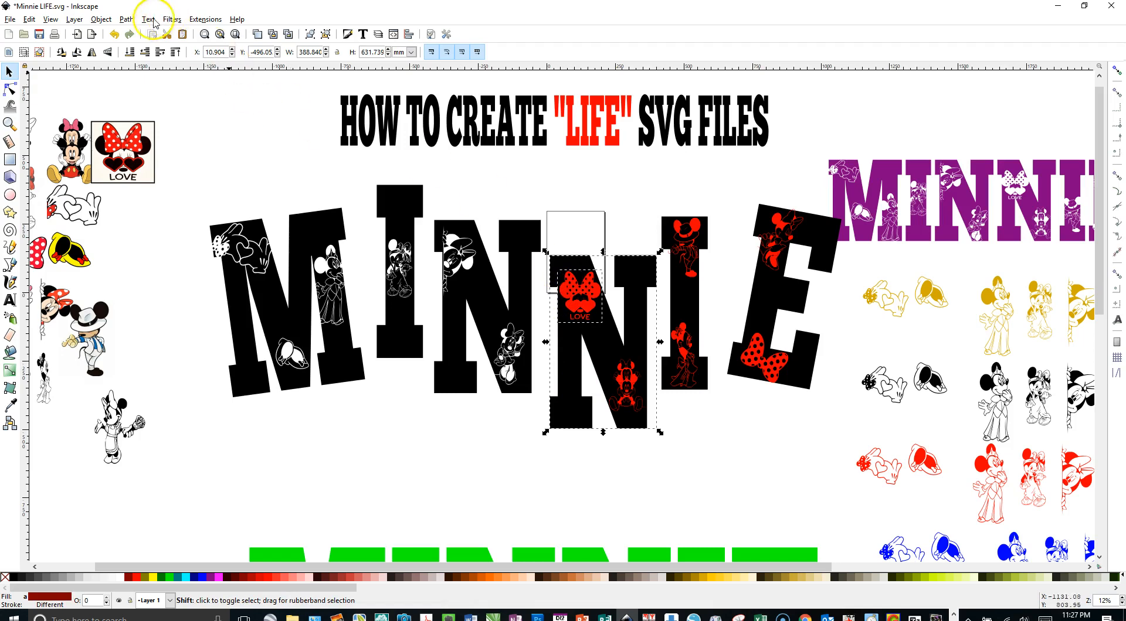
pyautogui.click(120, 19)
pyautogui.click(150, 100)
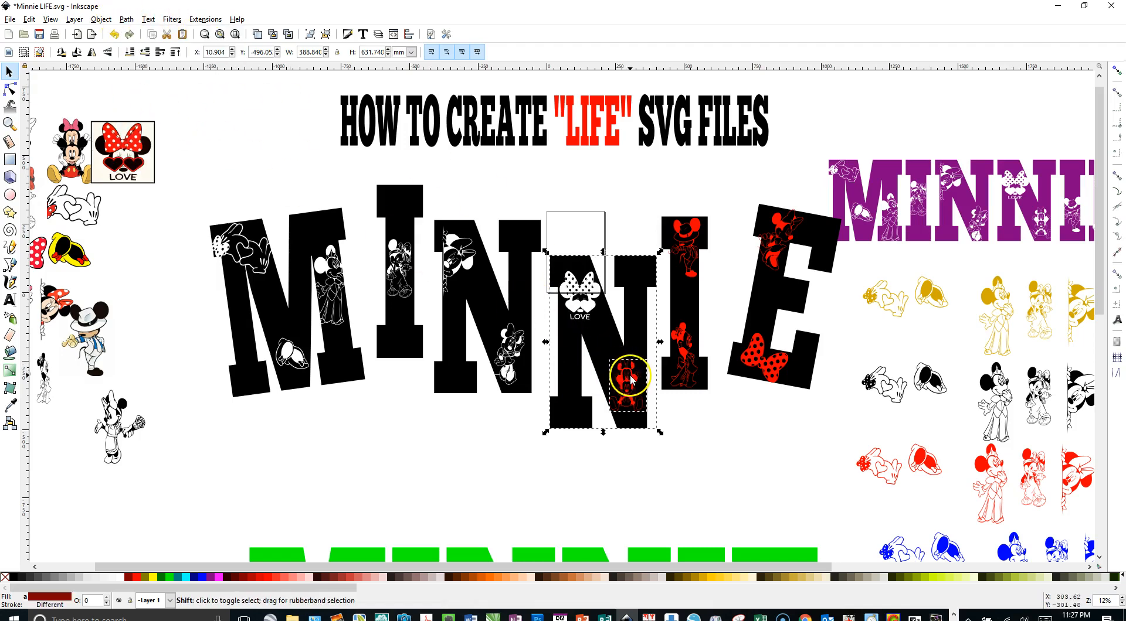
pyautogui.click(126, 19)
pyautogui.click(150, 100)
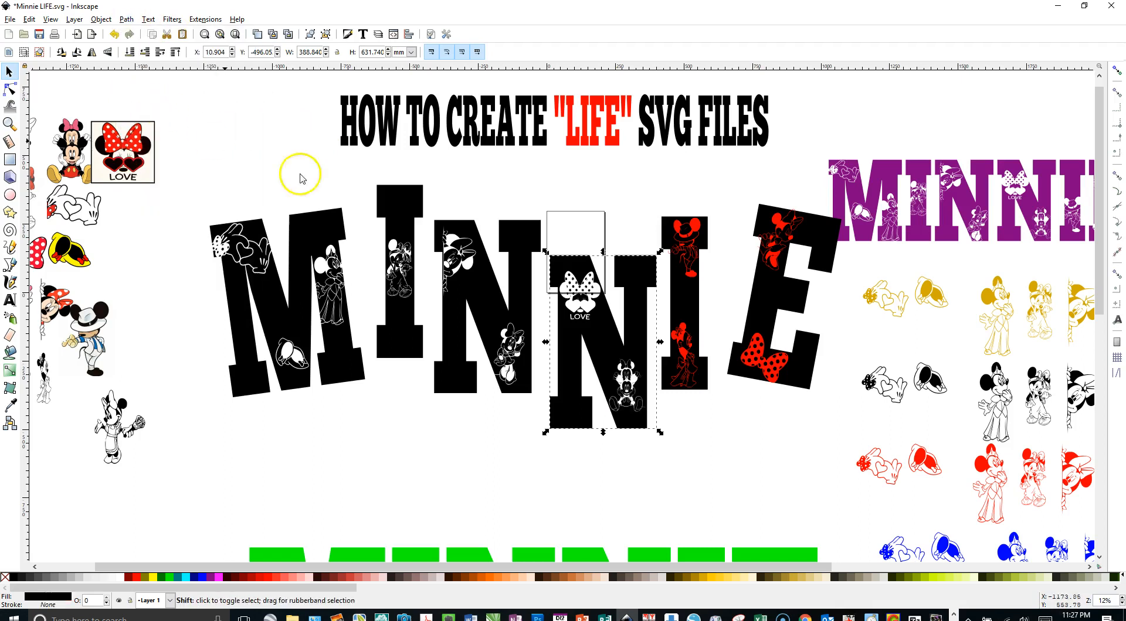
# Step: Cut the slim standing figure and the red figure with the hat out of the second black I one at a time with path Difference
pyautogui.click(691, 381)
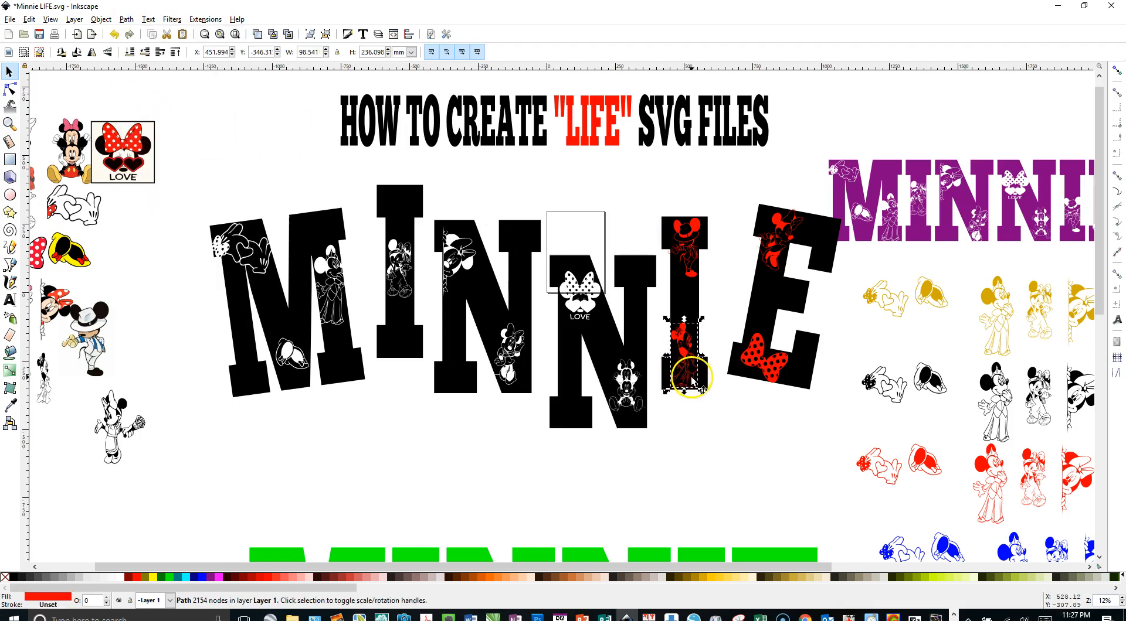
pyautogui.keyDown('shift'); pyautogui.click(695, 302); pyautogui.keyUp('shift')
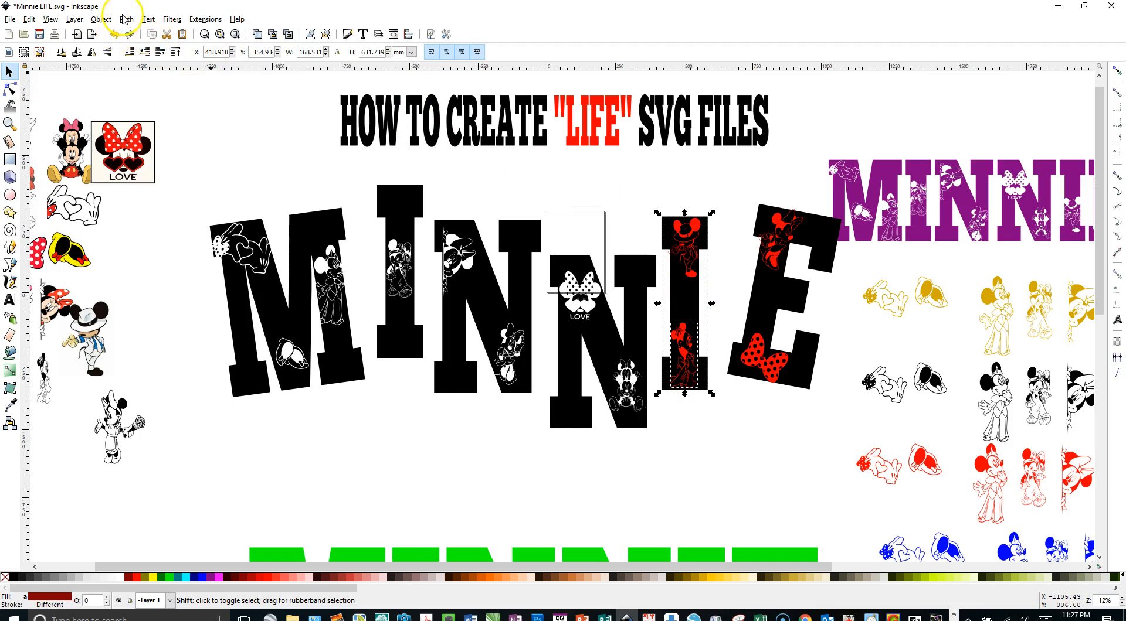
pyautogui.click(126, 19)
pyautogui.click(147, 99)
pyautogui.keyDown('shift'); pyautogui.click(692, 250); pyautogui.keyUp('shift')
pyautogui.click(126, 19)
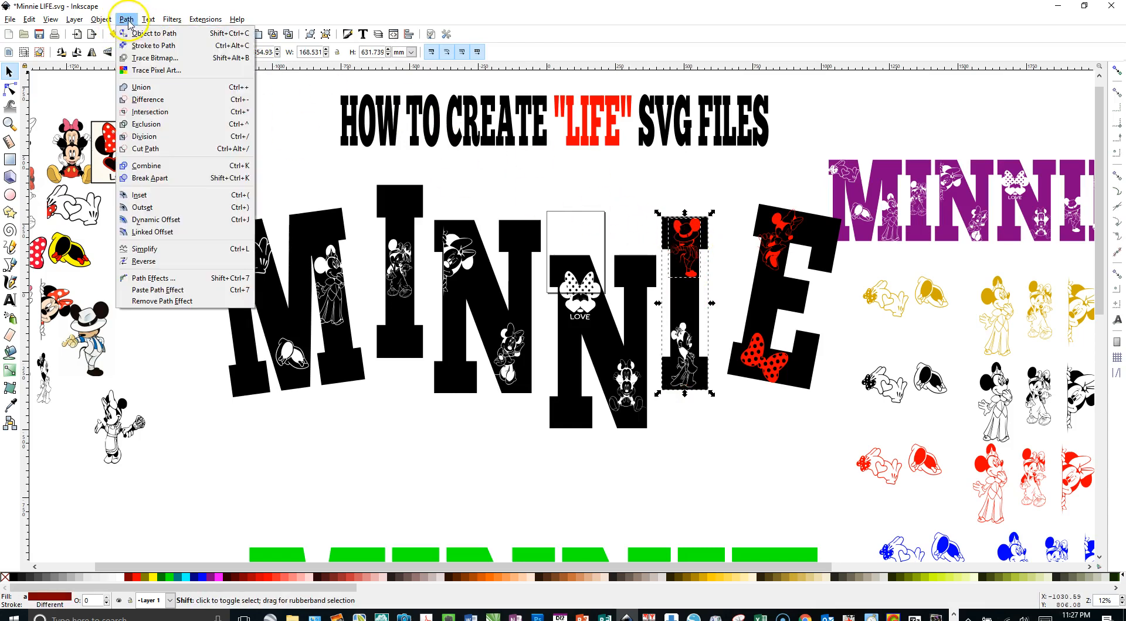
pyautogui.click(146, 99)
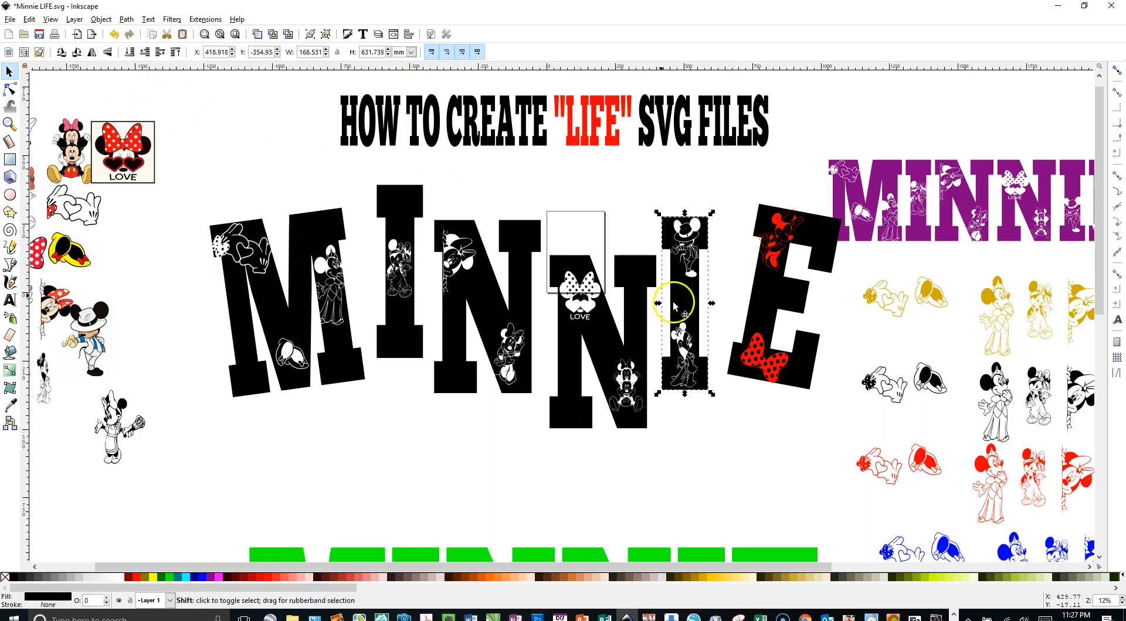
pyautogui.click(794, 367)
pyautogui.keyDown('shift'); pyautogui.click(771, 366); pyautogui.keyUp('shift')
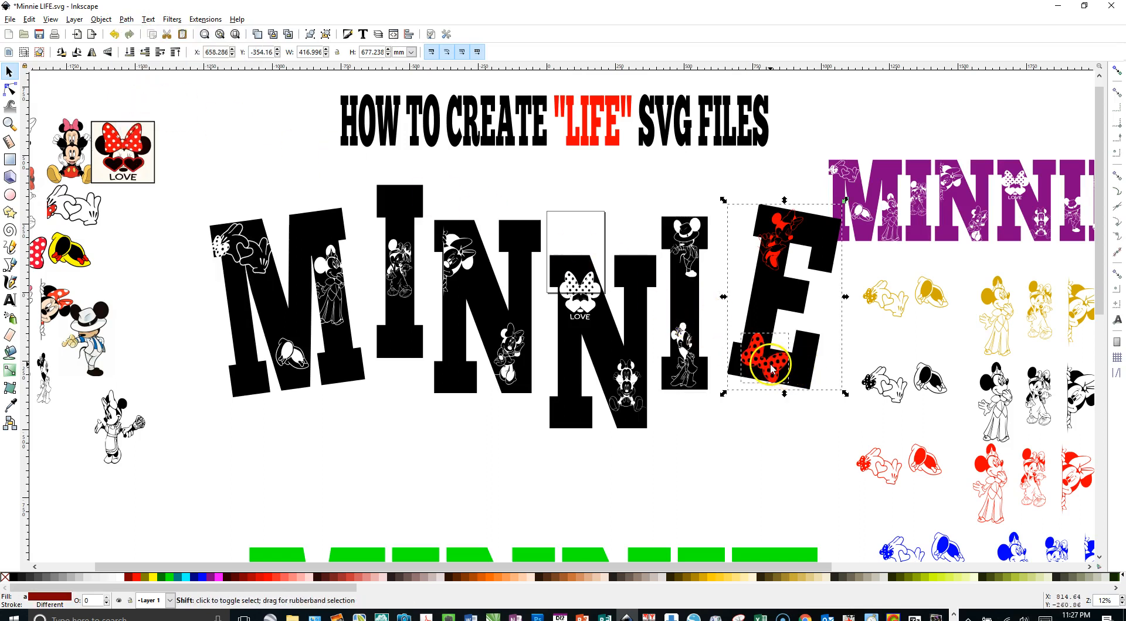
pyautogui.click(126, 19)
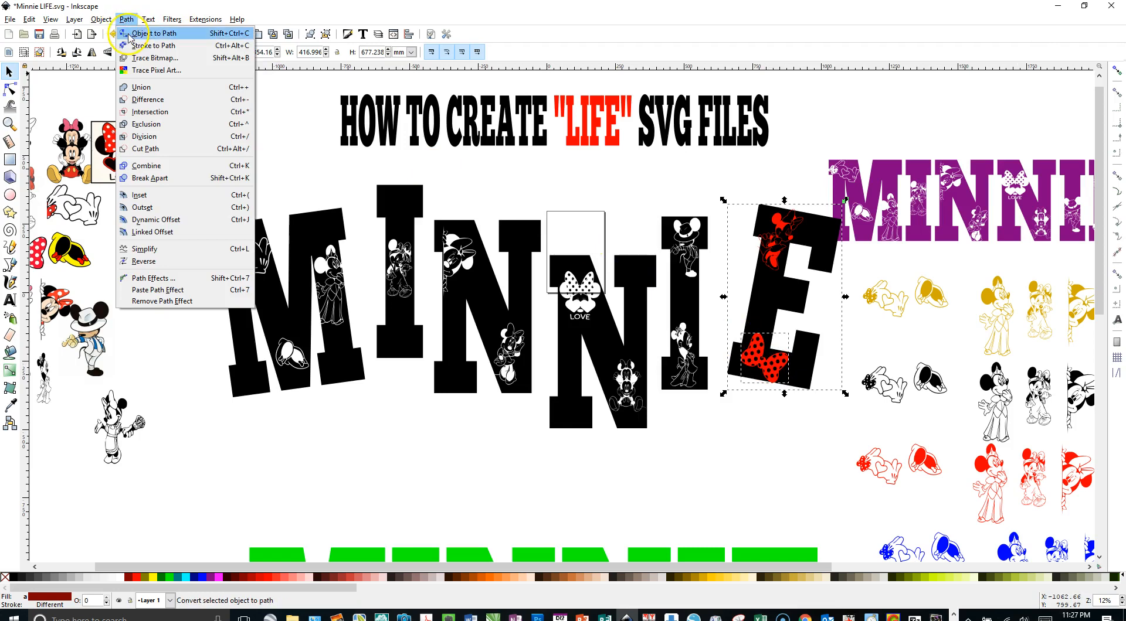
pyautogui.click(304, 124)
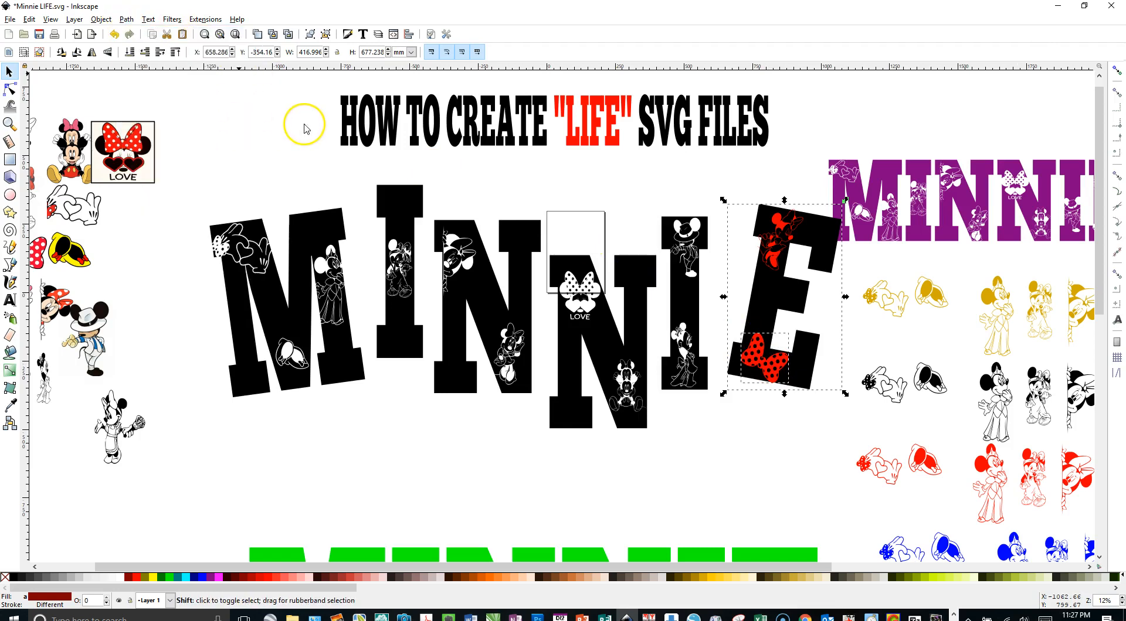
pyautogui.click(796, 488)
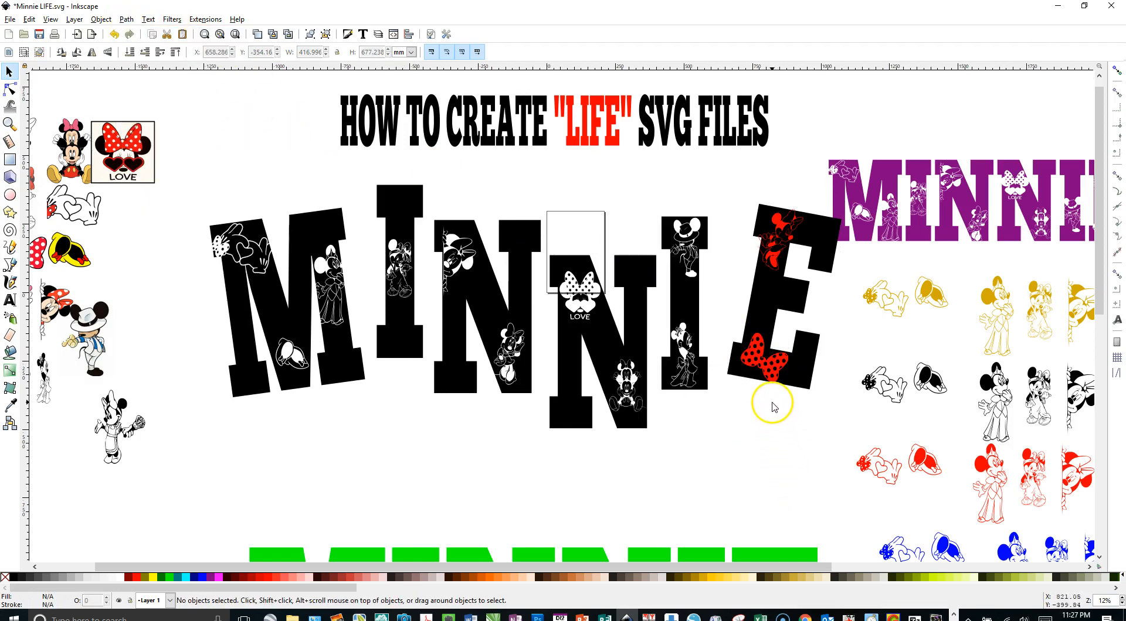
# Step: Move the polka-dot bow below the E and put it back on the letter's lower-left corner
pyautogui.click(759, 370)
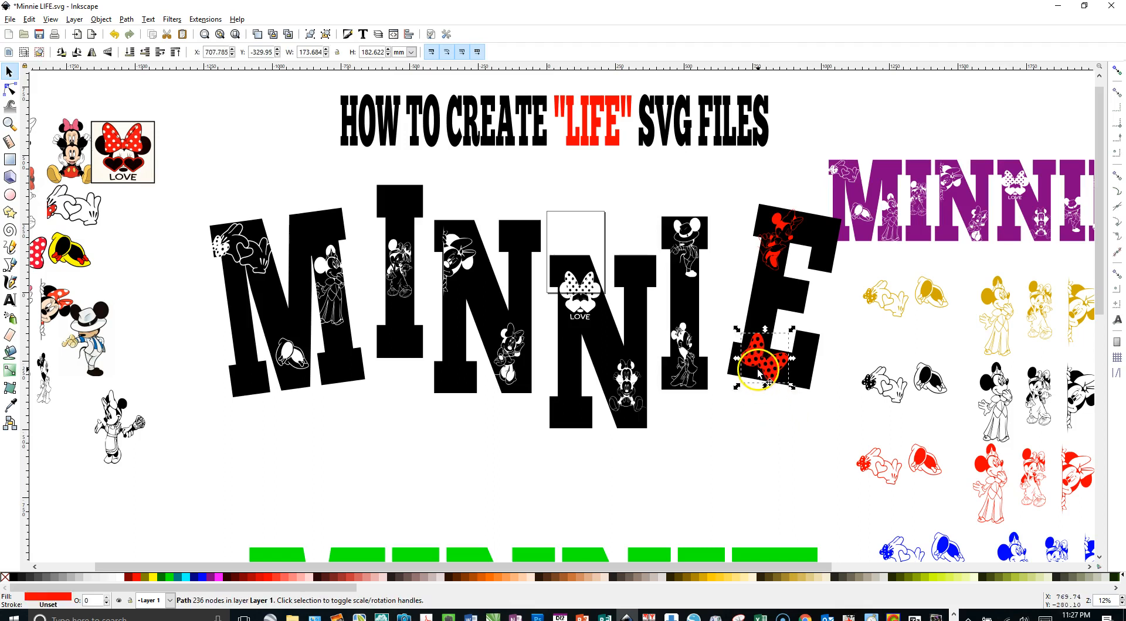
pyautogui.moveTo(758, 373); pyautogui.dragTo(748, 439)
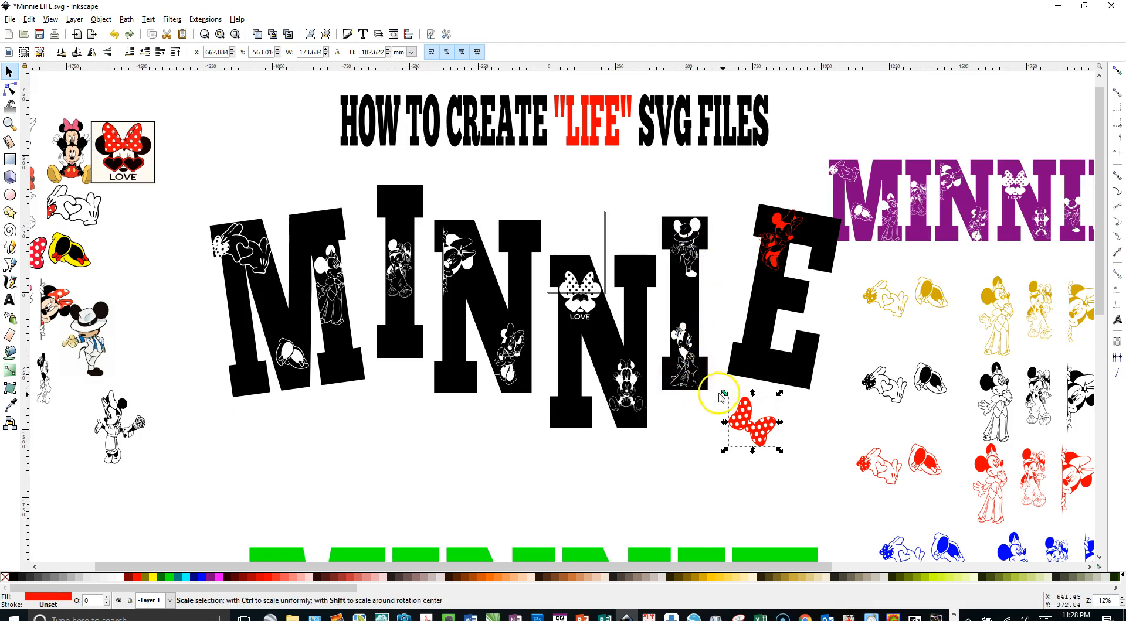
pyautogui.moveTo(741, 425); pyautogui.dragTo(756, 363)
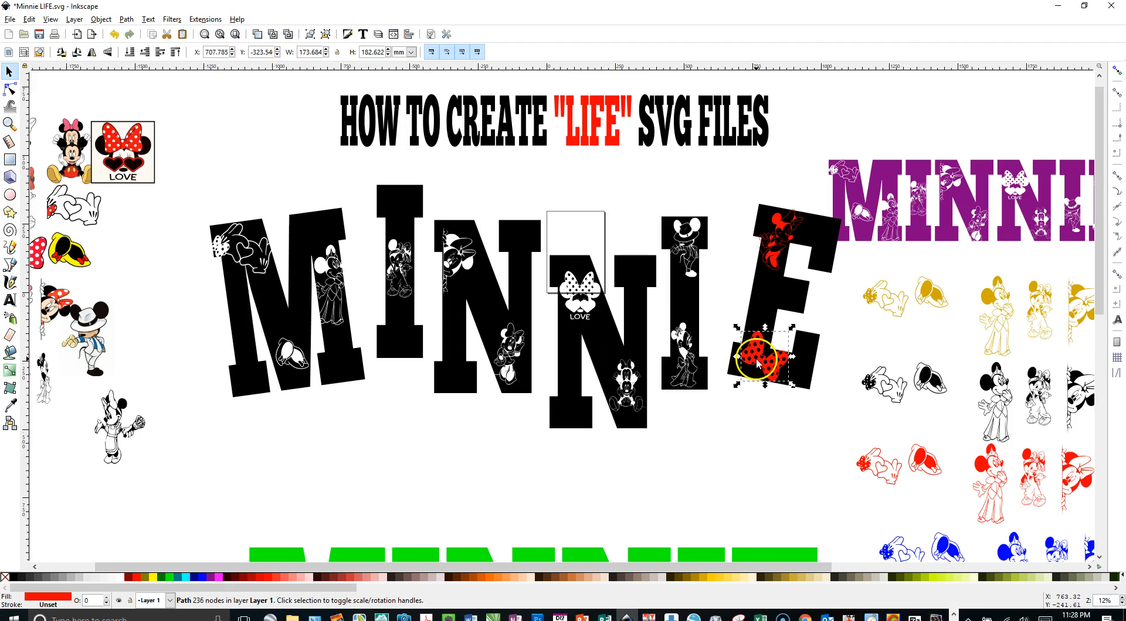
# Step: Cut the polka-dot bow and the red Minnie out of the black E one at a time with path Difference
pyautogui.keyDown('shift'); pyautogui.click(809, 362); pyautogui.keyUp('shift')
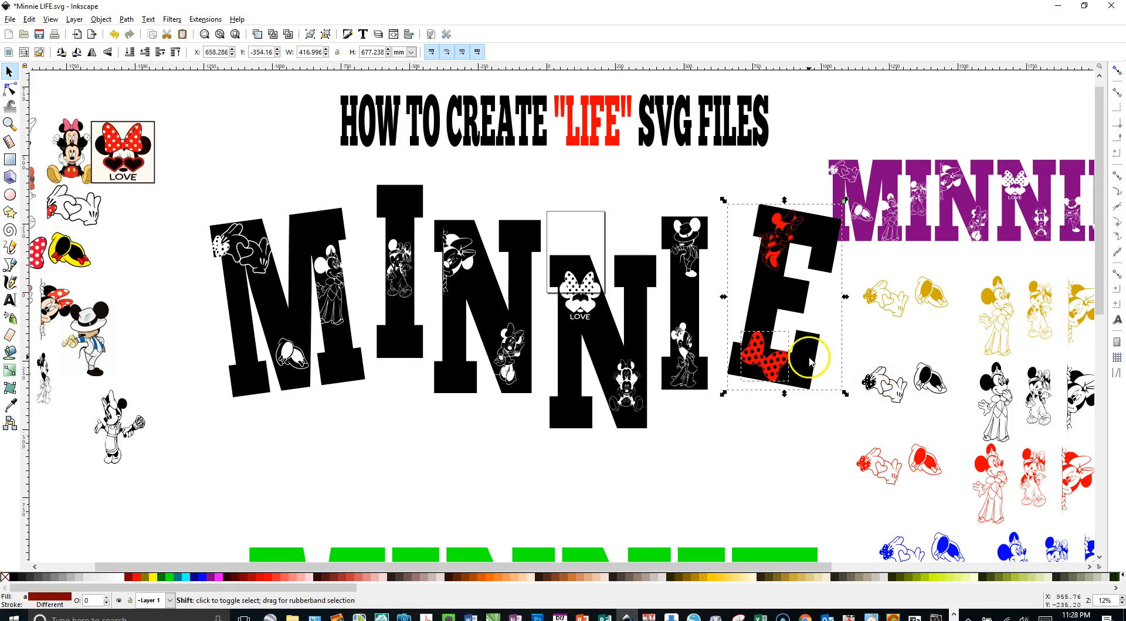
pyautogui.click(126, 19)
pyautogui.click(144, 84)
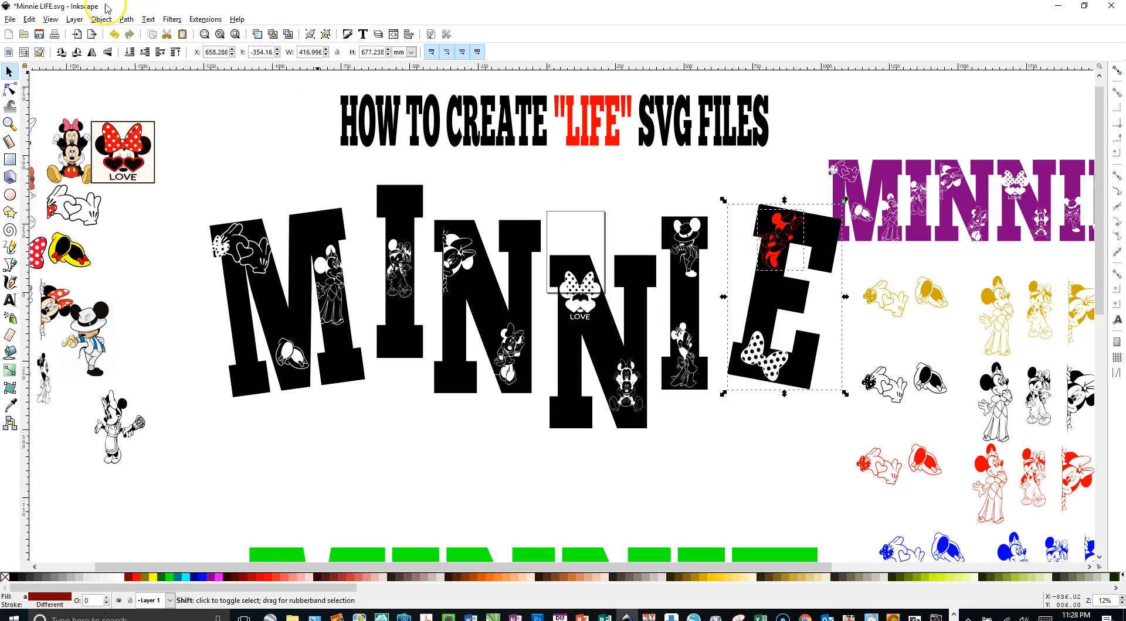
pyautogui.click(126, 24)
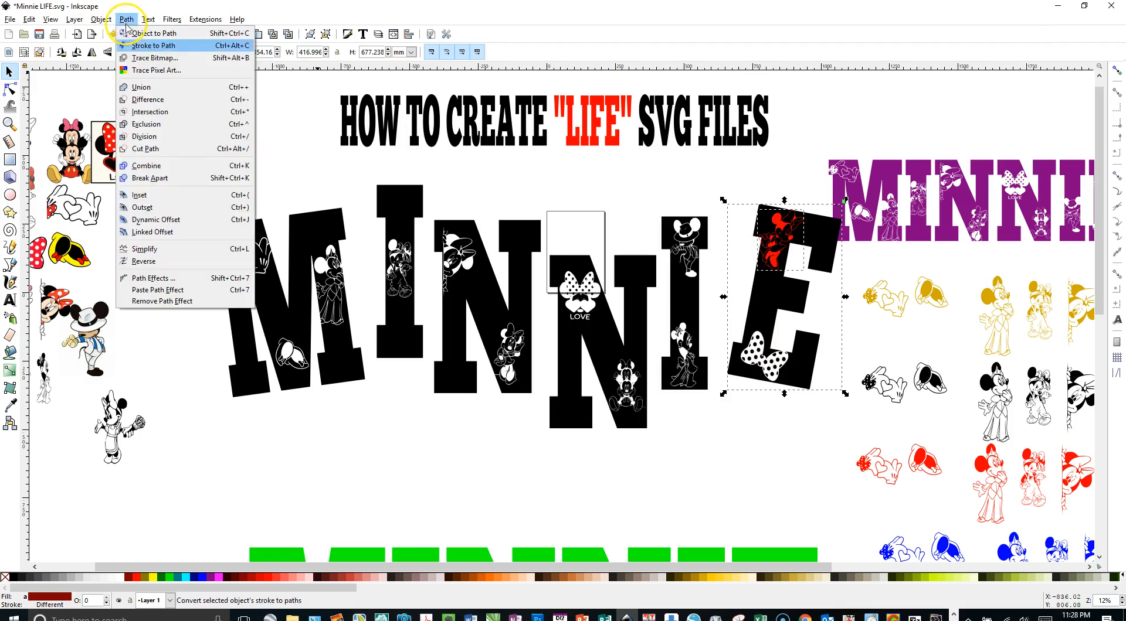
pyautogui.click(148, 100)
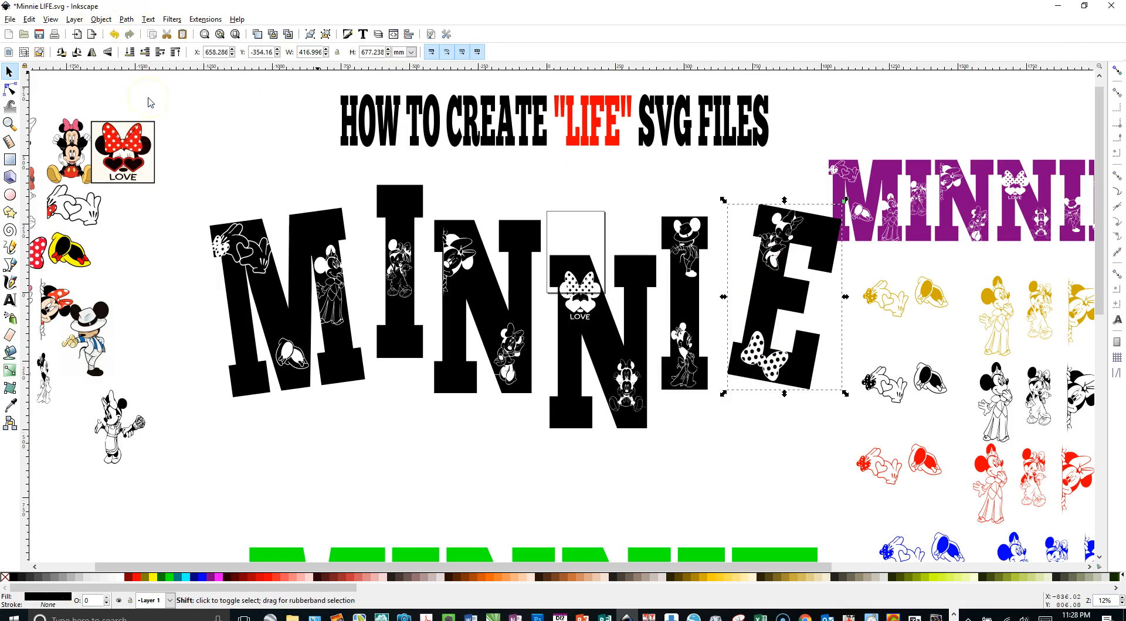
# Step: Fill all six black MINNIE letters with Blue (#0000FF) and group them
pyautogui.click(420, 432)
pyautogui.moveTo(181, 143); pyautogui.dragTo(862, 460)
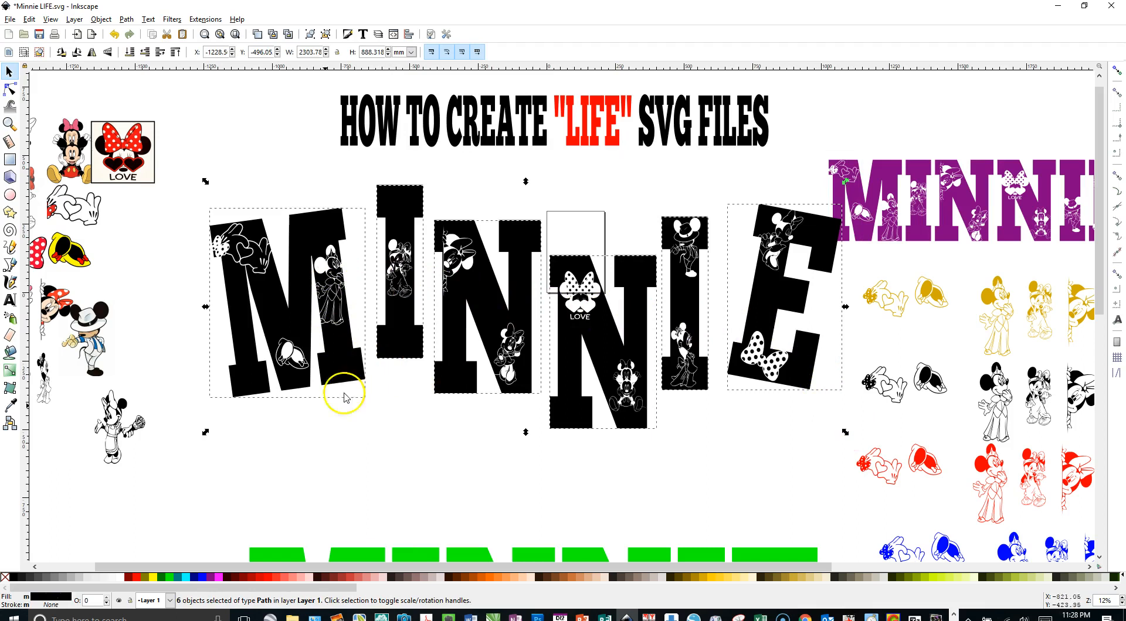
pyautogui.click(202, 578)
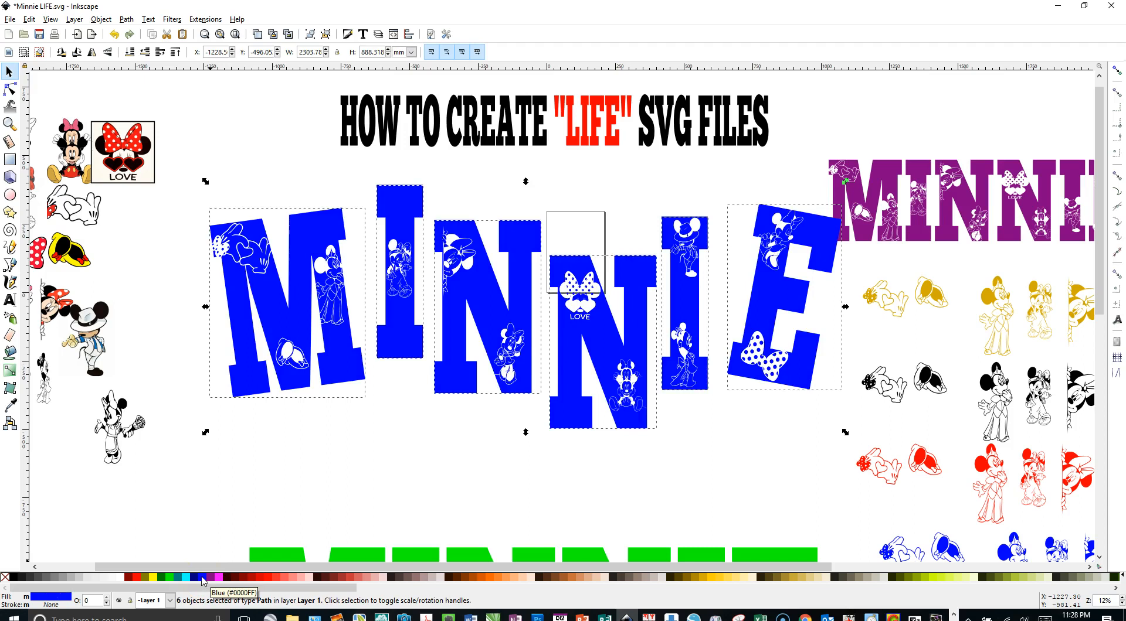
pyautogui.click(312, 34)
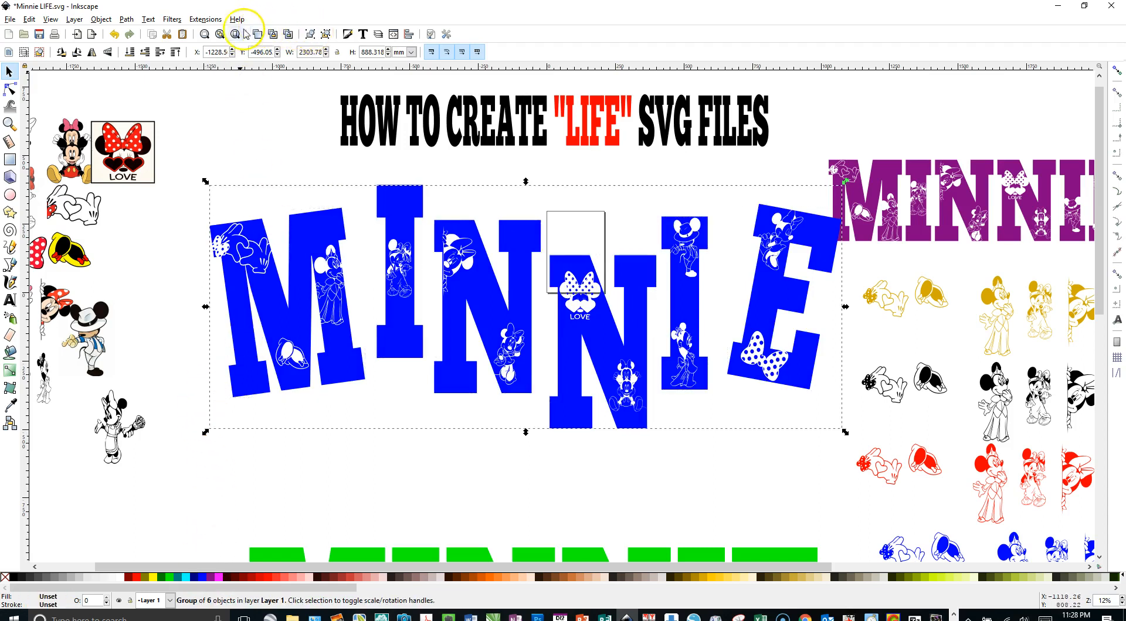
# Step: Try to merge the blue MINNIE group with path Union and convert it with Object to Path
pyautogui.click(127, 20)
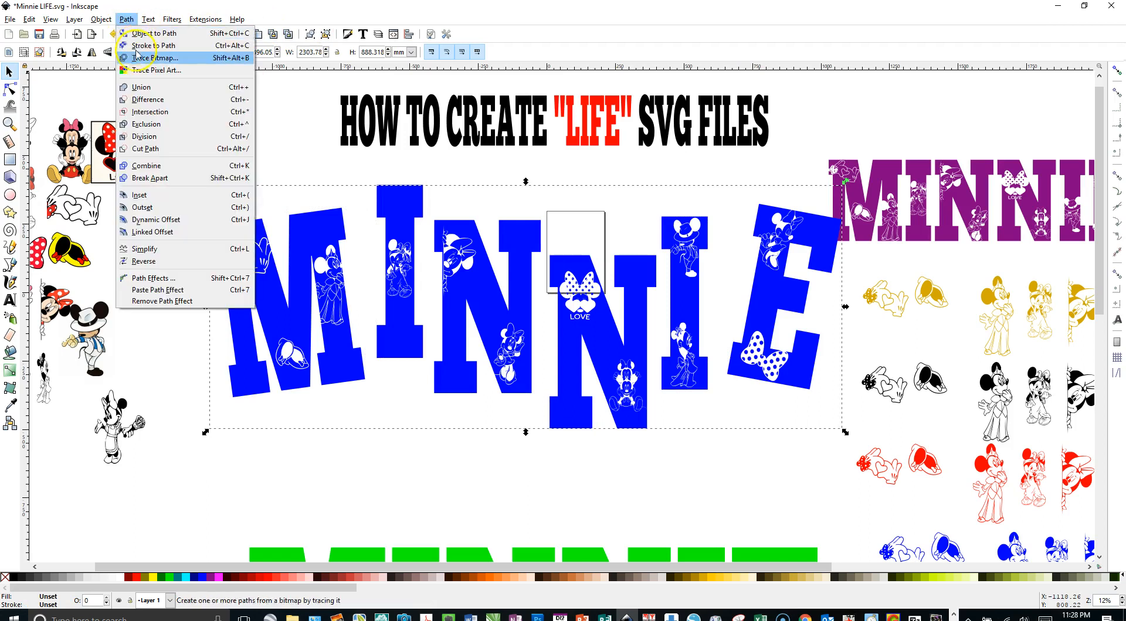
pyautogui.click(142, 91)
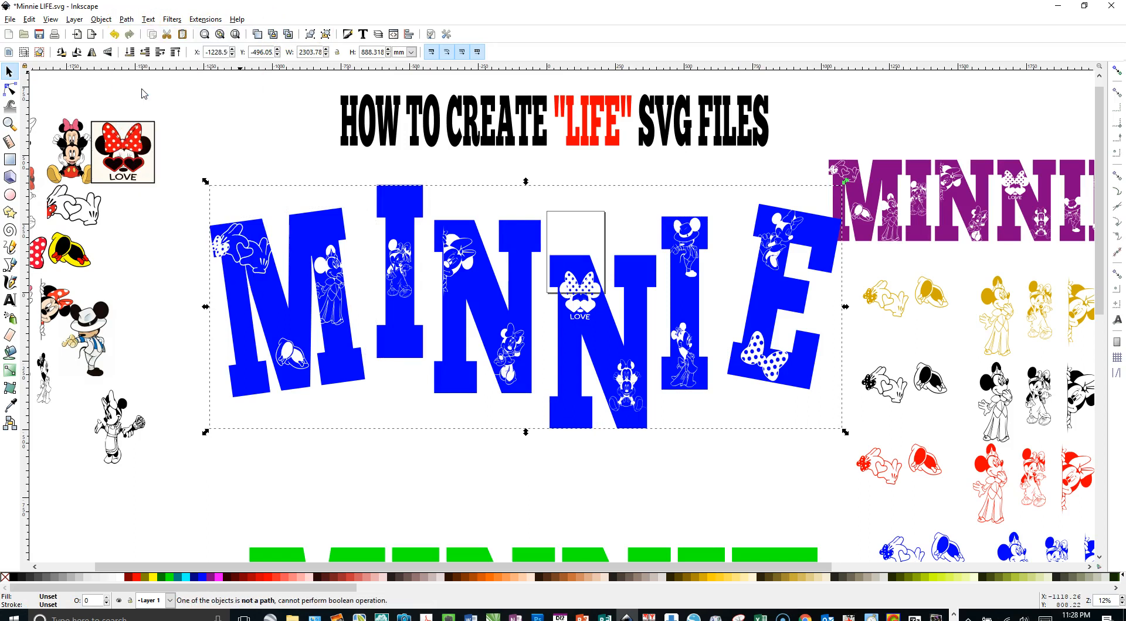
pyautogui.click(127, 20)
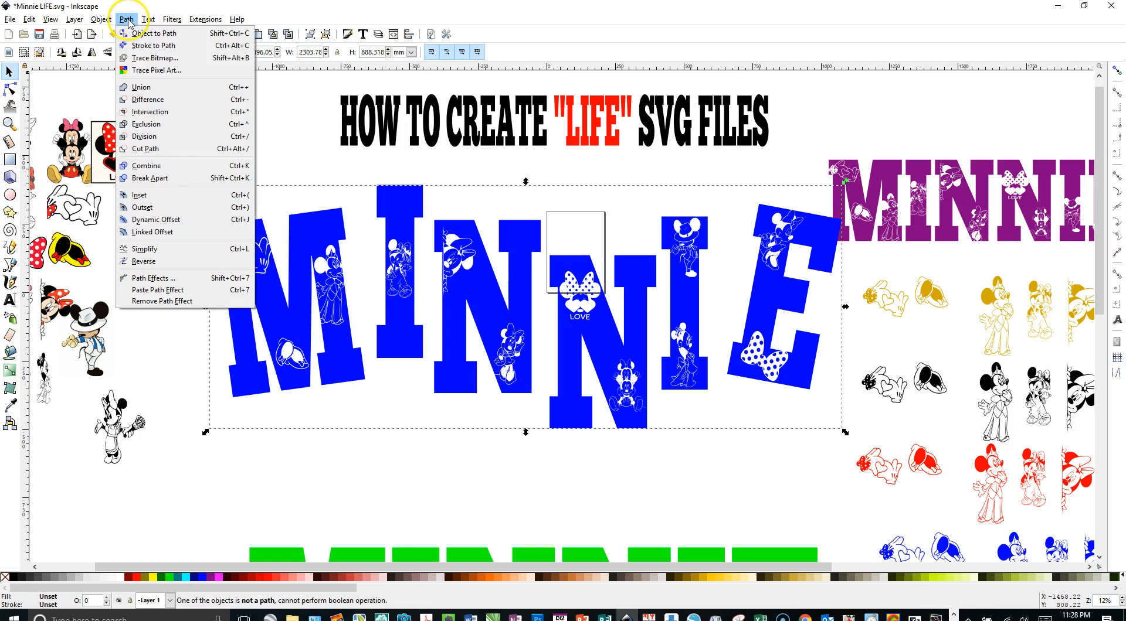
pyautogui.click(137, 35)
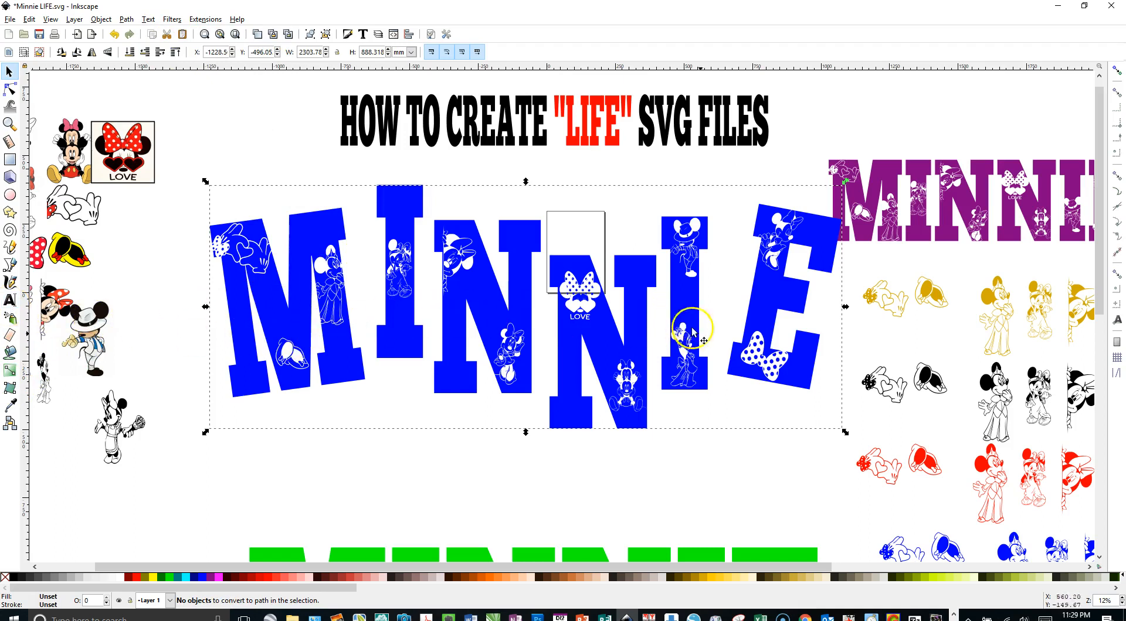
# Step: Scale the blue MINNIE group down to about 646 mm wide below the title's beginning, and shift the purple MINNIE group slightly up and right
pyautogui.moveTo(780, 239)
pyautogui.mouseDown()
pyautogui.moveTo(713, 298)
pyautogui.moveTo(762, 232)
pyautogui.mouseUp()
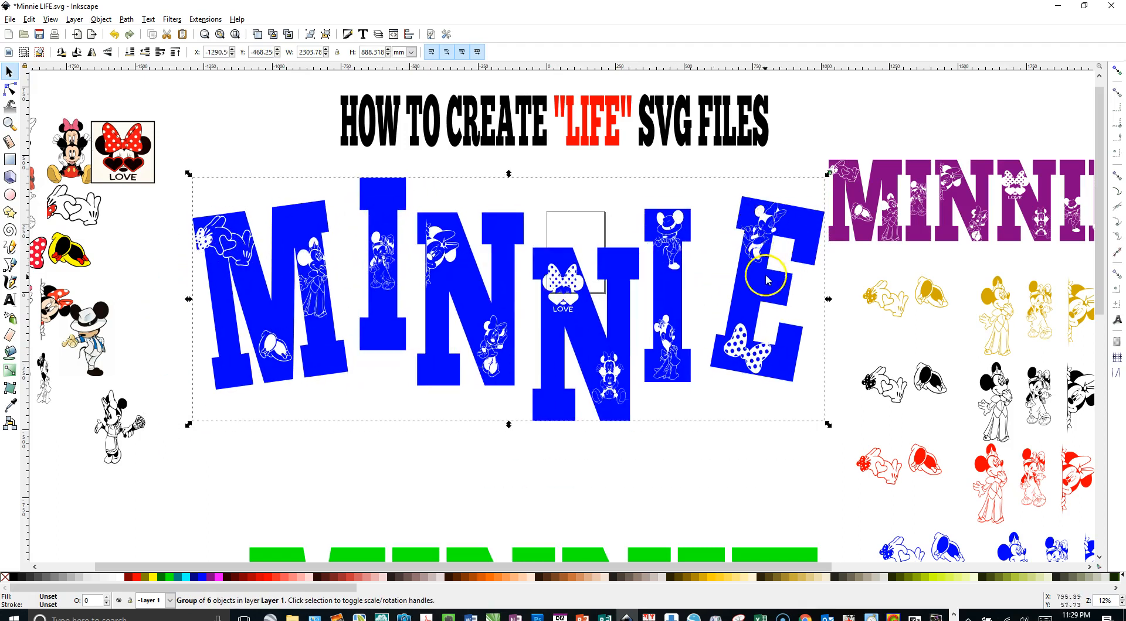
pyautogui.moveTo(425, 246); pyautogui.dragTo(440, 305)
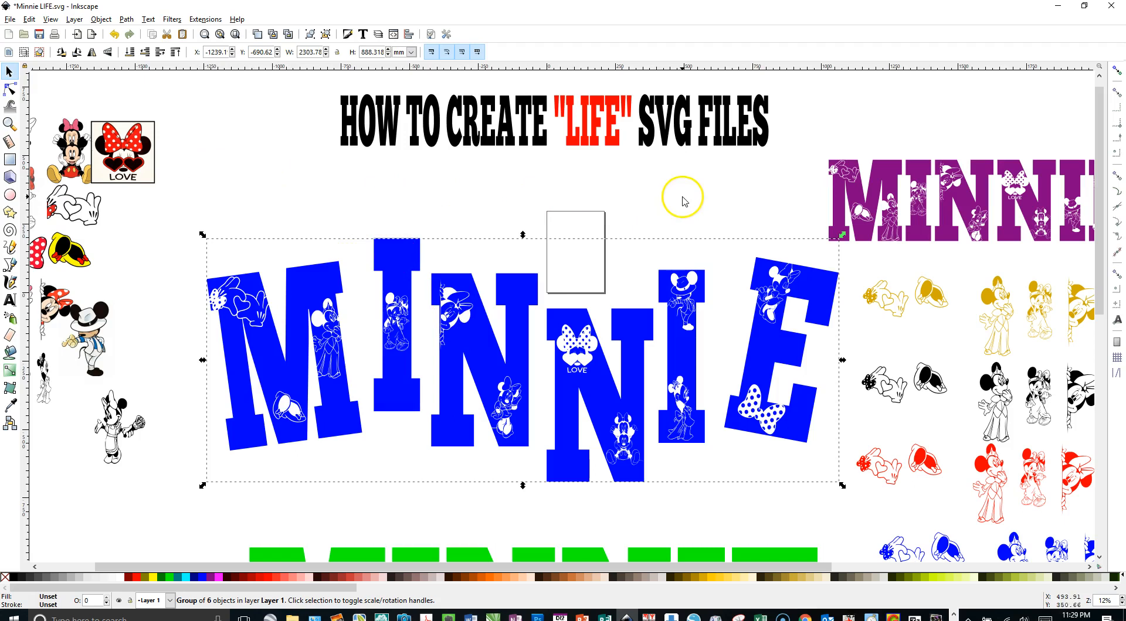
pyautogui.moveTo(448, 335); pyautogui.dragTo(458, 302)
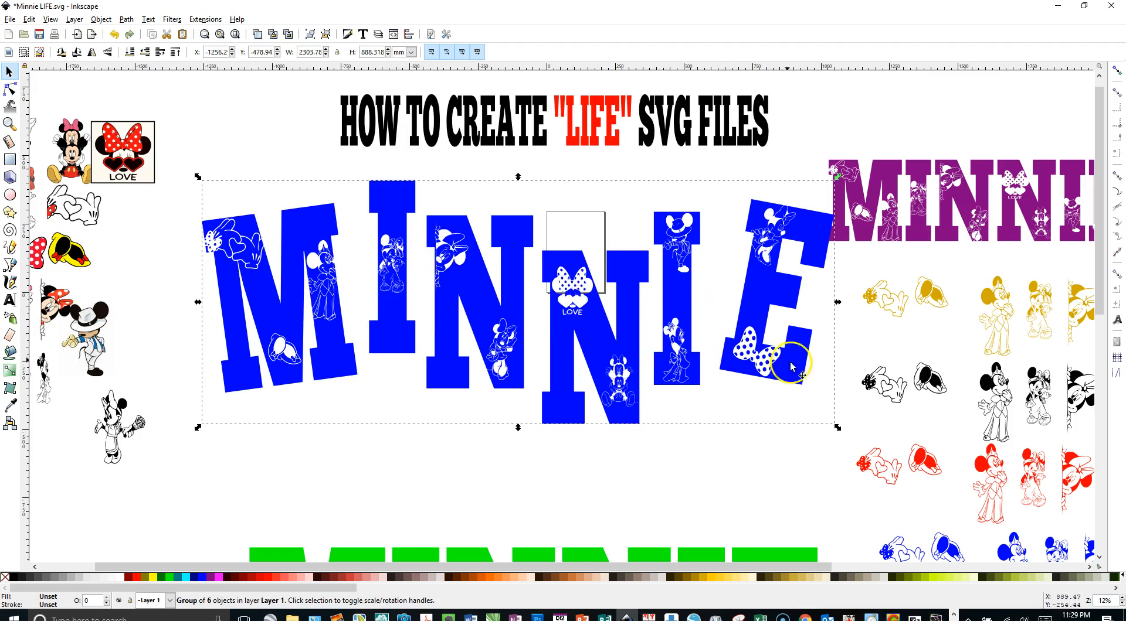
pyautogui.moveTo(836, 428); pyautogui.dragTo(343, 179)
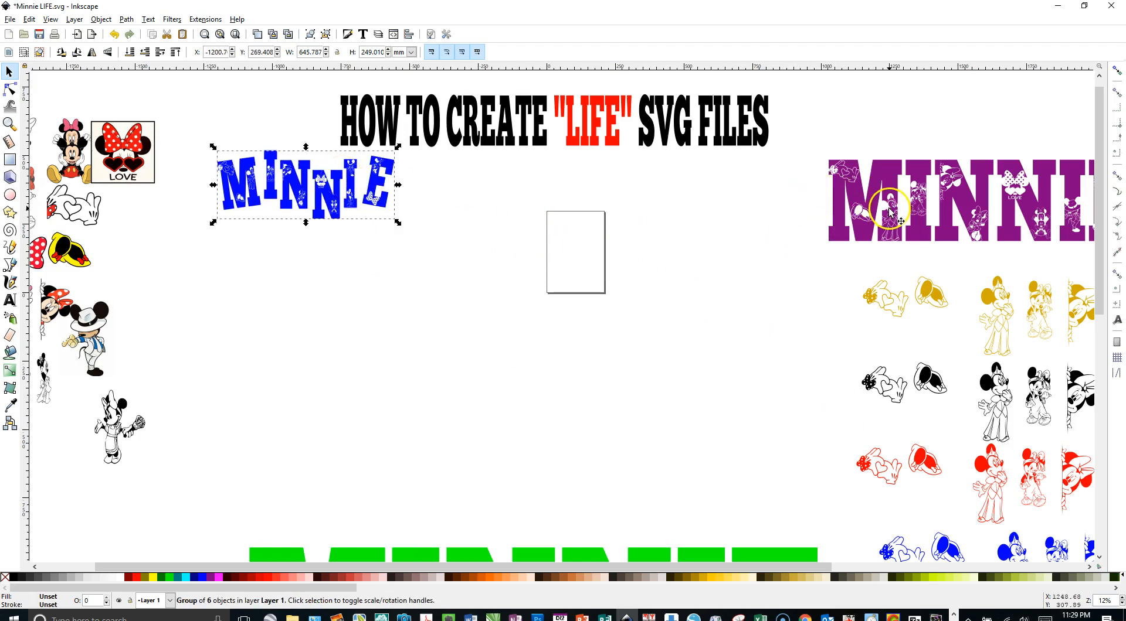
pyautogui.moveTo(889, 211); pyautogui.dragTo(903, 194)
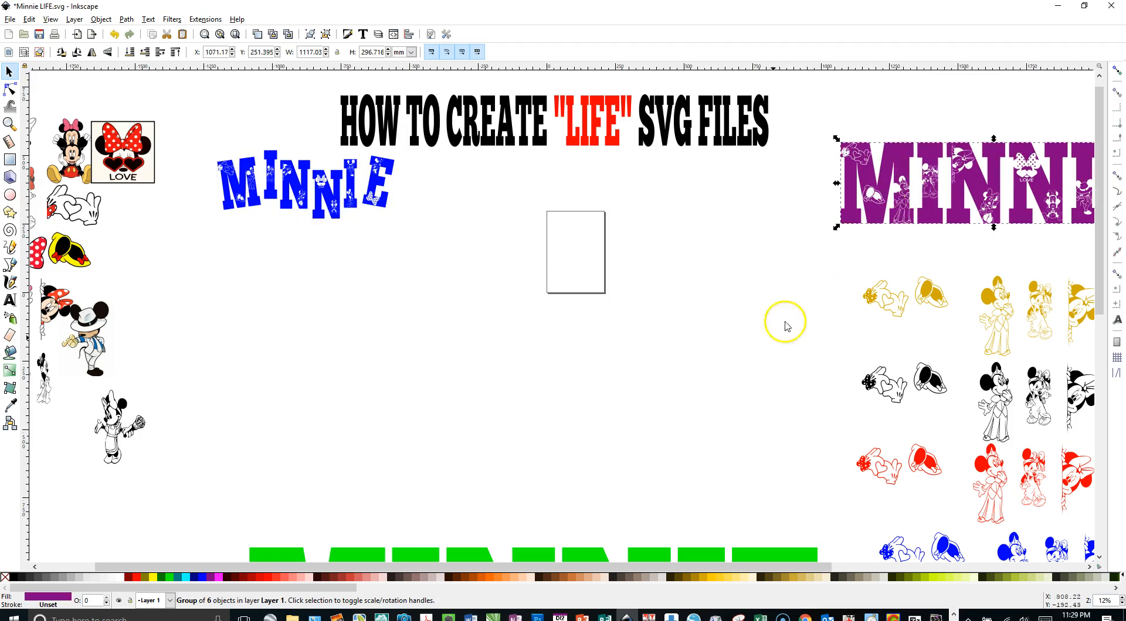
# Step: Move the green MINNIE group up below the title, try a Linked Offset on it, and fill it navy blue
pyautogui.moveTo(692, 554); pyautogui.dragTo(677, 277)
pyautogui.moveTo(676, 274); pyautogui.dragTo(680, 272)
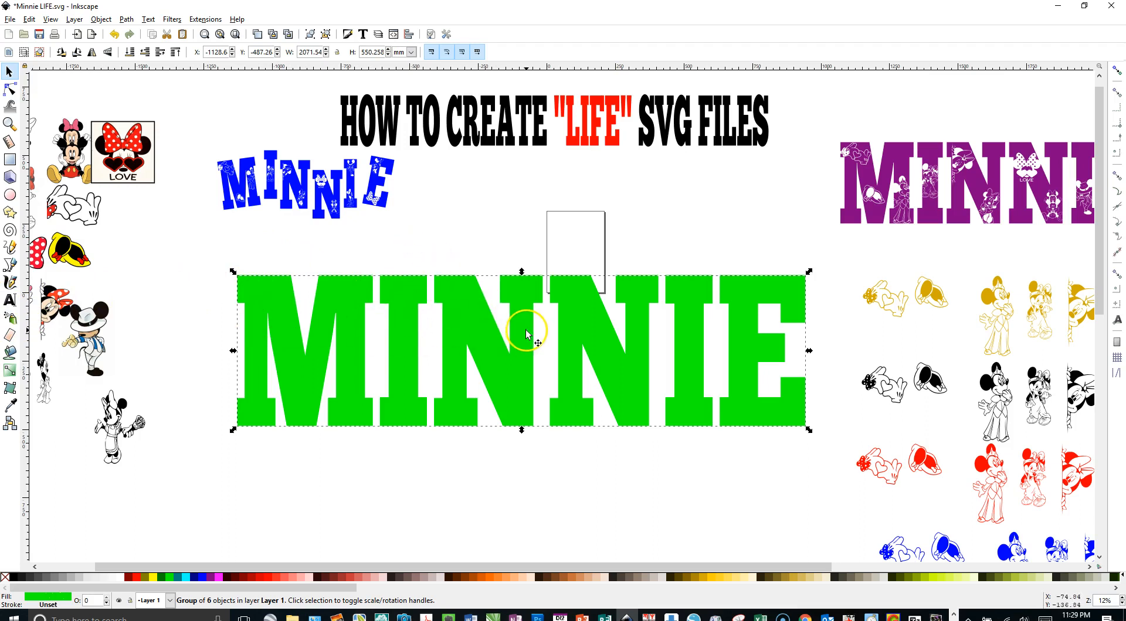
pyautogui.click(127, 20)
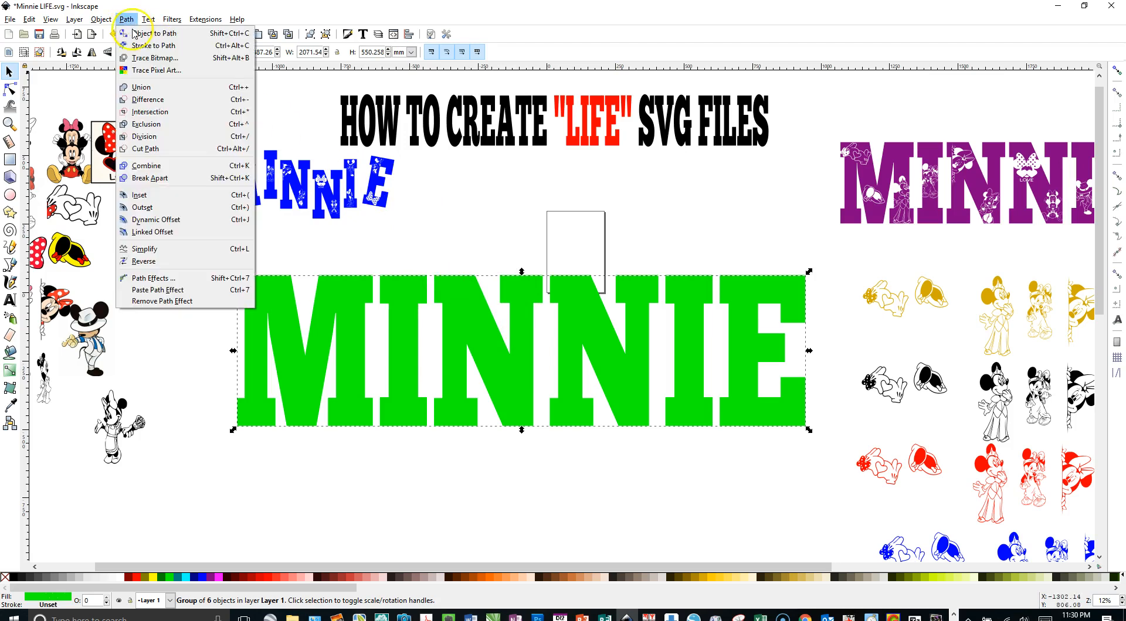
pyautogui.click(157, 231)
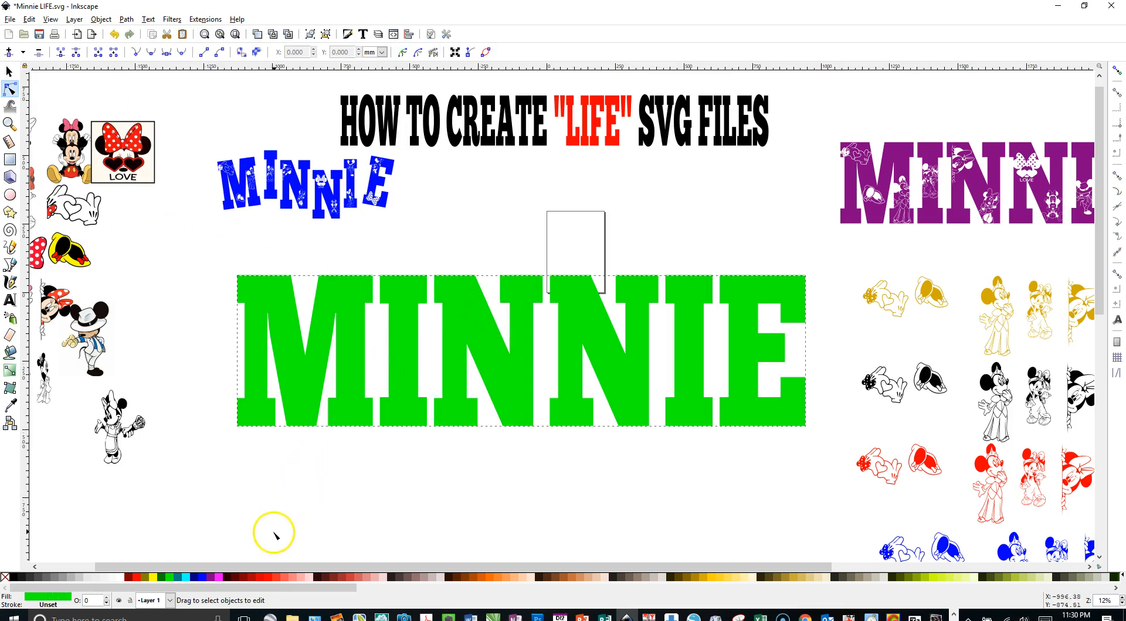
pyautogui.click(198, 578)
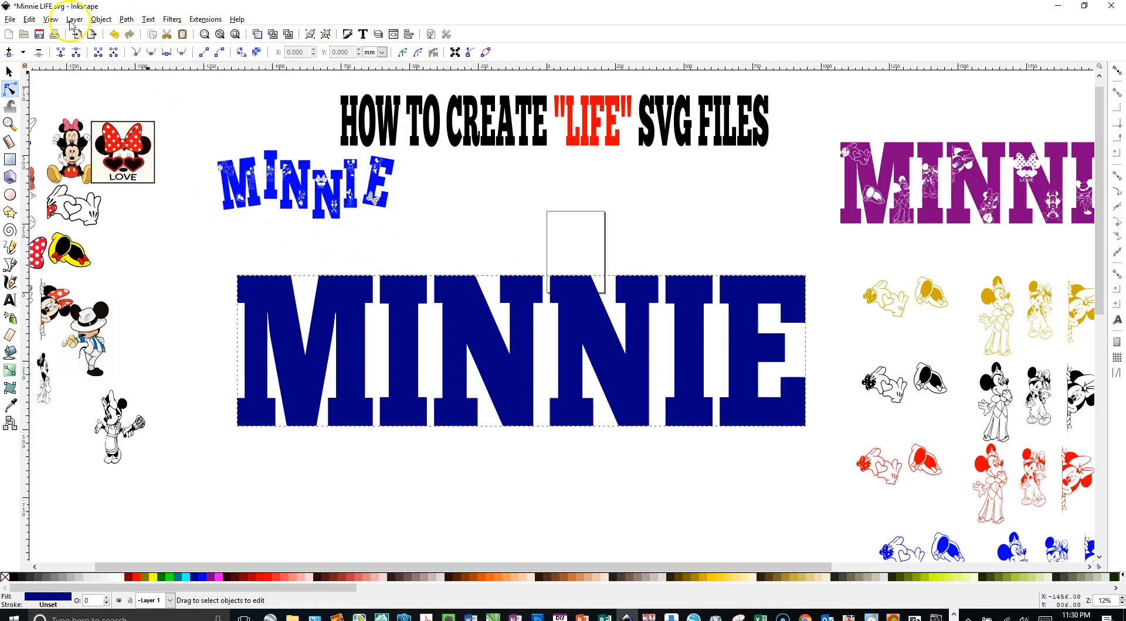
# Step: Try to convert the navy MINNIE group with Object to Path and create a Linked Offset from it again
pyautogui.click(9, 71)
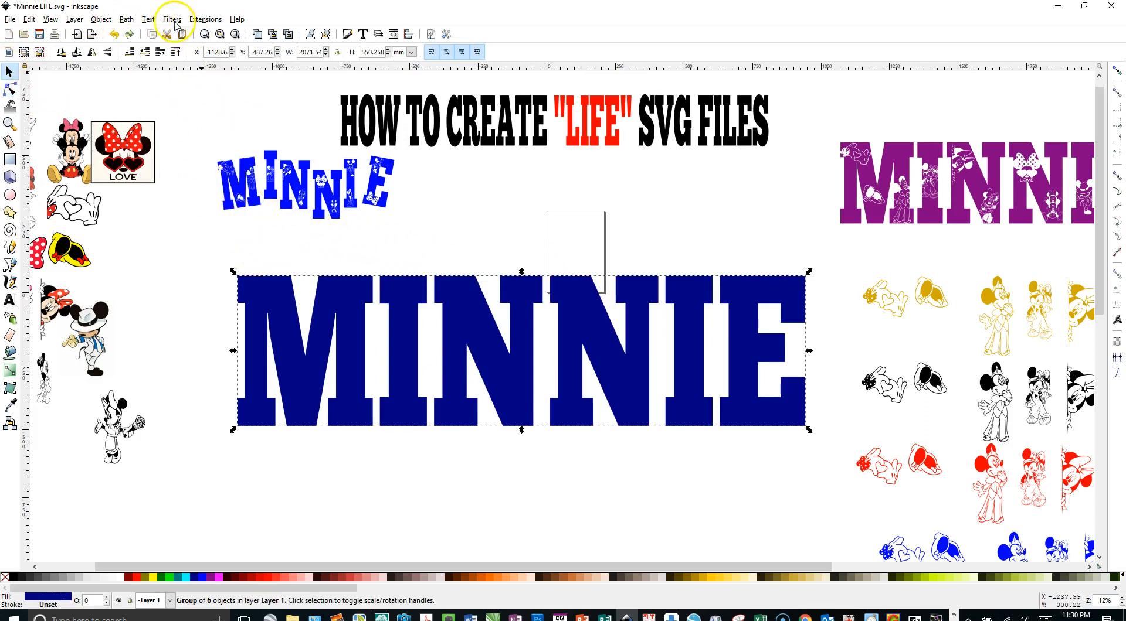
pyautogui.click(146, 19)
pyautogui.moveTo(124, 22)
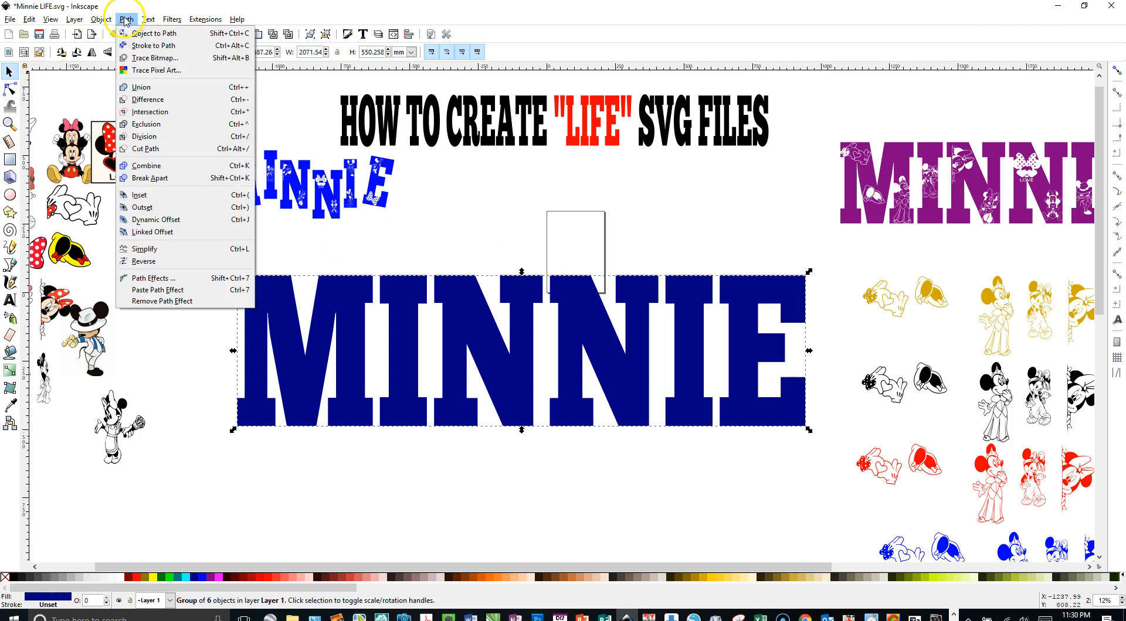
pyautogui.click(125, 33)
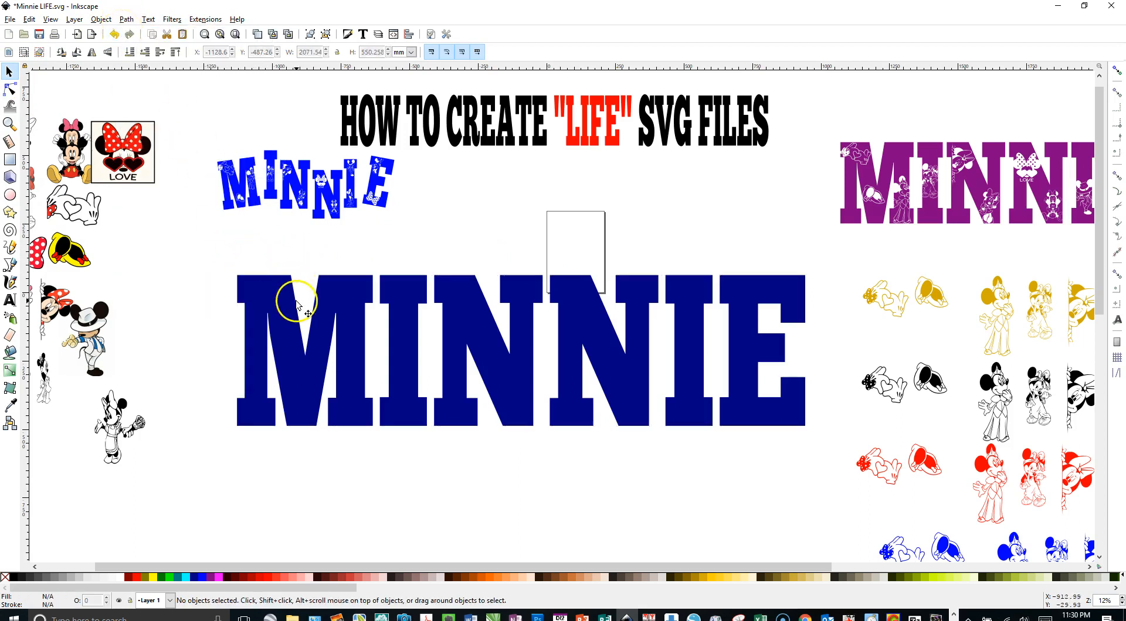
pyautogui.click(126, 20)
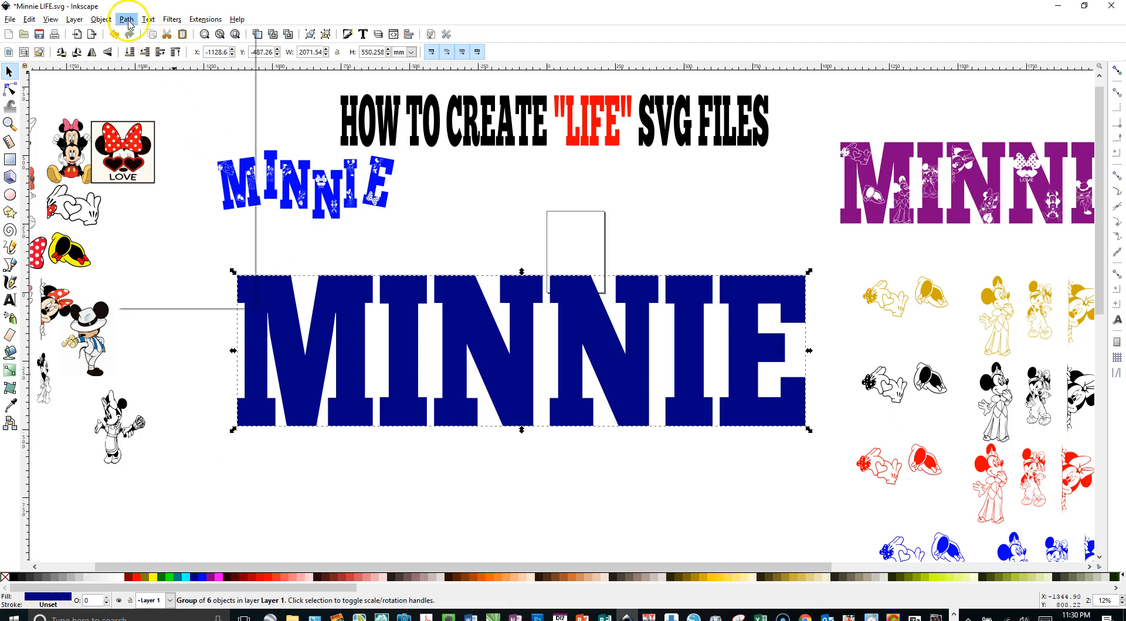
pyautogui.click(145, 232)
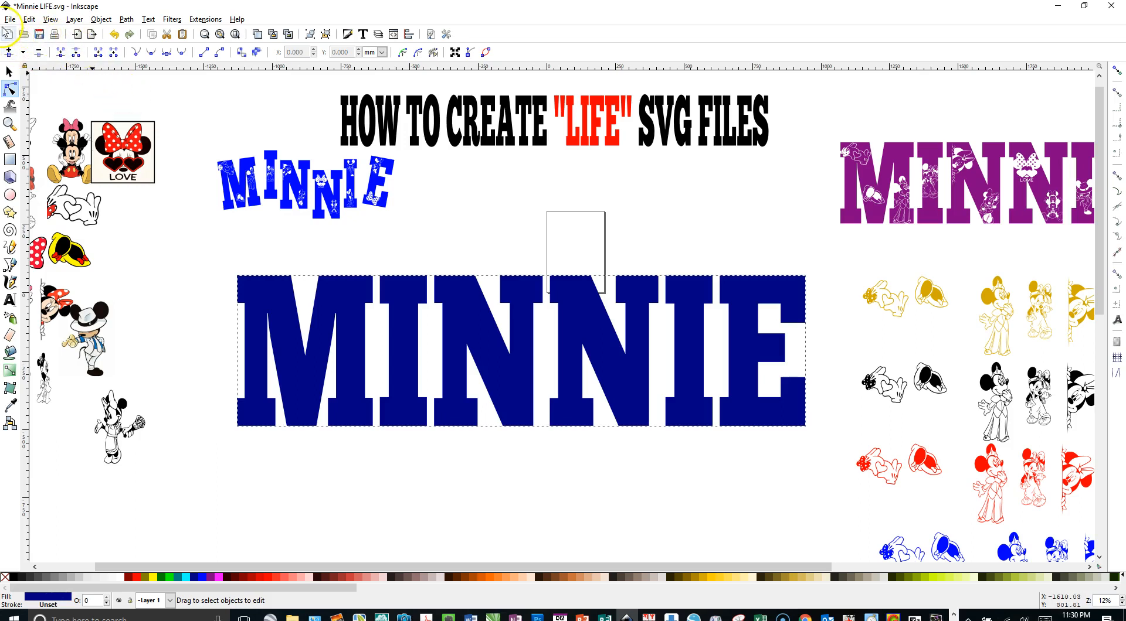
pyautogui.click(9, 71)
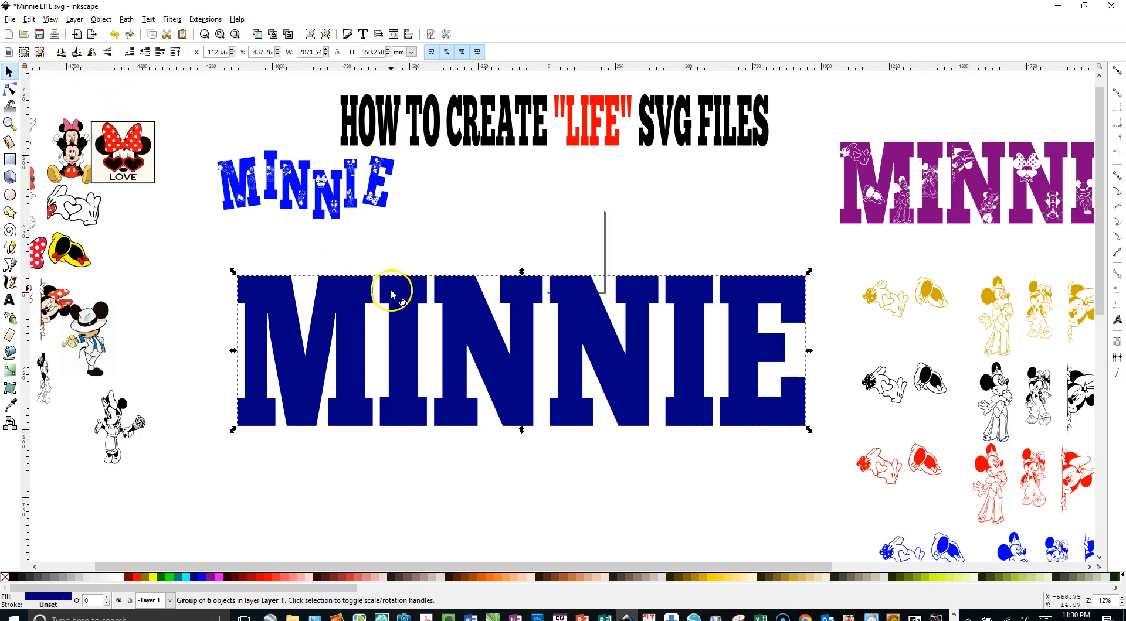
# Step: Delete the navy MINNIE group and add new MINNIE text in the ChunkFive Ex font in the empty space
pyautogui.press('Delete')
pyautogui.click(9, 299)
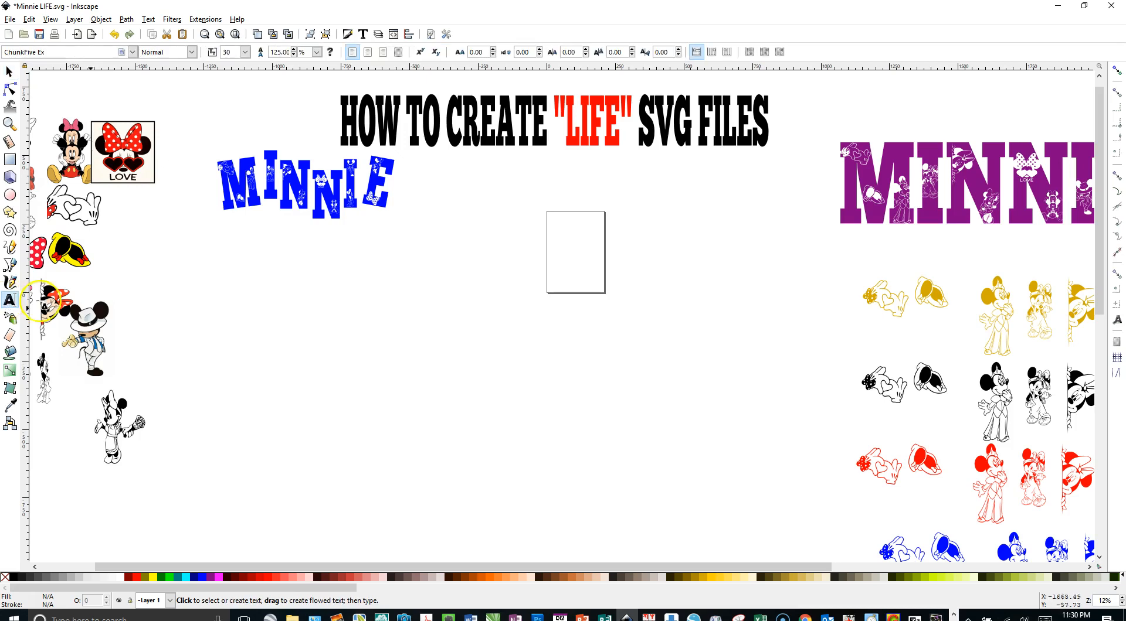
pyautogui.click(323, 367)
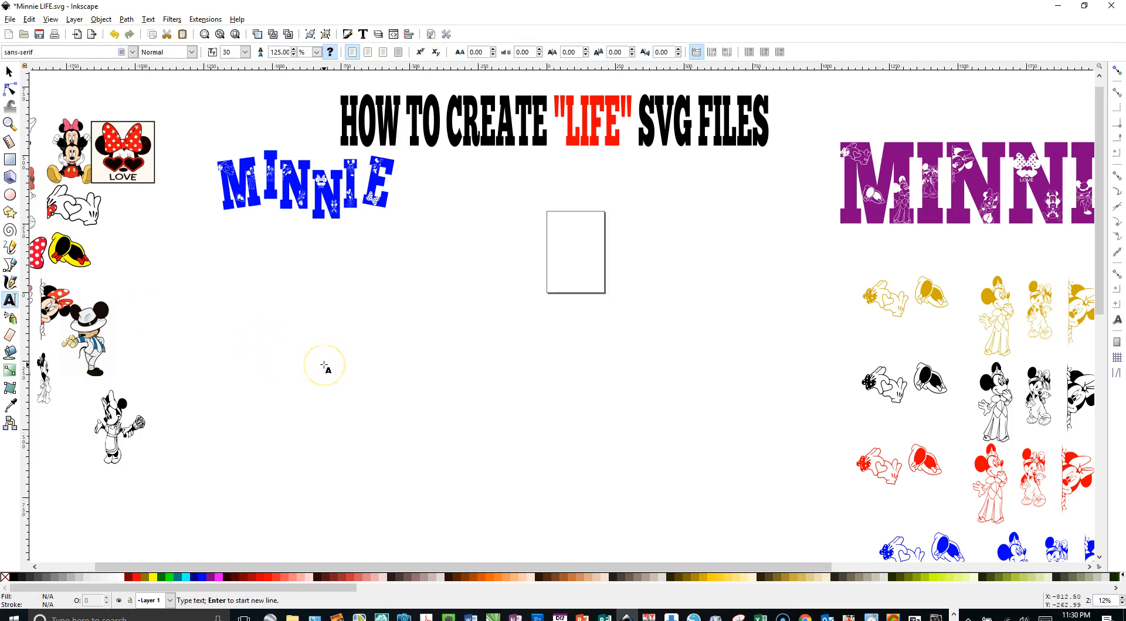
pyautogui.write('M')
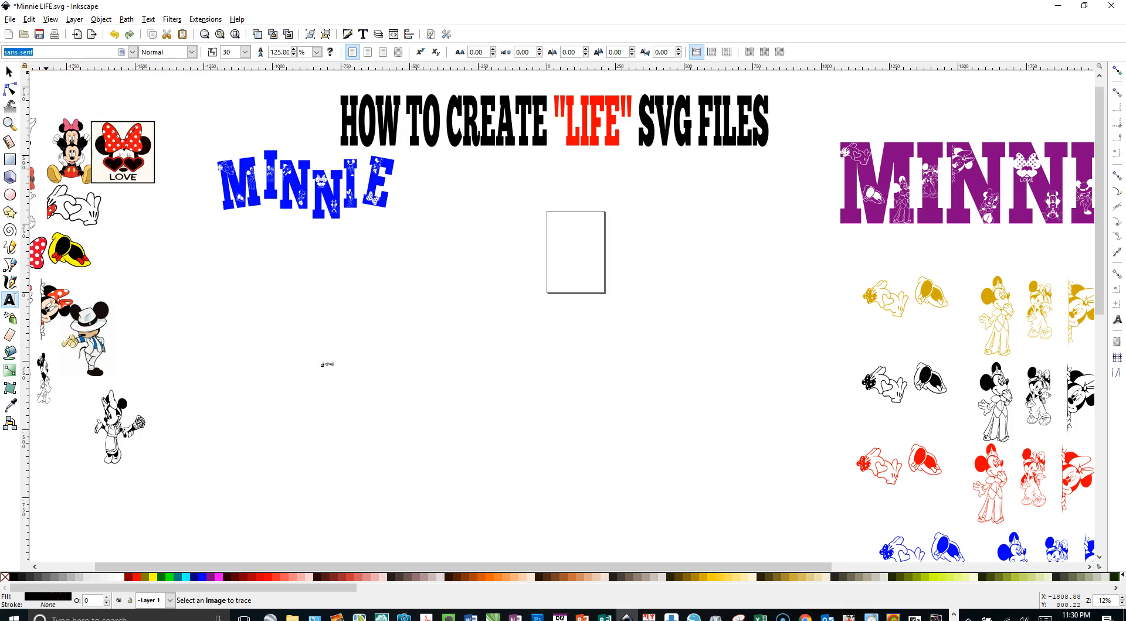
pyautogui.write('CHU')
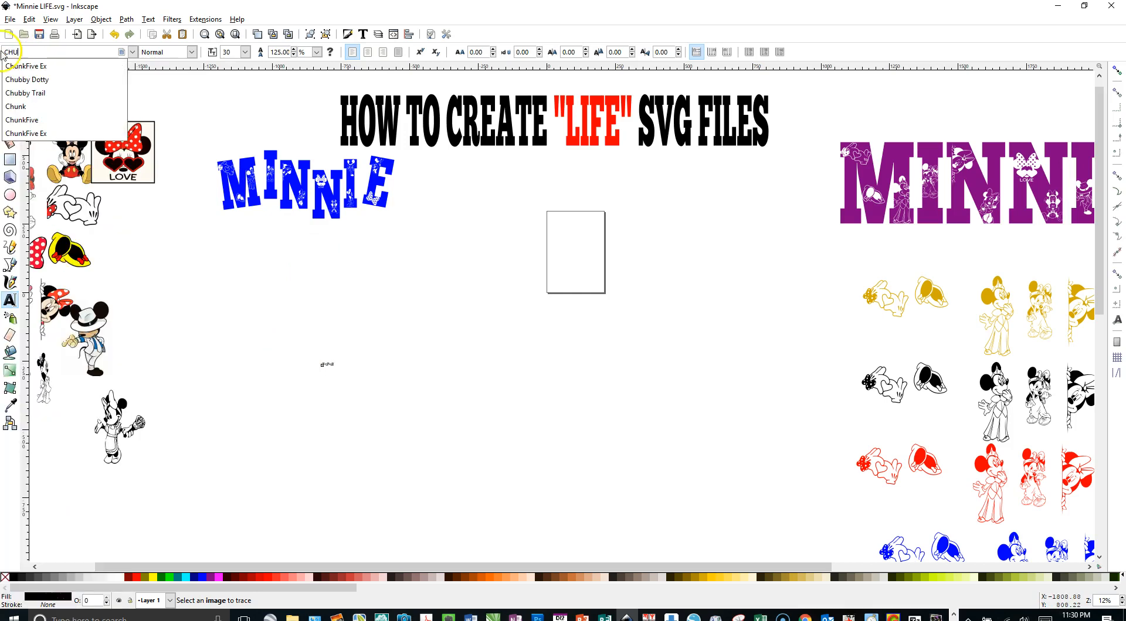
pyautogui.press('Return')
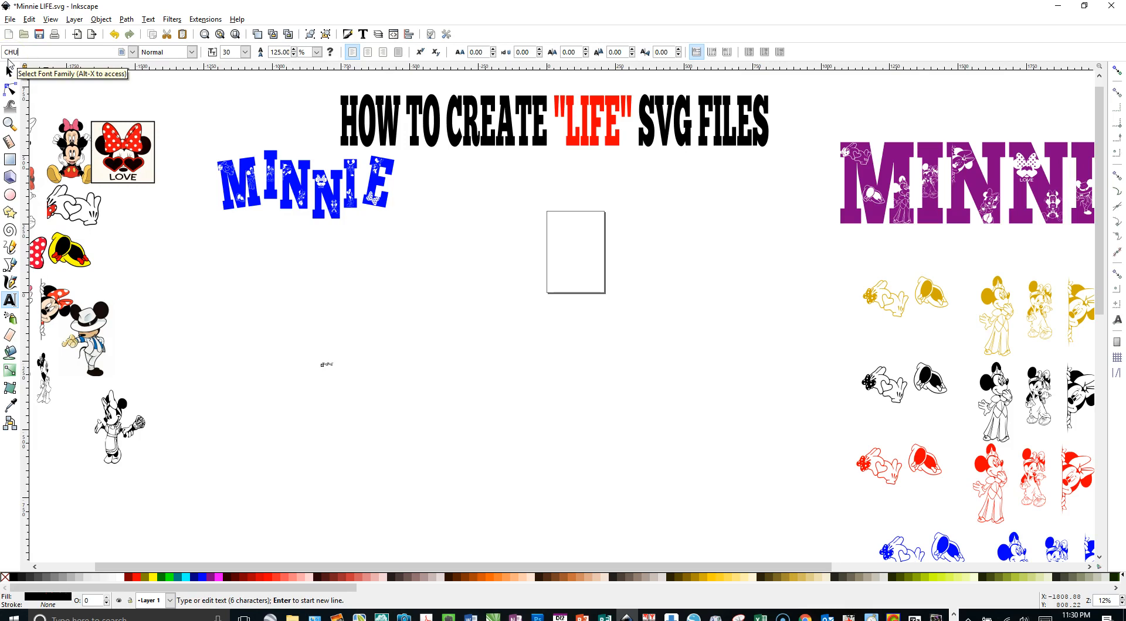
pyautogui.write('N')
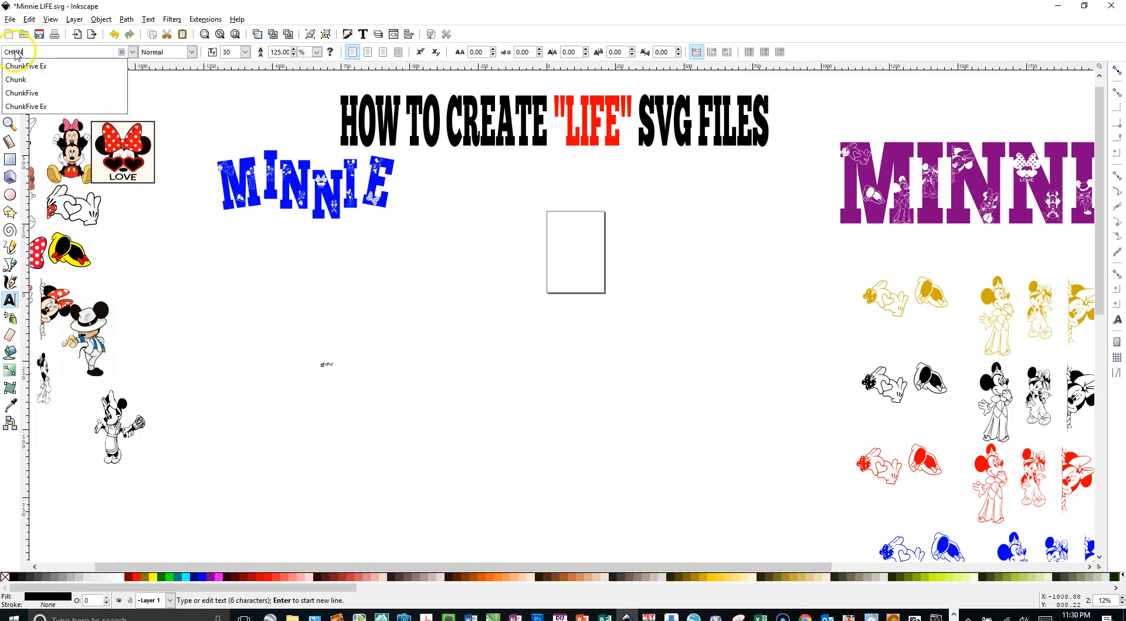
pyautogui.click(19, 66)
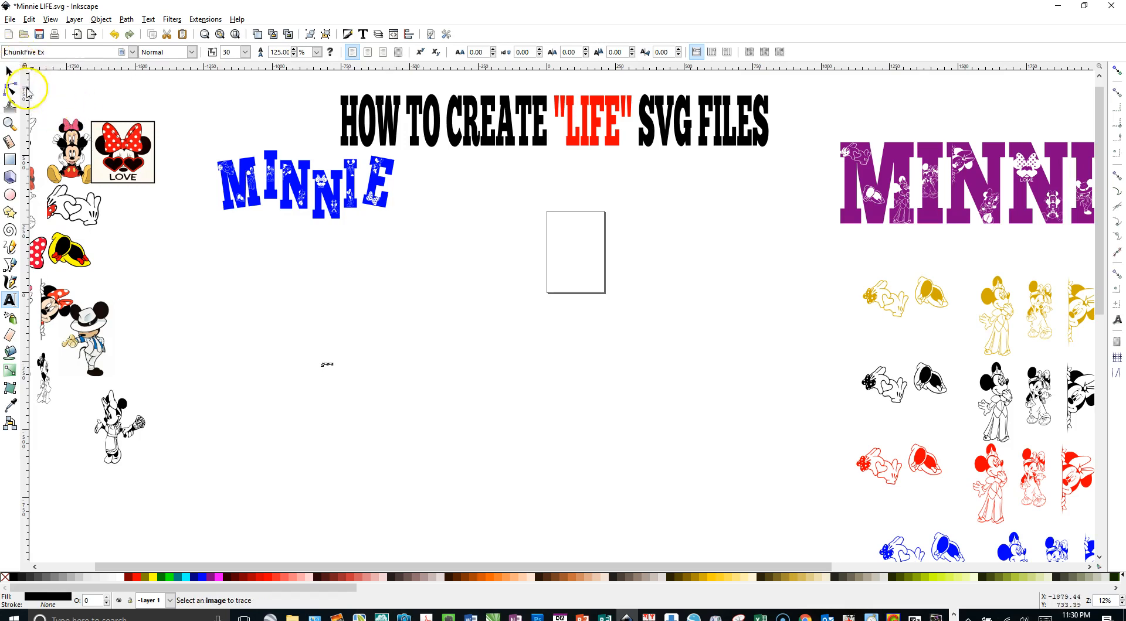
# Step: Scale the new black MINNIE text up to about 1734 mm wide and place it below the blue MINNIE design
pyautogui.click(9, 71)
pyautogui.moveTo(339, 370); pyautogui.dragTo(804, 493)
pyautogui.moveTo(704, 456); pyautogui.dragTo(635, 355)
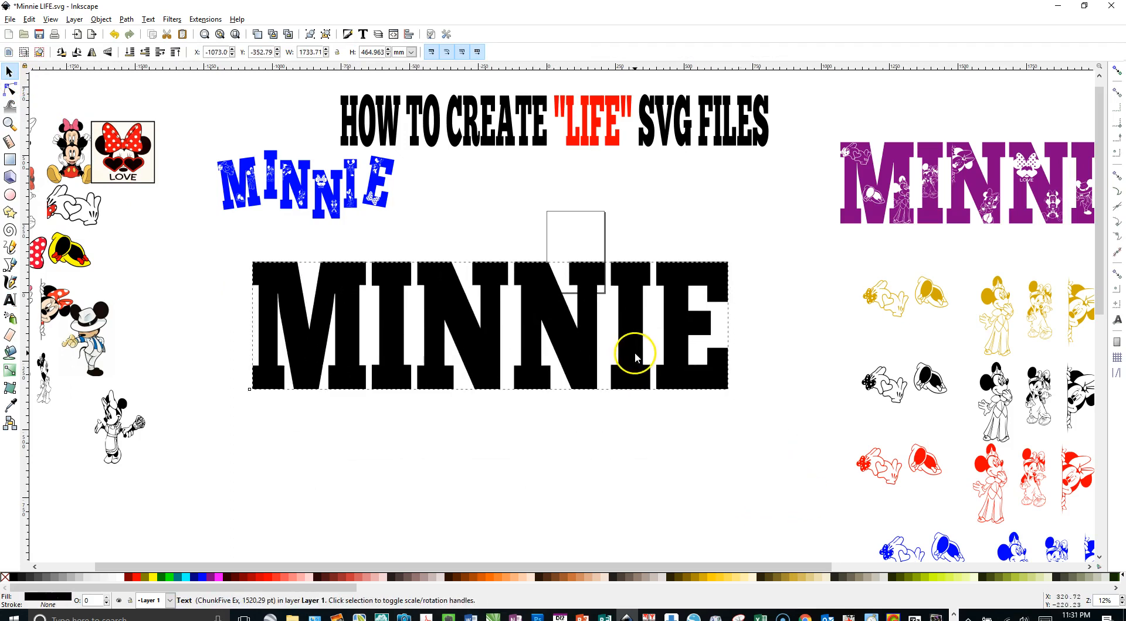
# Step: Create a Linked Offset of the black MINNIE text and fill the offset with cyan
pyautogui.click(126, 19)
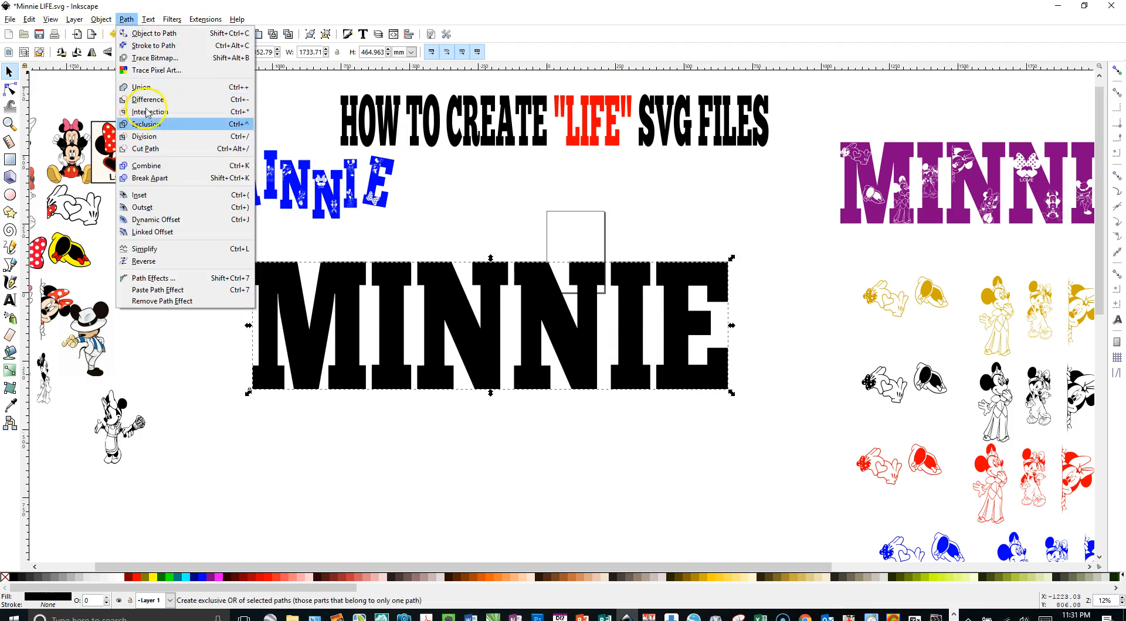
pyautogui.click(172, 233)
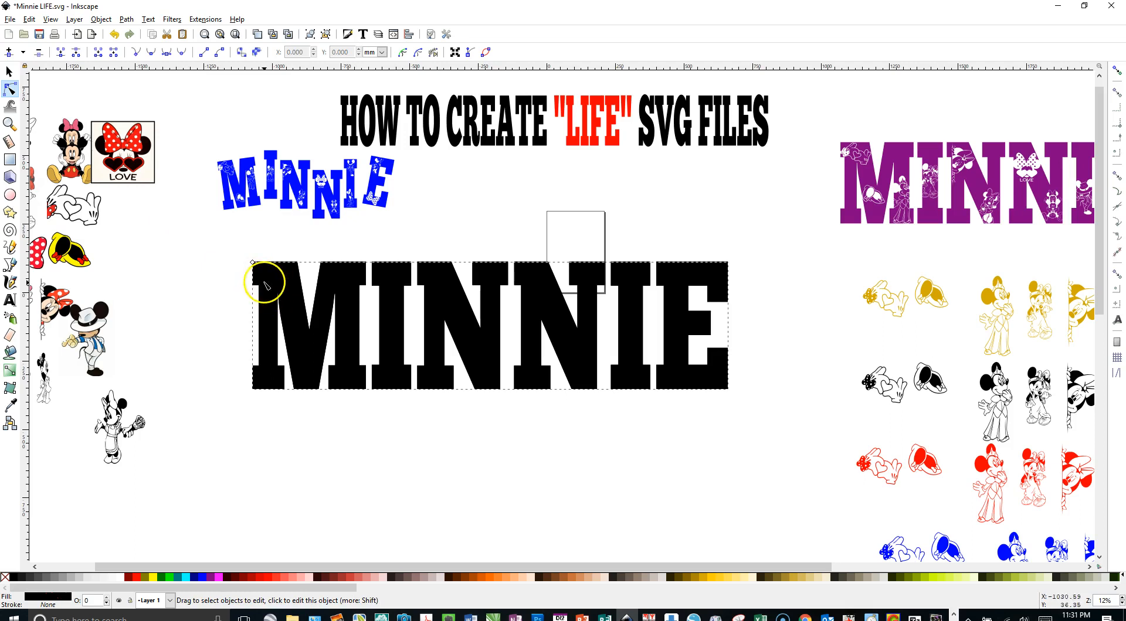
pyautogui.scroll(2, 265, 279)
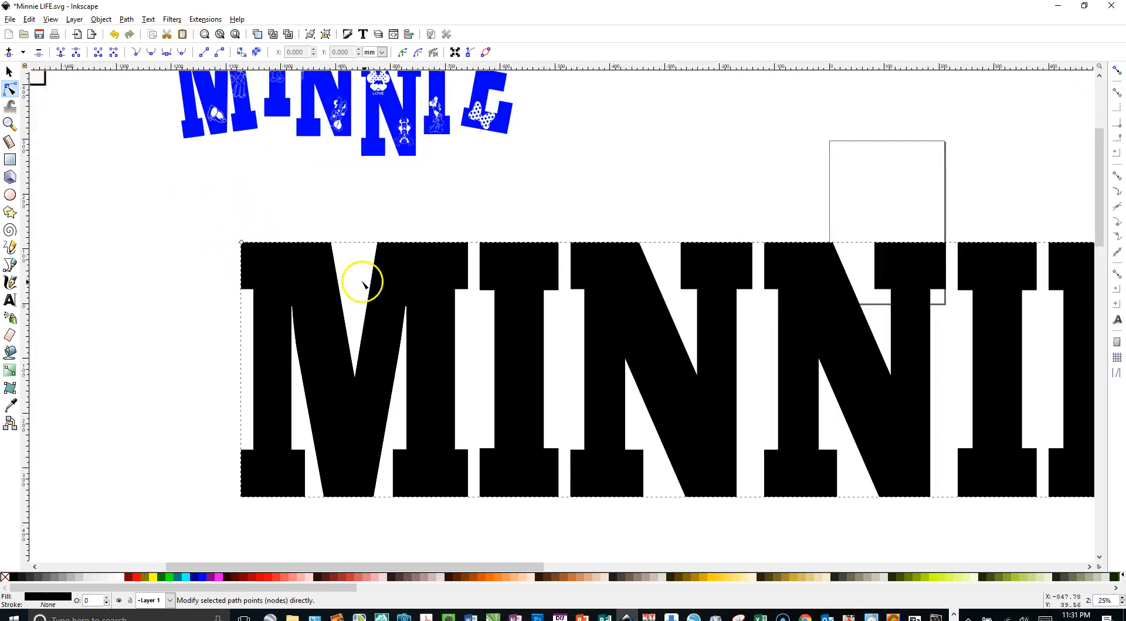
pyautogui.scroll(-1, 304, 263)
pyautogui.scroll(-1, 304, 263)
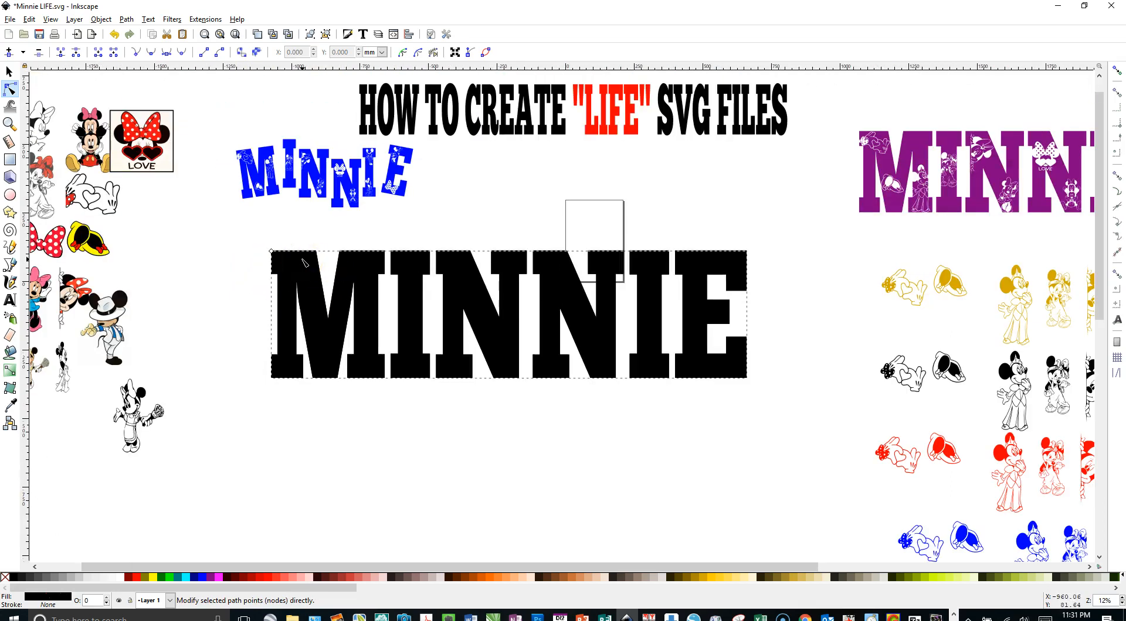
pyautogui.scroll(1, 304, 263)
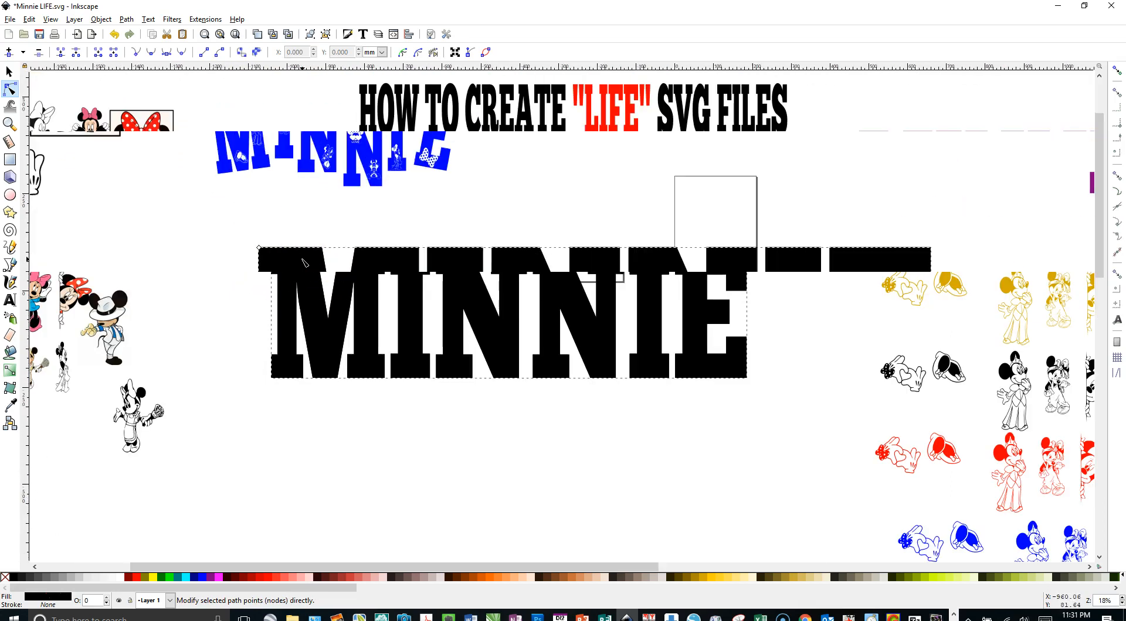
pyautogui.scroll(-1, 304, 263)
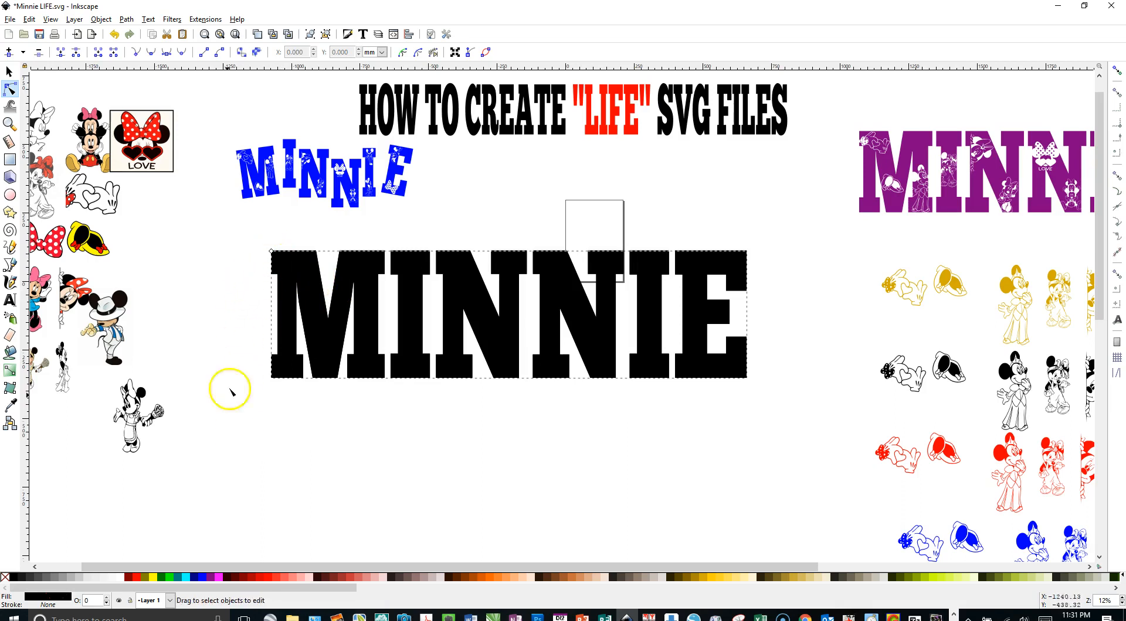
pyautogui.click(190, 581)
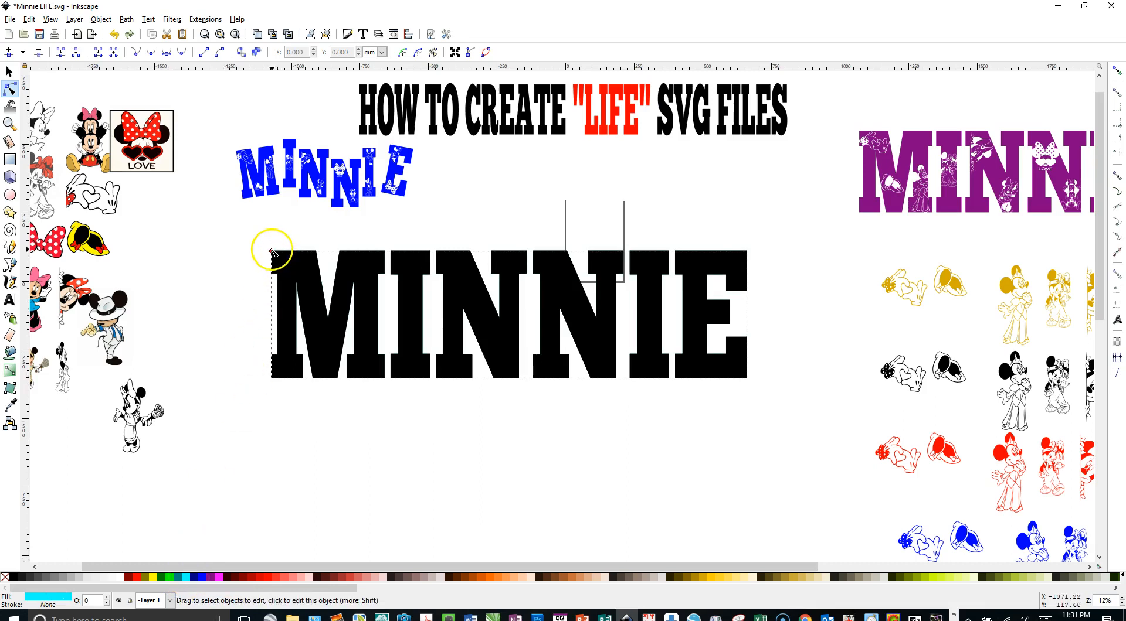
# Step: Adjust the cyan offset with outset and inset until it forms a thin border around the black MINNIE text, about 1751 mm wide
pyautogui.hotkey('ctrl', ')')
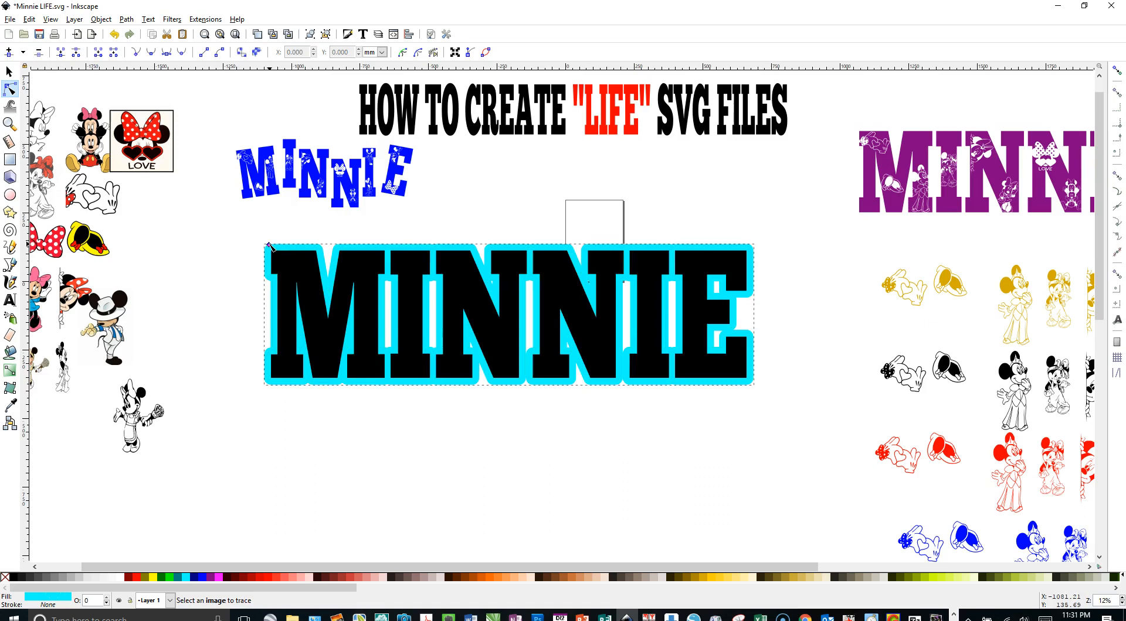
pyautogui.hotkey('ctrl', '(')
pyautogui.hotkey('ctrl', '(')
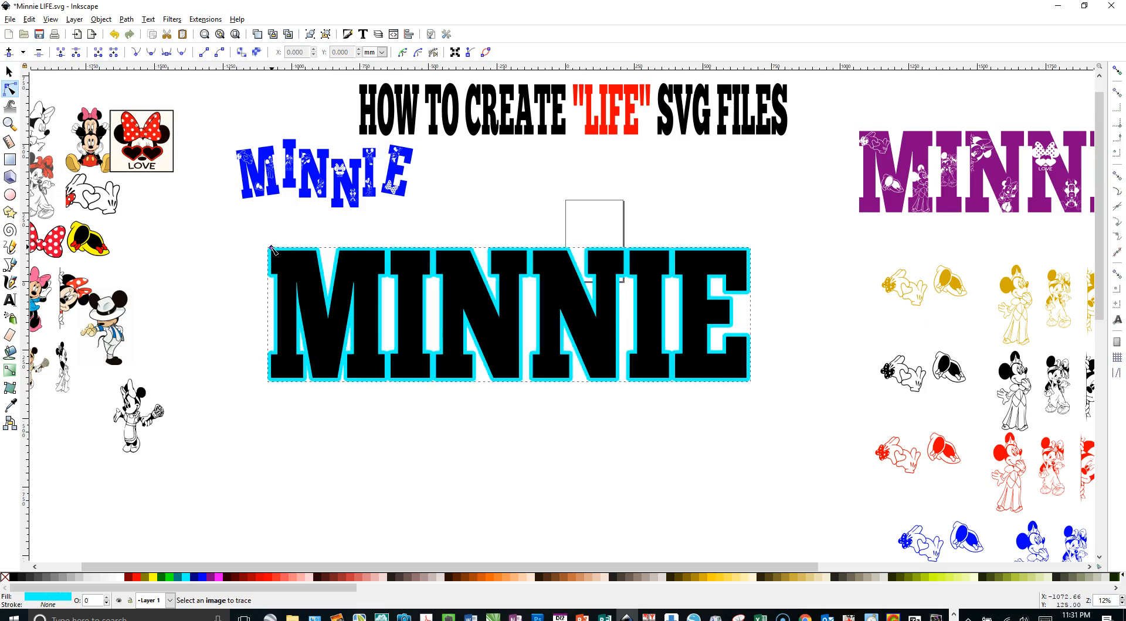
pyautogui.hotkey('ctrl', '(')
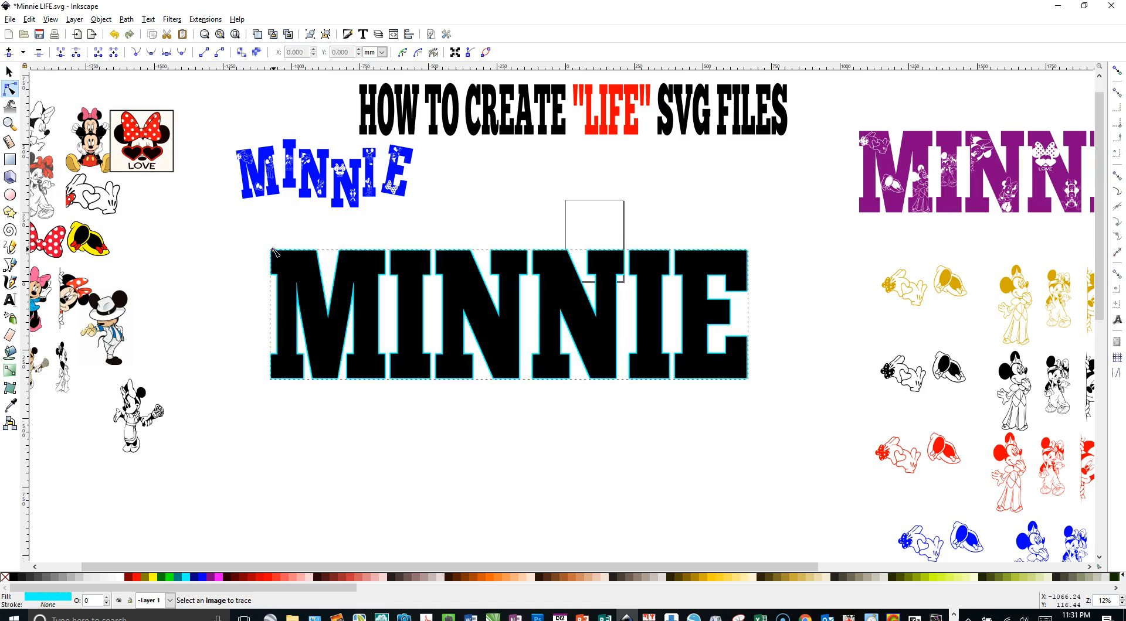
pyautogui.hotkey('ctrl', ')')
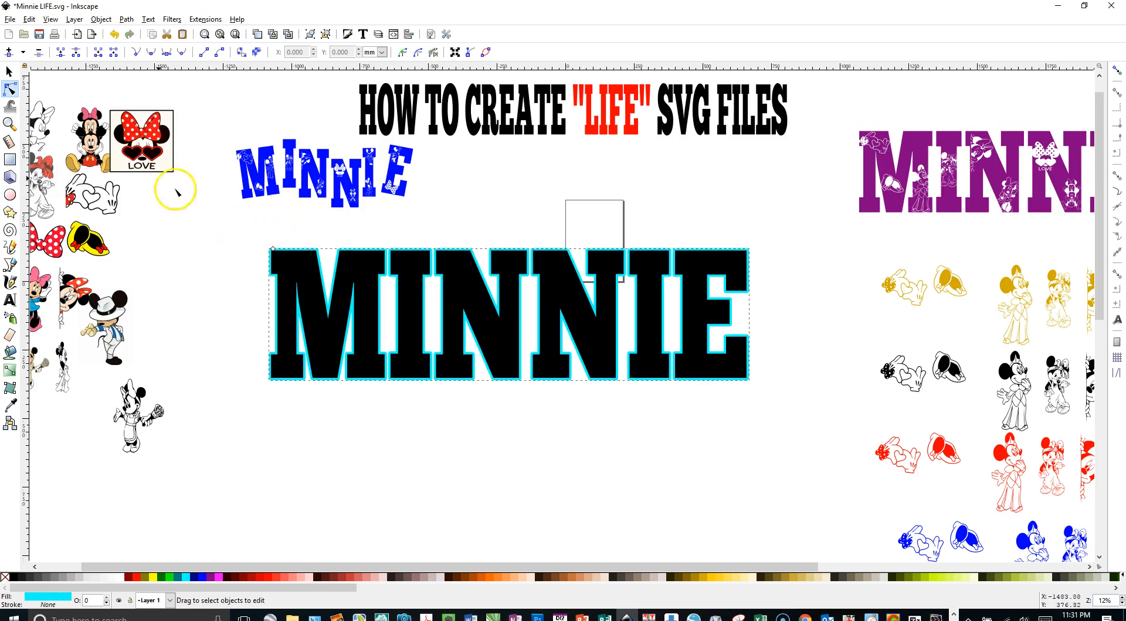
pyautogui.click(8, 71)
pyautogui.click(176, 227)
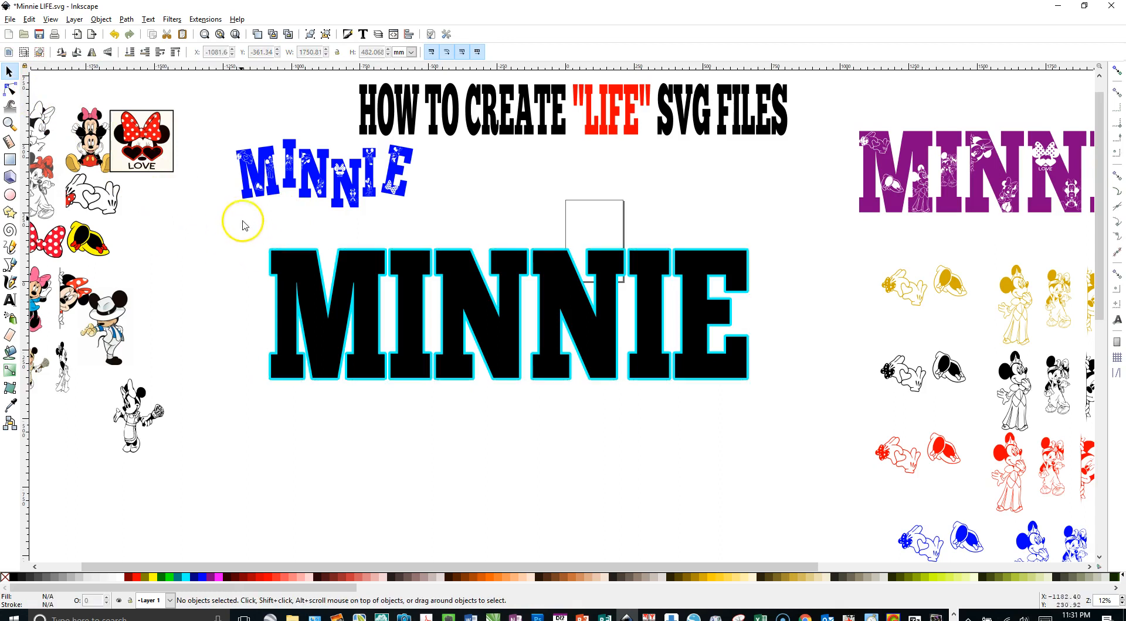
# Step: Cut the black MINNIE text out of the cyan offset with path Difference and fill the resulting outline black
pyautogui.moveTo(229, 233); pyautogui.dragTo(800, 421)
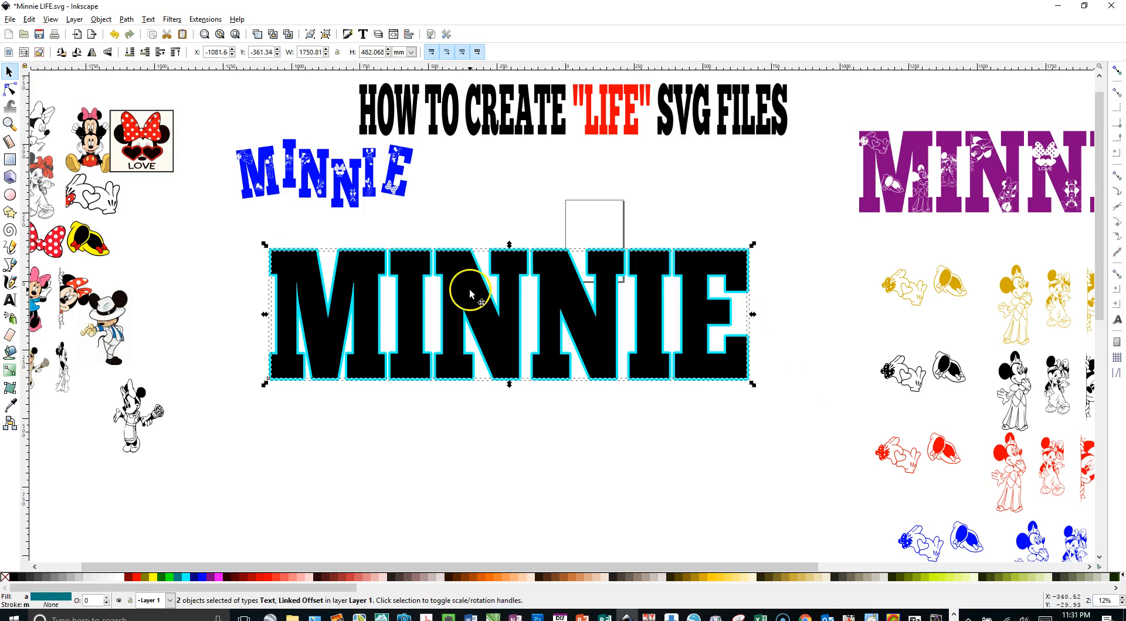
pyautogui.click(126, 20)
pyautogui.click(155, 100)
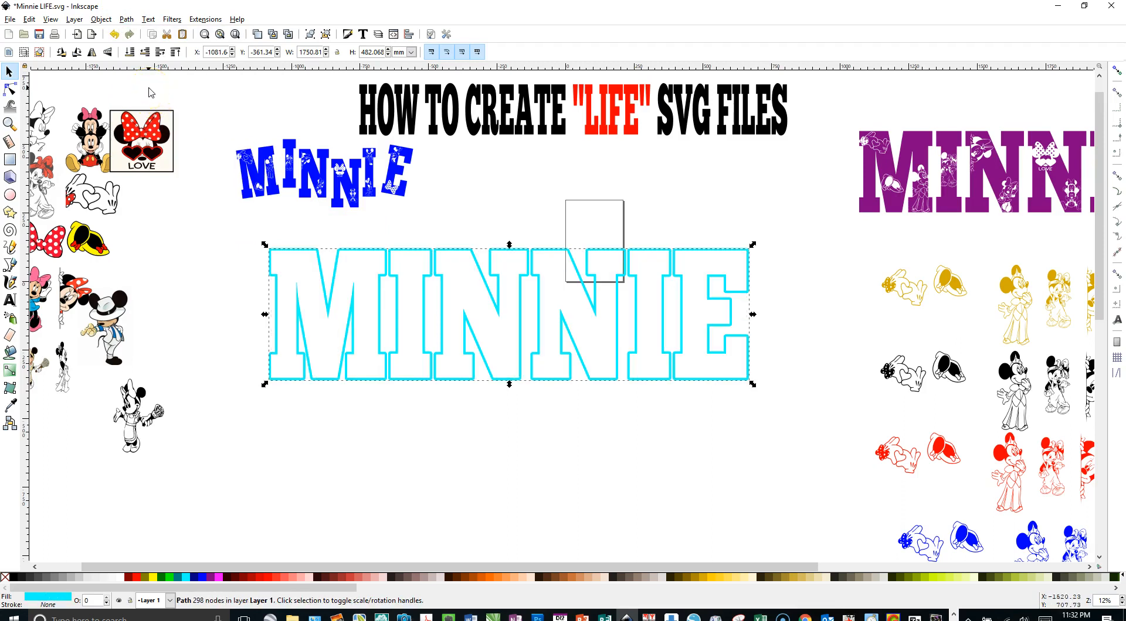
pyautogui.click(14, 578)
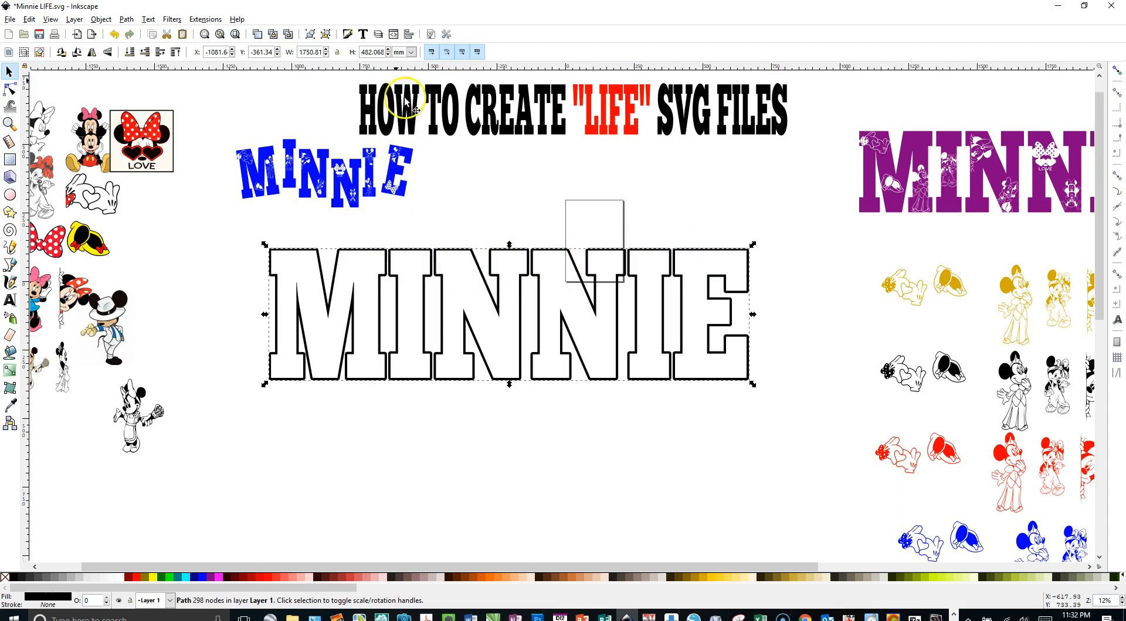
# Step: Try to split the black MINNIE outline into separate letters by grouping and ungrouping it
pyautogui.click(327, 37)
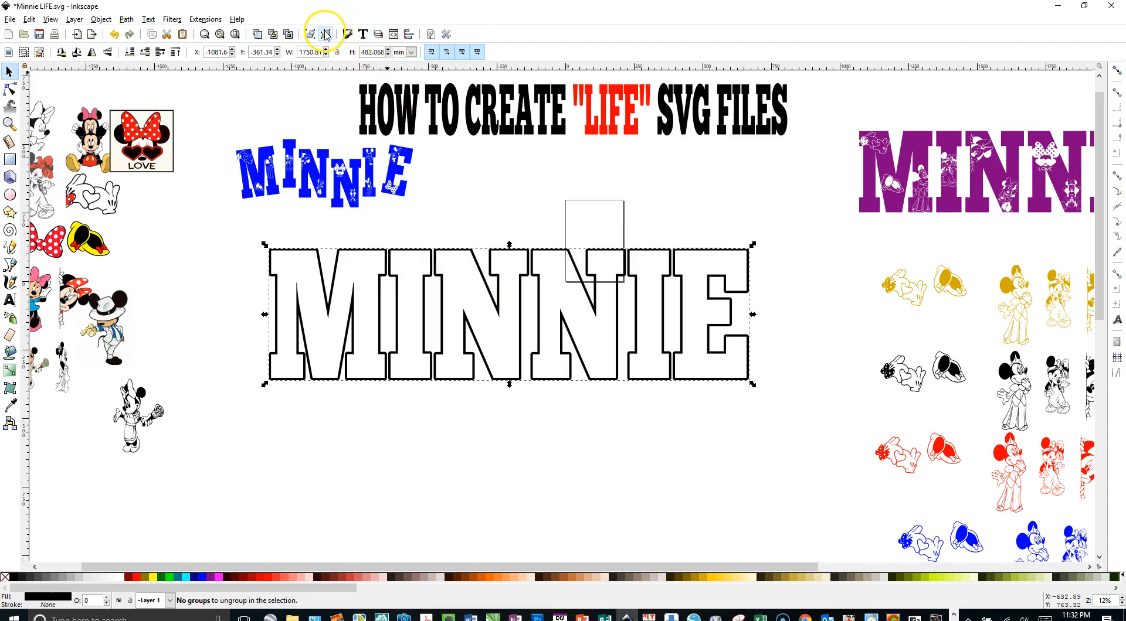
pyautogui.click(128, 20)
pyautogui.moveTo(148, 20)
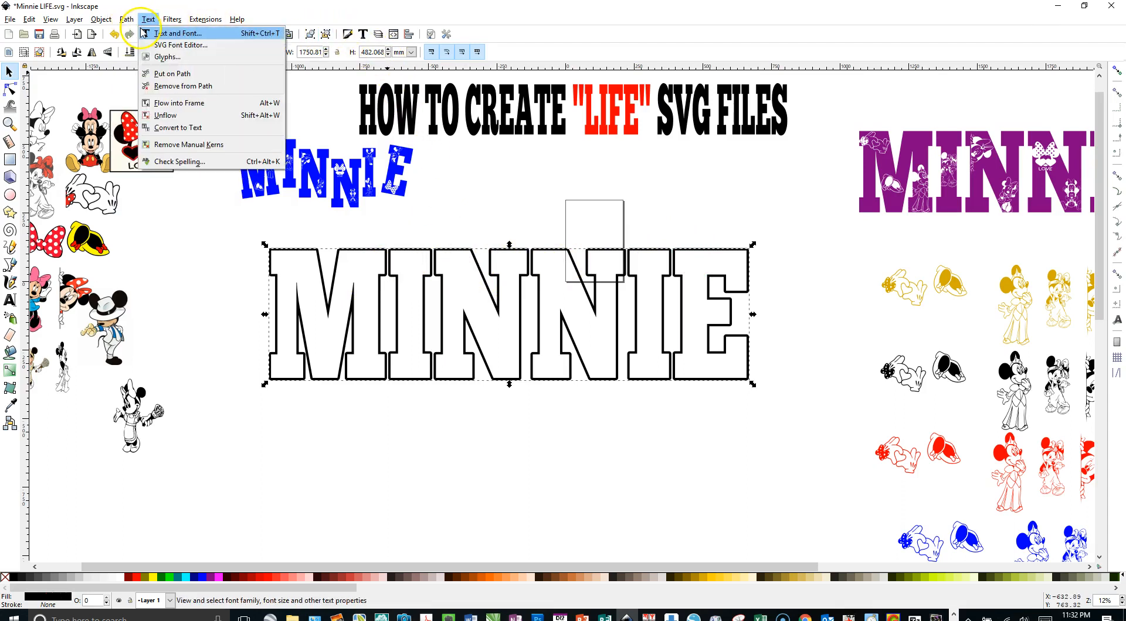
pyautogui.click(147, 34)
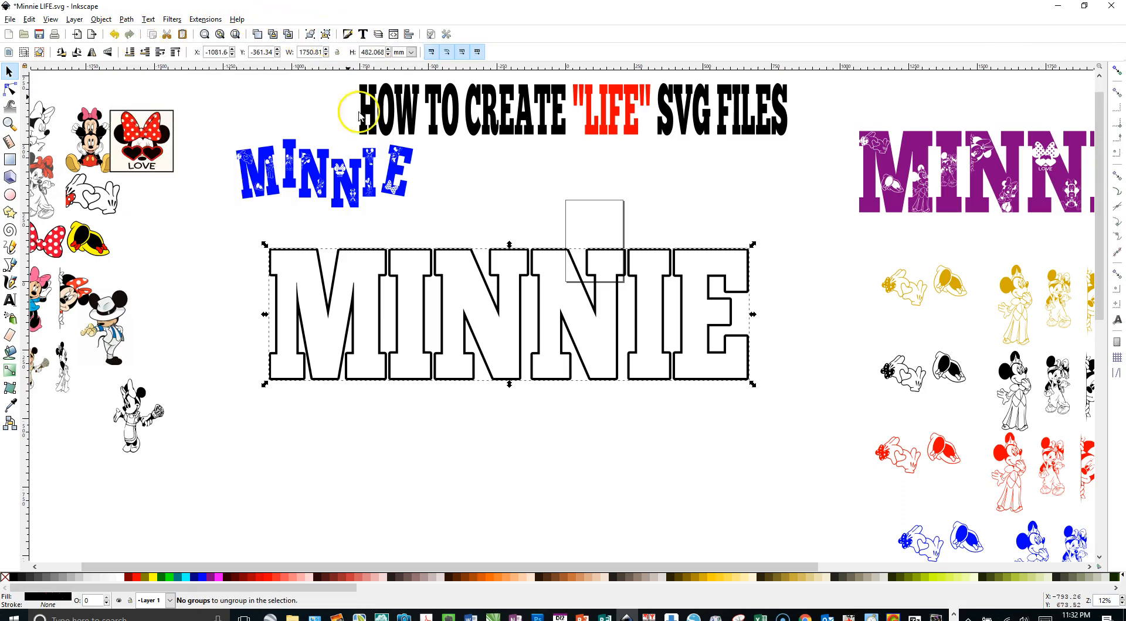
pyautogui.moveTo(473, 331); pyautogui.dragTo(465, 394)
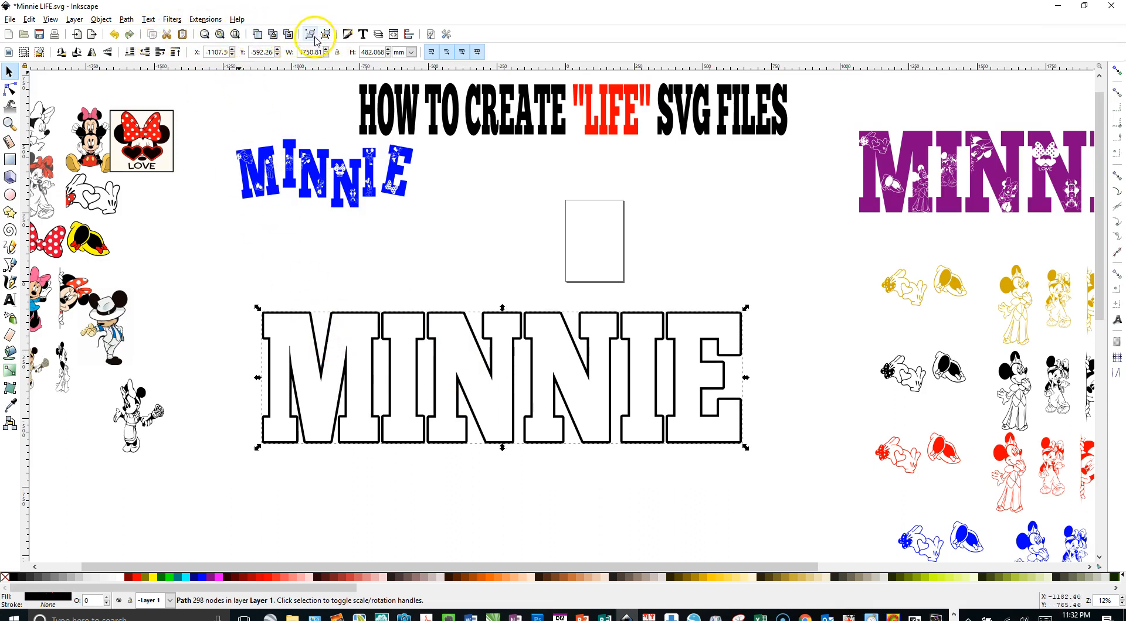
pyautogui.click(310, 35)
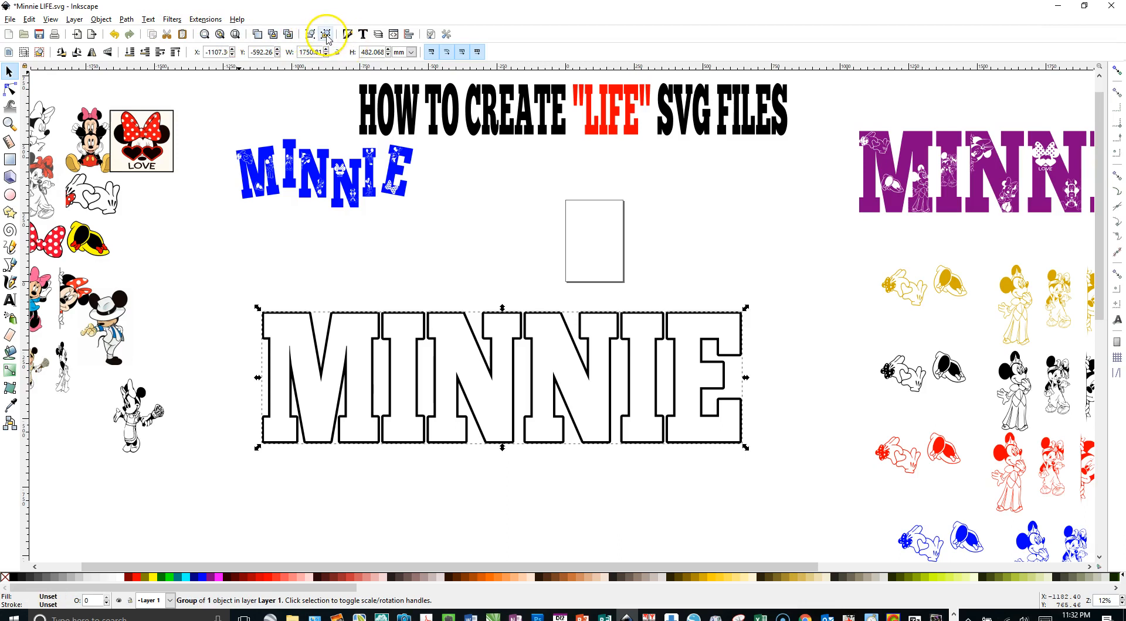
pyautogui.click(326, 36)
# Step: Place the MINNIE outline just below the page frame and break the path apart into its separate pieces
pyautogui.moveTo(445, 381); pyautogui.dragTo(431, 296)
pyautogui.click(490, 351)
pyautogui.moveTo(490, 352)
pyautogui.mouseDown()
pyautogui.moveTo(482, 303)
pyautogui.moveTo(485, 333)
pyautogui.mouseUp()
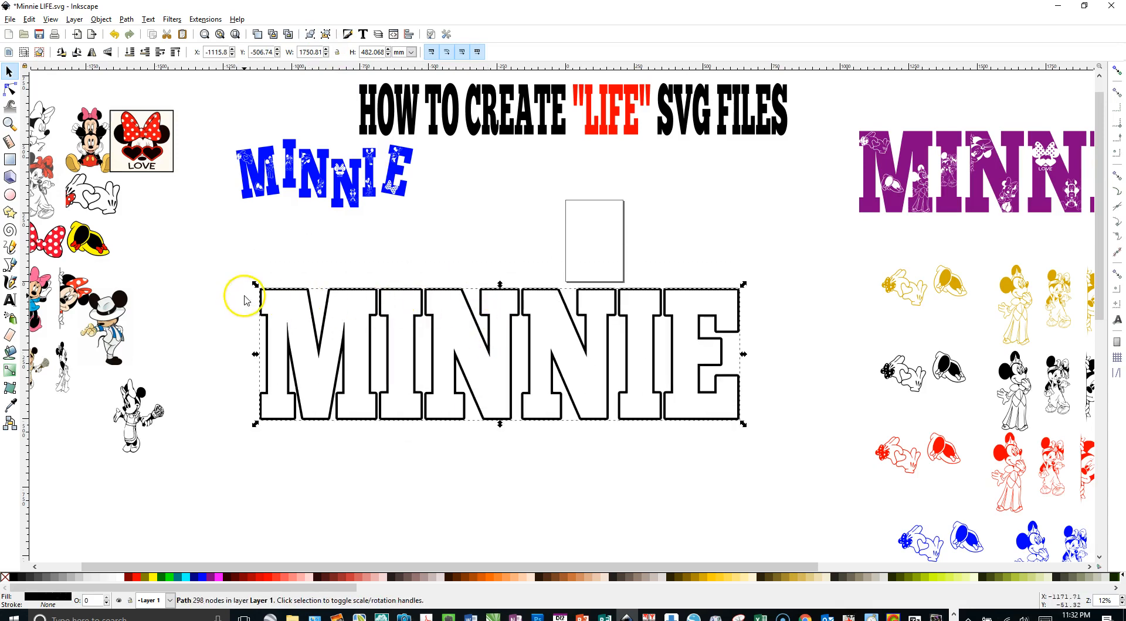
pyautogui.click(126, 19)
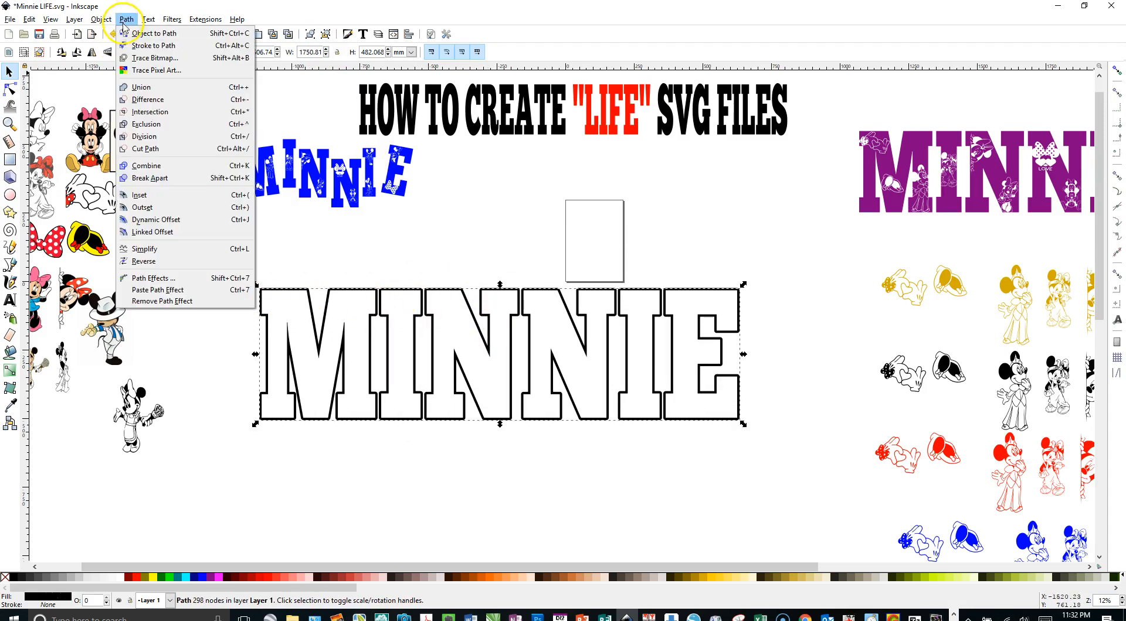
pyautogui.click(150, 179)
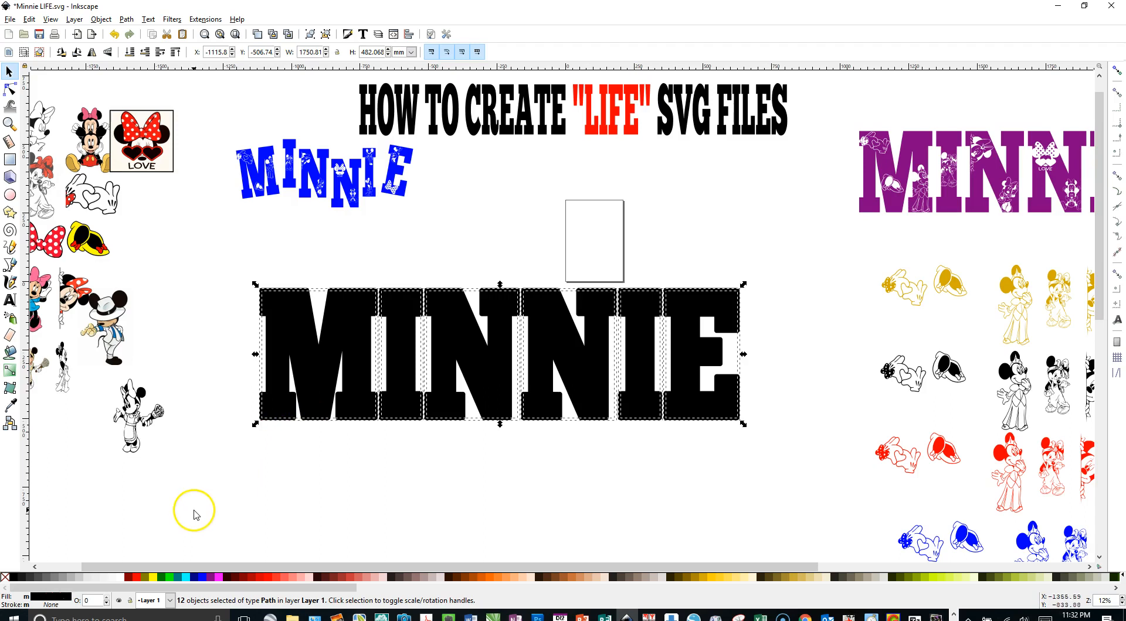
# Step: Move the inner piece of the M off its outer piece as a test and undo the move
pyautogui.click(190, 452)
pyautogui.click(289, 351)
pyautogui.moveTo(290, 352)
pyautogui.mouseDown()
pyautogui.moveTo(176, 327)
pyautogui.moveTo(270, 359)
pyautogui.mouseUp()
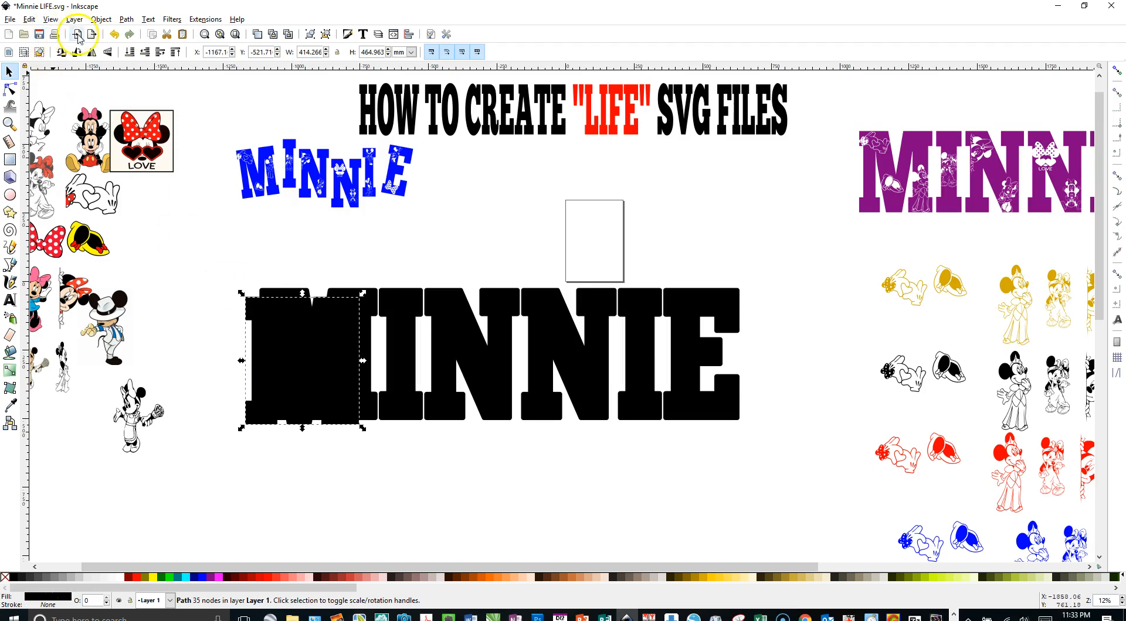
pyautogui.click(113, 35)
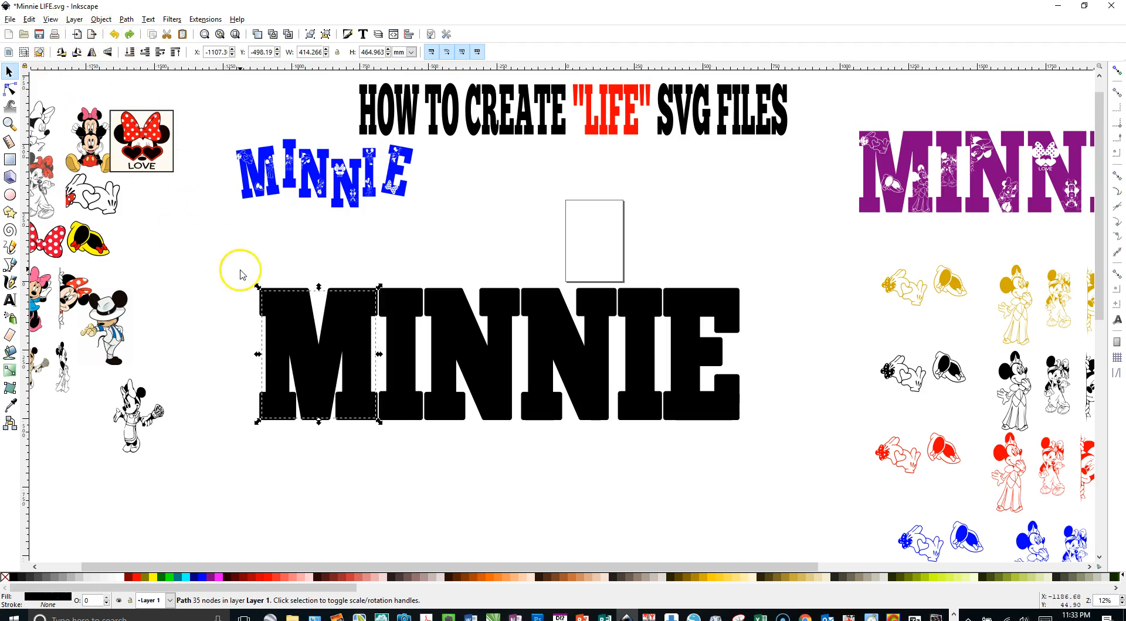
# Step: Cut the inner shape from the outer shape of the M and the first I with Difference, one letter at a time
pyautogui.moveTo(239, 262); pyautogui.dragTo(382, 445)
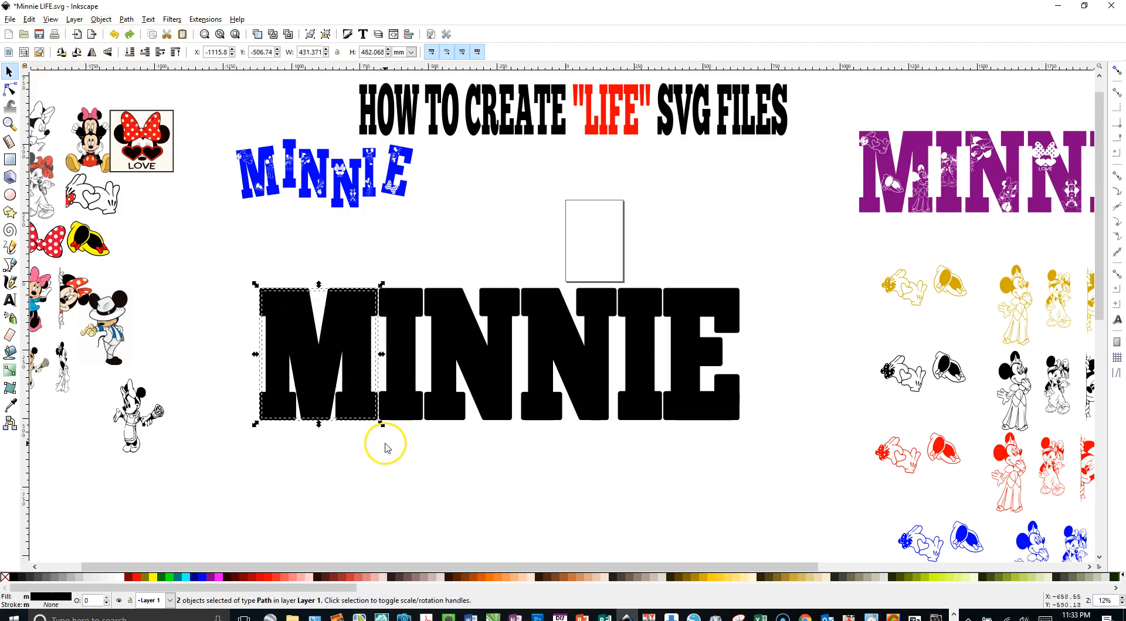
pyautogui.click(126, 19)
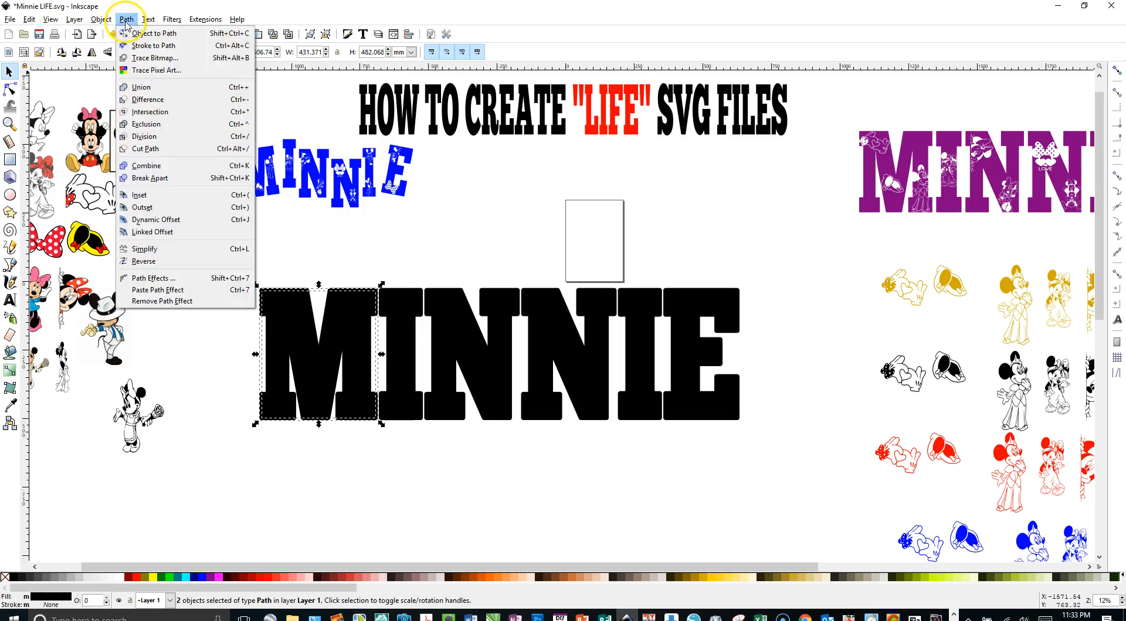
pyautogui.click(146, 101)
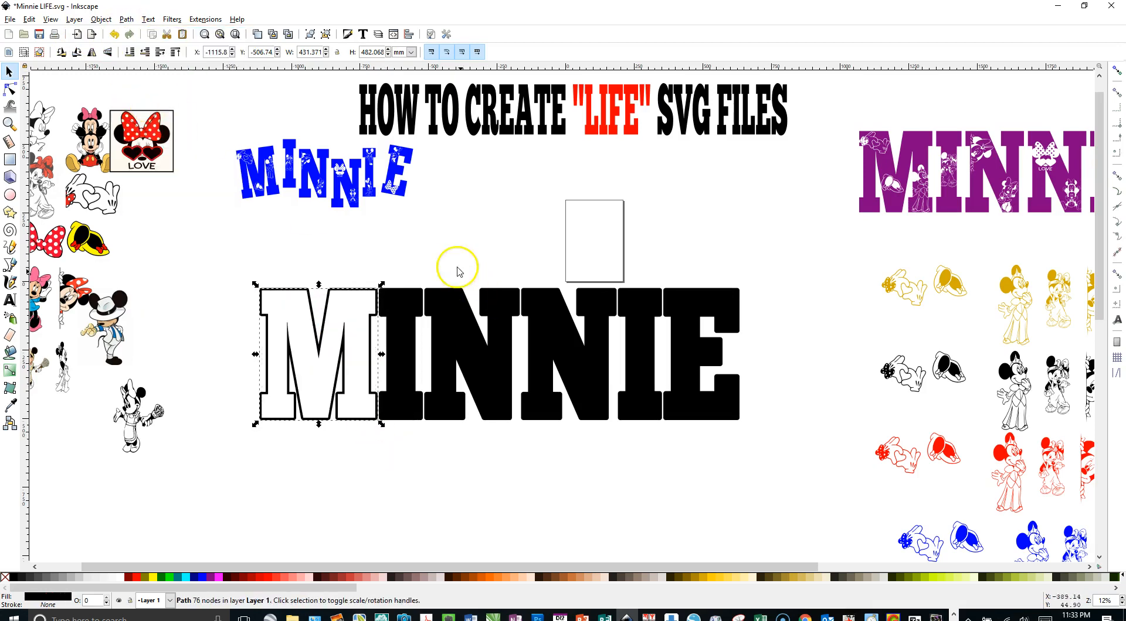
pyautogui.click(374, 265)
pyautogui.moveTo(370, 250); pyautogui.dragTo(423, 428)
pyautogui.click(126, 19)
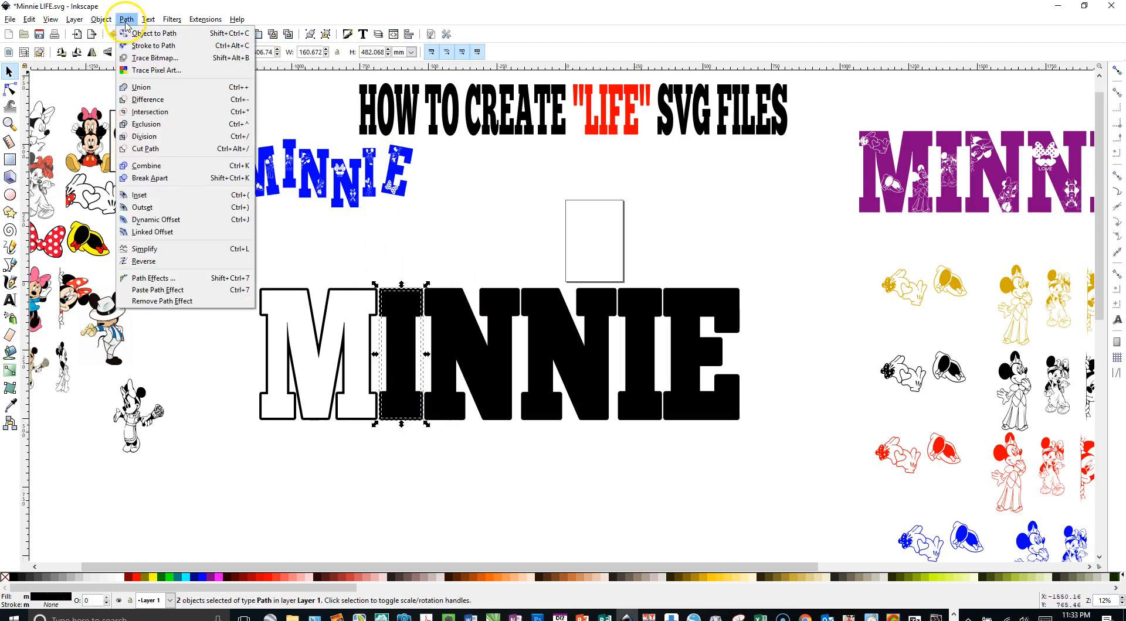
pyautogui.click(145, 92)
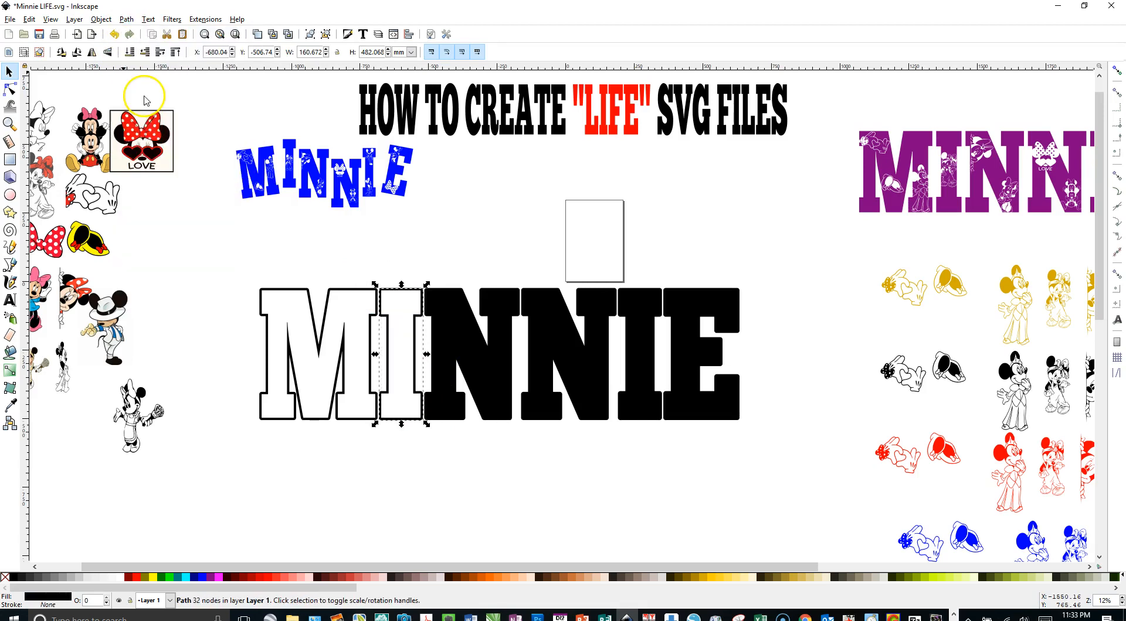
# Step: Turn both N letters into separate outlines by applying Difference to each letter's inner and outer shapes
pyautogui.moveTo(415, 258); pyautogui.dragTo(521, 441)
pyautogui.click(126, 19)
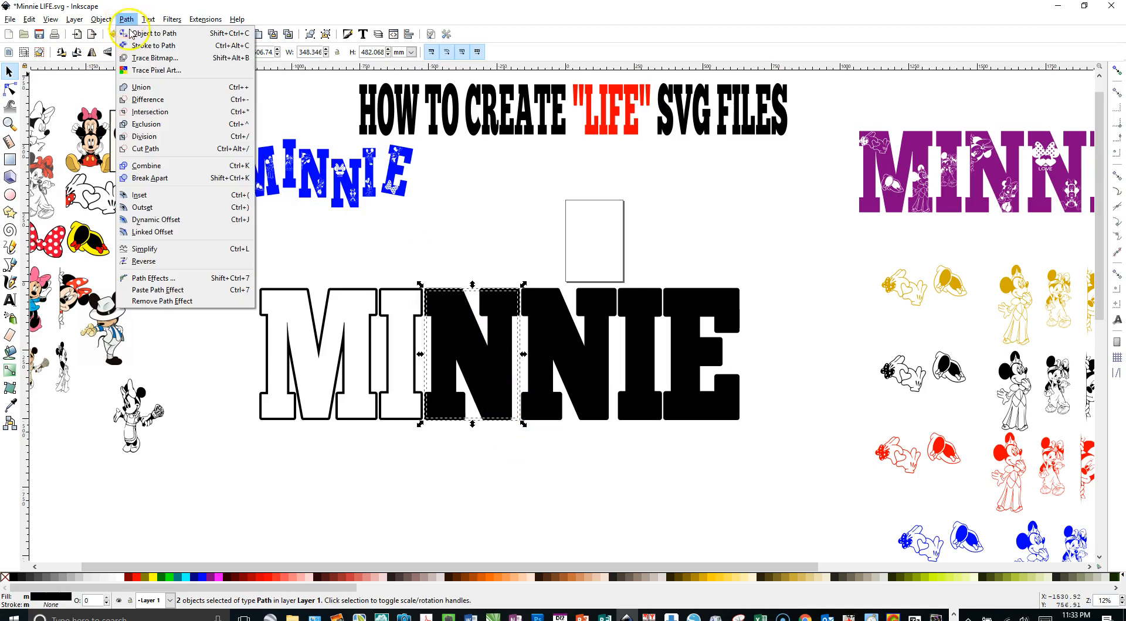
pyautogui.click(145, 92)
pyautogui.moveTo(516, 269); pyautogui.dragTo(618, 444)
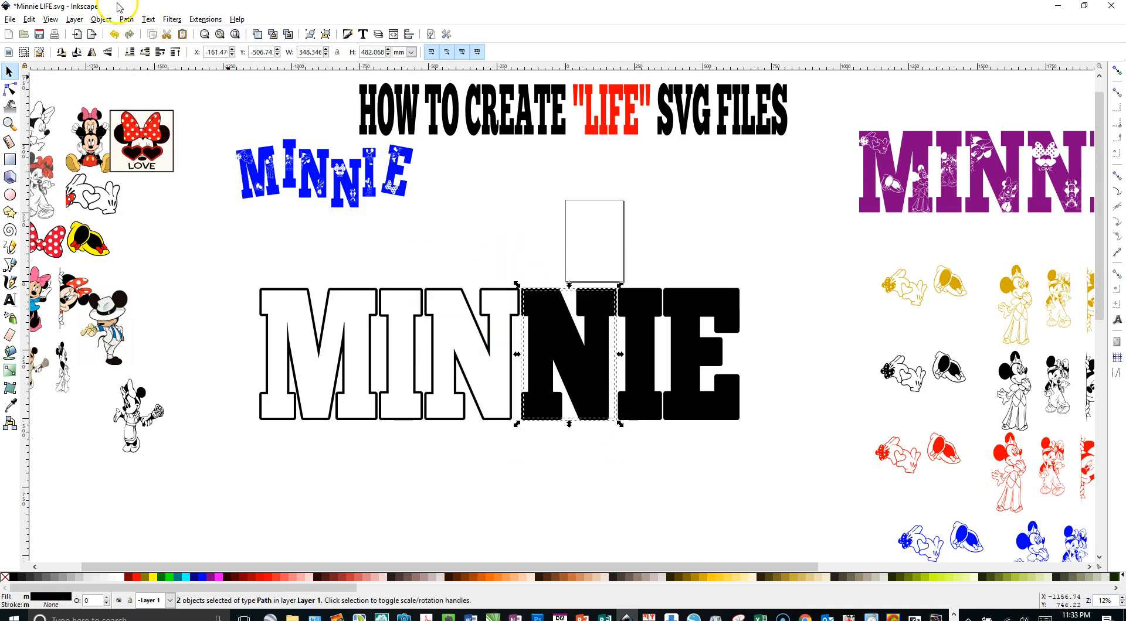
pyautogui.click(126, 20)
pyautogui.click(145, 92)
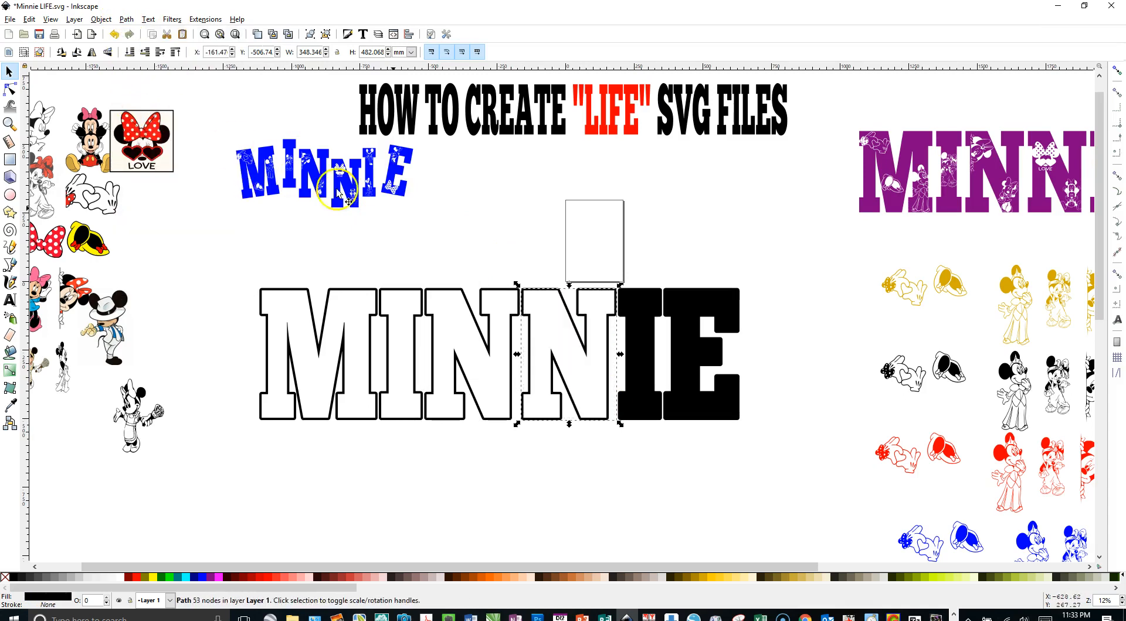
# Step: Apply Difference to the paired shapes of the last I and of the E, and clear the selection
pyautogui.moveTo(603, 255); pyautogui.dragTo(662, 444)
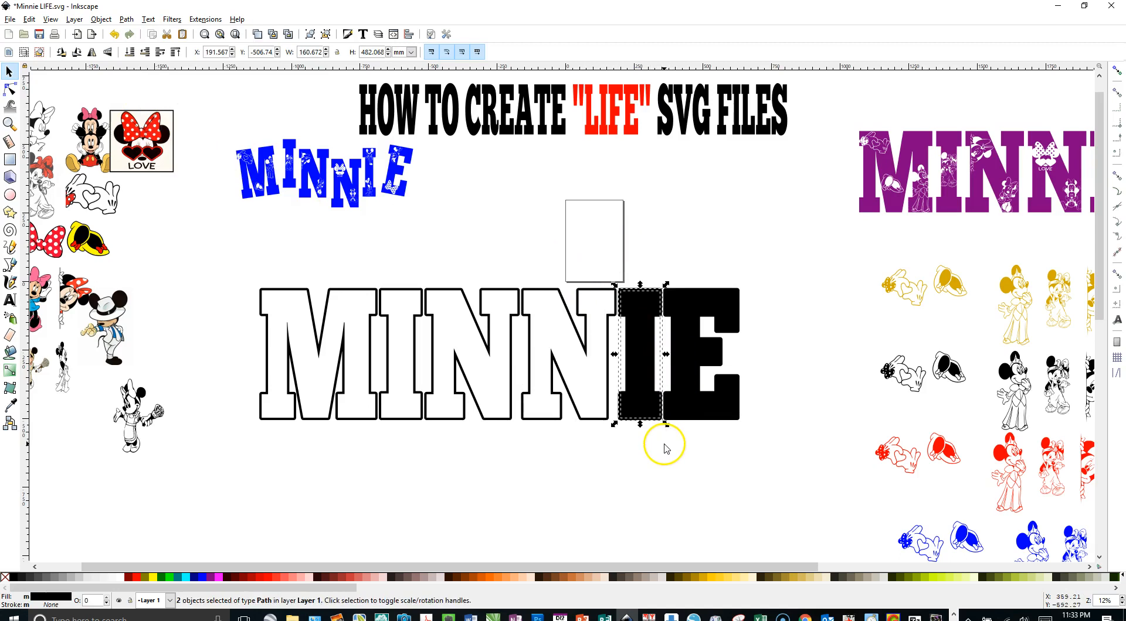
pyautogui.click(139, 18)
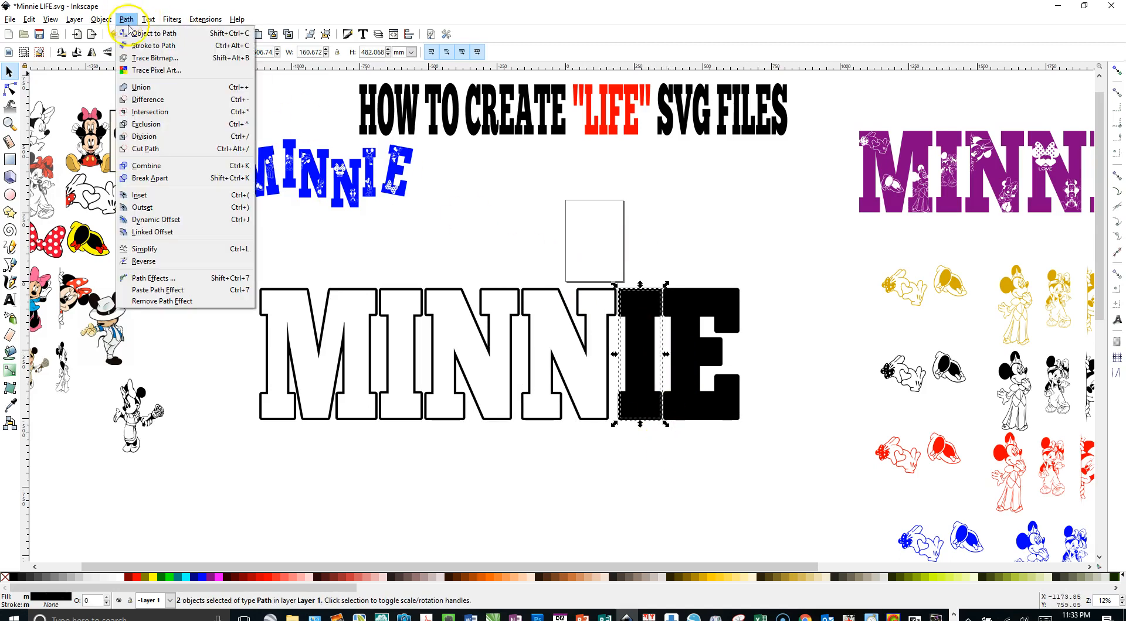
pyautogui.click(138, 96)
pyautogui.moveTo(660, 255); pyautogui.dragTo(755, 424)
pyautogui.click(127, 19)
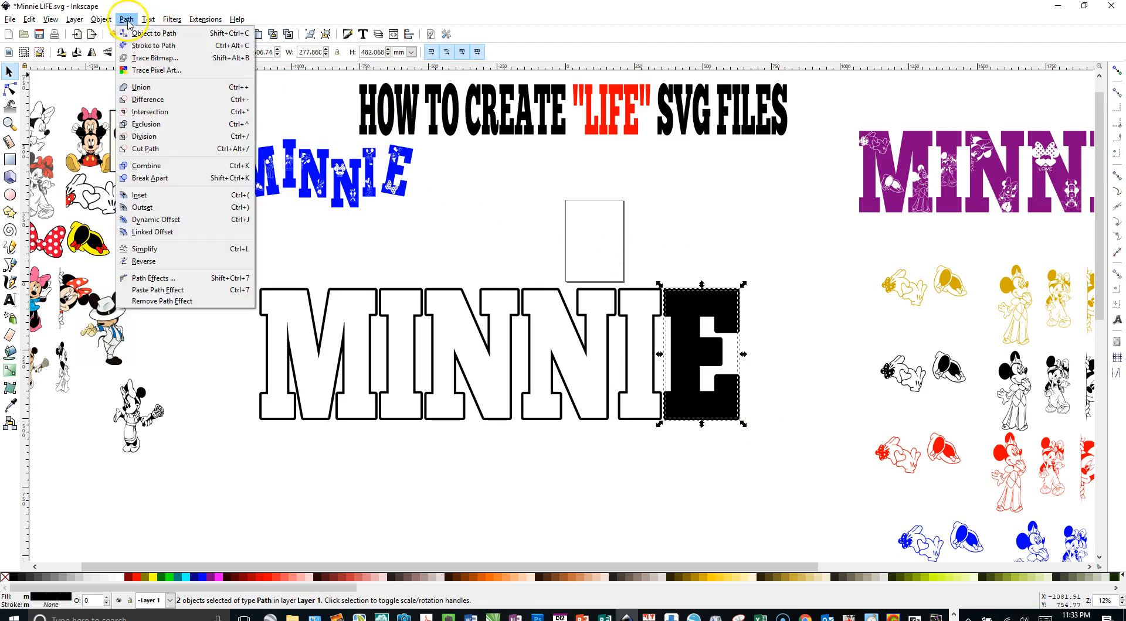
pyautogui.click(148, 95)
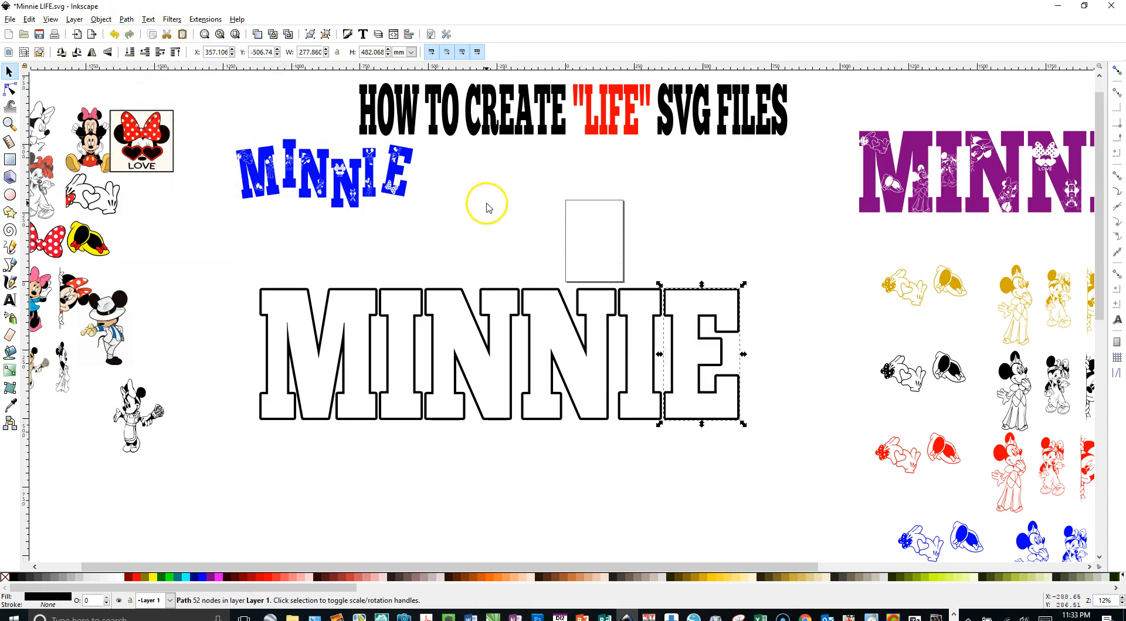
pyautogui.click(297, 359)
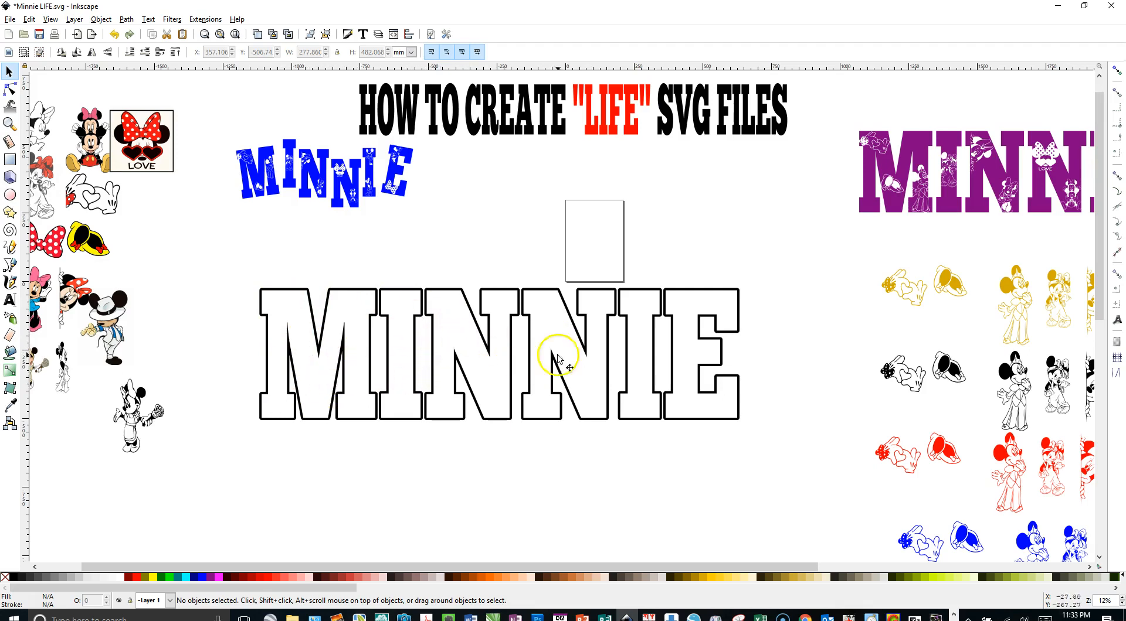
# Step: Move the gold character group above the MINNIE outline and ungroup it into individual characters
pyautogui.click(927, 296)
pyautogui.moveTo(927, 296); pyautogui.dragTo(421, 244)
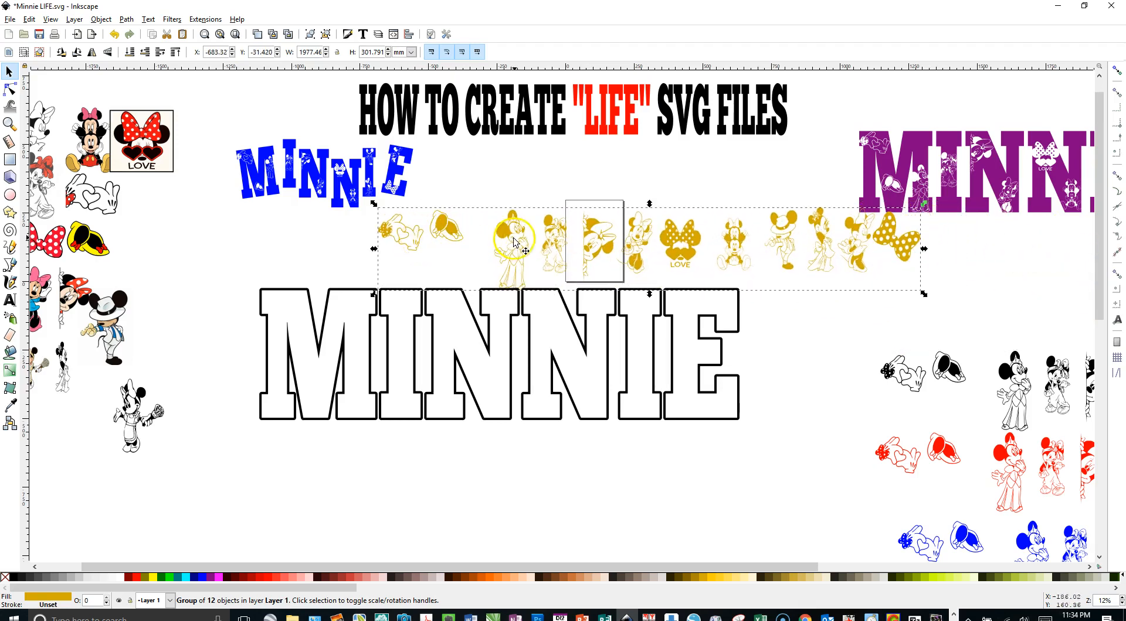
pyautogui.click(326, 34)
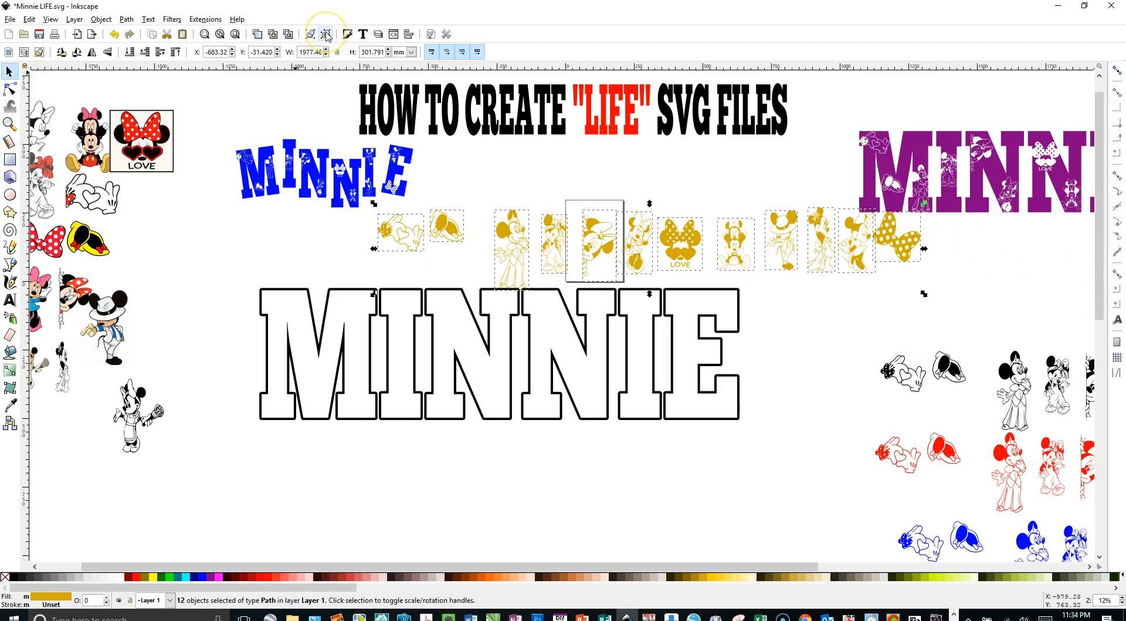
pyautogui.click(309, 34)
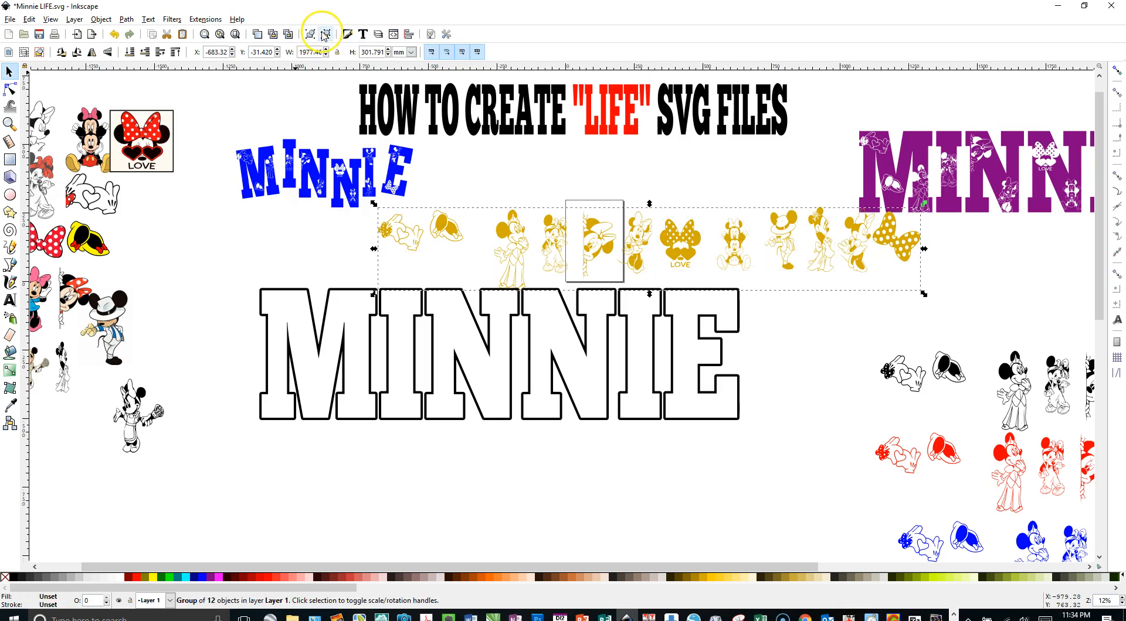
pyautogui.click(326, 34)
pyautogui.click(797, 437)
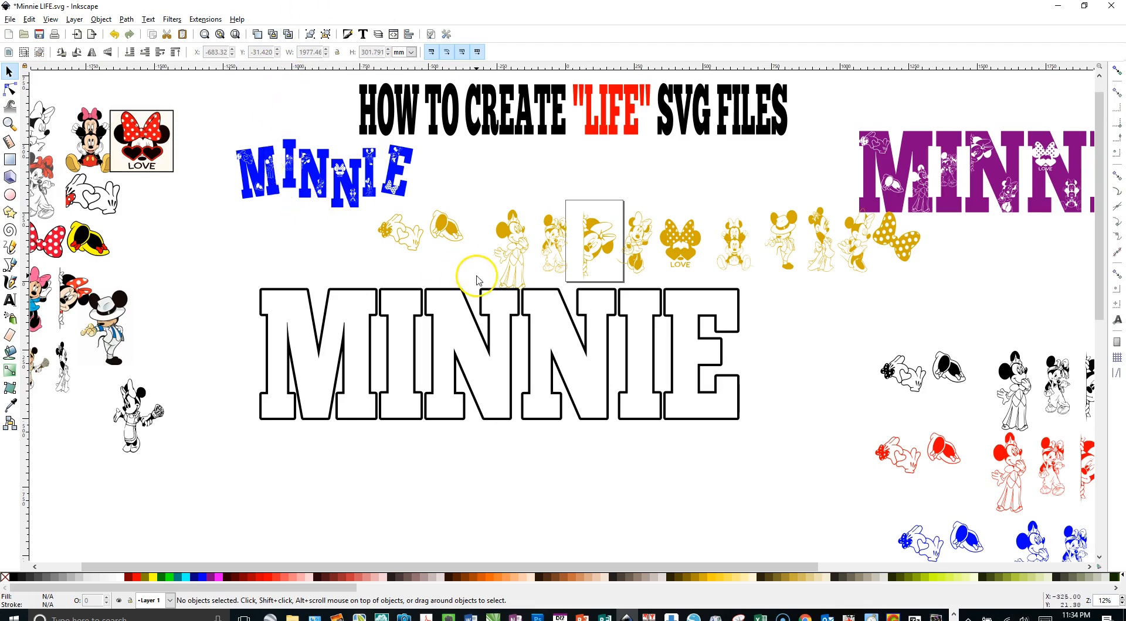
# Step: Place the gold heart hands, the shoes and the Minnie in a long dress on the outlined M
pyautogui.moveTo(403, 233); pyautogui.dragTo(291, 312)
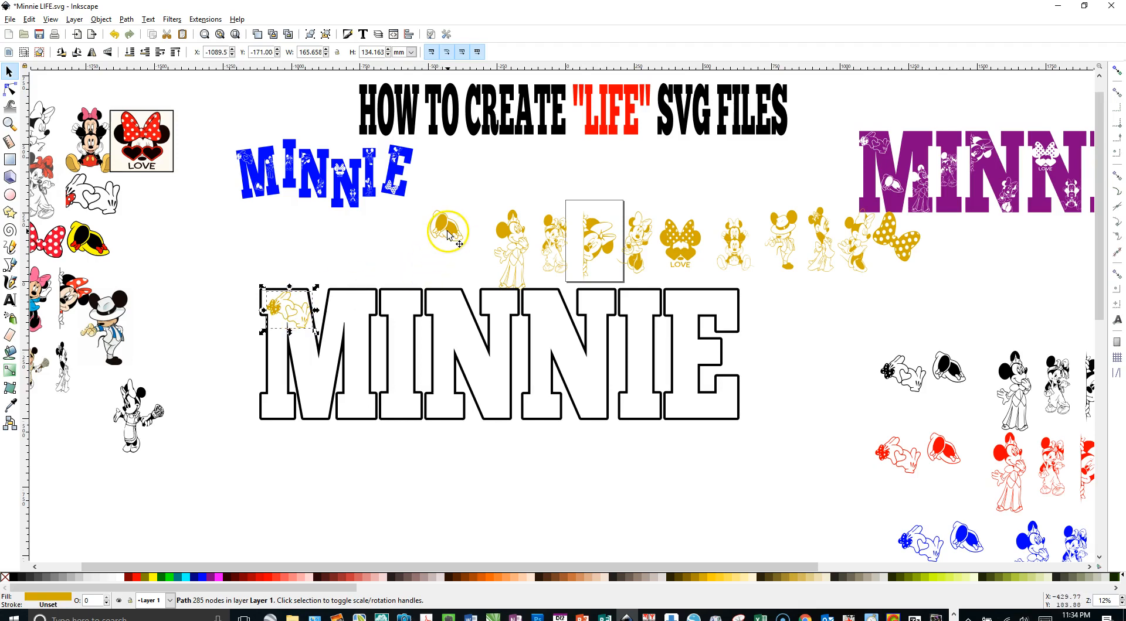
pyautogui.moveTo(444, 238); pyautogui.dragTo(312, 385)
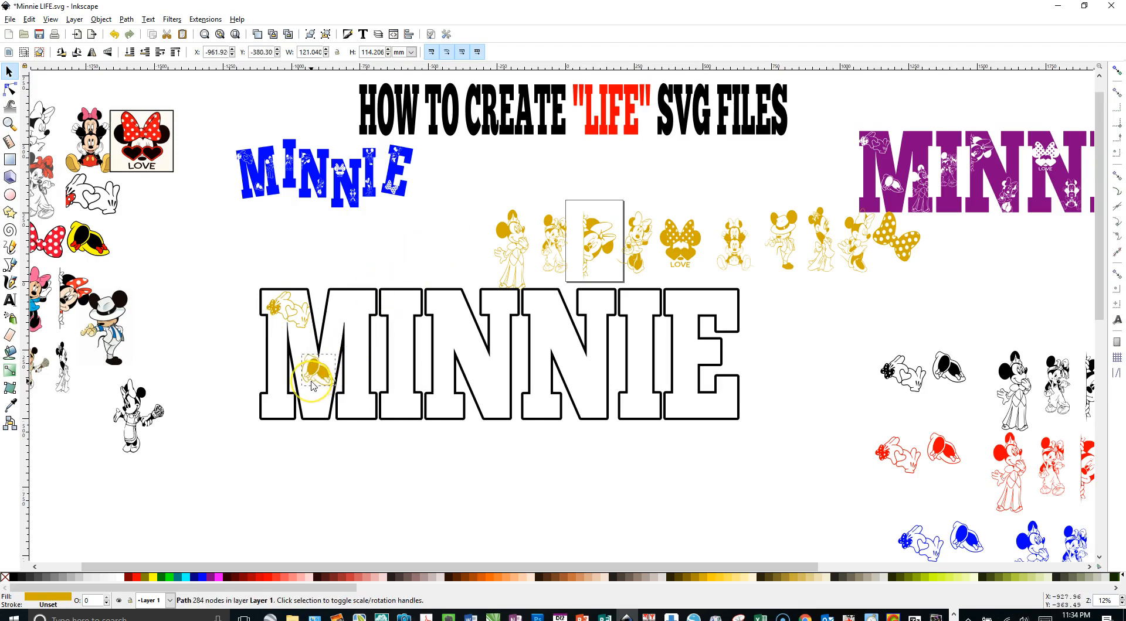
pyautogui.moveTo(516, 245)
pyautogui.mouseDown()
pyautogui.moveTo(363, 352)
pyautogui.moveTo(359, 376)
pyautogui.mouseUp()
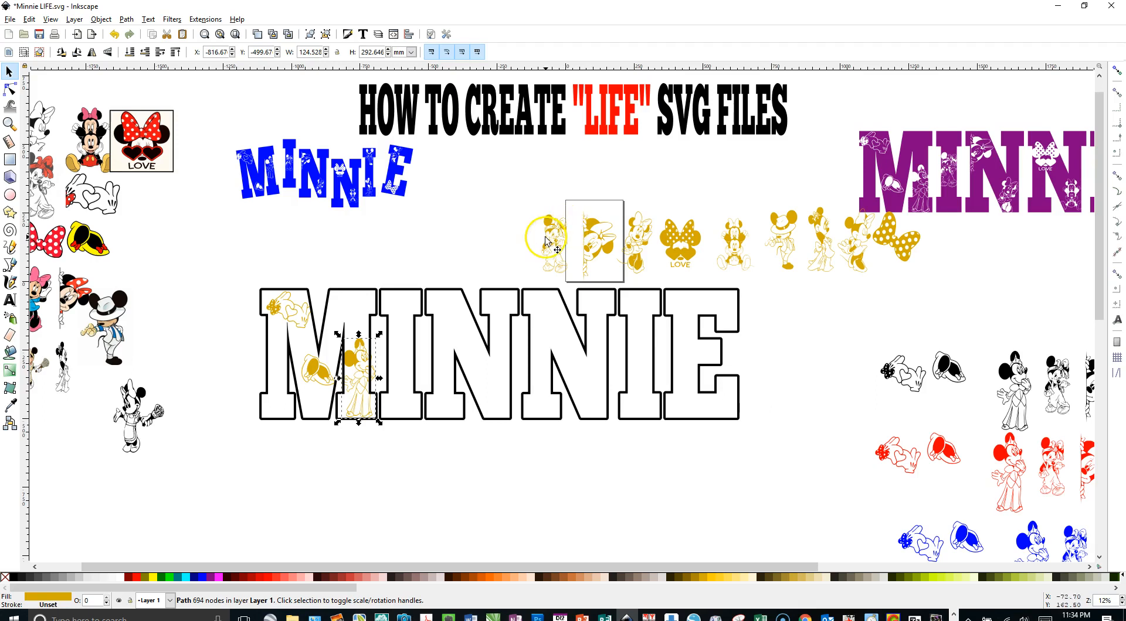
# Step: Place one gold Minnie figure on the first I, and the half Minnie face and another Minnie figure on the first N
pyautogui.moveTo(549, 241); pyautogui.dragTo(395, 349)
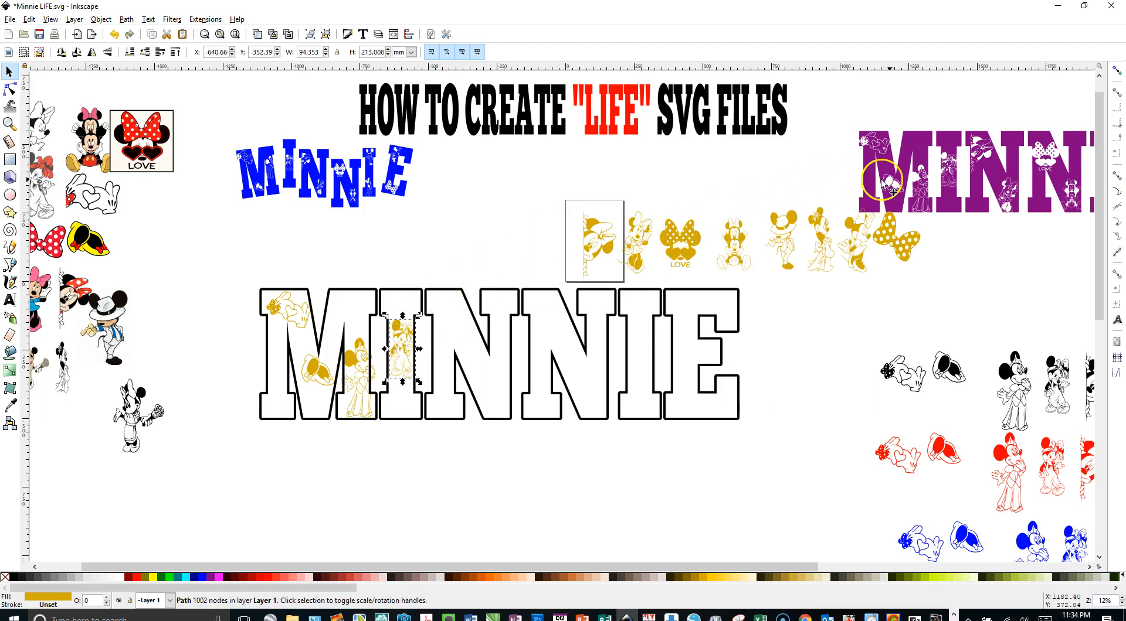
pyautogui.moveTo(603, 237); pyautogui.dragTo(447, 324)
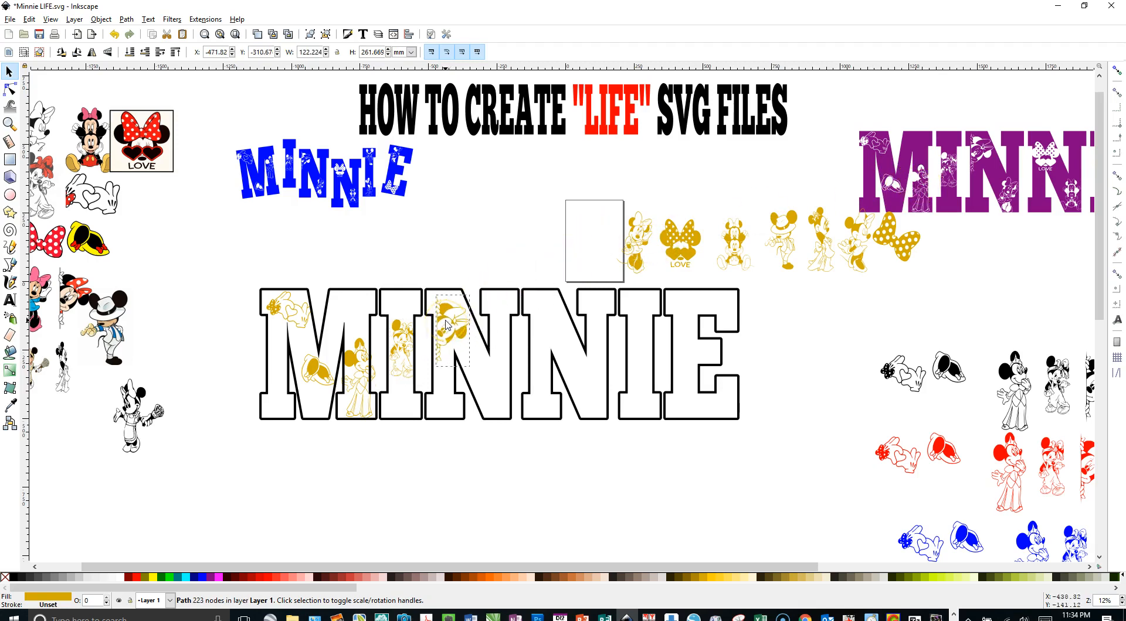
pyautogui.moveTo(639, 240); pyautogui.dragTo(495, 382)
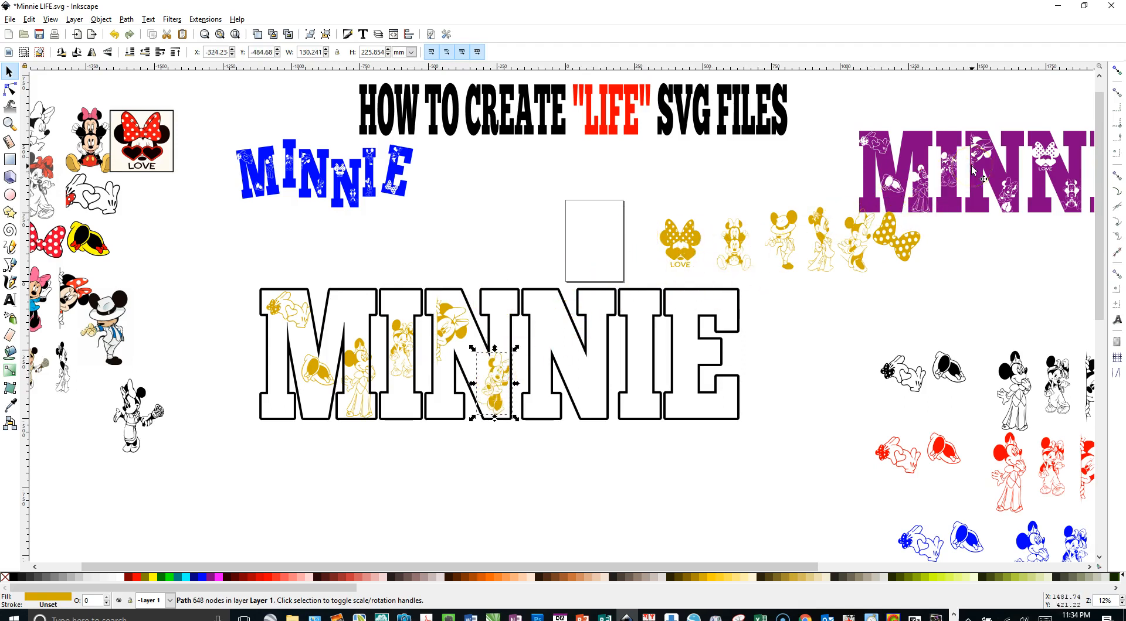
# Step: Place the gold LOVE face and the seated Minnie on the second N, and the character in a hat on the last I
pyautogui.moveTo(675, 241); pyautogui.dragTo(551, 329)
pyautogui.moveTo(726, 243); pyautogui.dragTo(587, 387)
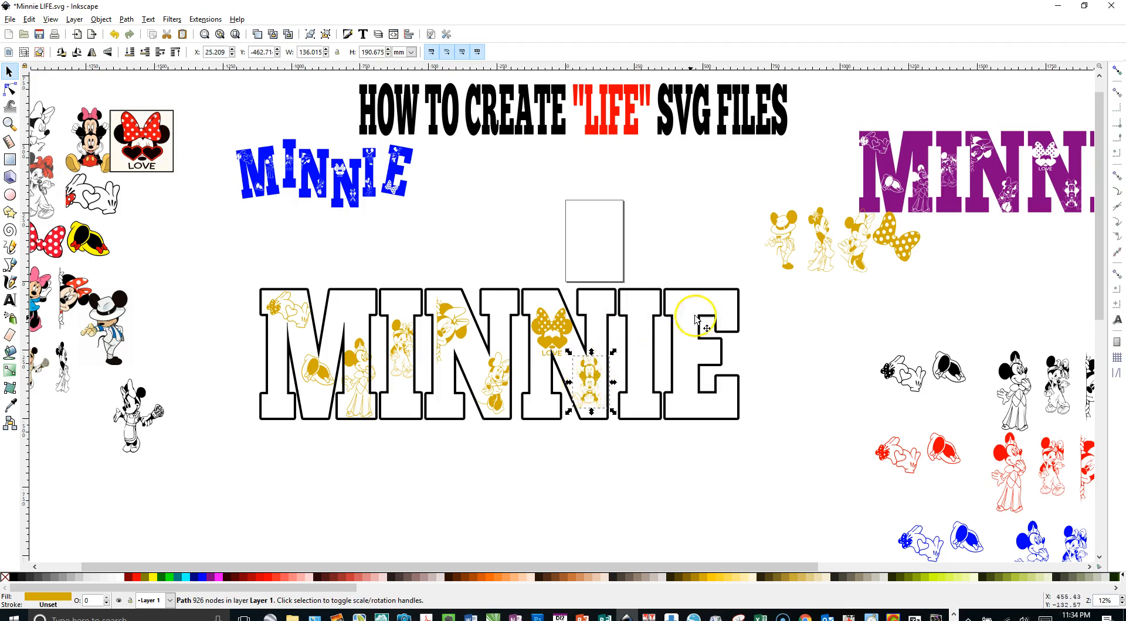
pyautogui.moveTo(789, 237); pyautogui.dragTo(643, 356)
# Step: Place a gold Minnie figure on the upper part of the E and the polka-dot bow on its lower part
pyautogui.moveTo(851, 258); pyautogui.dragTo(682, 349)
pyautogui.moveTo(901, 250); pyautogui.dragTo(694, 409)
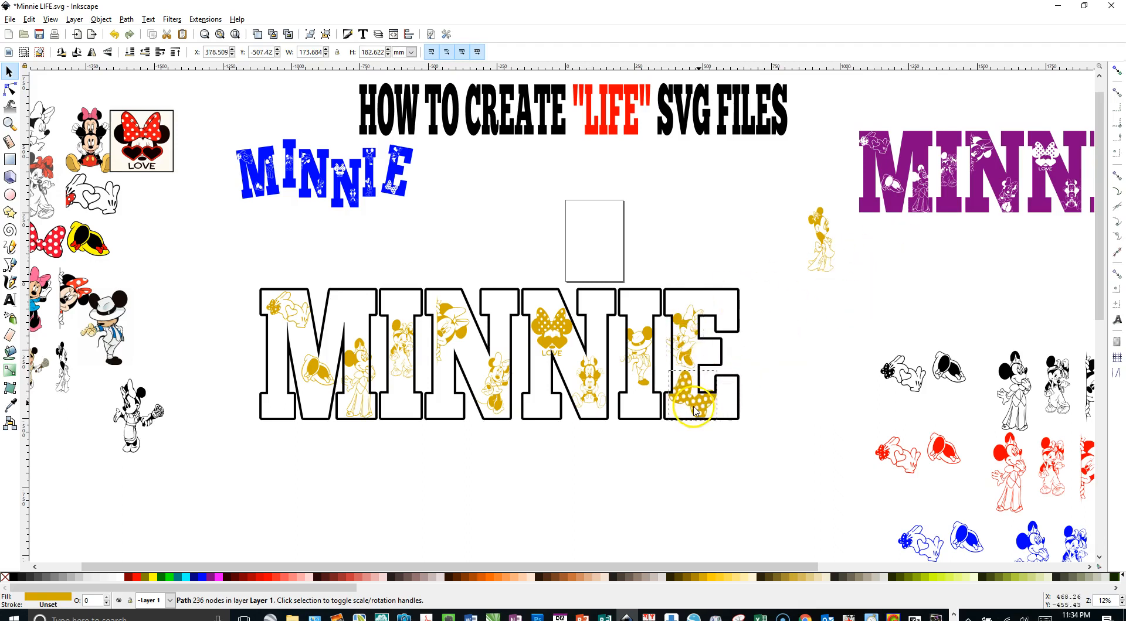
pyautogui.click(825, 321)
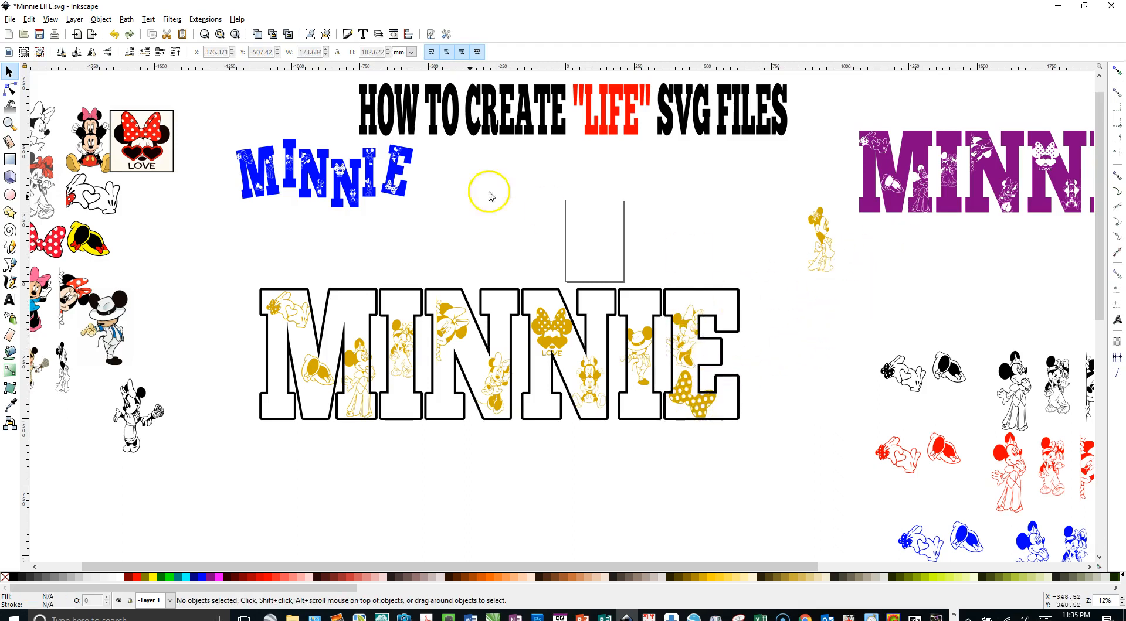
# Step: Select all the outlined MINNIE letters together with the gold characters placed on them for a path operation
pyautogui.moveTo(230, 261); pyautogui.dragTo(795, 461)
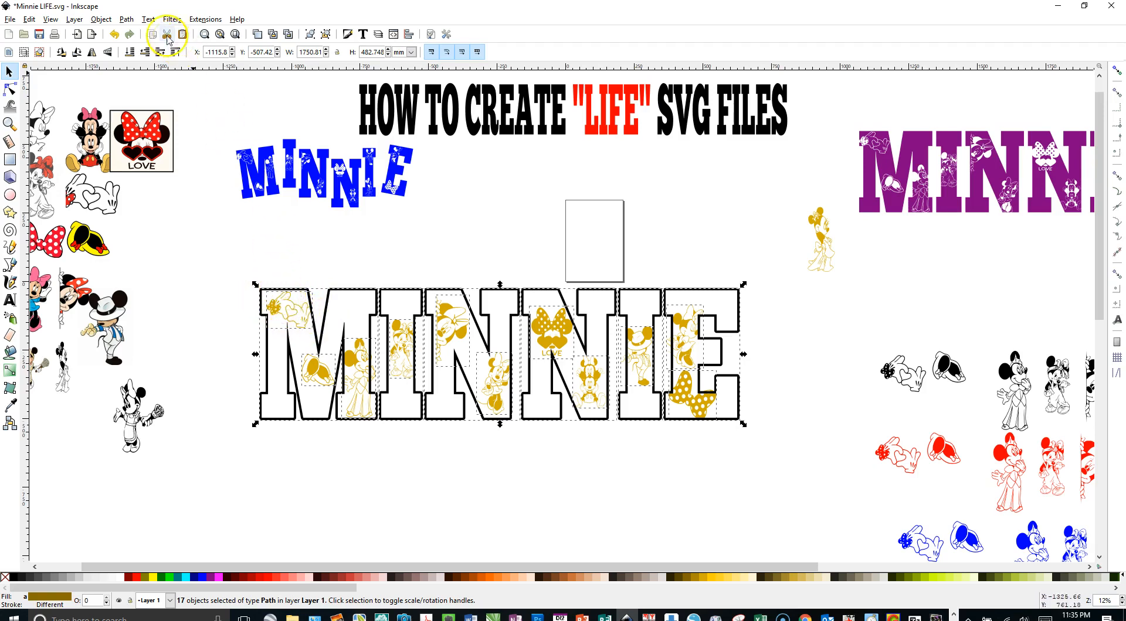
pyautogui.click(127, 20)
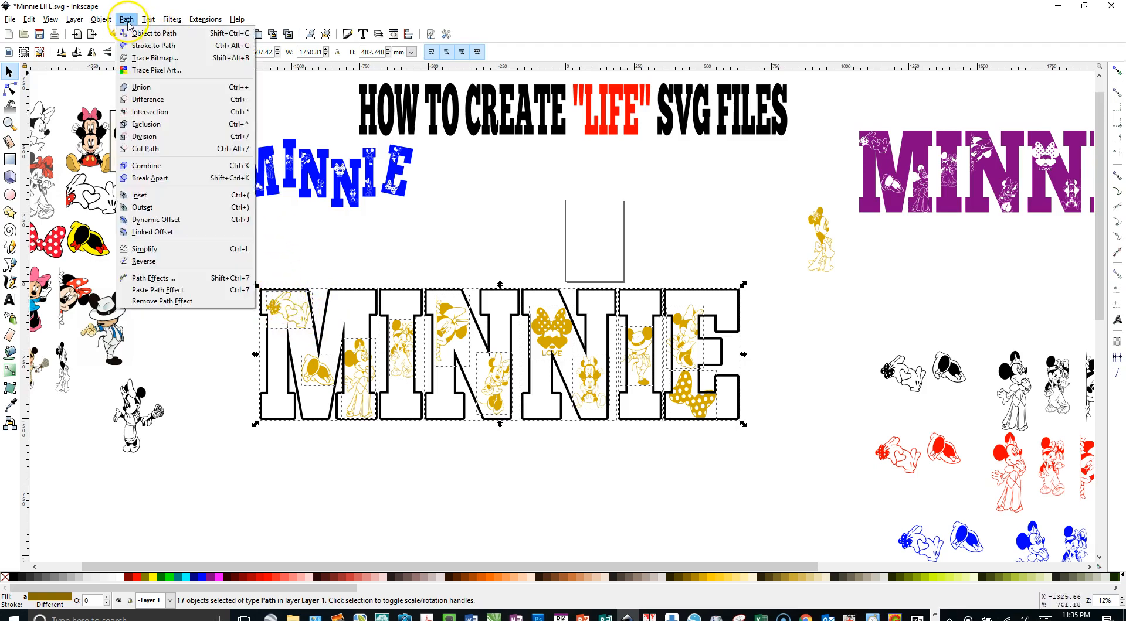
# Step: Unite the outlined MINNIE letters and the gold figures into one path and move it to test that everything is joined
pyautogui.click(136, 92)
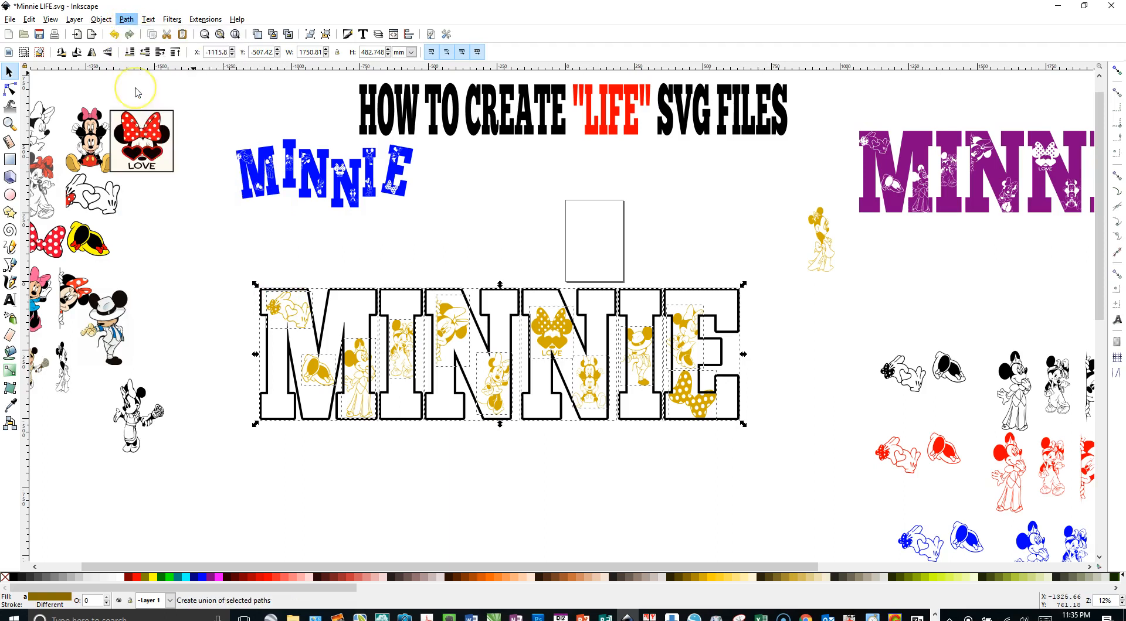
pyautogui.click(125, 23)
pyautogui.click(142, 87)
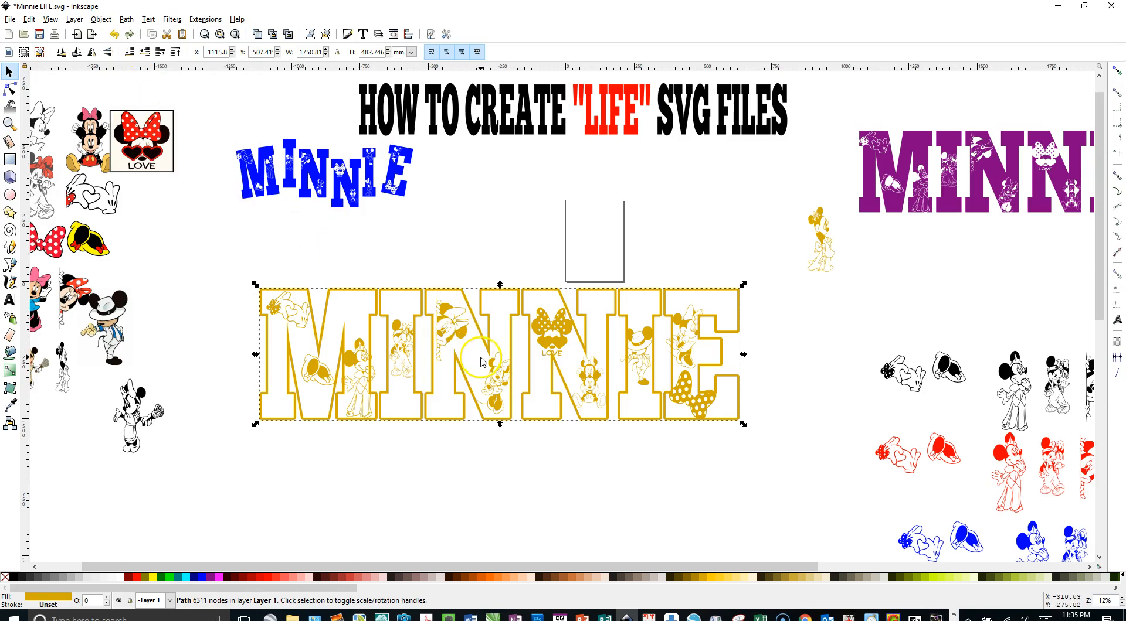
pyautogui.click(439, 260)
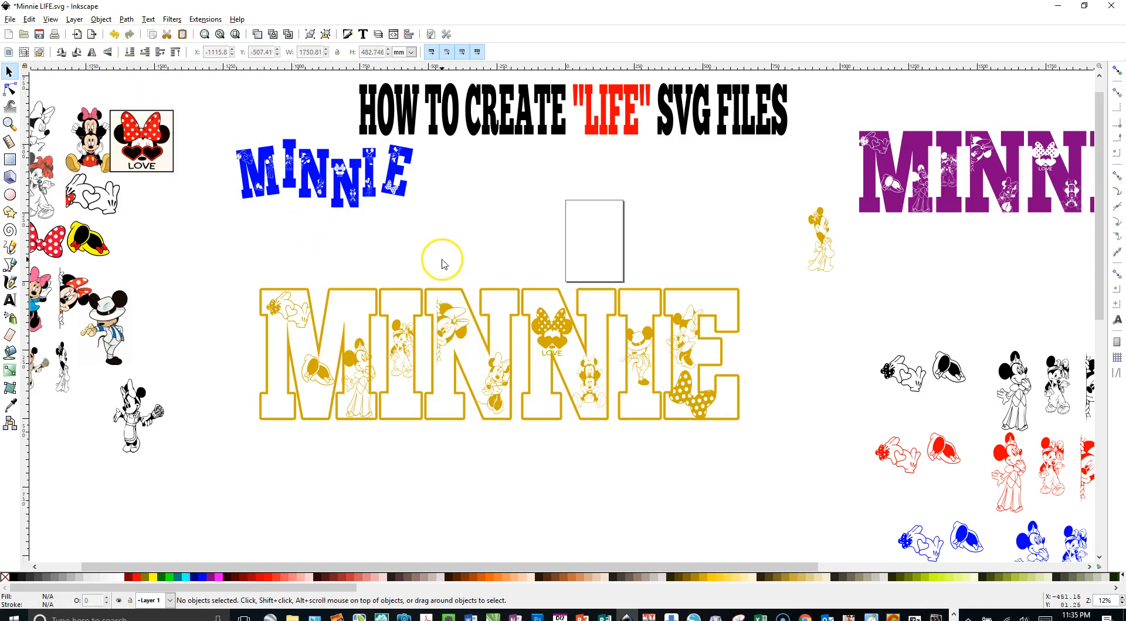
pyautogui.click(438, 309)
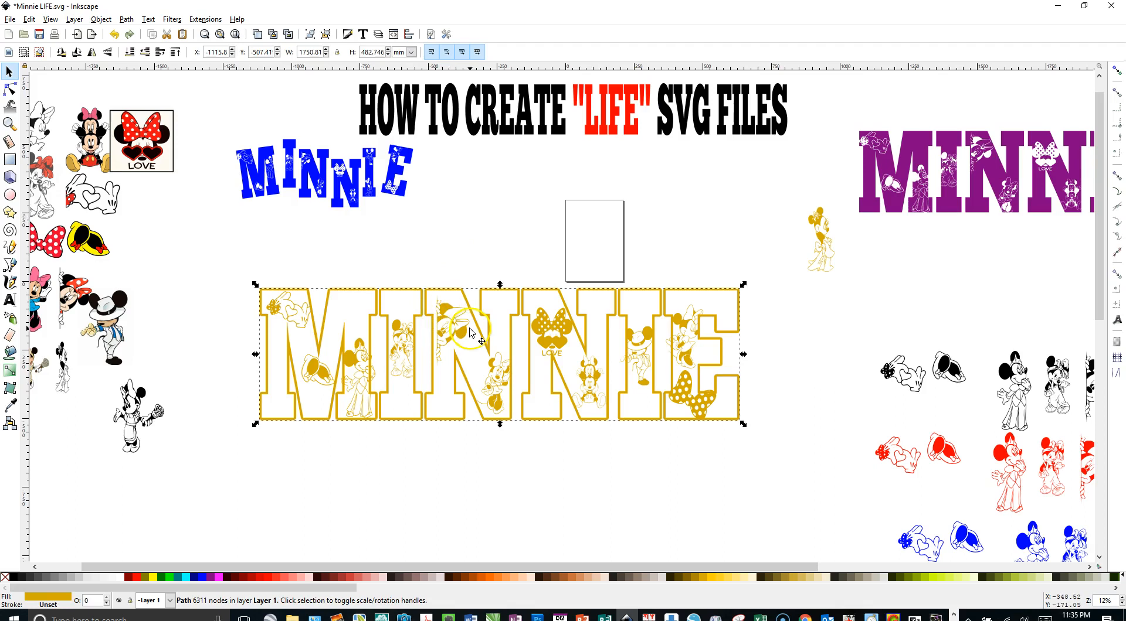
pyautogui.moveTo(469, 332); pyautogui.dragTo(413, 272)
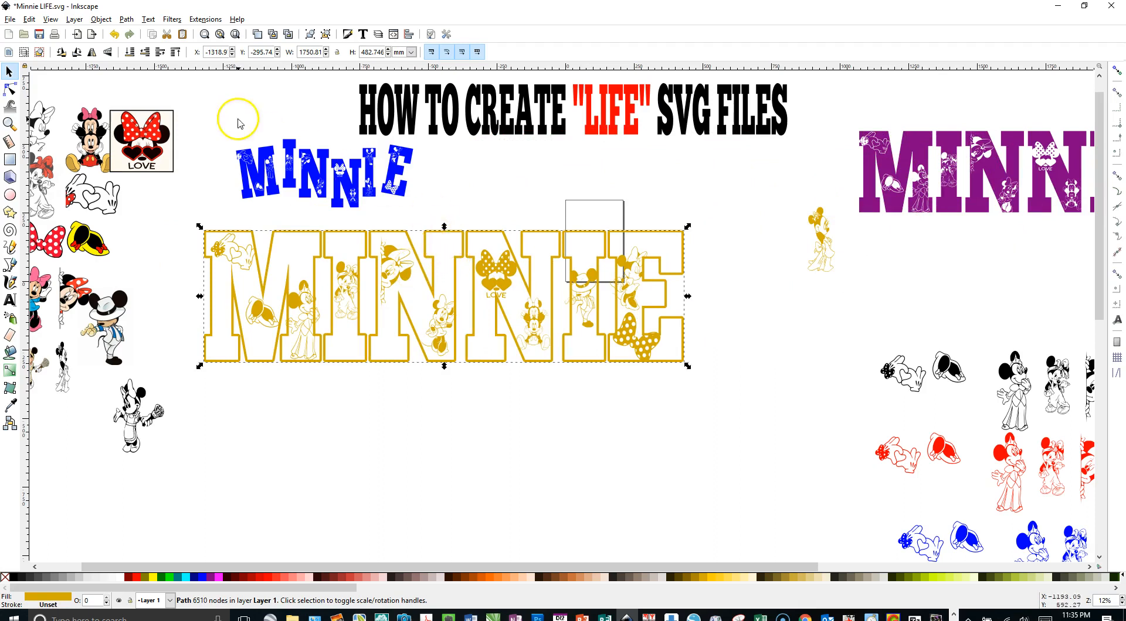
# Step: Undo the test move and the union so the outlined MINNIE letters and gold figures are separate objects again
pyautogui.click(115, 34)
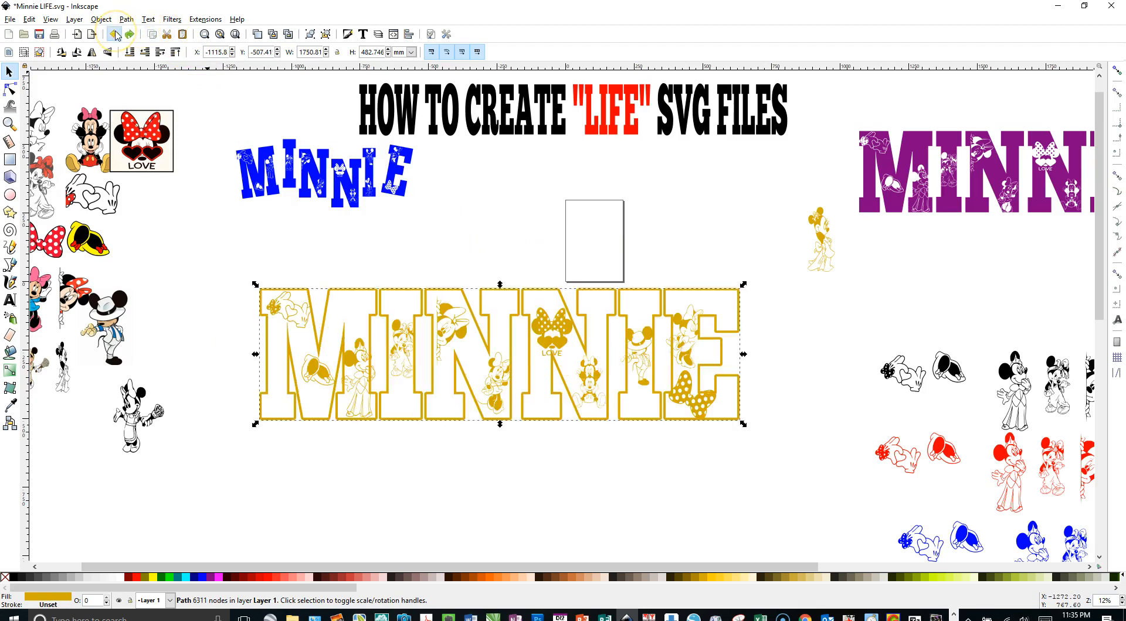
pyautogui.click(831, 253)
pyautogui.click(635, 352)
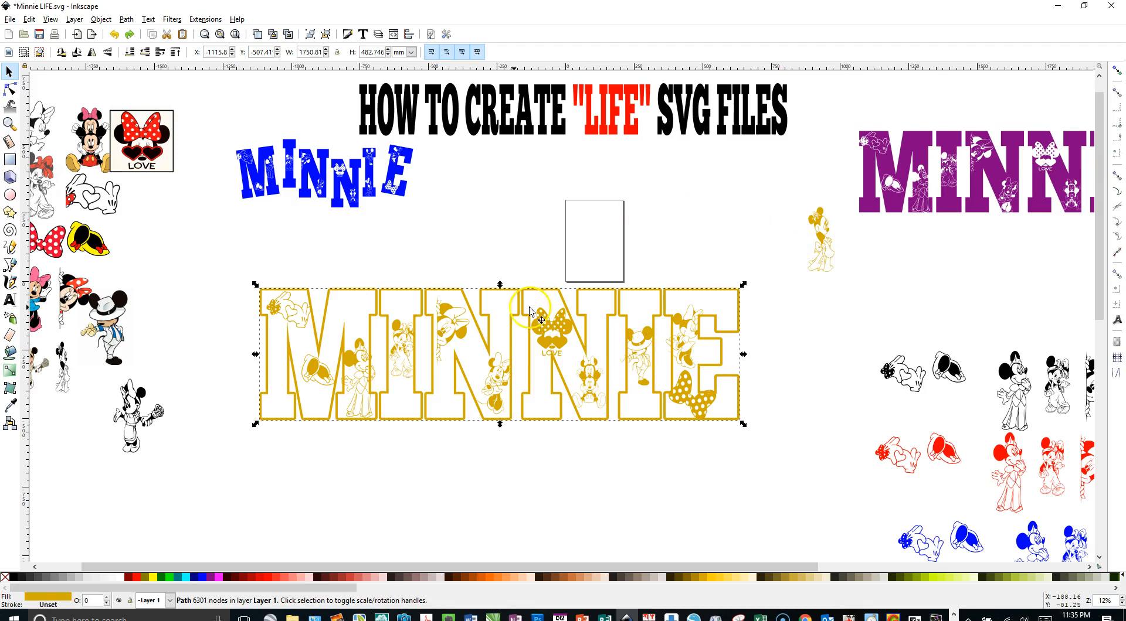
pyautogui.click(116, 35)
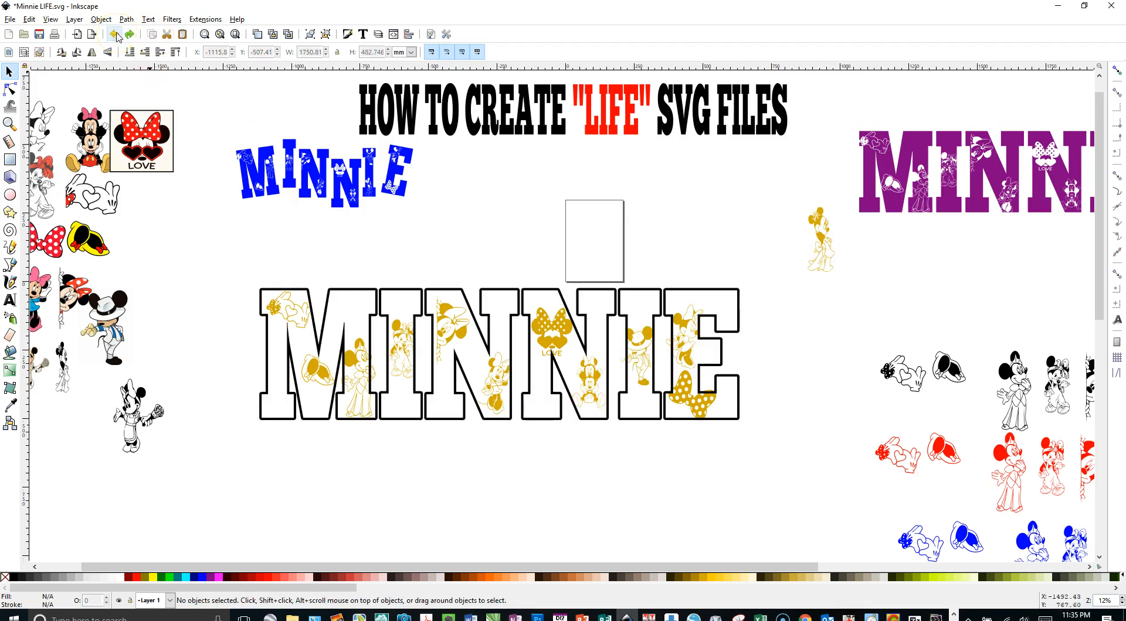
# Step: Move the figure in the second letter I to its upper half and place the spare gold figure in its lower half
pyautogui.doubleClick(635, 359)
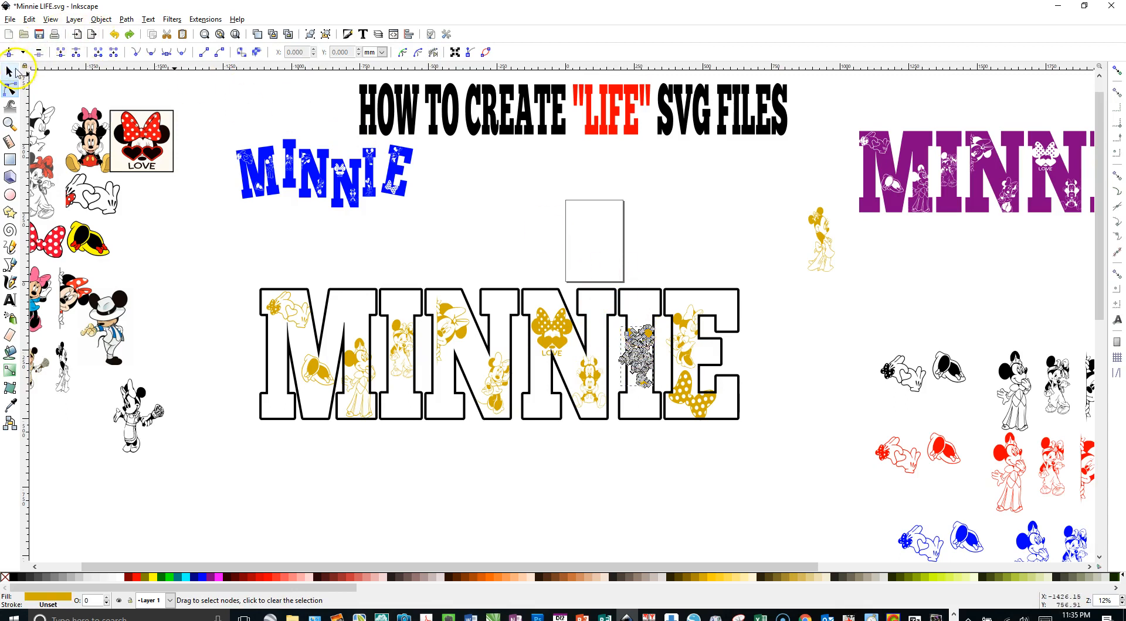
pyautogui.click(11, 74)
pyautogui.moveTo(638, 355); pyautogui.dragTo(640, 321)
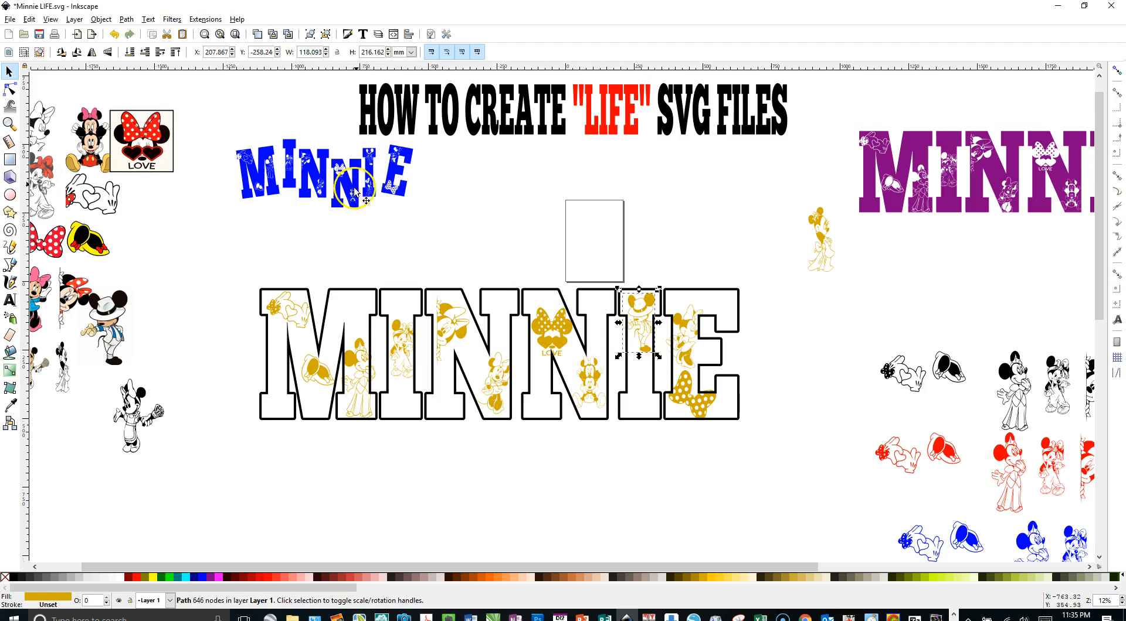
pyautogui.moveTo(815, 246); pyautogui.dragTo(641, 399)
pyautogui.click(791, 256)
# Step: Unite all the outlined MINNIE letters and the gold figures inside them into a single path
pyautogui.moveTo(221, 244)
pyautogui.mouseDown()
pyautogui.moveTo(568, 427)
pyautogui.moveTo(811, 497)
pyautogui.mouseUp()
pyautogui.click(126, 19)
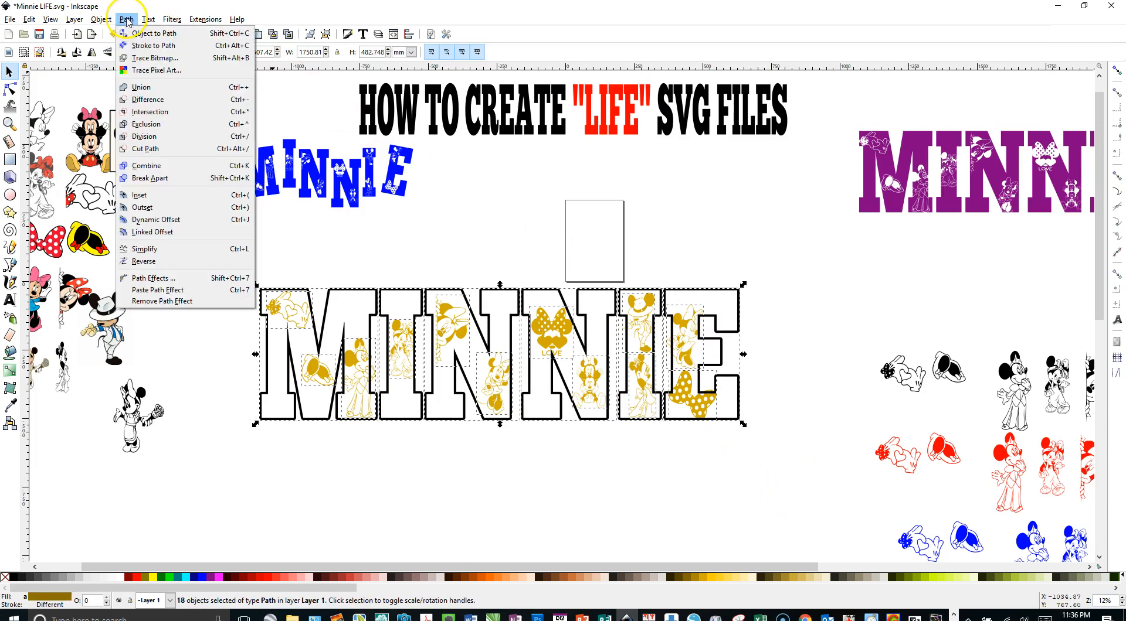
pyautogui.click(123, 94)
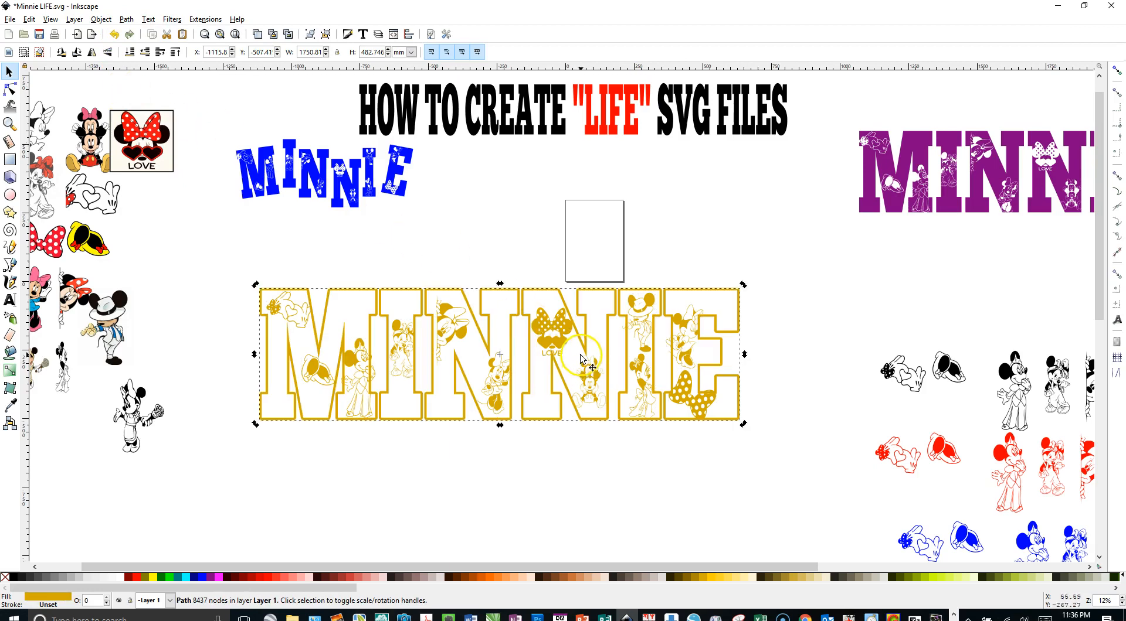
pyautogui.click(723, 398)
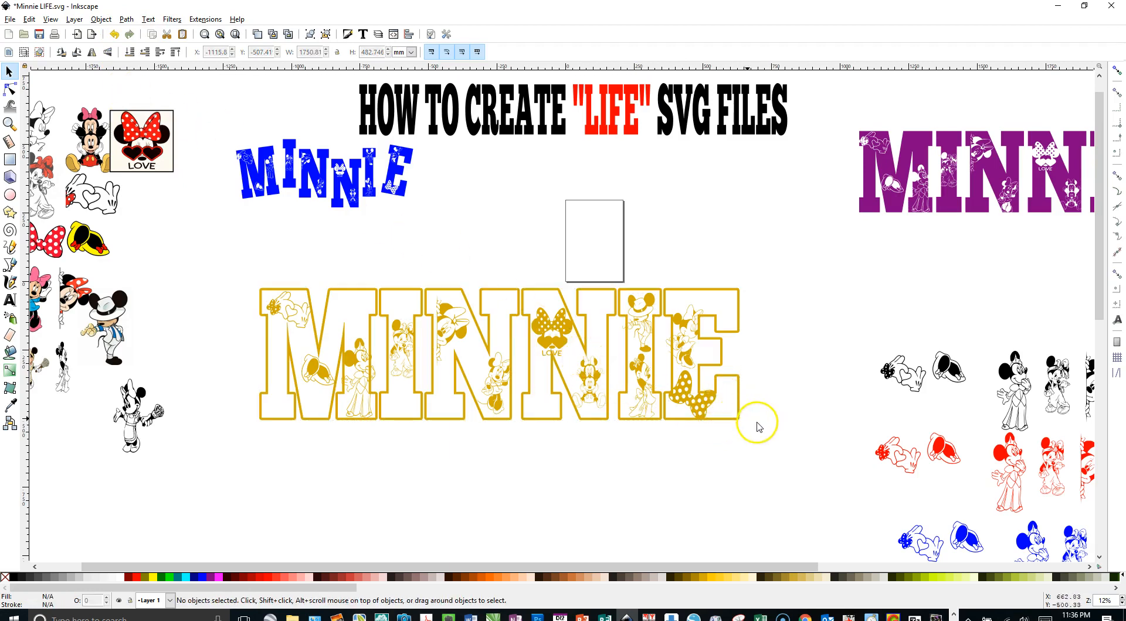
# Step: Scale the gold MINNIE design down to about 994 by 239 mm and place it under the title beside the small blue MINNIE
pyautogui.click(738, 404)
pyautogui.moveTo(745, 429); pyautogui.dragTo(642, 397)
pyautogui.moveTo(482, 356); pyautogui.dragTo(577, 197)
pyautogui.click(529, 348)
pyautogui.moveTo(529, 348); pyautogui.dragTo(603, 169)
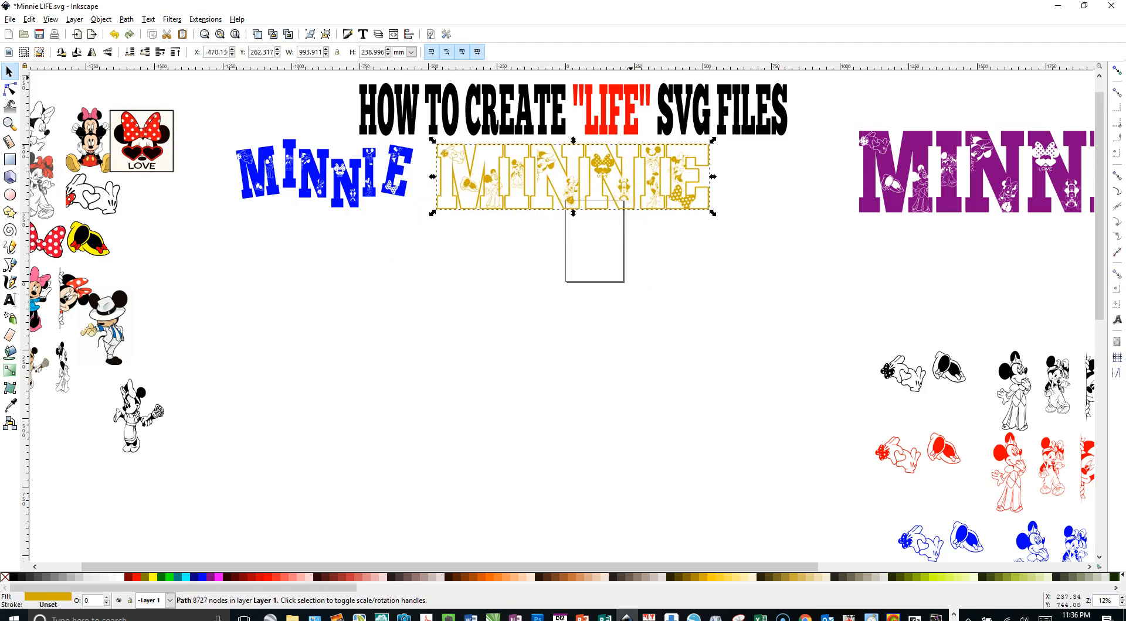
# Step: Move the large blue and orange MINNIE words up the canvas, placing blue directly under the gold design and orange below it
pyautogui.scroll(-5, 557, 358)
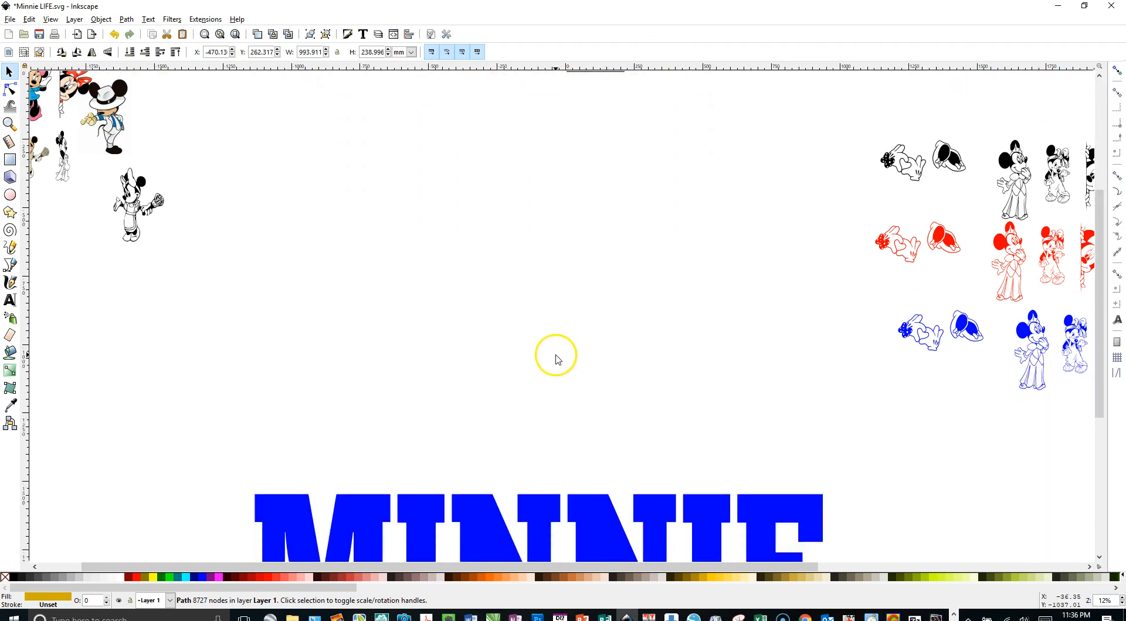
pyautogui.moveTo(572, 503); pyautogui.dragTo(576, 144)
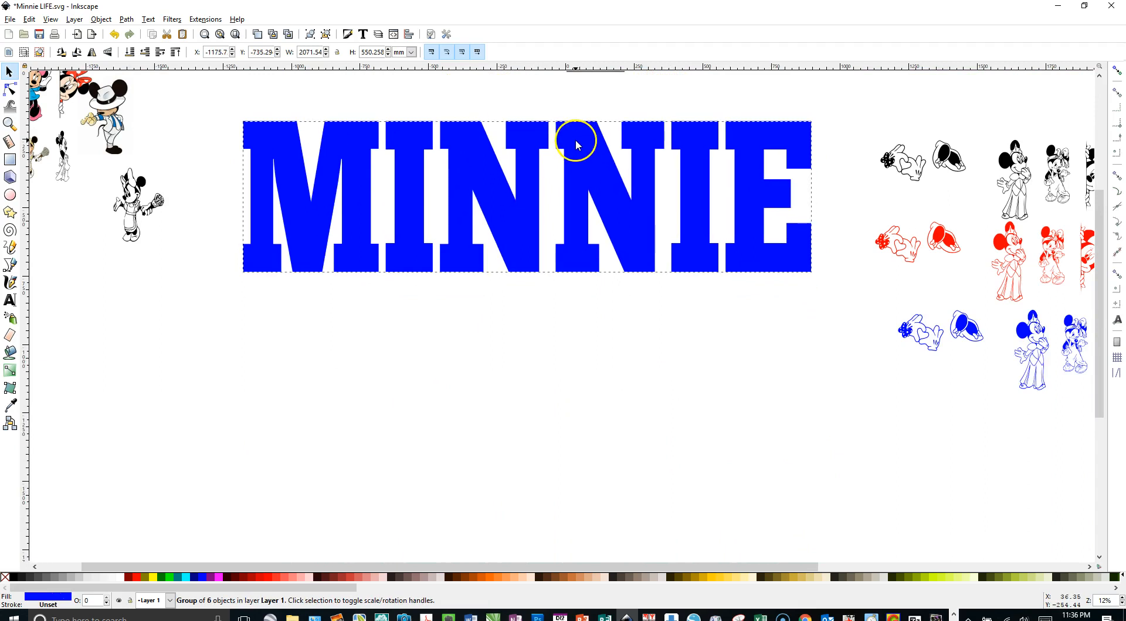
pyautogui.scroll(-5, 608, 361)
pyautogui.moveTo(579, 455); pyautogui.dragTo(583, 88)
pyautogui.scroll(5, 670, 243)
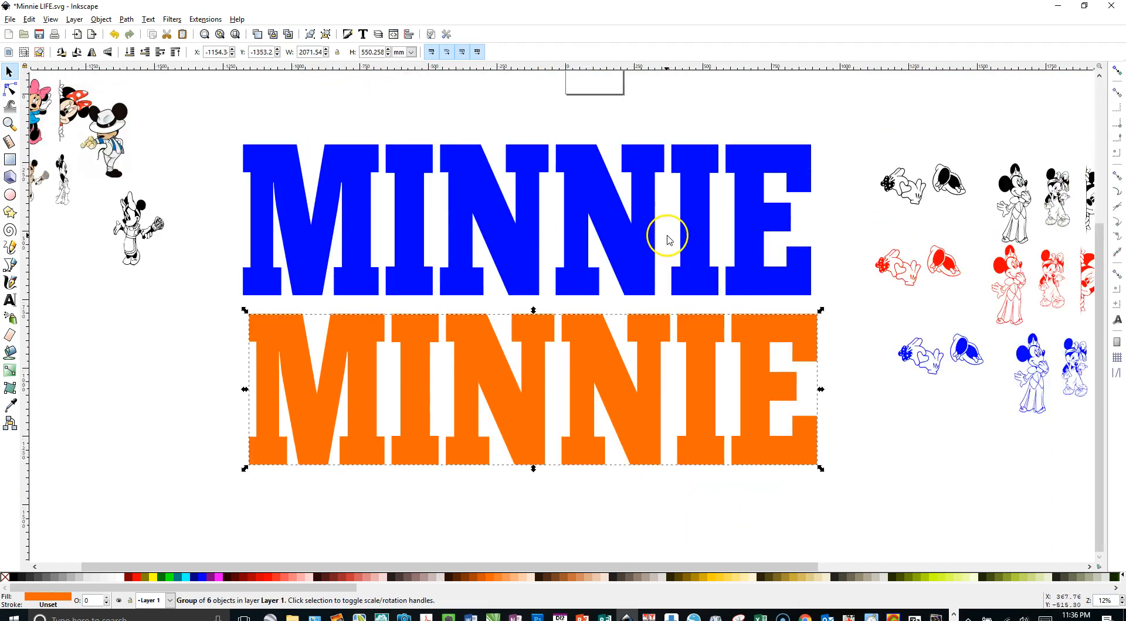
pyautogui.scroll(2, 670, 242)
pyautogui.moveTo(570, 285); pyautogui.dragTo(578, 182)
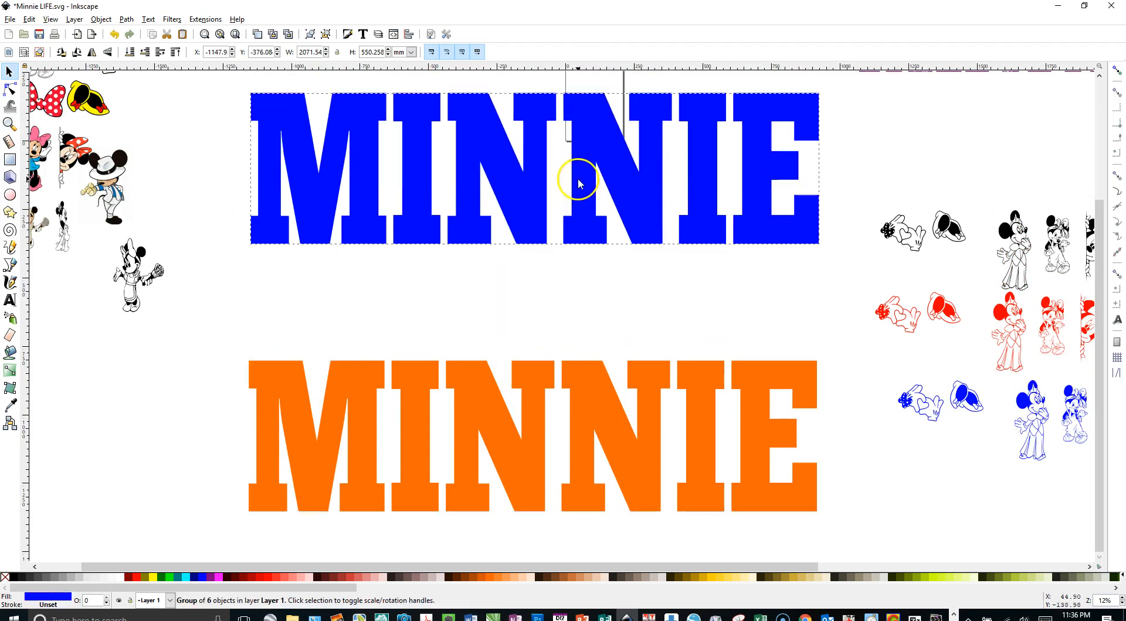
pyautogui.moveTo(603, 408); pyautogui.dragTo(586, 309)
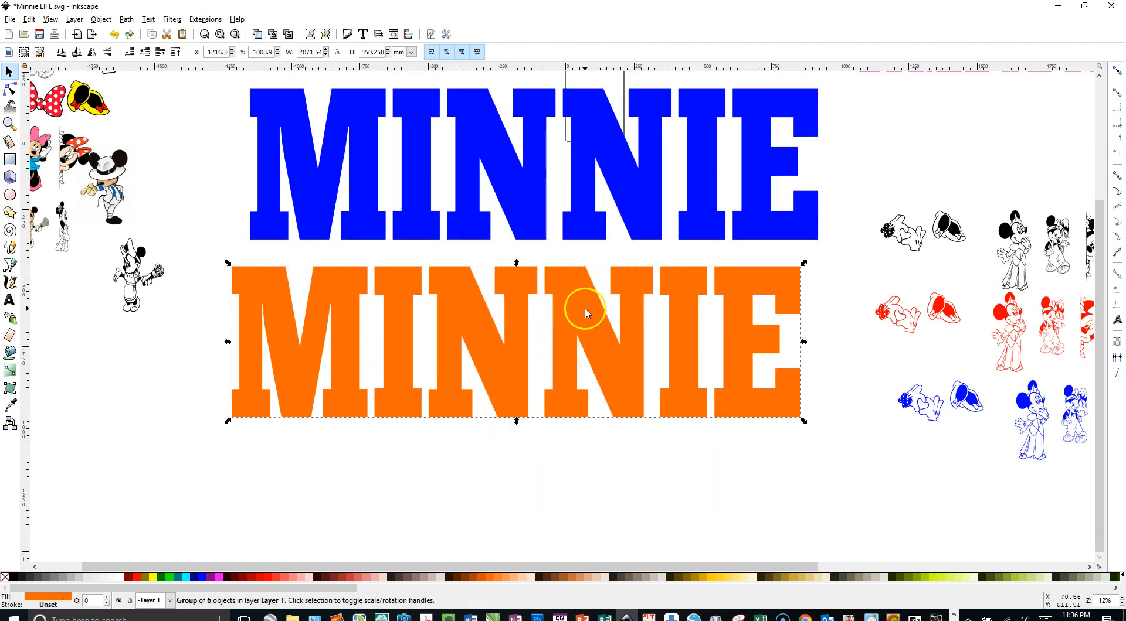
pyautogui.scroll(5, 666, 290)
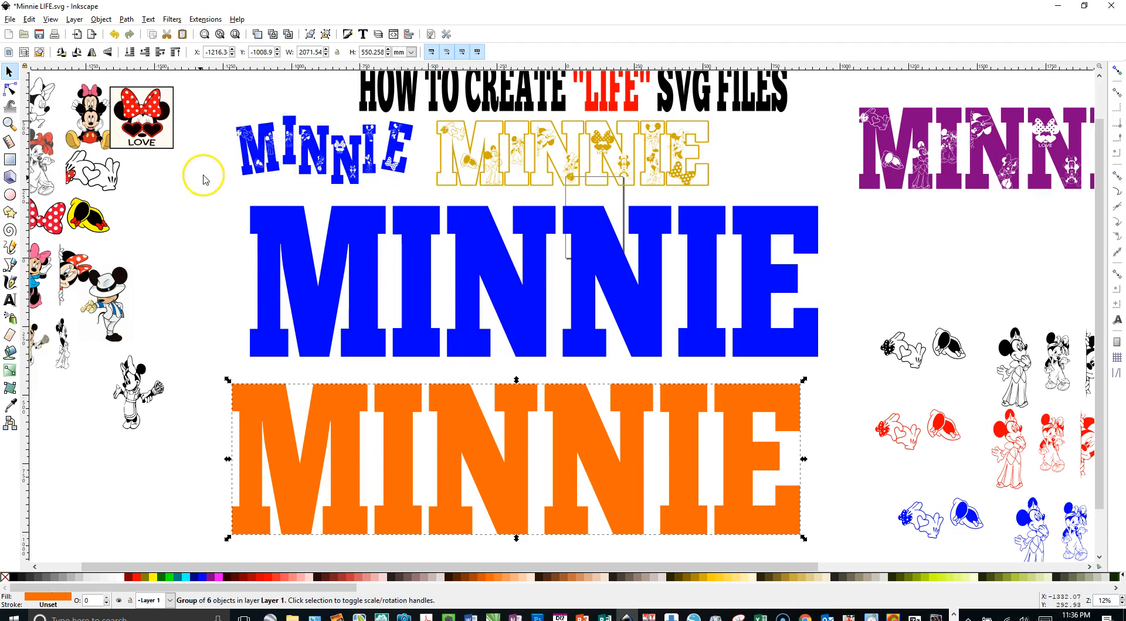
pyautogui.moveTo(472, 261); pyautogui.dragTo(502, 258)
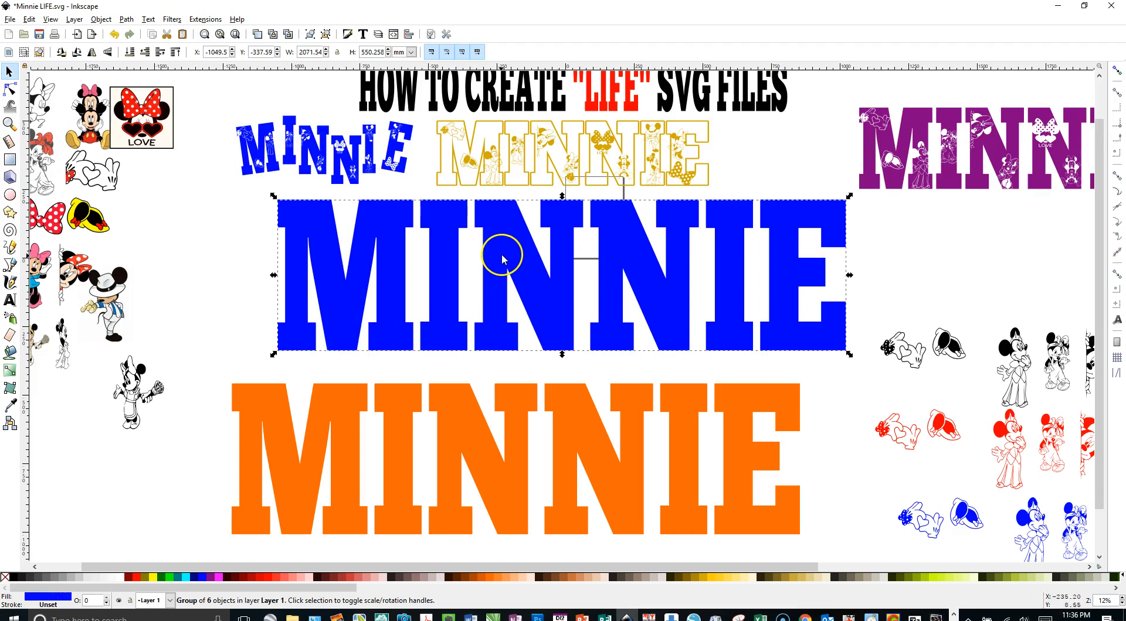
pyautogui.click(239, 238)
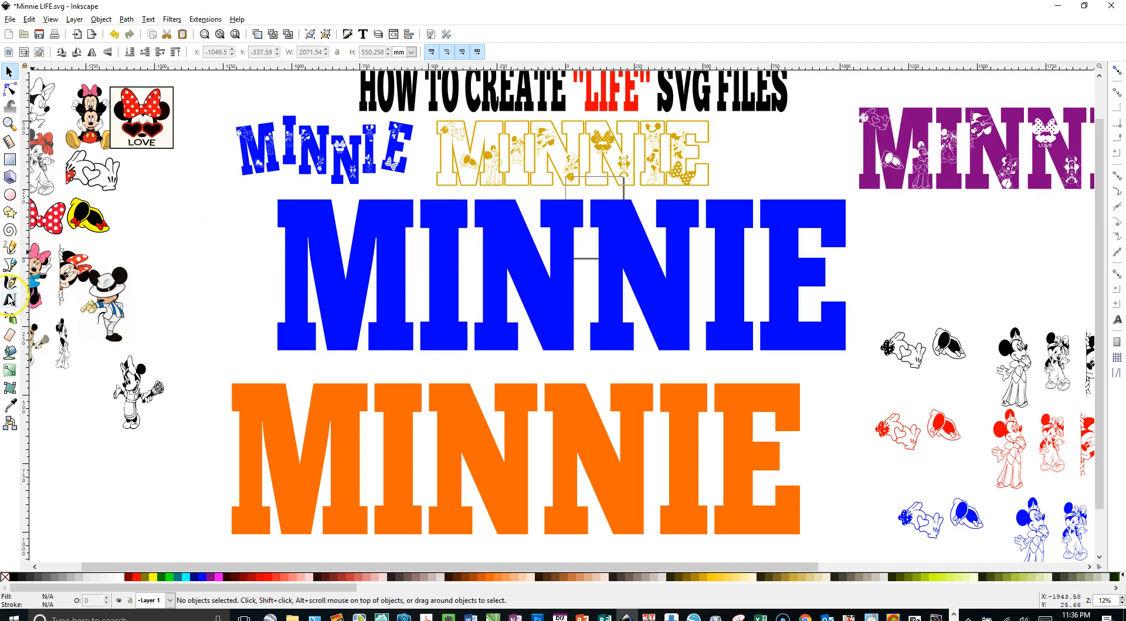
# Step: Draw a straight horizontal line about 2061 mm long across the middle of the large blue MINNIE with the Bezier tool
pyautogui.click(10, 265)
pyautogui.moveTo(276, 273); pyautogui.dragTo(841, 272)
pyautogui.doubleClick(841, 272)
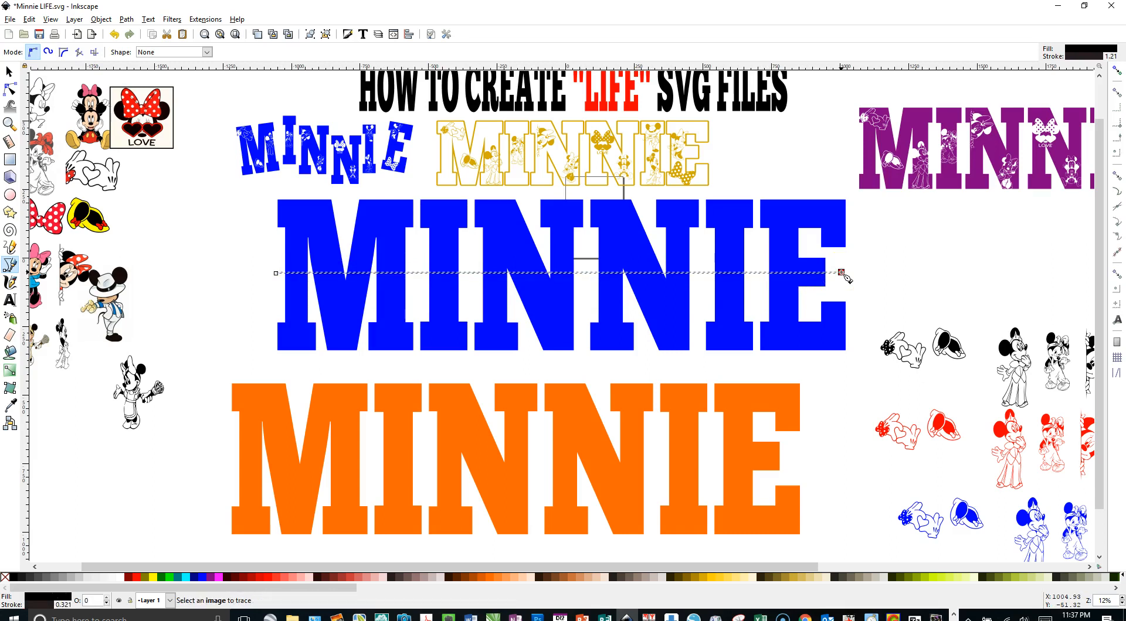
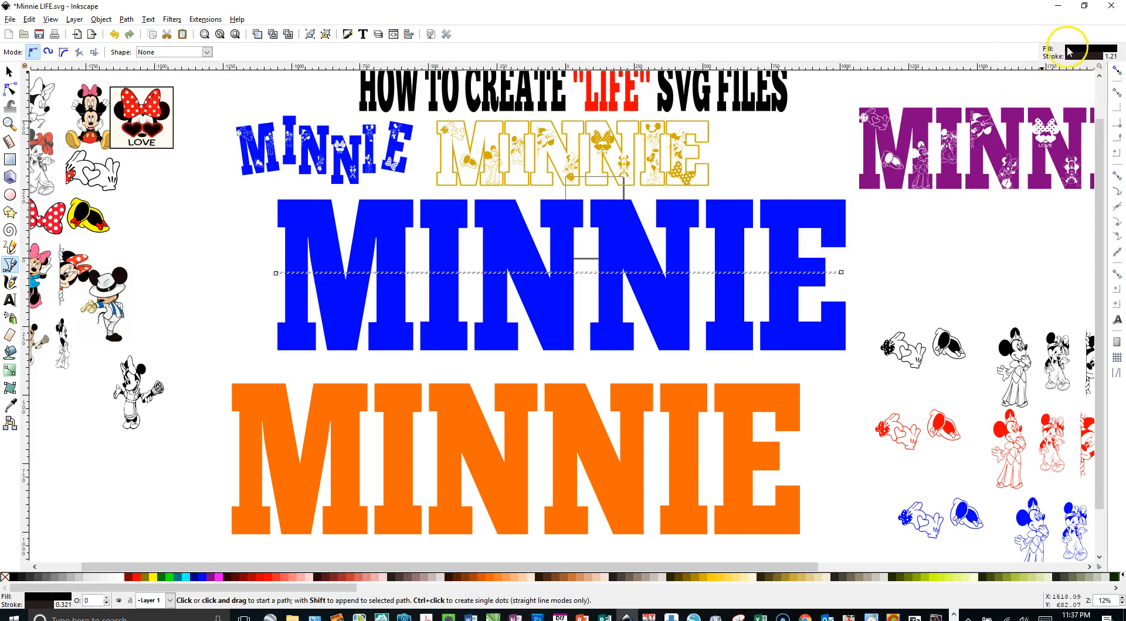
# Step: Remove the fill from the horizontal line drawn across the large blue MINNIE
pyautogui.click(347, 34)
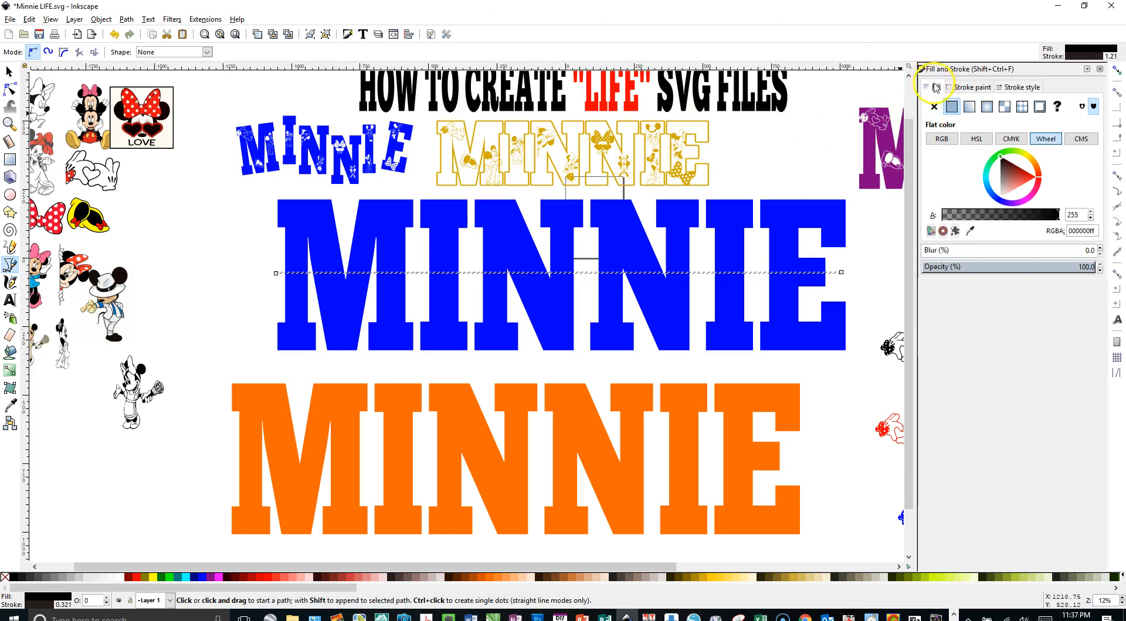
pyautogui.click(934, 107)
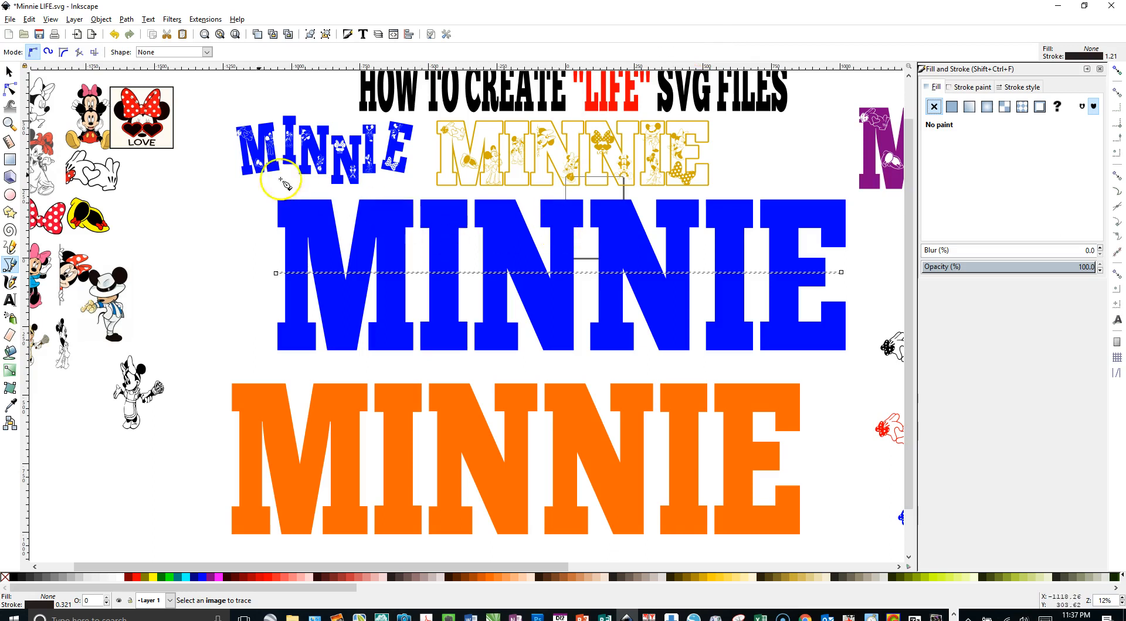
pyautogui.click(10, 72)
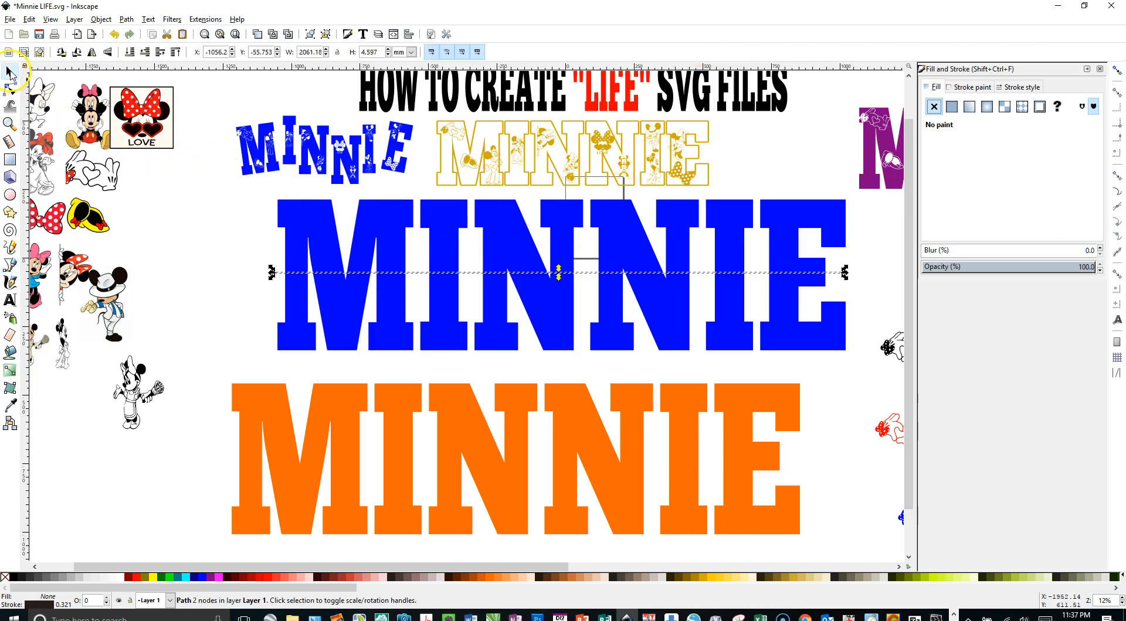
pyautogui.click(149, 194)
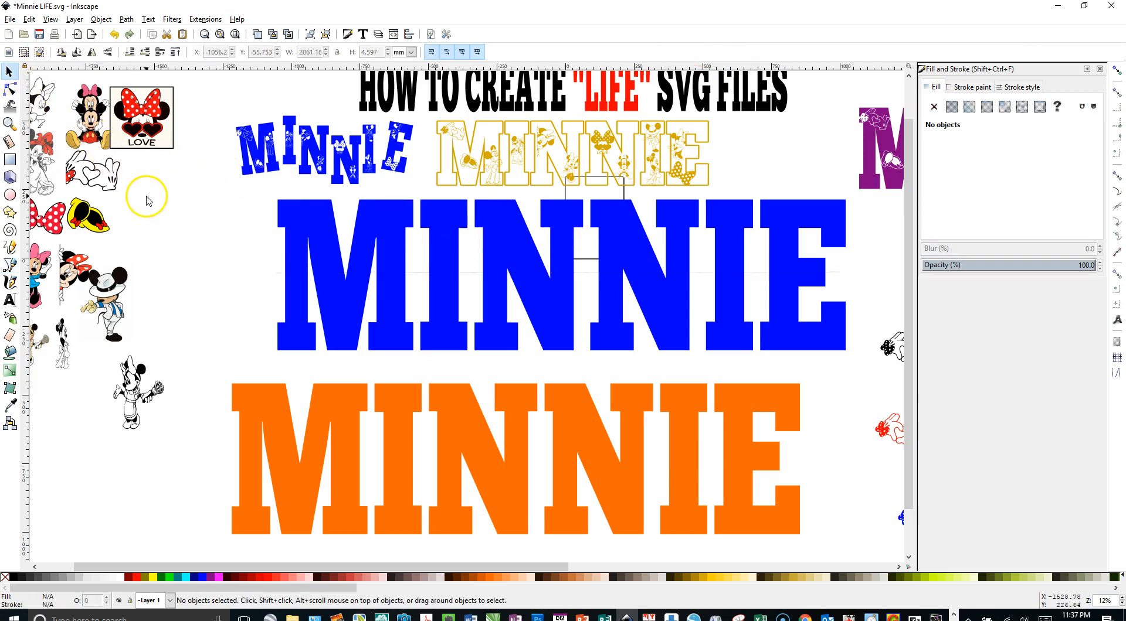
# Step: Set the horizontal line's stroke width to 1.721 mm and close the fill and stroke settings
pyautogui.click(273, 273)
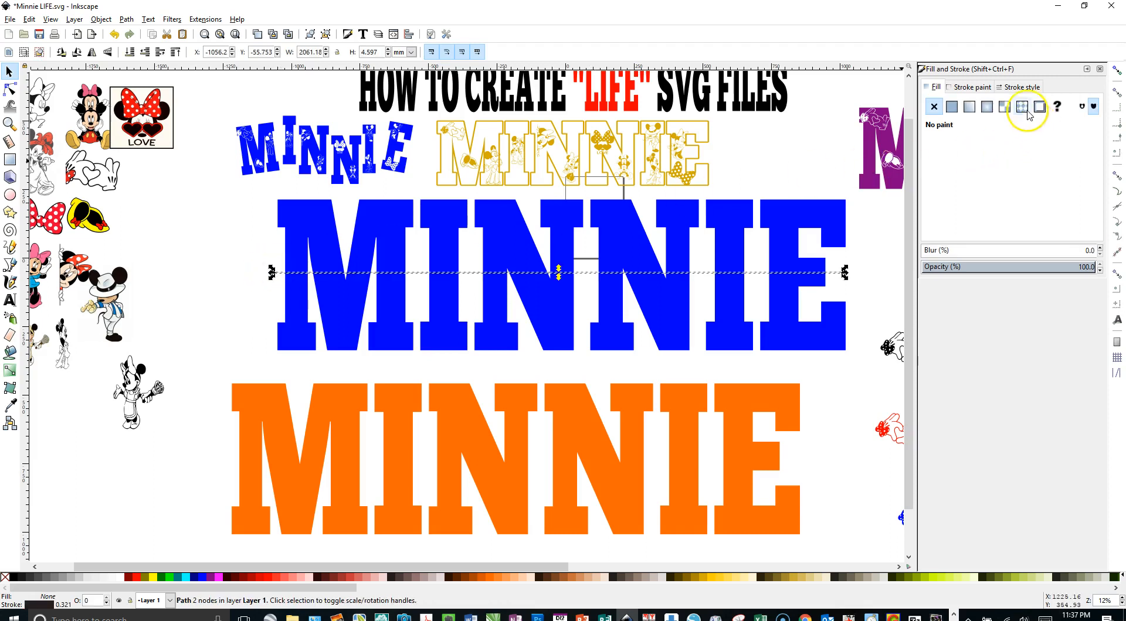
pyautogui.click(1021, 88)
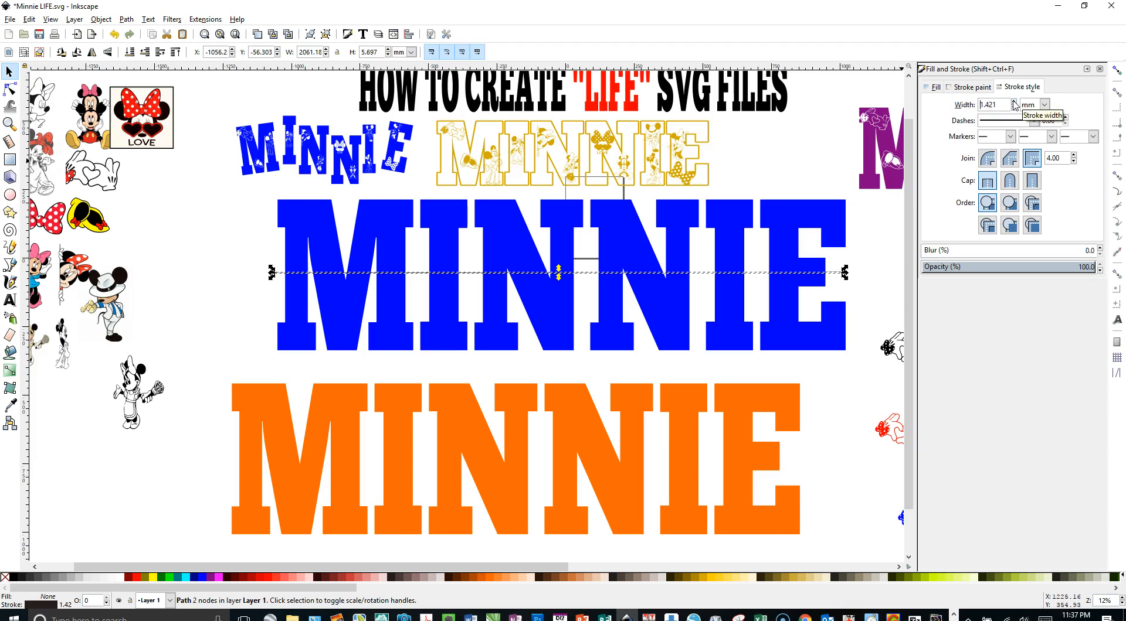
pyautogui.click(225, 207)
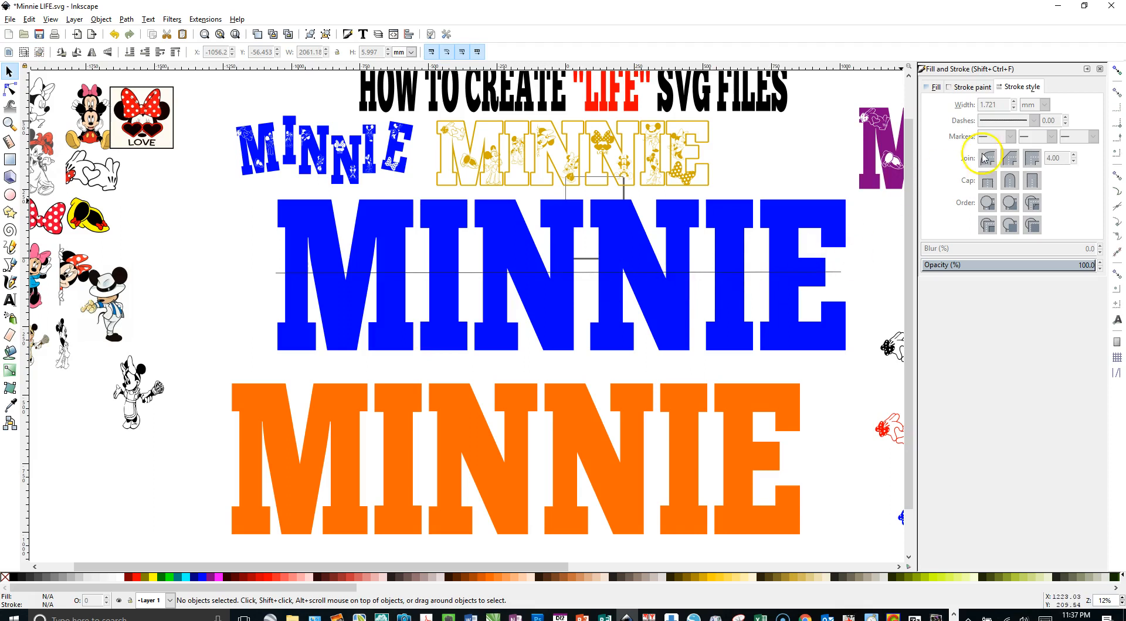
pyautogui.click(1101, 69)
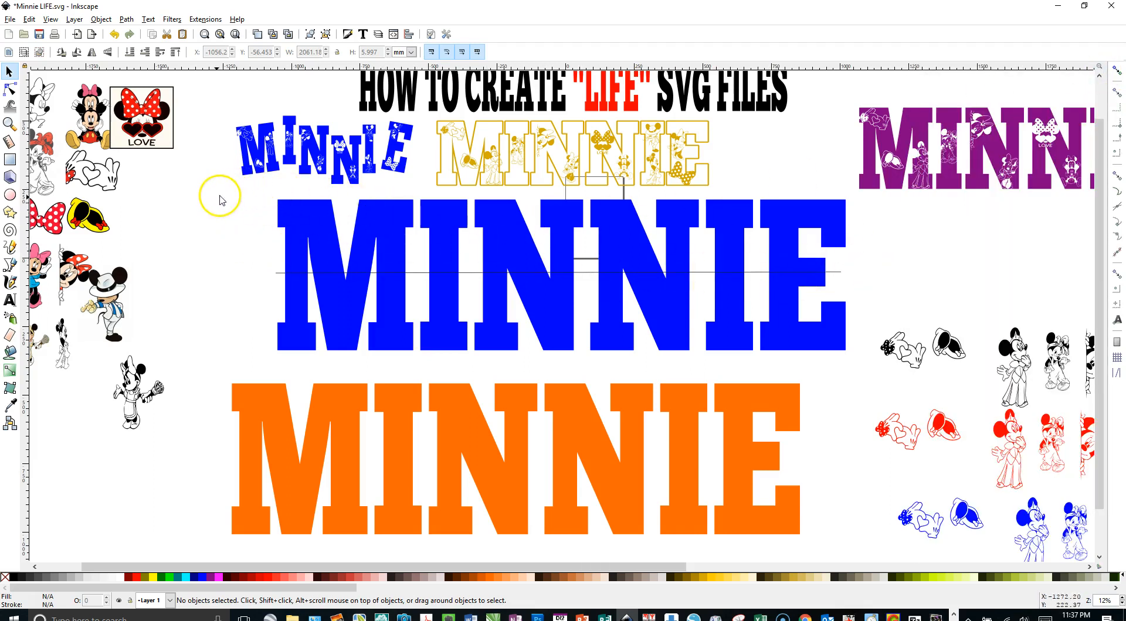
# Step: Try to subtract the horizontal line from the large blue MINNIE group with the Difference operation
pyautogui.moveTo(225, 188); pyautogui.dragTo(882, 362)
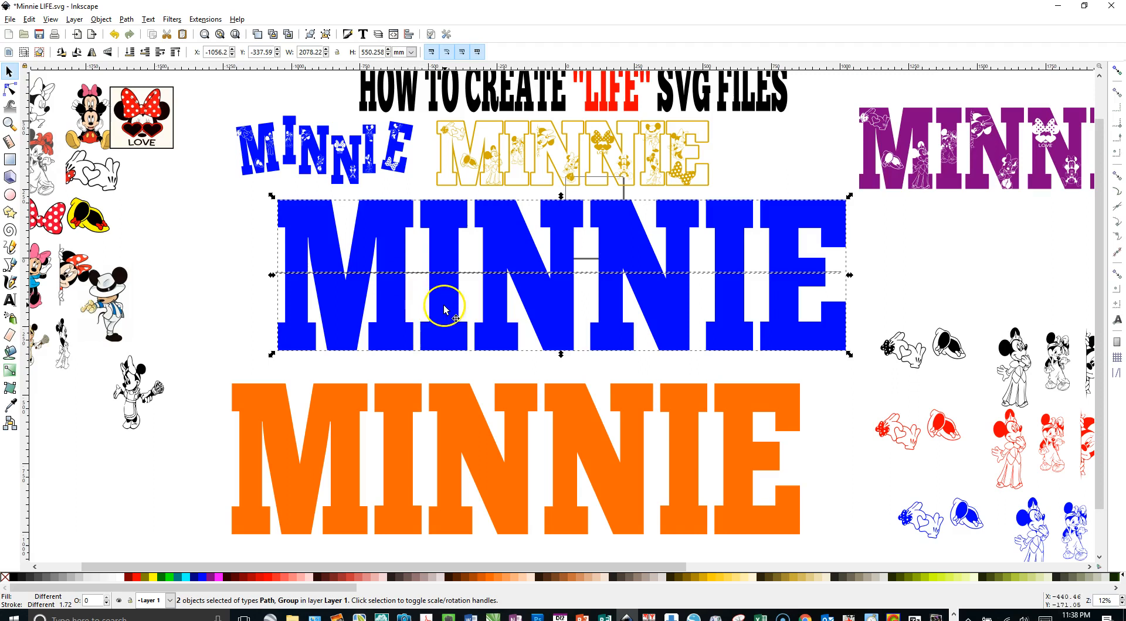
pyautogui.click(126, 19)
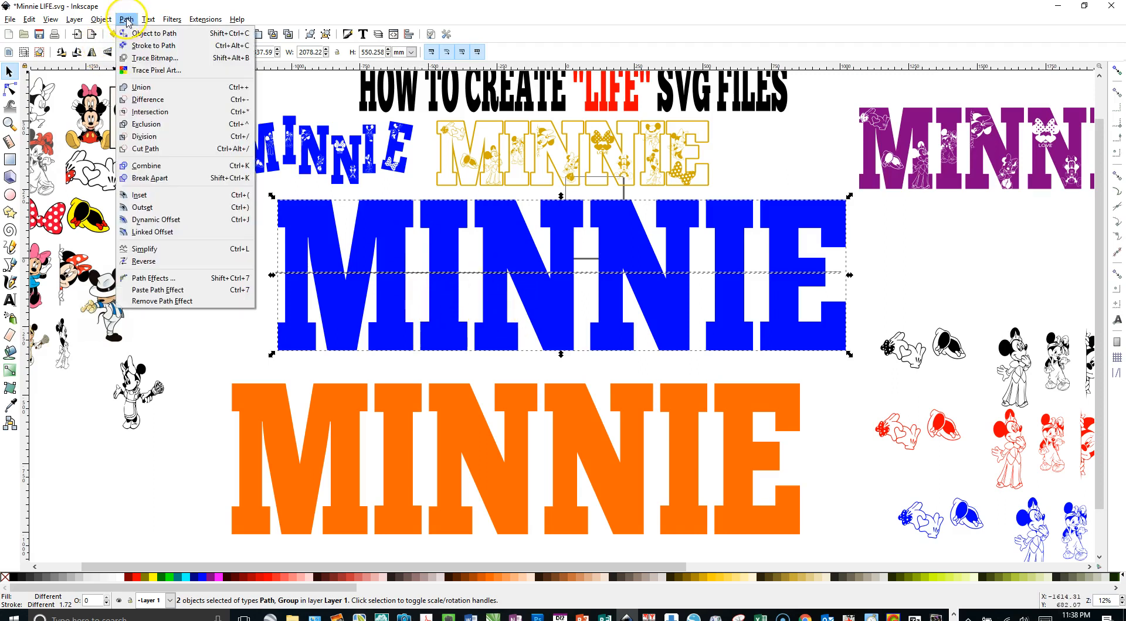
pyautogui.click(142, 99)
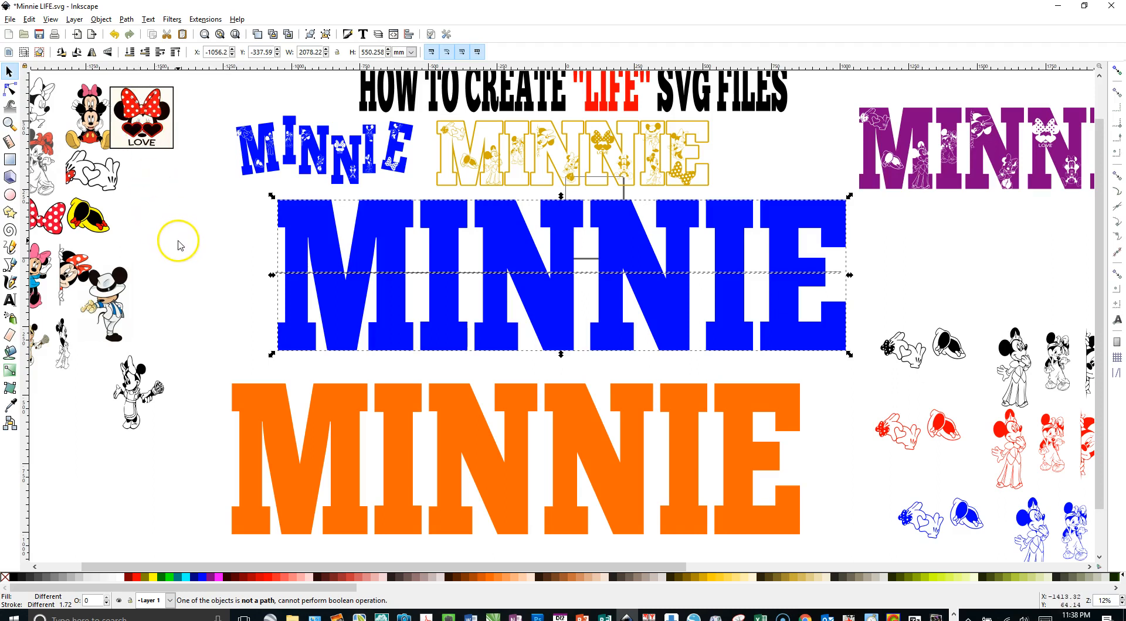
# Step: Try to intersect the horizontal line with the large blue MINNIE group using the Intersection operation
pyautogui.click(223, 263)
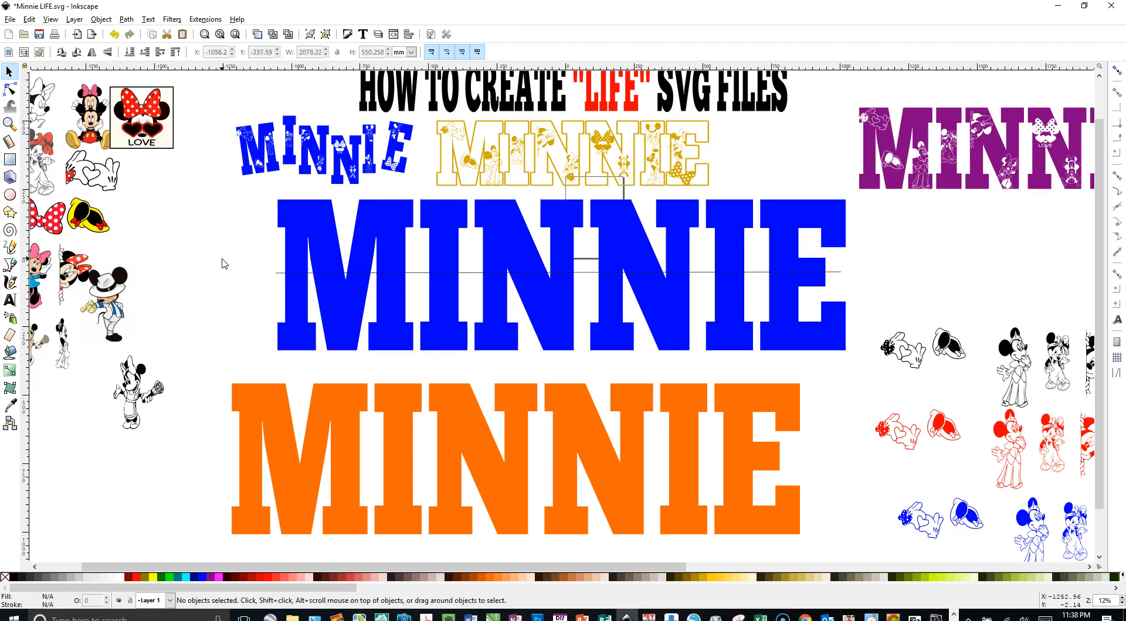
pyautogui.moveTo(266, 194); pyautogui.dragTo(865, 364)
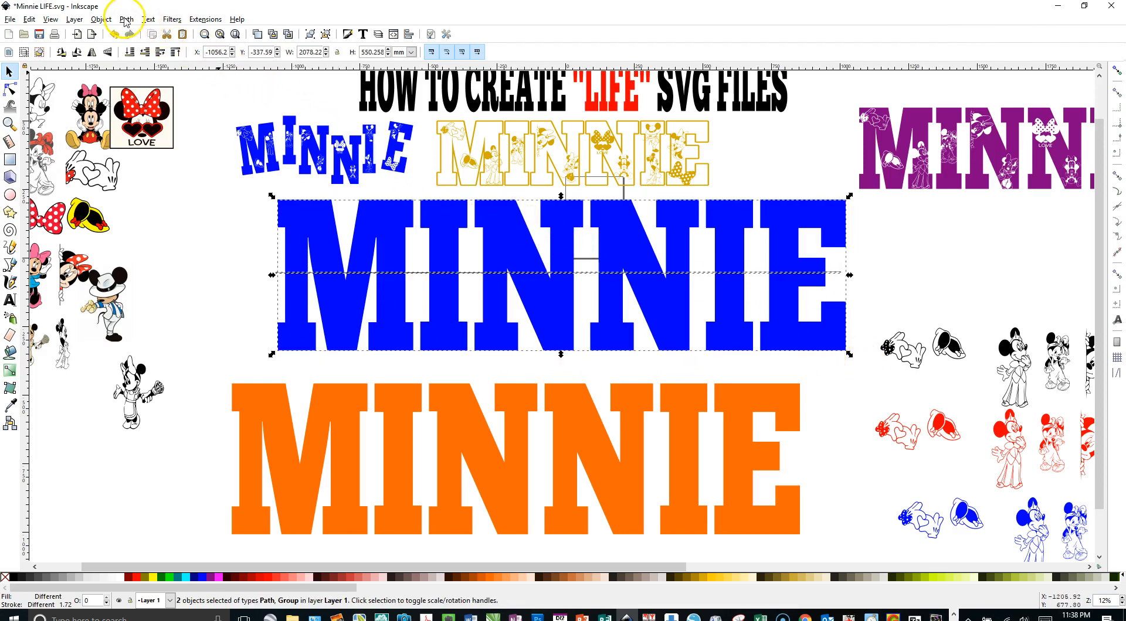
pyautogui.hotkey('ctrl', 'g')
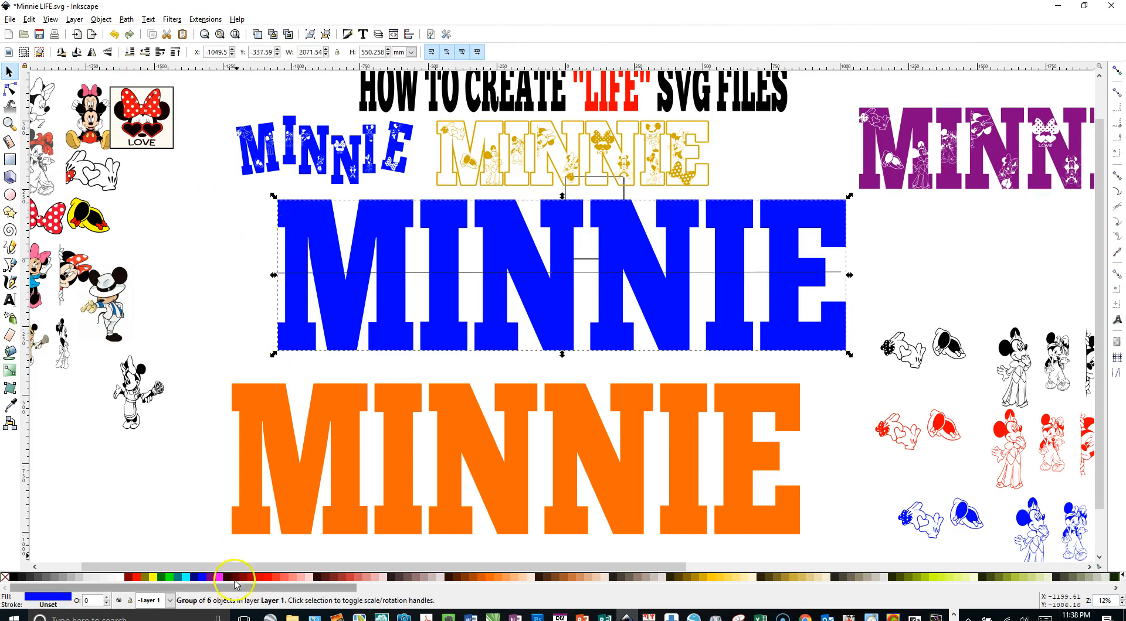
pyautogui.click(235, 210)
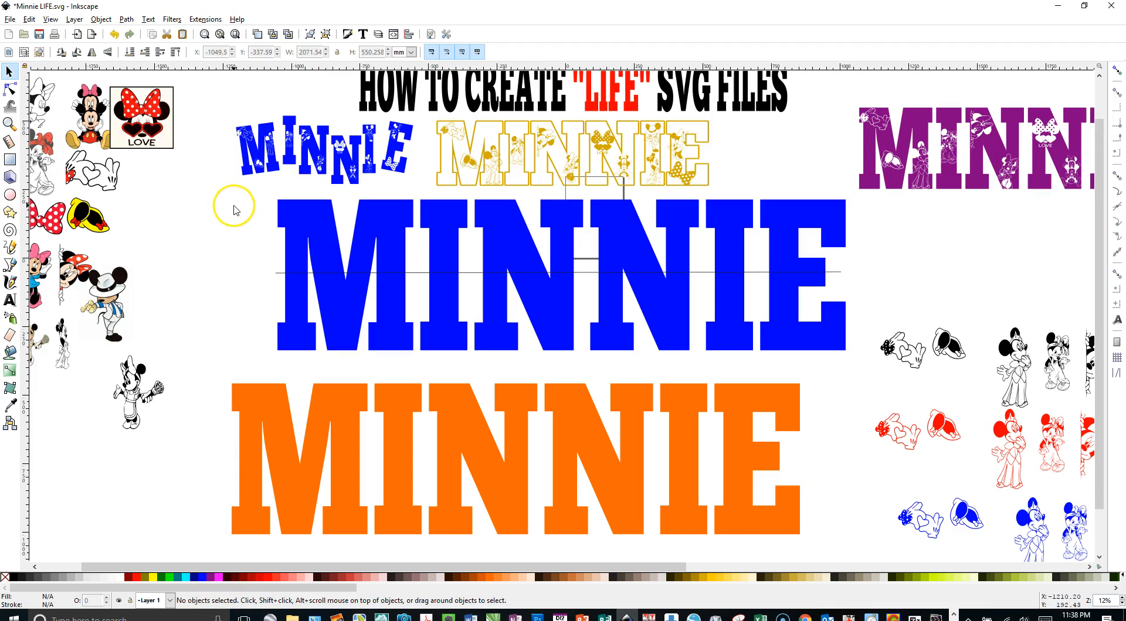
pyautogui.moveTo(245, 195); pyautogui.dragTo(880, 369)
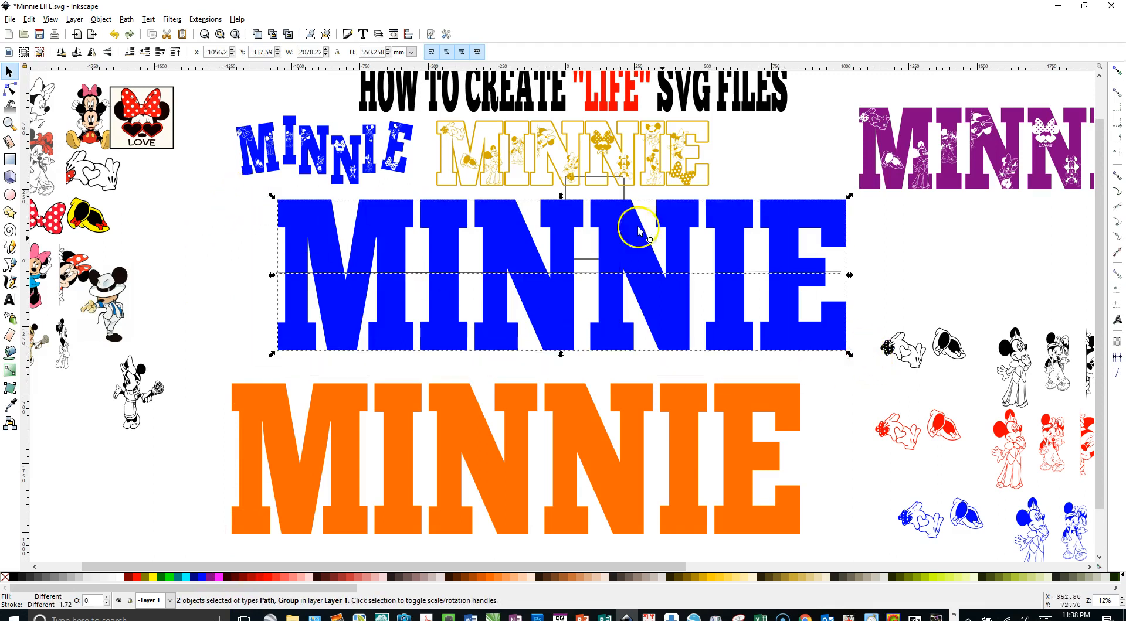
pyautogui.click(126, 20)
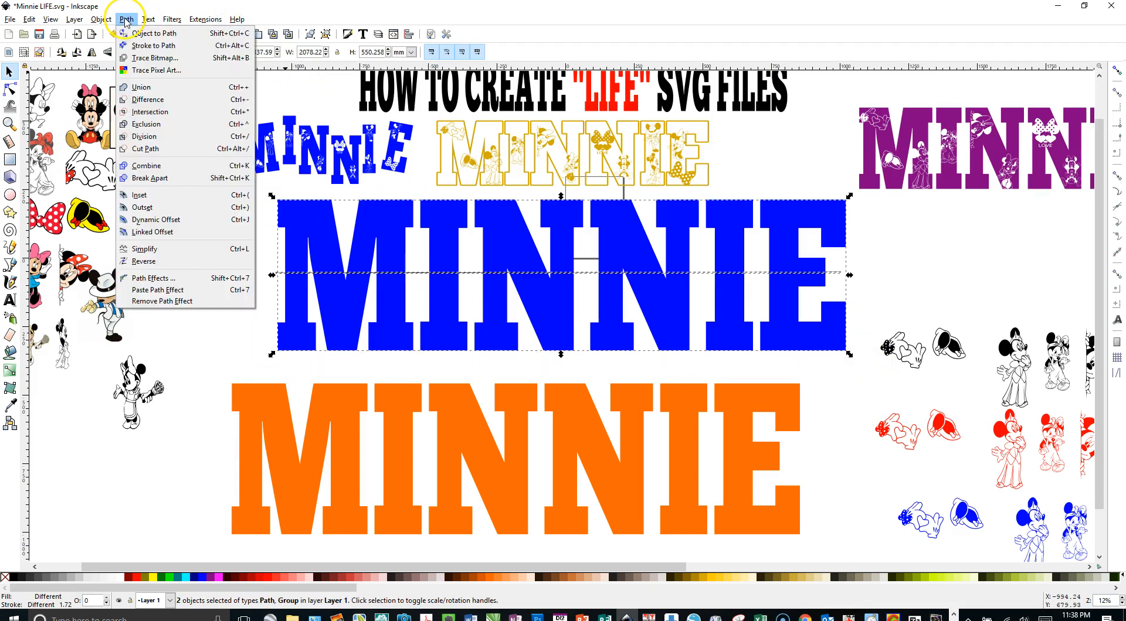
pyautogui.click(137, 112)
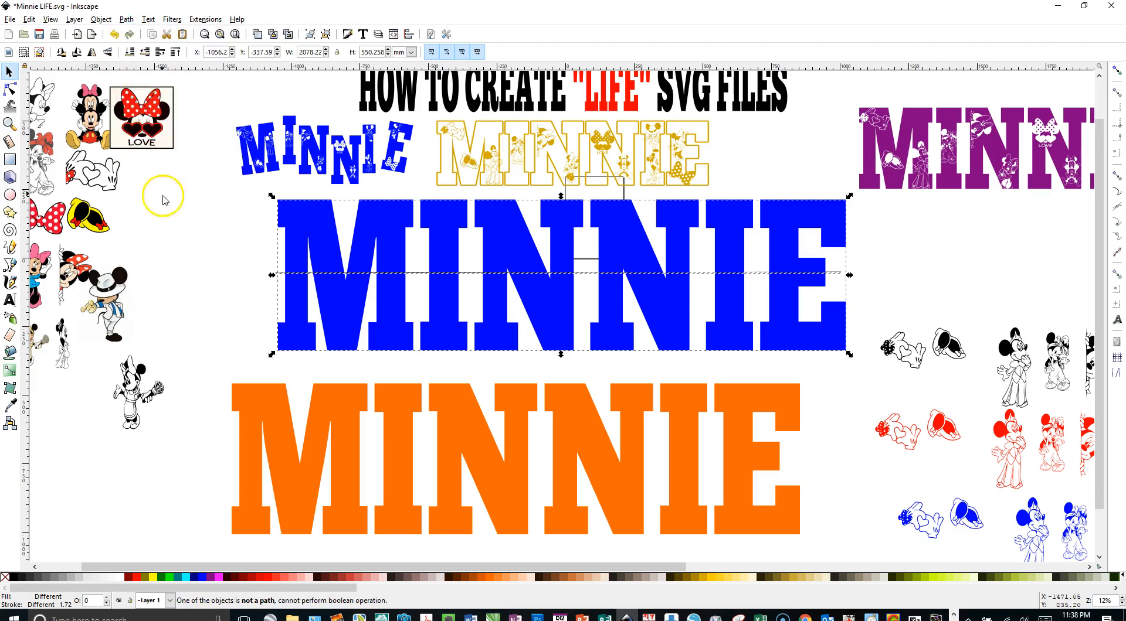
pyautogui.click(179, 255)
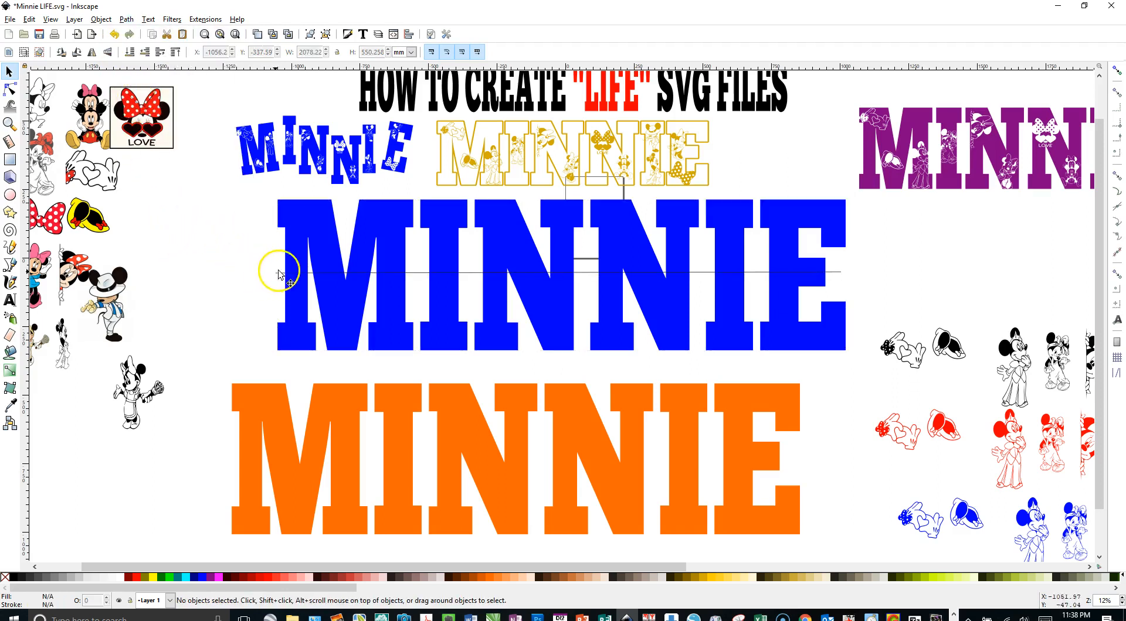
# Step: Try to apply Break Apart to the large blue MINNIE group and the horizontal line together
pyautogui.moveTo(265, 190); pyautogui.dragTo(865, 369)
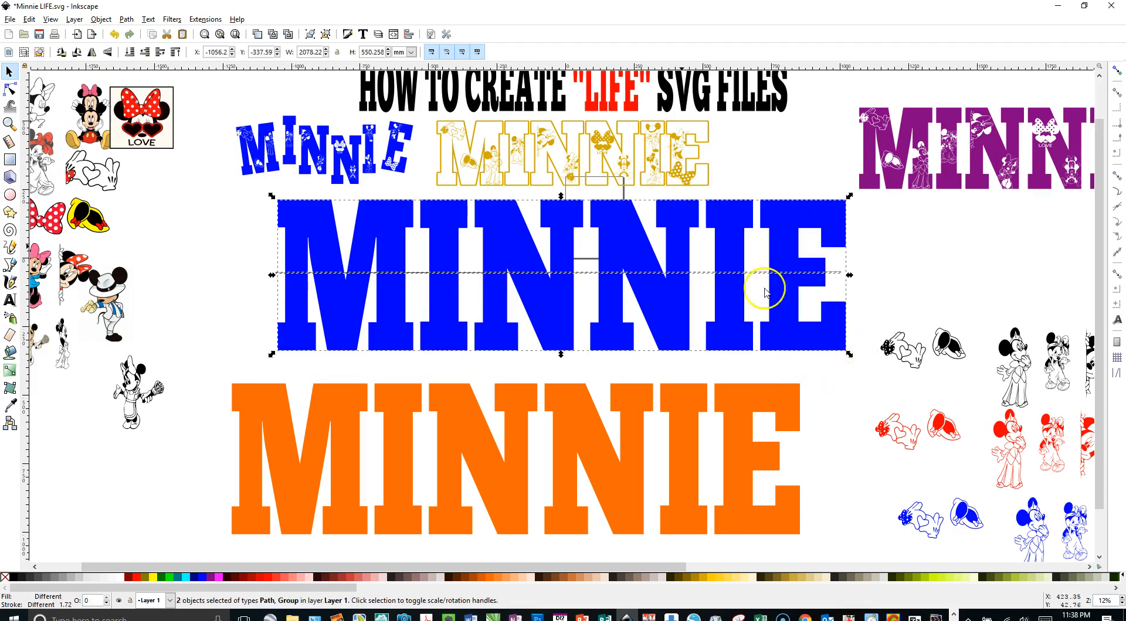
pyautogui.click(132, 22)
pyautogui.click(154, 182)
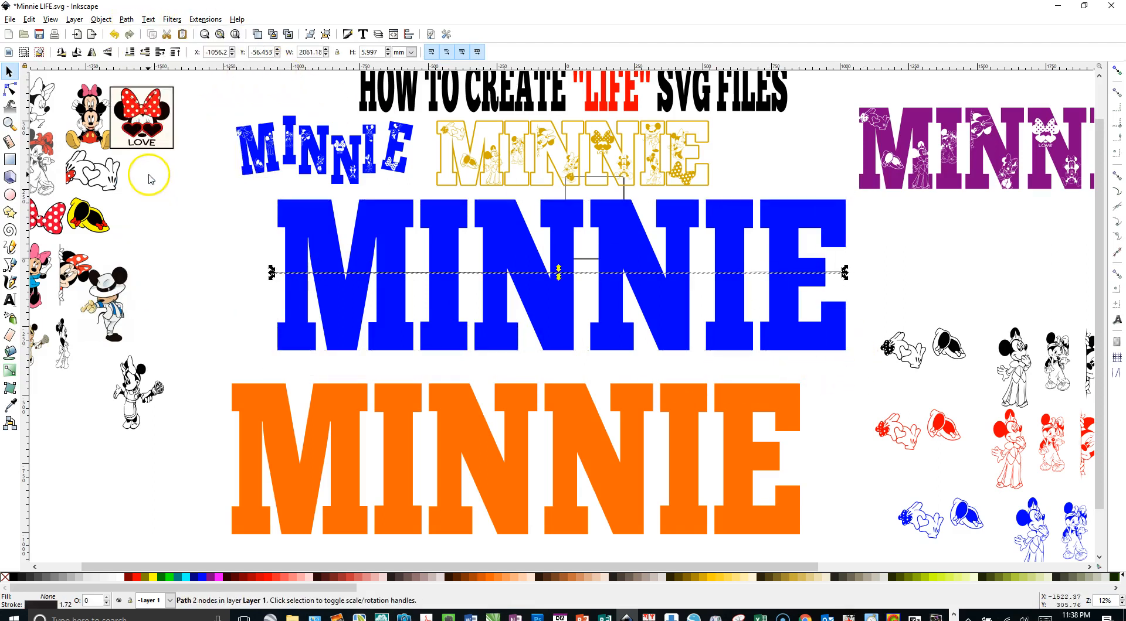
pyautogui.click(178, 235)
# Step: Delete the horizontal line and shift the large blue MINNIE slightly down toward the orange MINNIE
pyautogui.moveTo(306, 246)
pyautogui.mouseDown()
pyautogui.moveTo(307, 223)
pyautogui.moveTo(293, 252)
pyautogui.mouseUp()
pyautogui.click(281, 273)
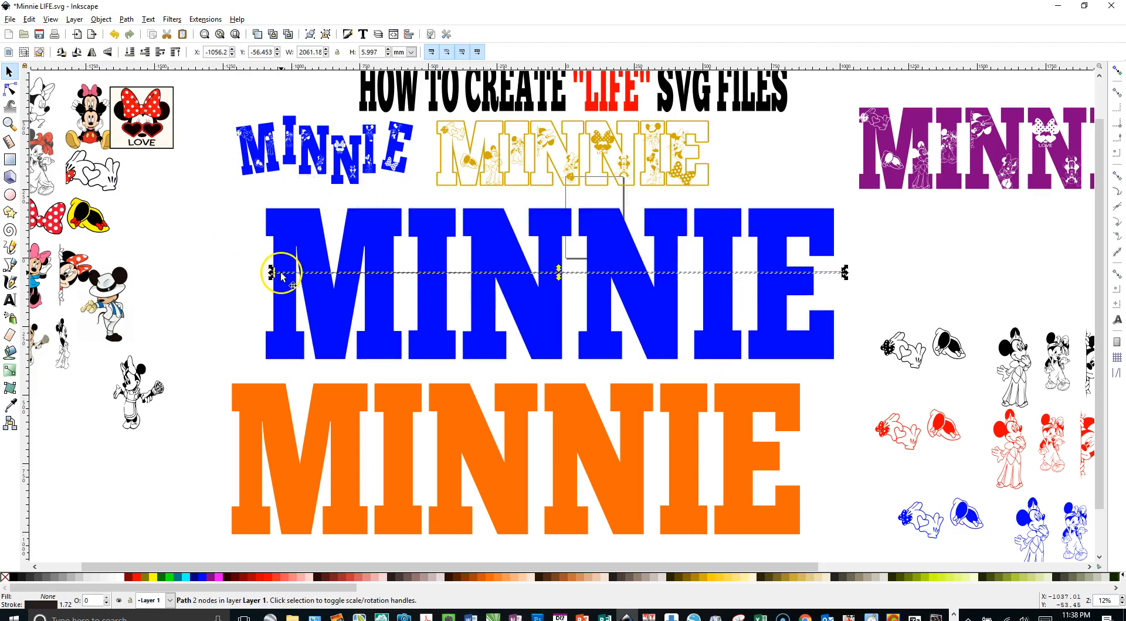
pyautogui.press('Escape')
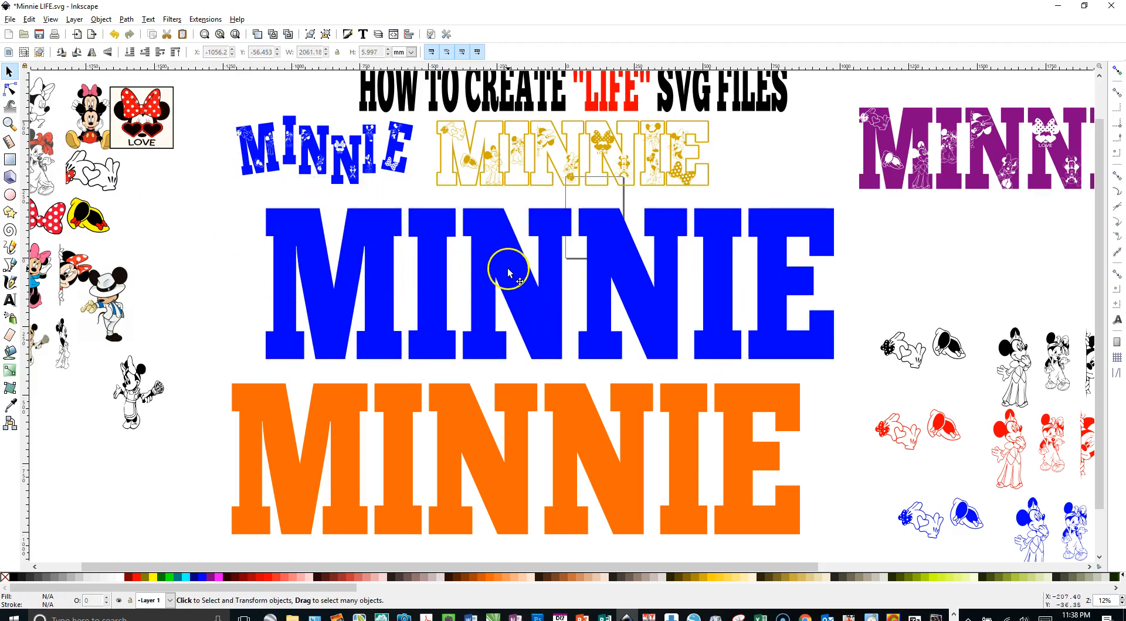
pyautogui.moveTo(508, 274); pyautogui.dragTo(502, 281)
pyautogui.click(213, 246)
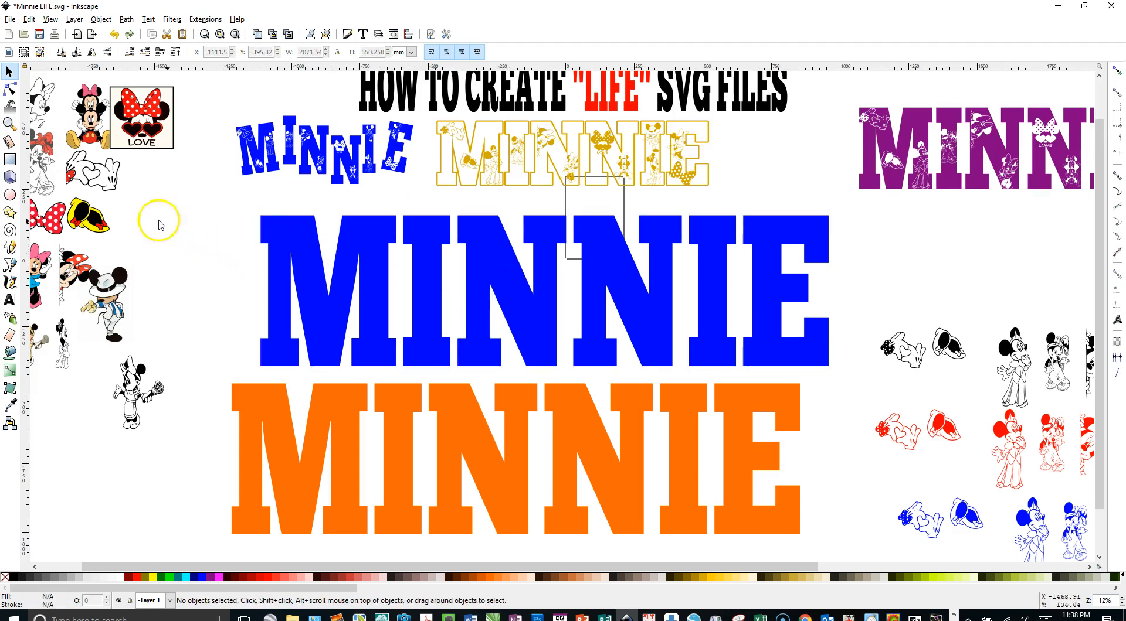
# Step: Draw a rectangle about 306 by 45 mm beside the large blue MINNIE and fill it with red ff0025ff
pyautogui.click(8, 159)
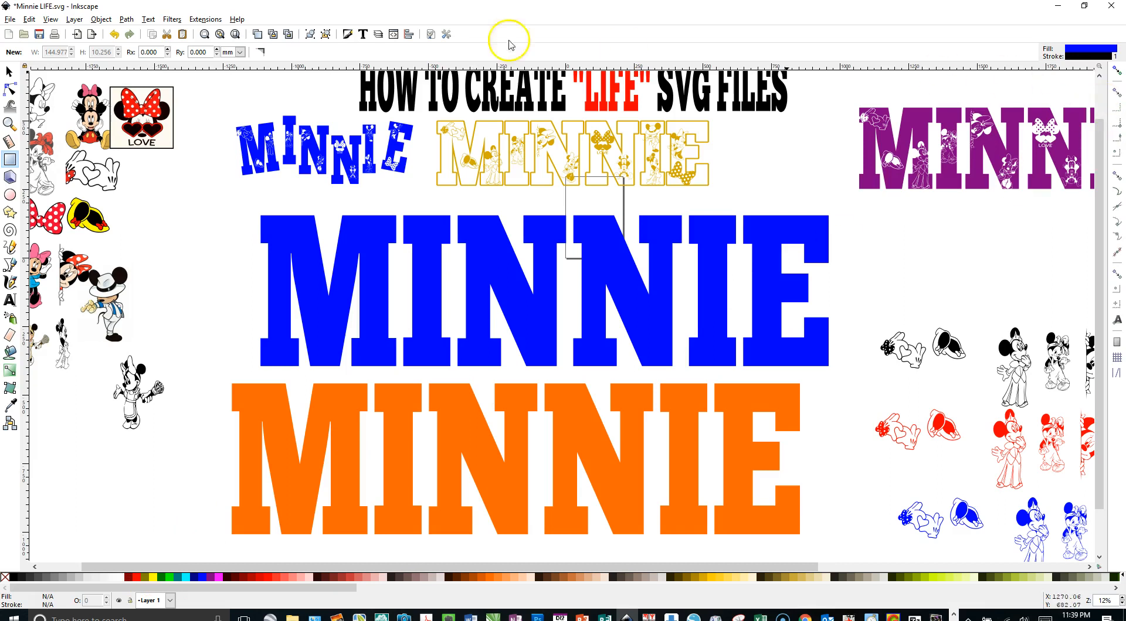
pyautogui.click(349, 33)
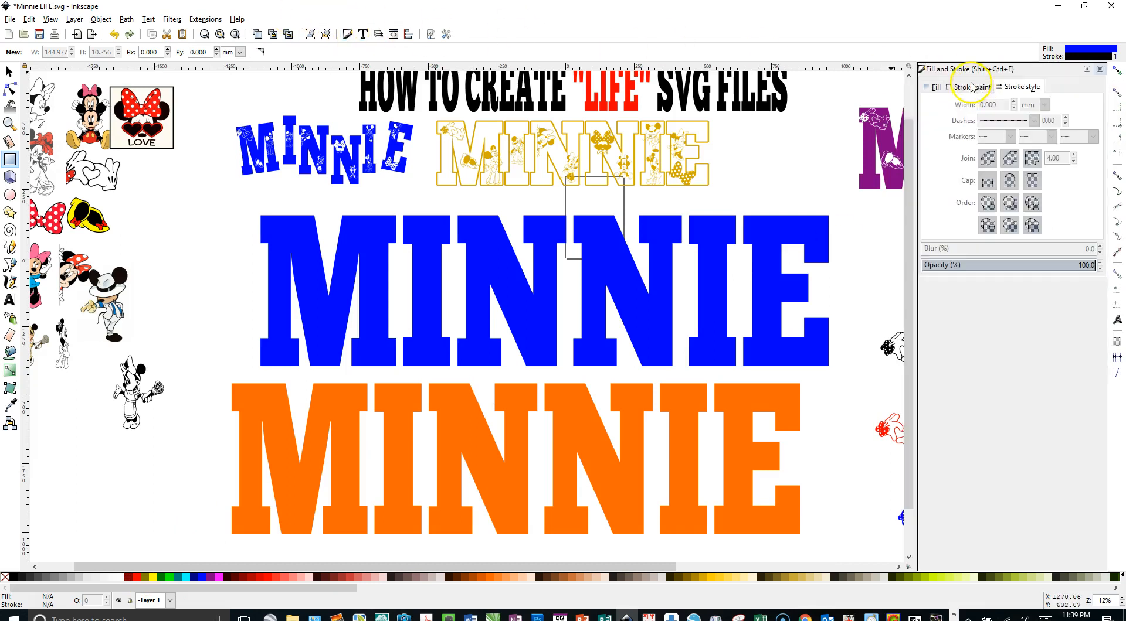
pyautogui.click(935, 87)
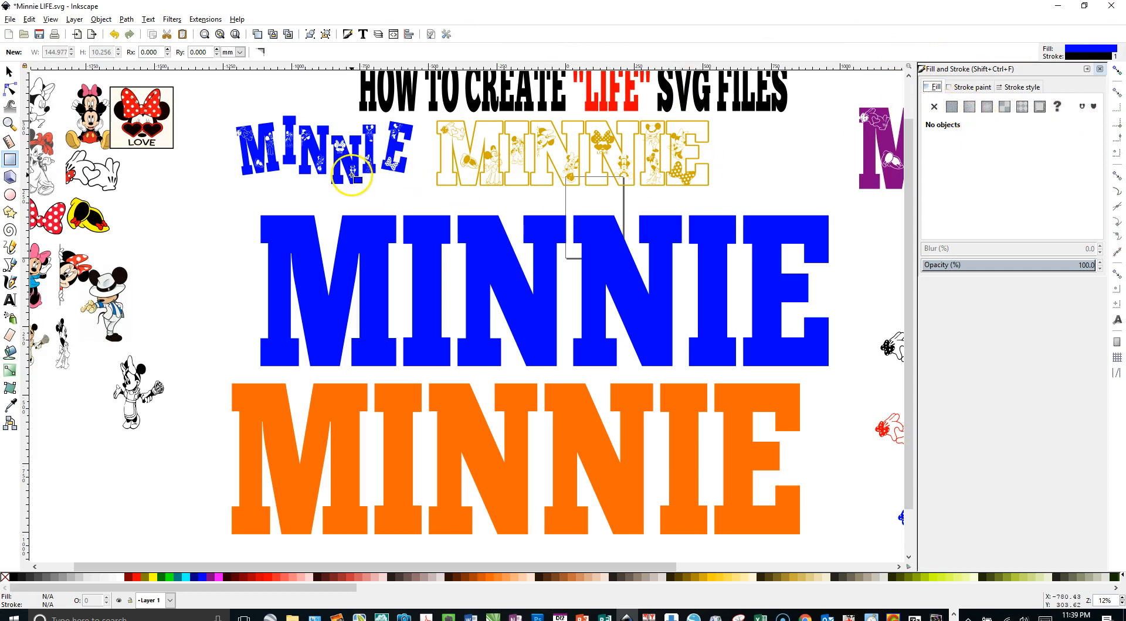
pyautogui.moveTo(169, 193); pyautogui.dragTo(253, 205)
pyautogui.click(970, 140)
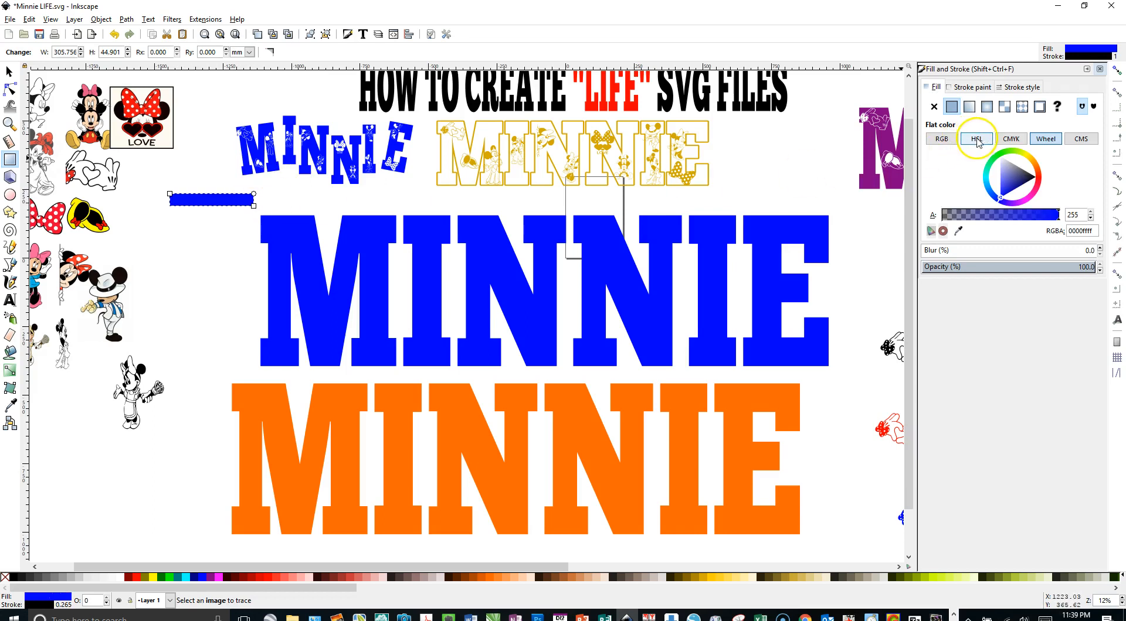
pyautogui.click(1038, 186)
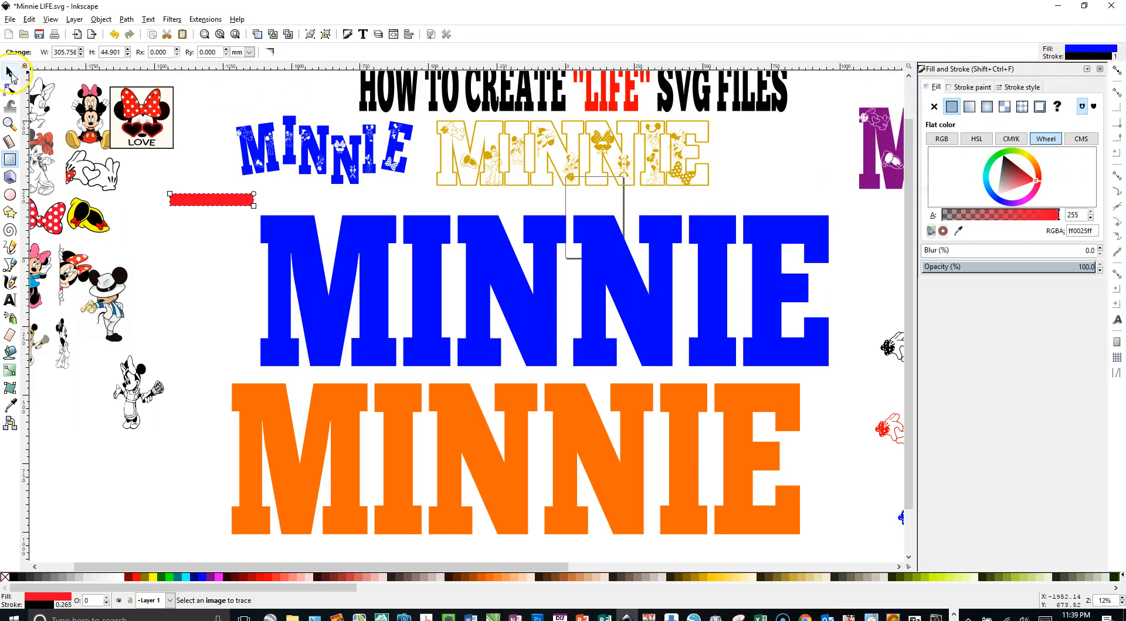
# Step: Stretch the red rectangle into a thin bar about 2288 by 15 mm across the middle of the large blue MINNIE
pyautogui.click(9, 71)
pyautogui.moveTo(238, 202); pyautogui.dragTo(287, 285)
pyautogui.click(217, 282)
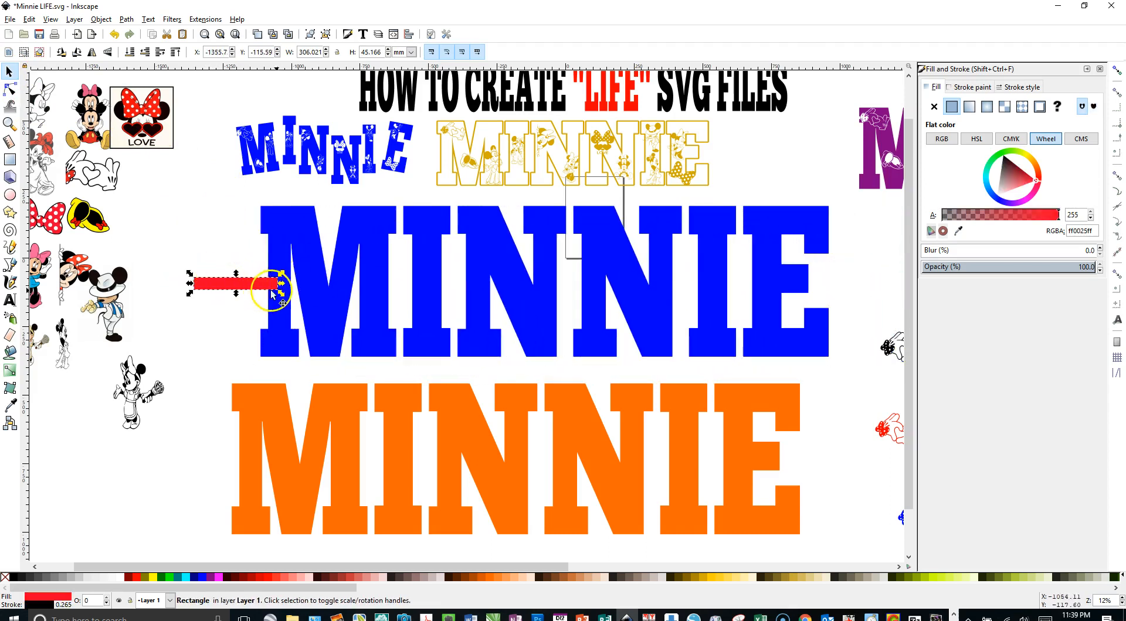
pyautogui.moveTo(282, 293); pyautogui.dragTo(828, 280)
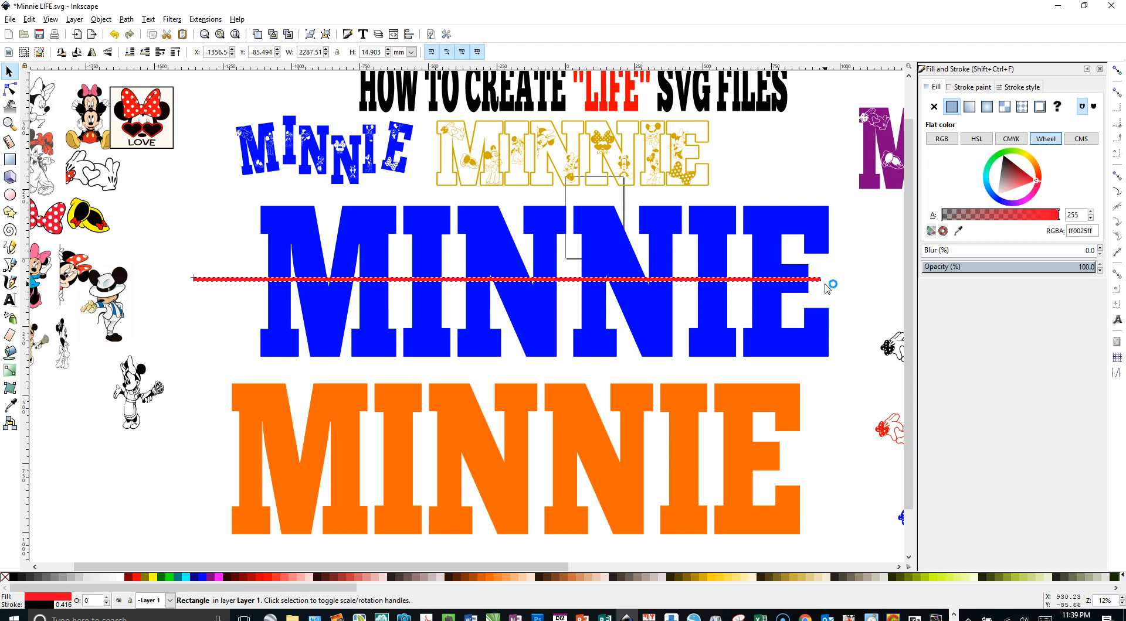
# Step: Try to subtract the red bar from the large blue MINNIE group with the Difference operation
pyautogui.keyDown('shift'); pyautogui.click(277, 339); pyautogui.keyUp('shift')
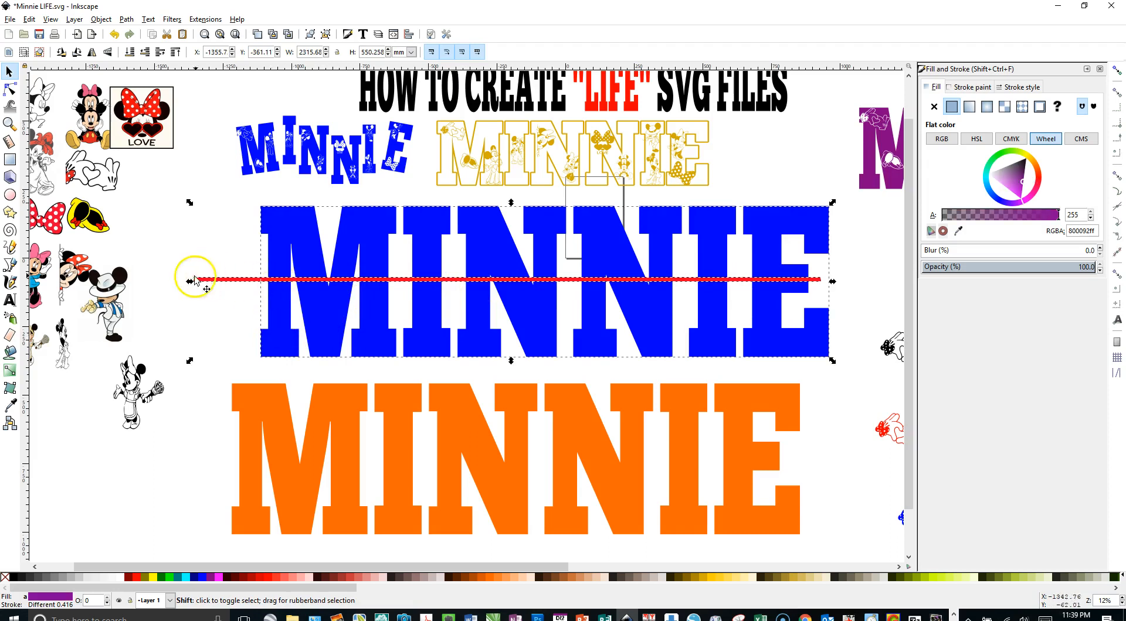
pyautogui.click(126, 19)
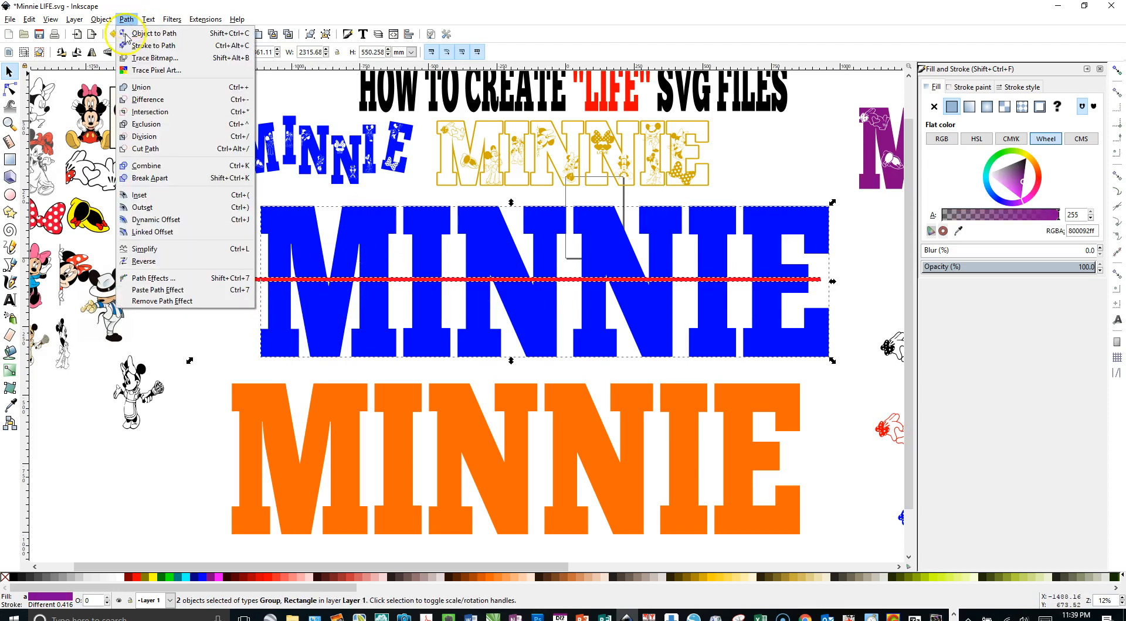
pyautogui.click(135, 98)
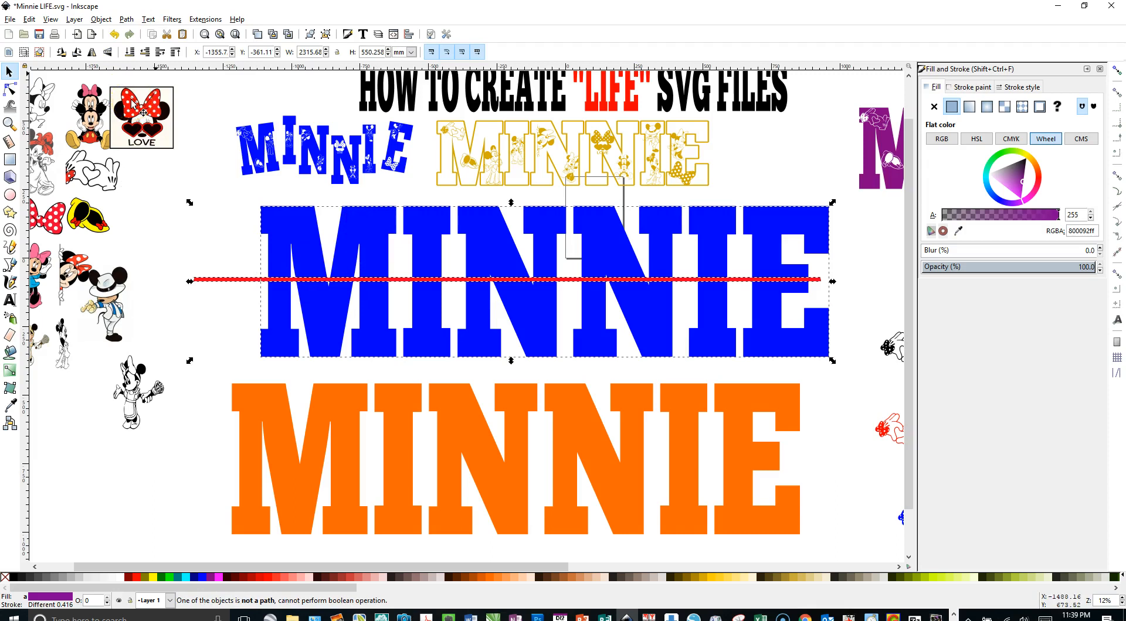
pyautogui.click(209, 252)
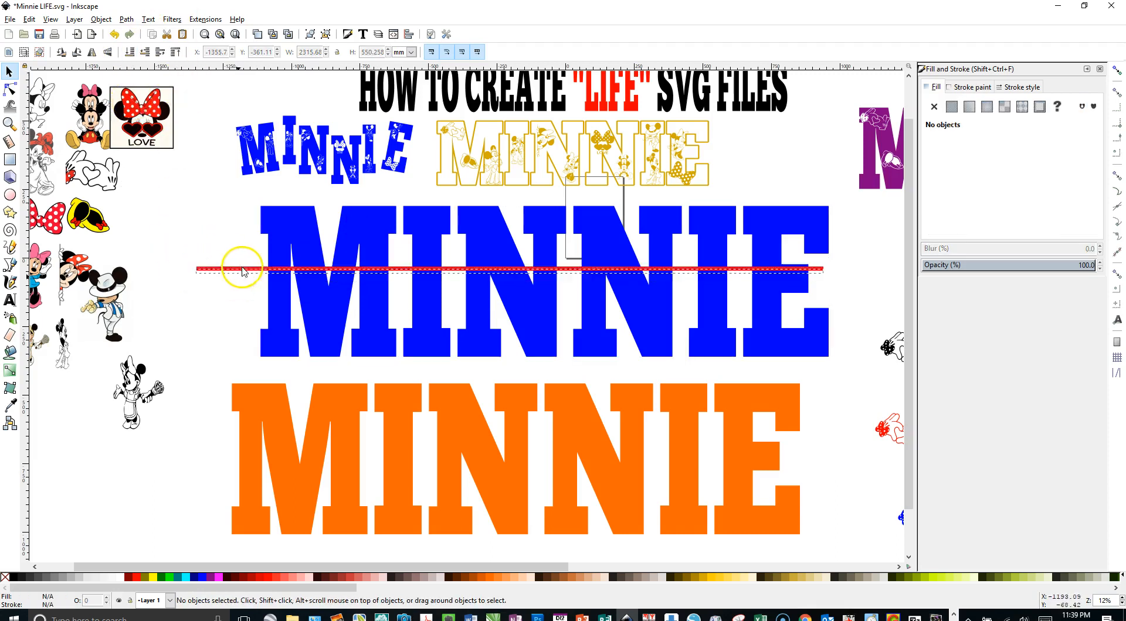
# Step: Delete the red bar lying across the large blue MINNIE and close the fill and stroke settings
pyautogui.click(237, 280)
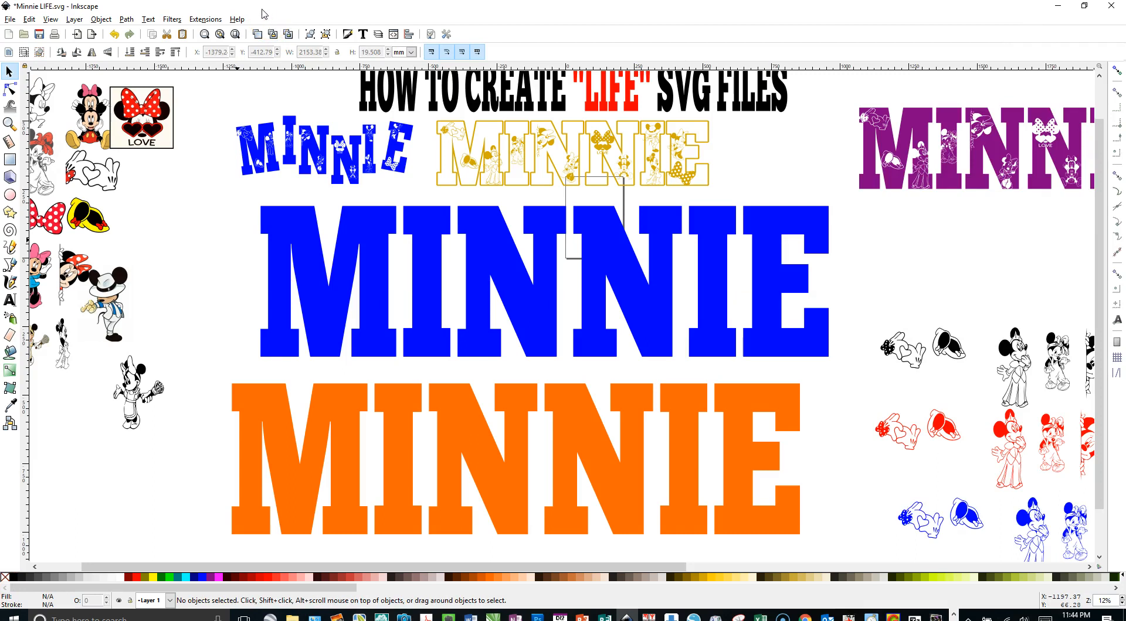
pyautogui.click(330, 266)
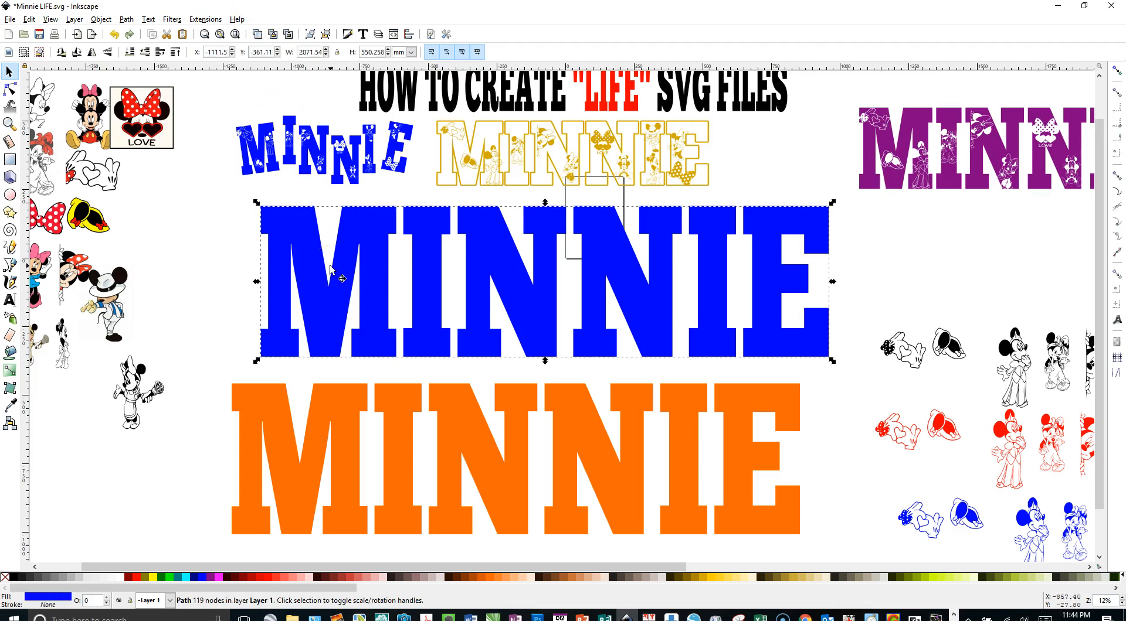
pyautogui.click(175, 225)
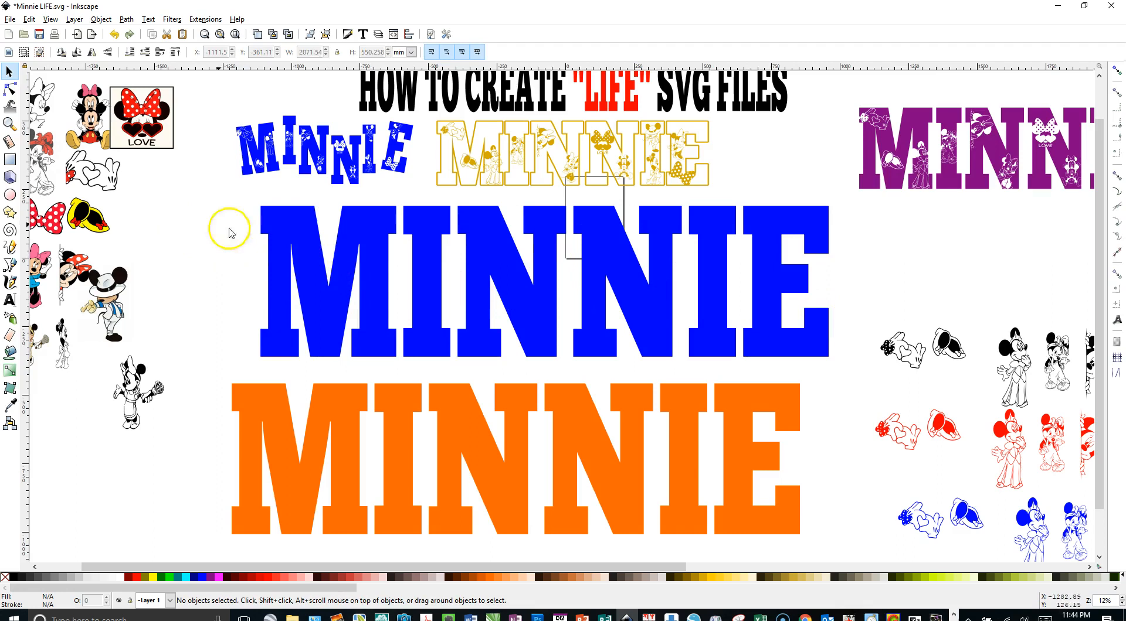
# Step: Draw a new rectangle about 235 by 58 mm beside the large blue MINNIE and fill it with red
pyautogui.click(10, 162)
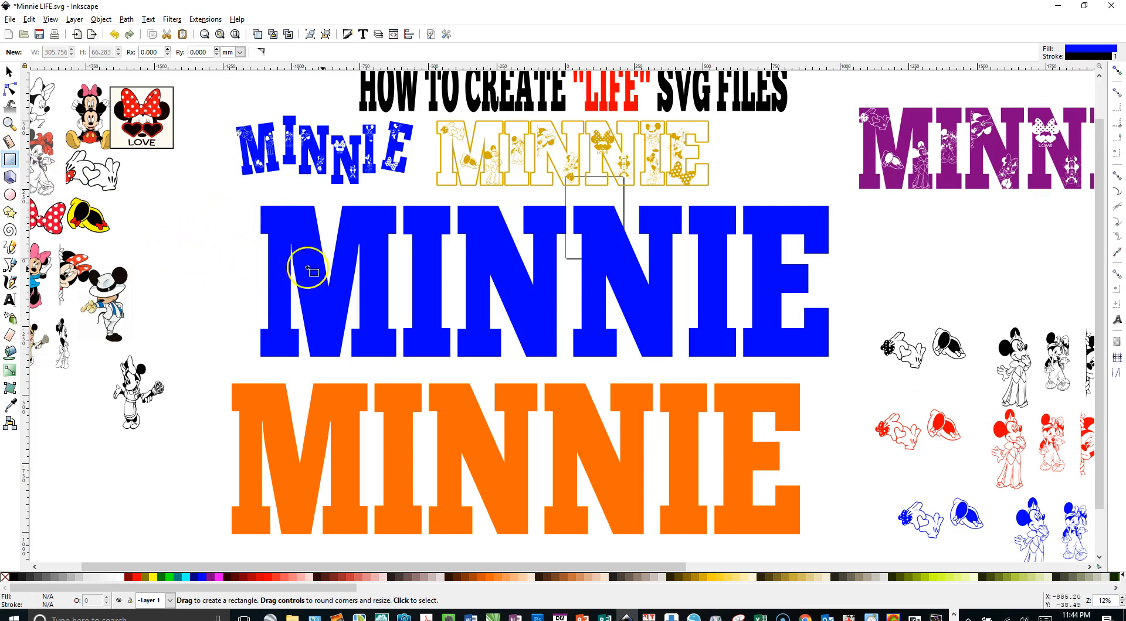
pyautogui.moveTo(137, 212); pyautogui.dragTo(203, 228)
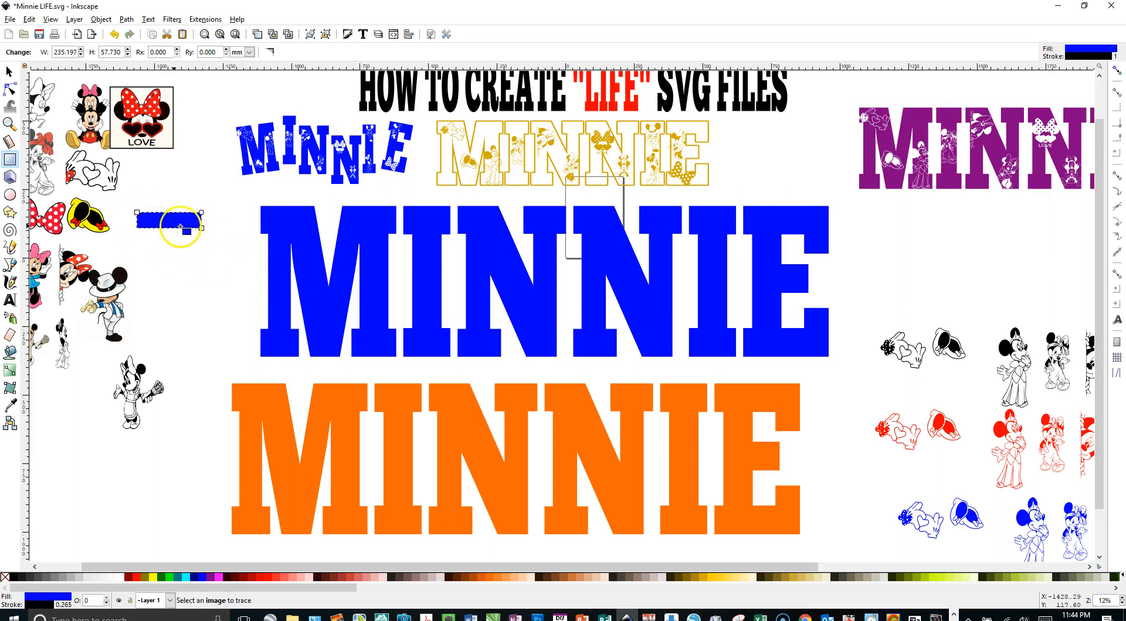
pyautogui.click(9, 71)
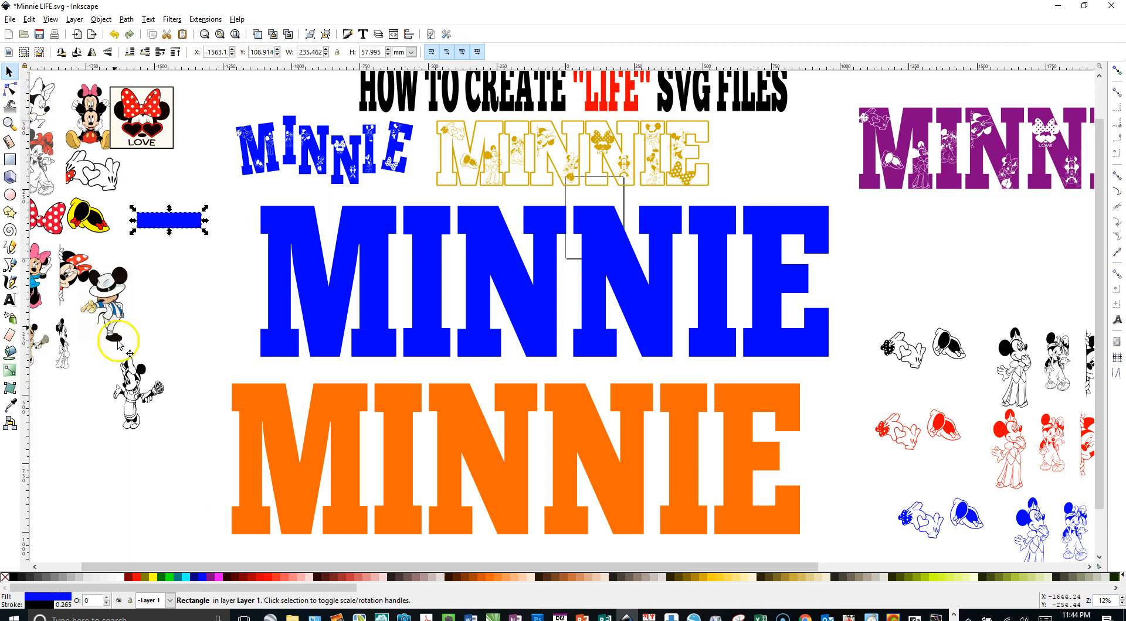
pyautogui.click(139, 578)
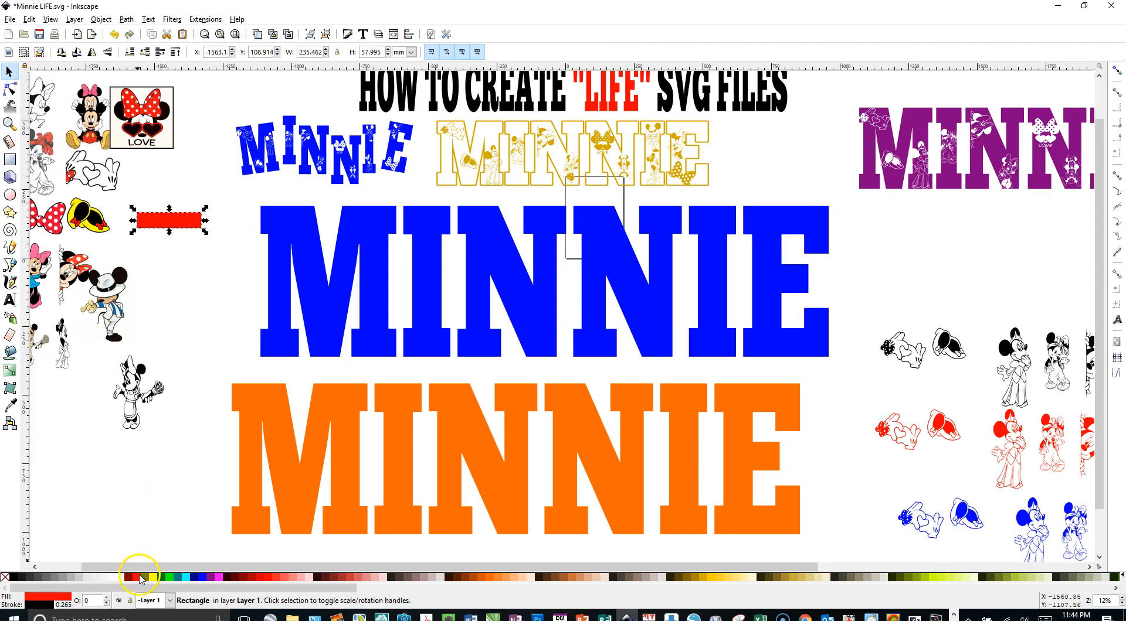
# Step: Reshape the red rectangle into a bar about 2389 by 13 mm and place it across the middle of the large blue MINNIE
pyautogui.moveTo(173, 215); pyautogui.dragTo(837, 278)
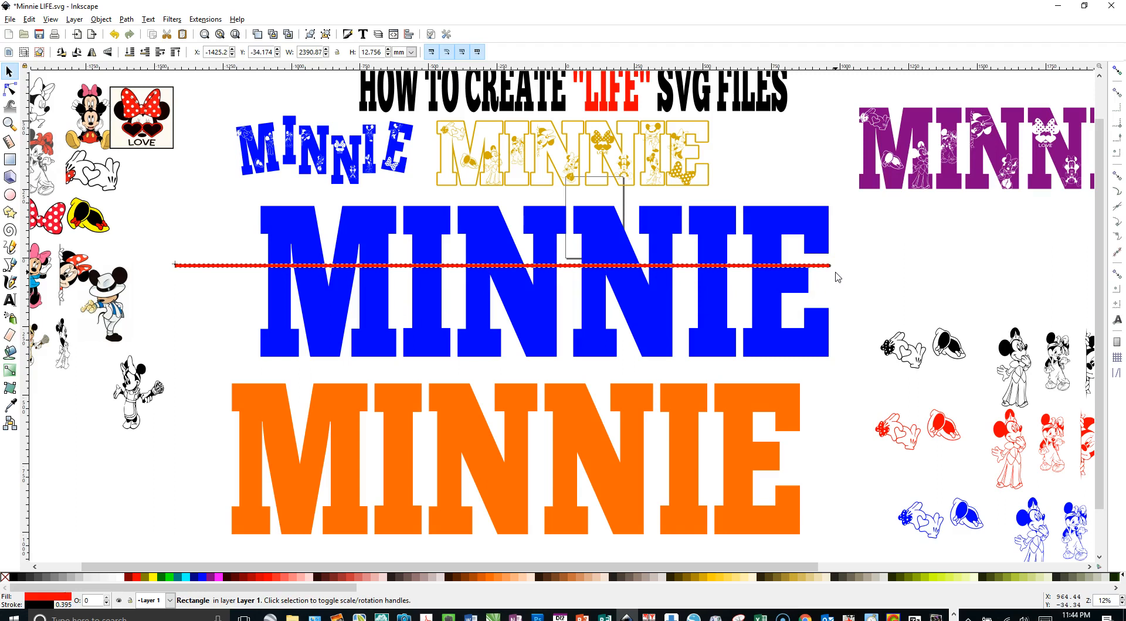
pyautogui.moveTo(252, 264); pyautogui.dragTo(250, 282)
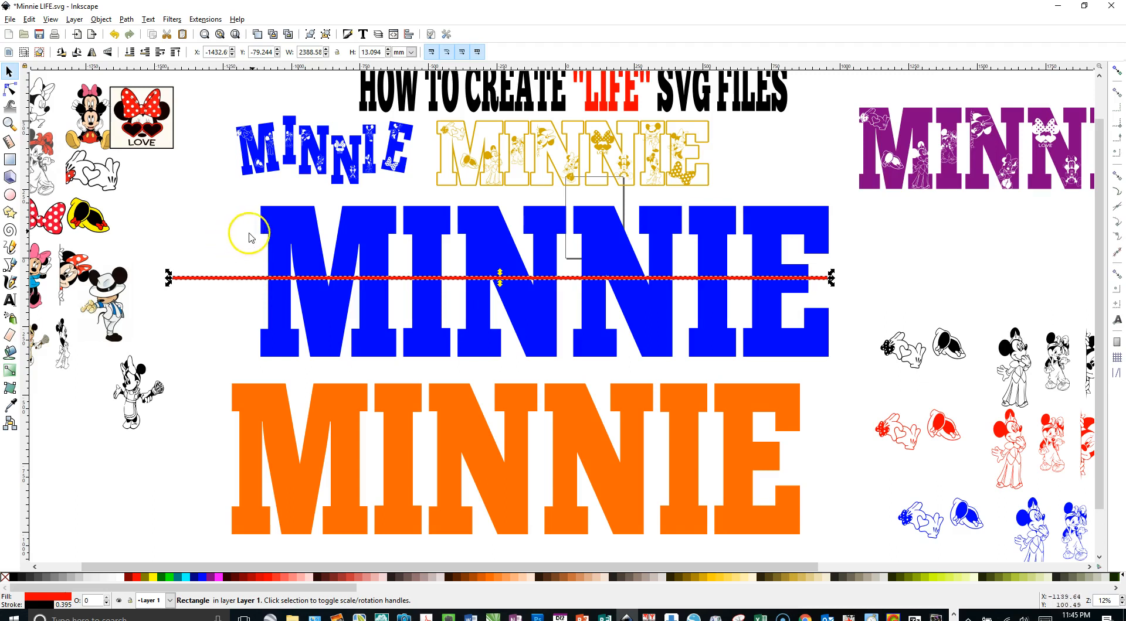
pyautogui.click(211, 223)
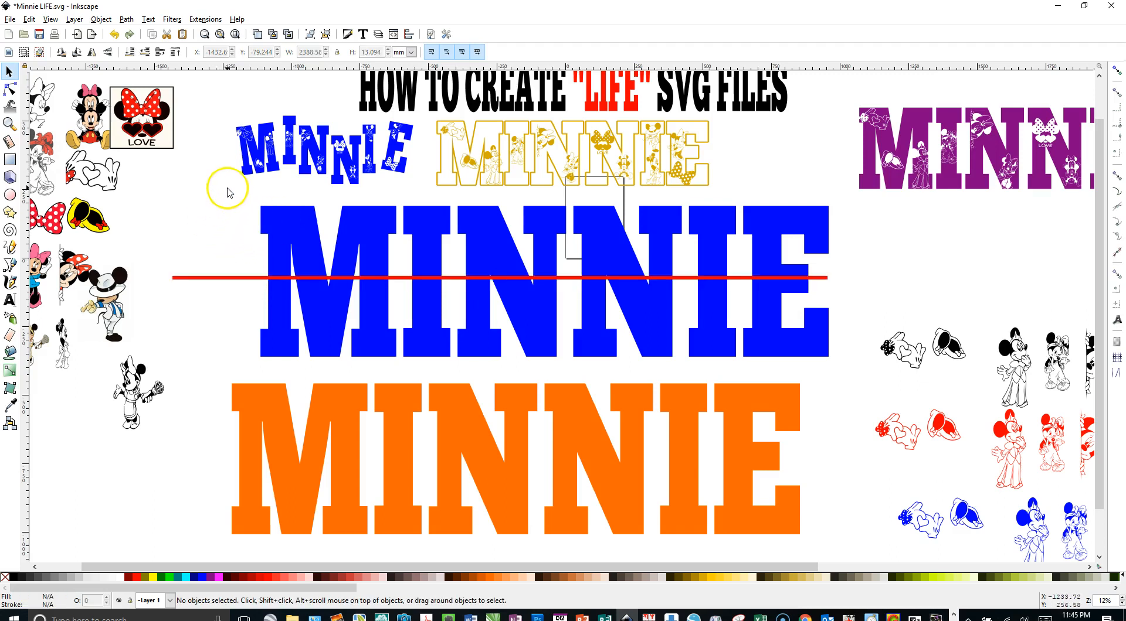
# Step: Move the red bar off the large blue MINNIE into the gap above the orange MINNIE
pyautogui.moveTo(223, 278); pyautogui.dragTo(215, 366)
pyautogui.moveTo(226, 193); pyautogui.dragTo(850, 374)
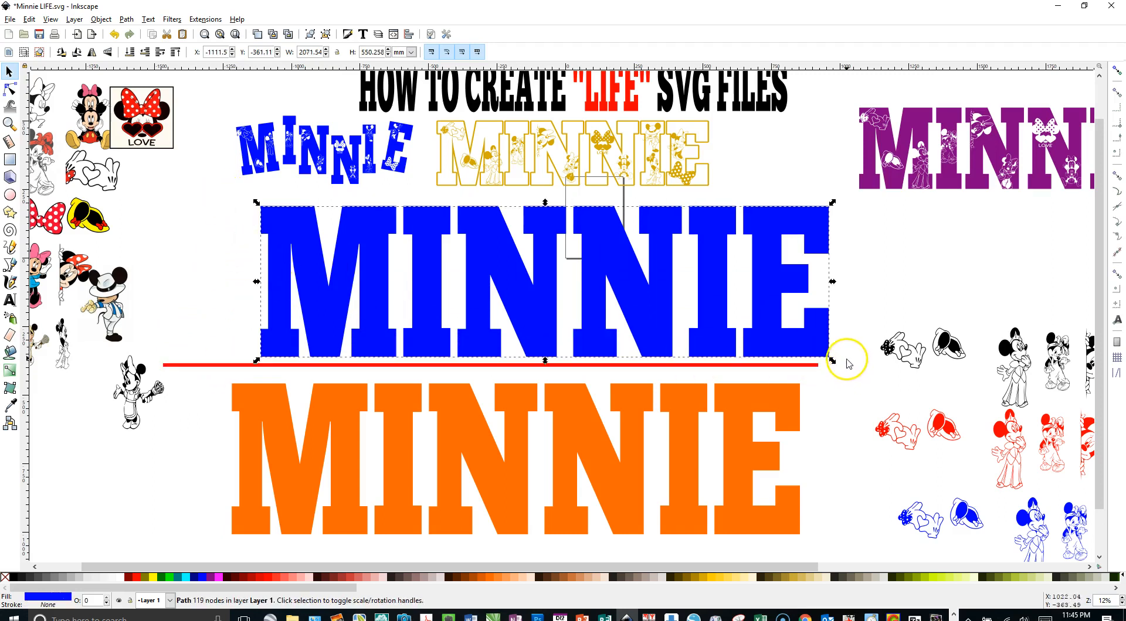
pyautogui.click(116, 30)
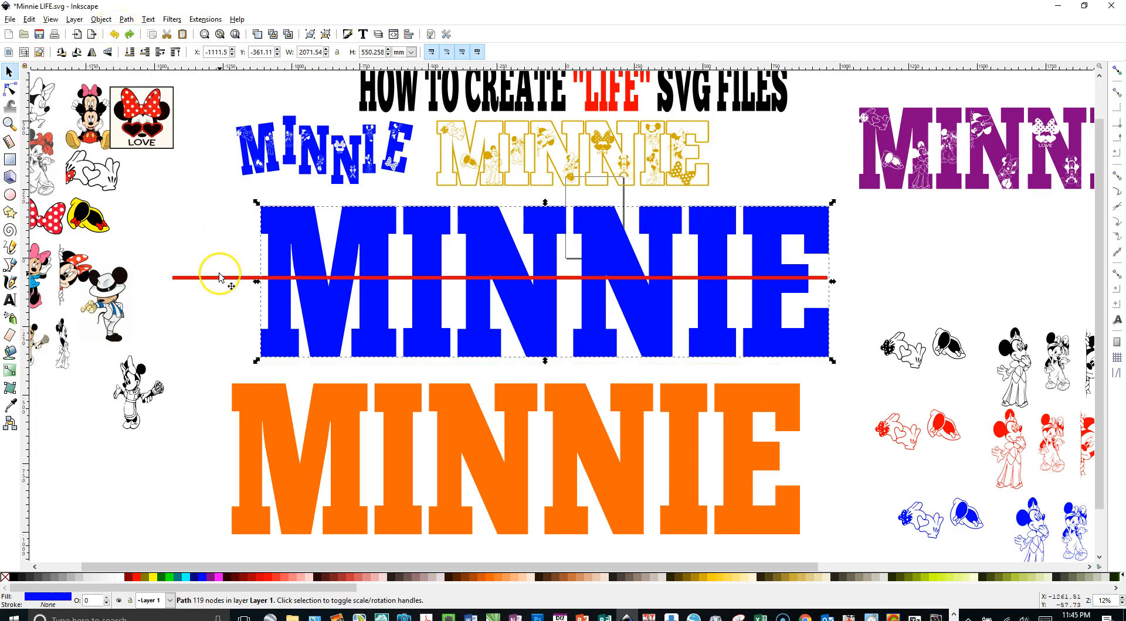
pyautogui.moveTo(220, 280); pyautogui.dragTo(228, 374)
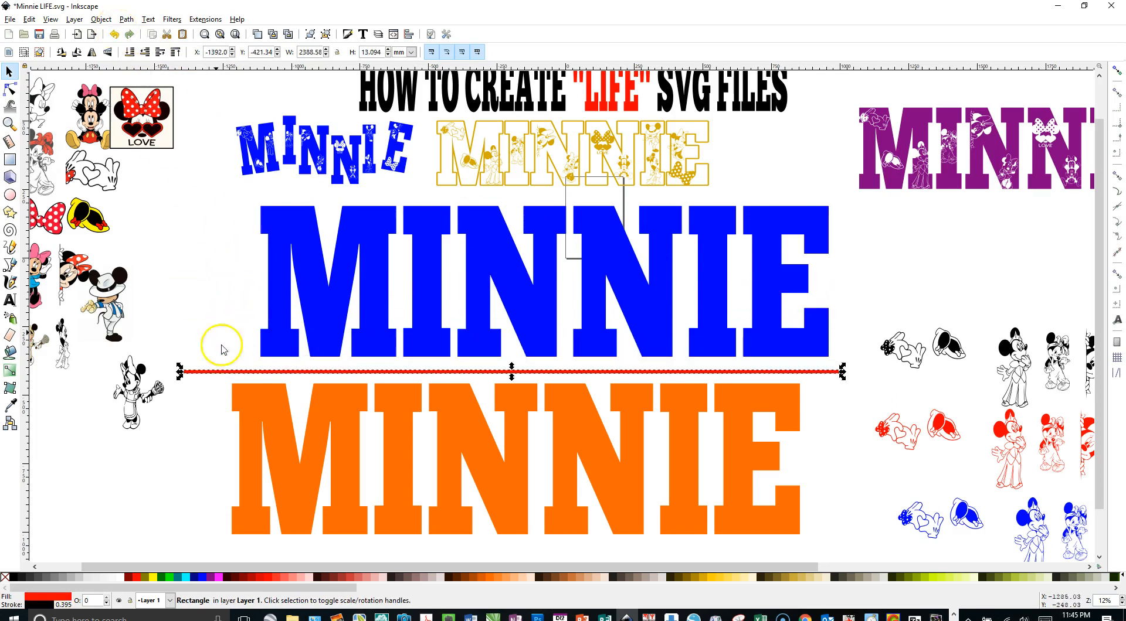
# Step: Break the large blue MINNIE path apart into separate letters
pyautogui.click(306, 286)
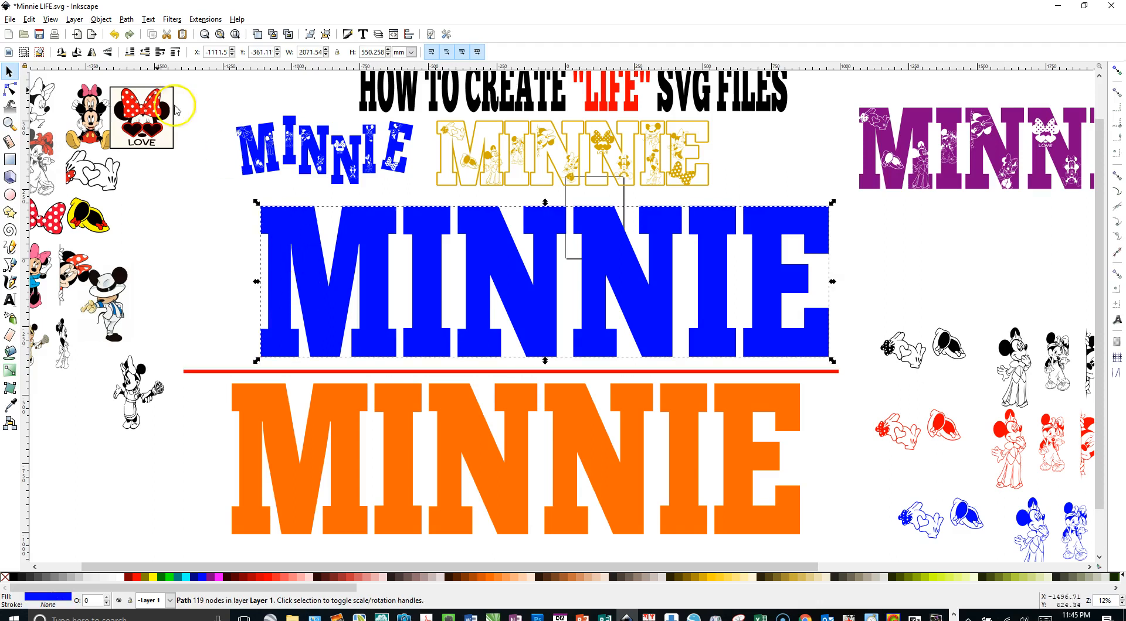
pyautogui.click(113, 19)
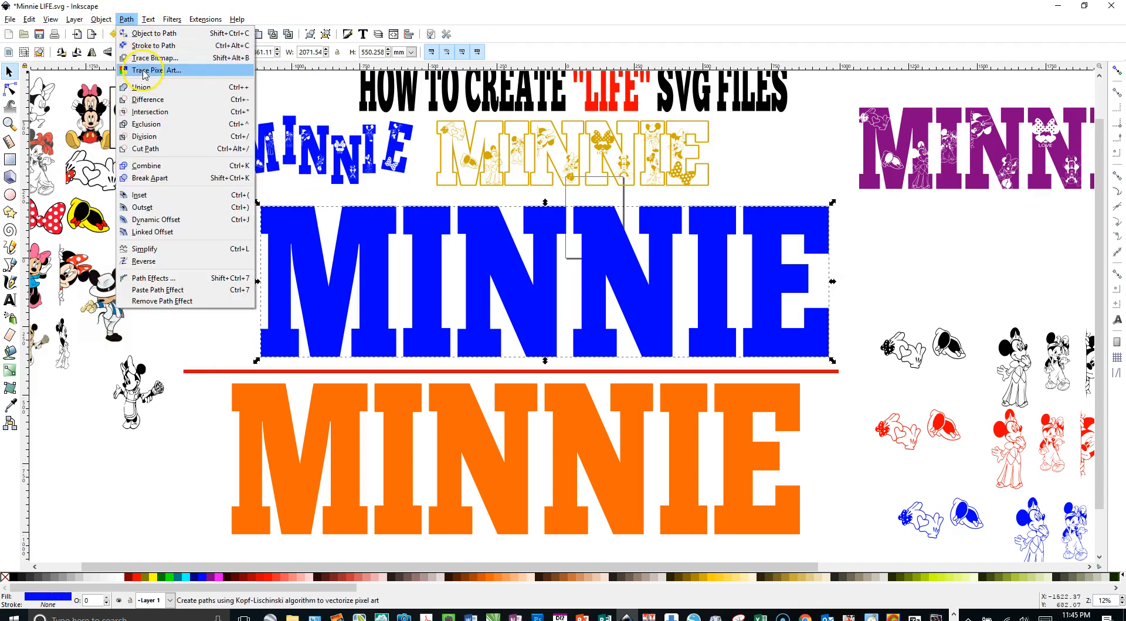
pyautogui.click(155, 179)
pyautogui.click(166, 249)
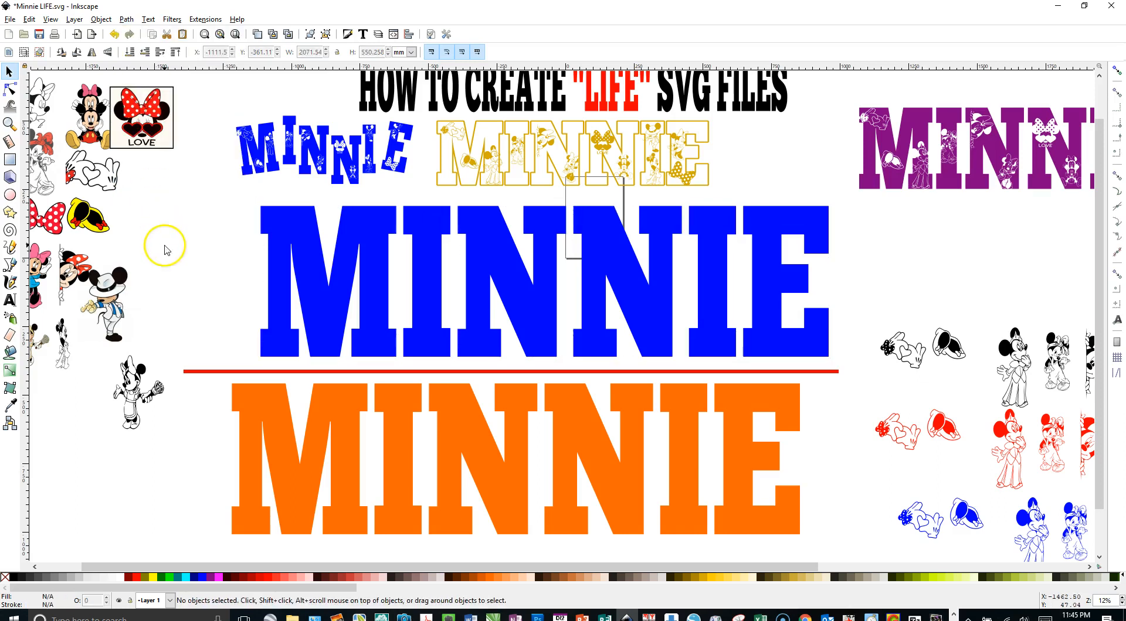
pyautogui.click(317, 430)
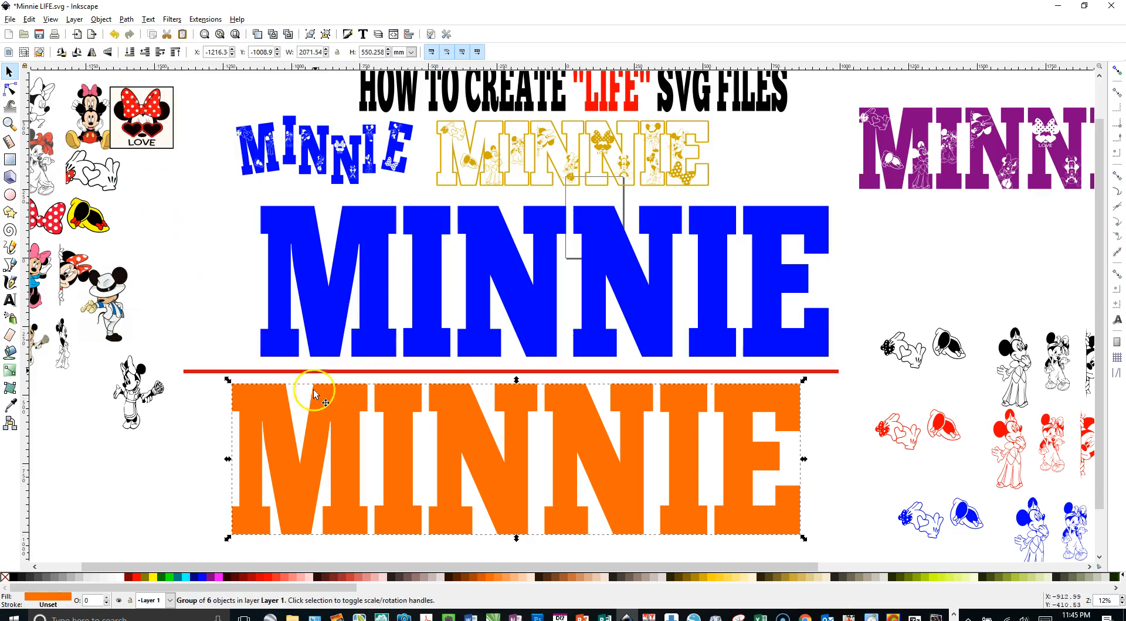
# Step: Combine the six separate letters of the large blue MINNIE into a single path
pyautogui.click(381, 240)
pyautogui.moveTo(199, 185); pyautogui.dragTo(877, 368)
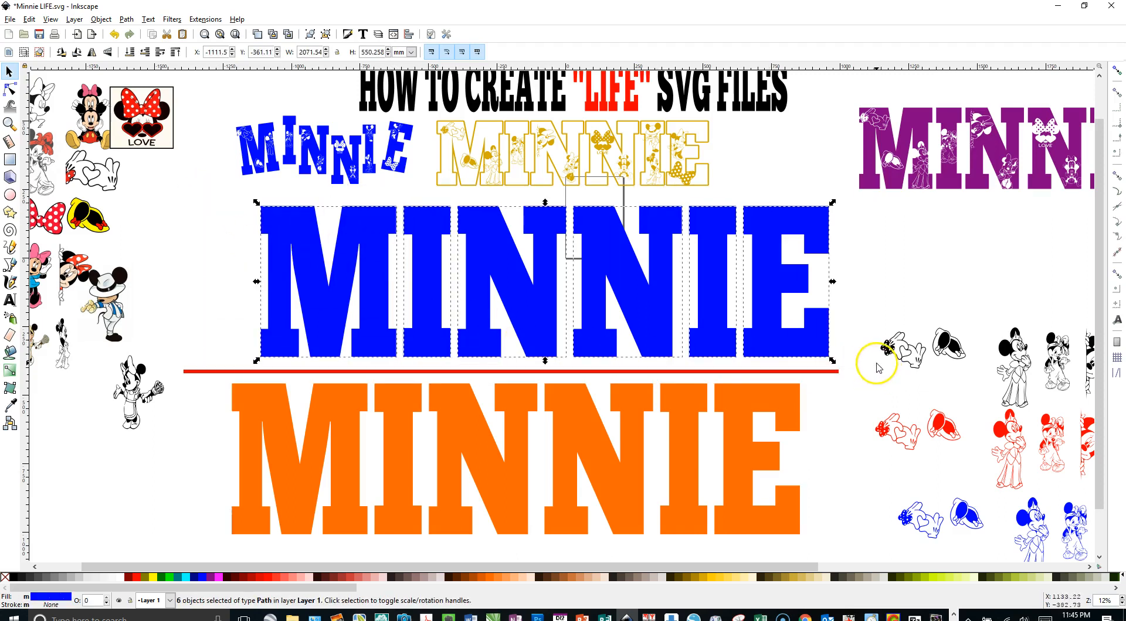
pyautogui.click(128, 19)
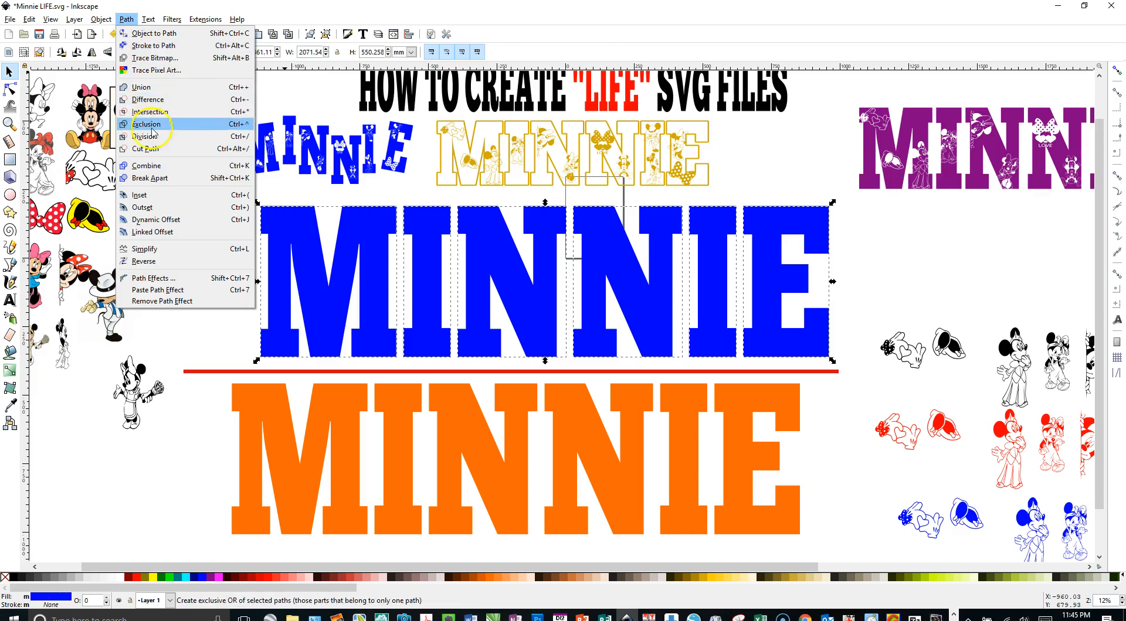
pyautogui.click(154, 169)
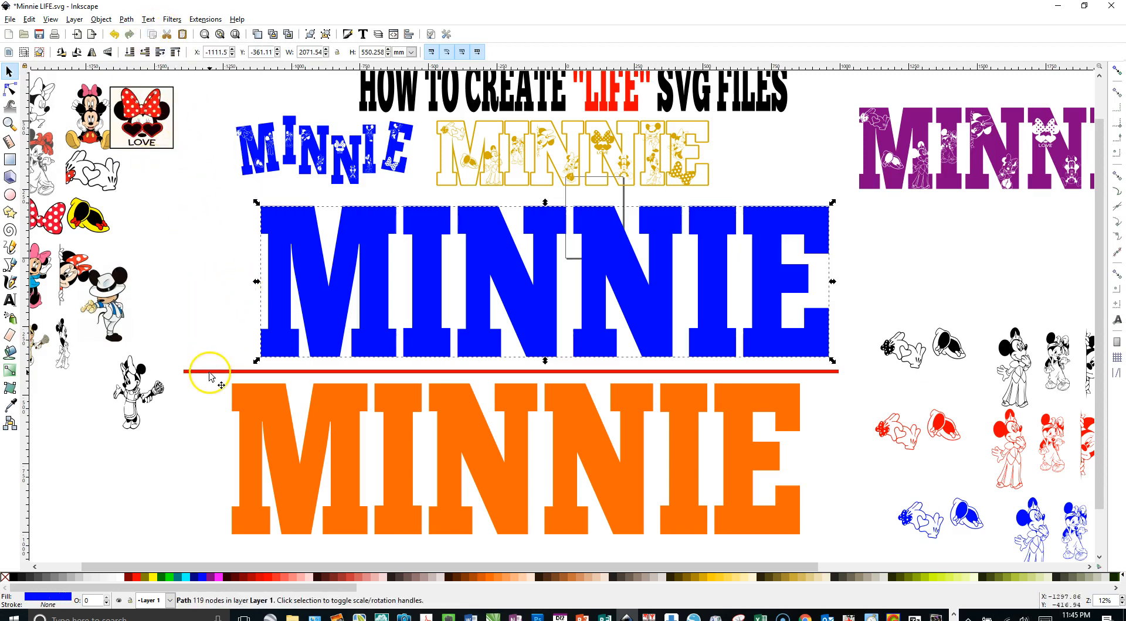
# Step: Place the red bar across the middle of the large blue MINNIE and subtract it from the word with the Difference operation
pyautogui.moveTo(211, 375); pyautogui.dragTo(231, 275)
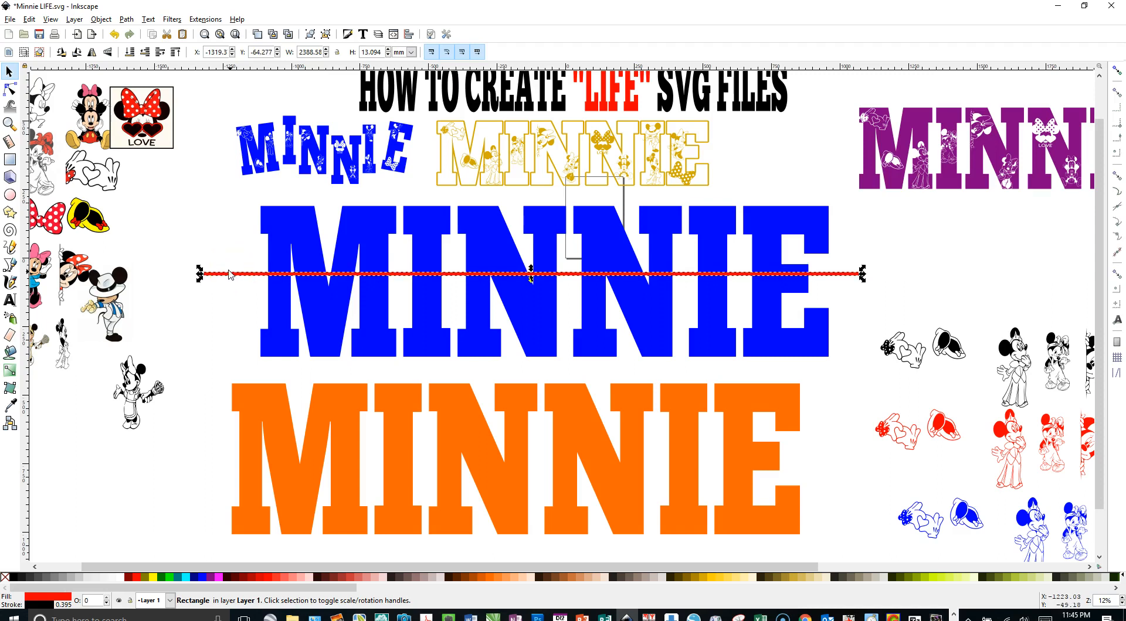
pyautogui.moveTo(205, 194); pyautogui.dragTo(891, 380)
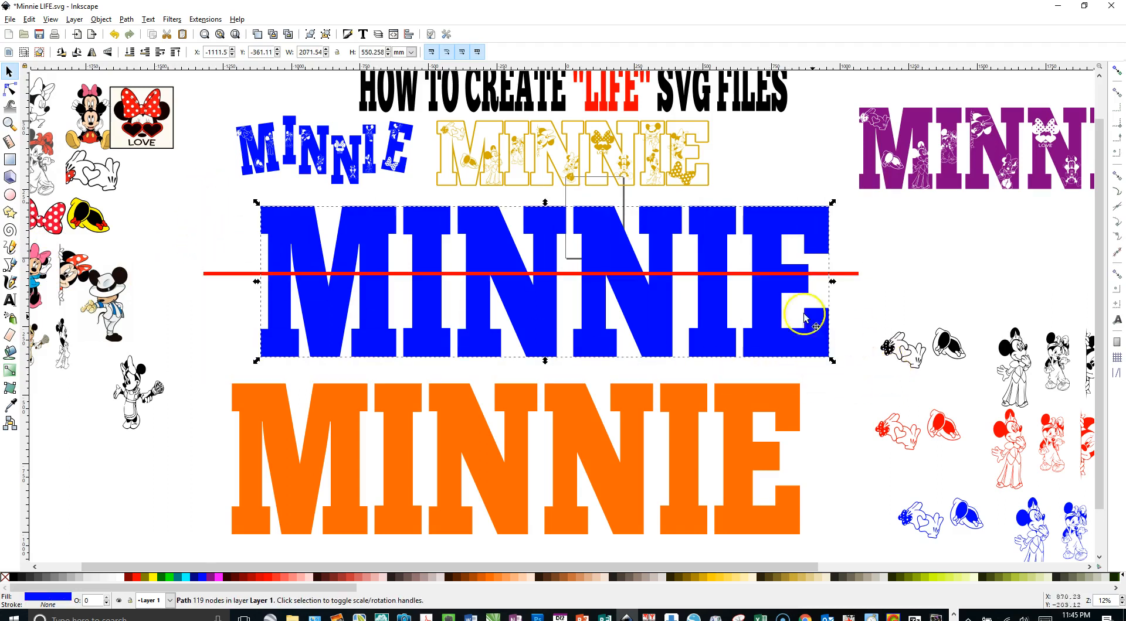
pyautogui.keyDown('shift'); pyautogui.click(237, 273); pyautogui.keyUp('shift')
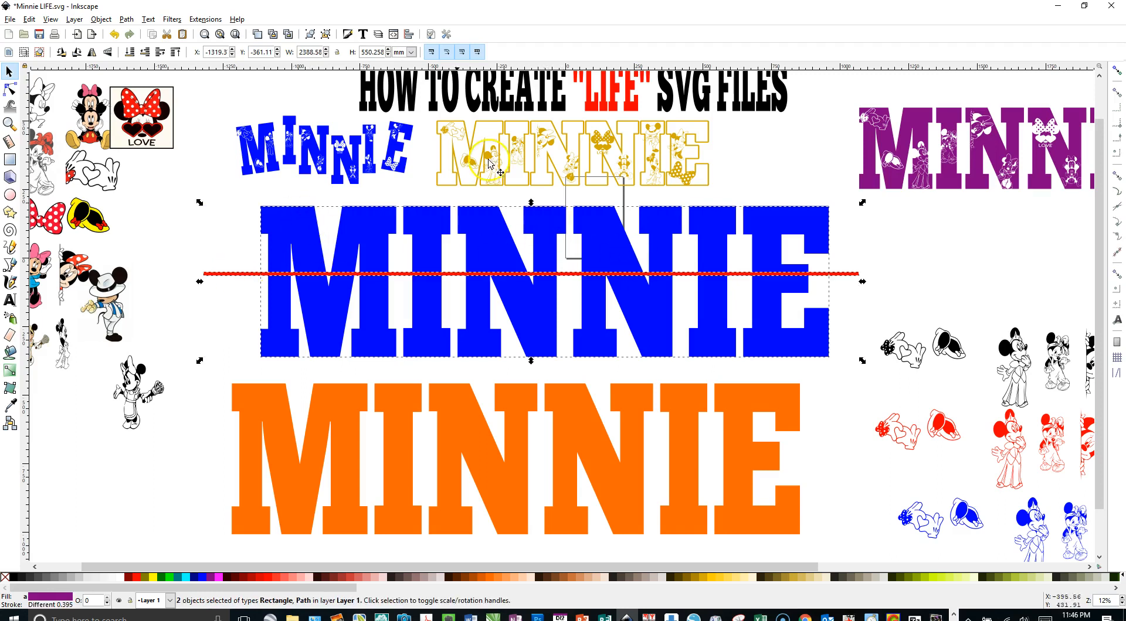
pyautogui.click(125, 20)
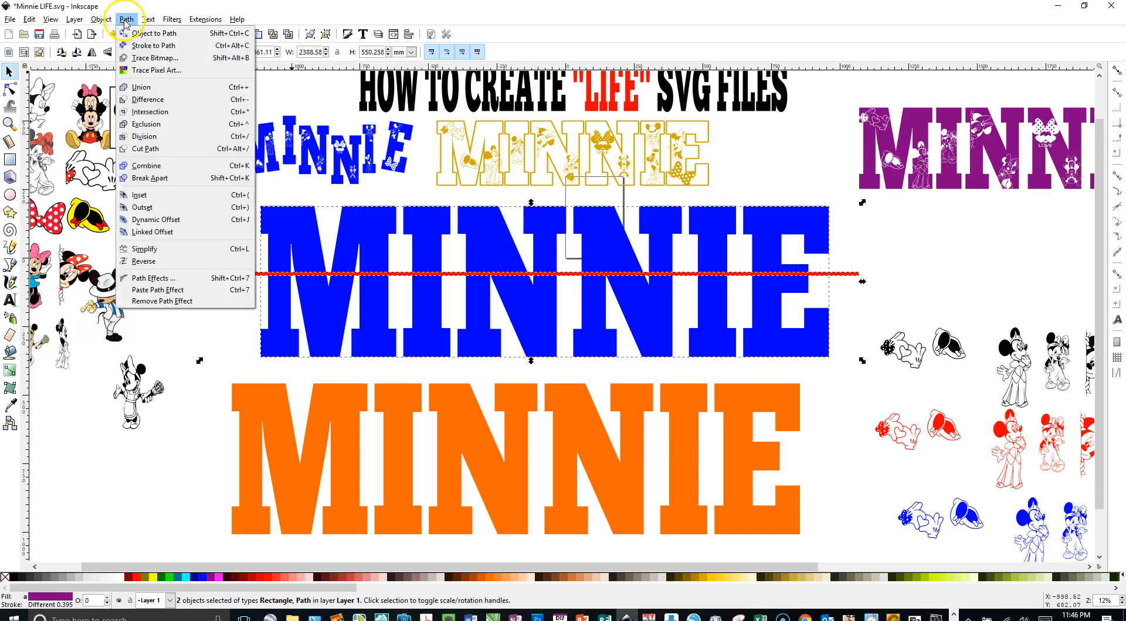
pyautogui.click(146, 99)
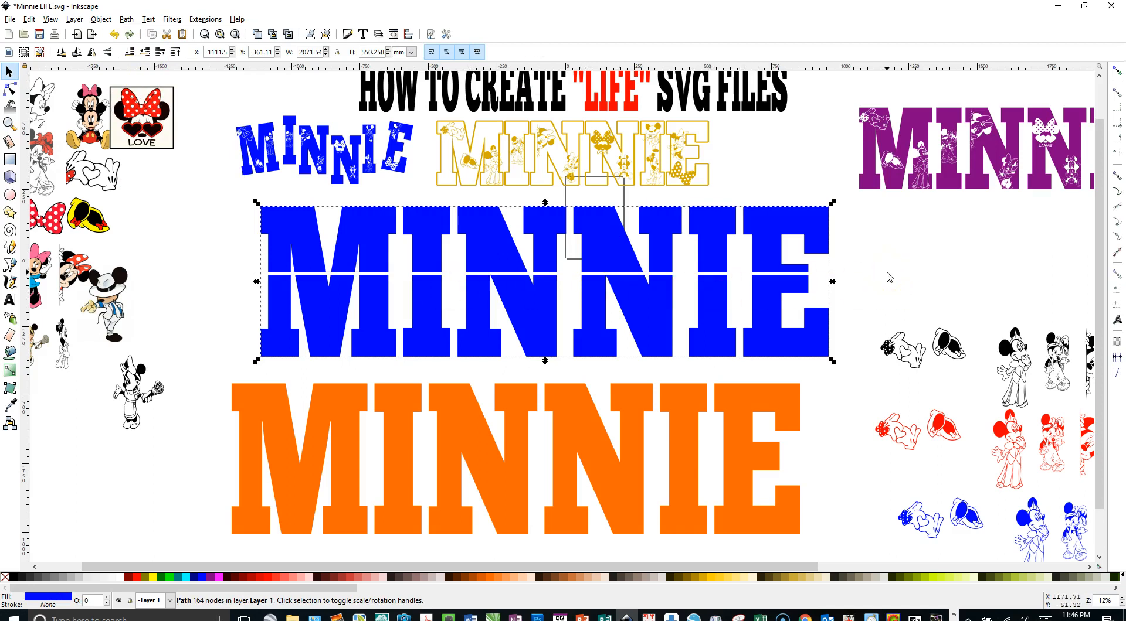
pyautogui.click(890, 276)
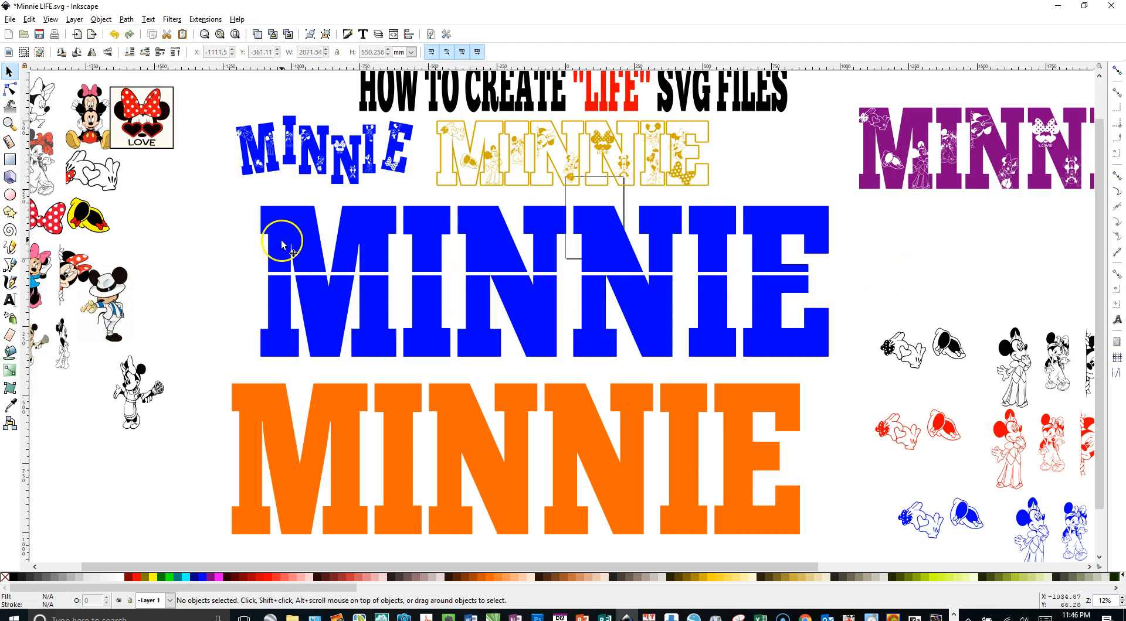
# Step: Break the split blue MINNIE path apart into separate pieces
pyautogui.click(282, 243)
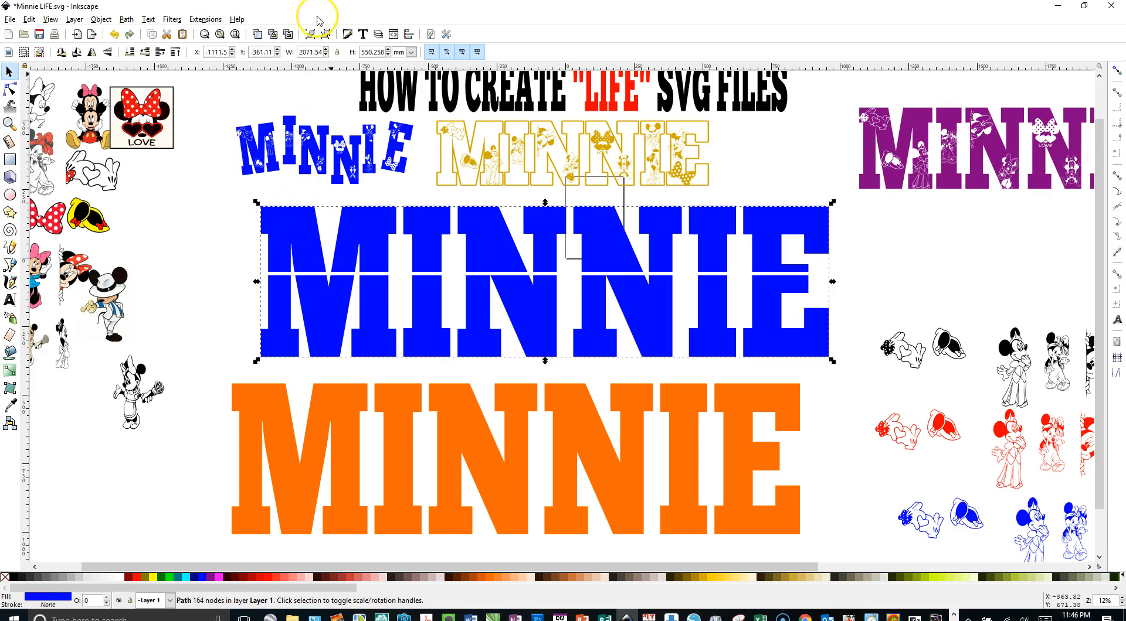
pyautogui.click(326, 35)
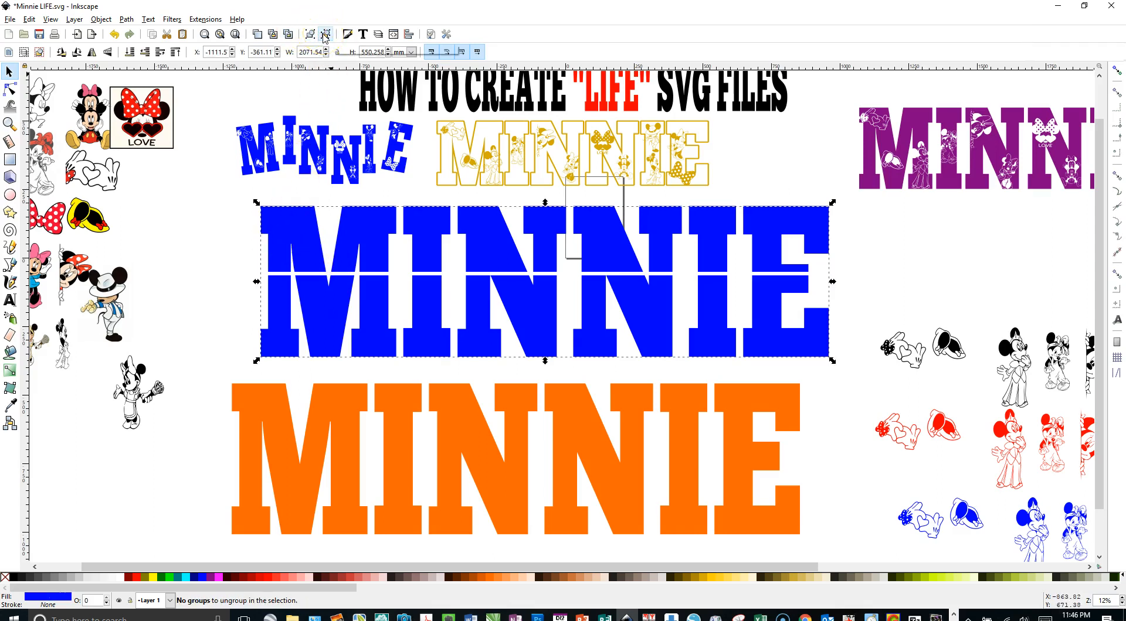
pyautogui.click(126, 21)
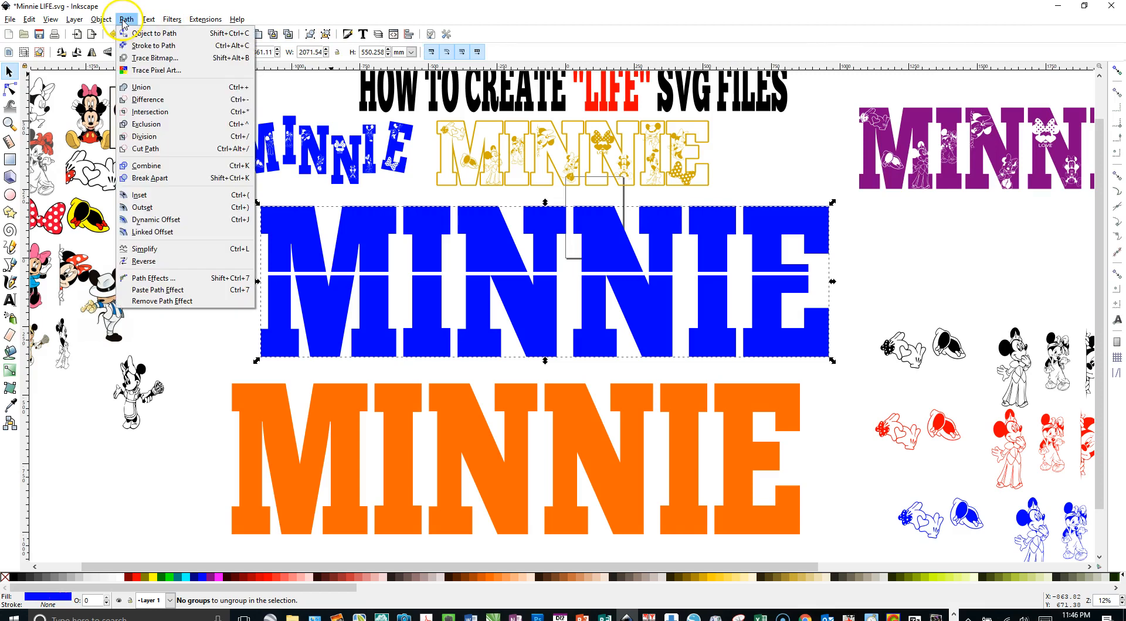
pyautogui.click(154, 179)
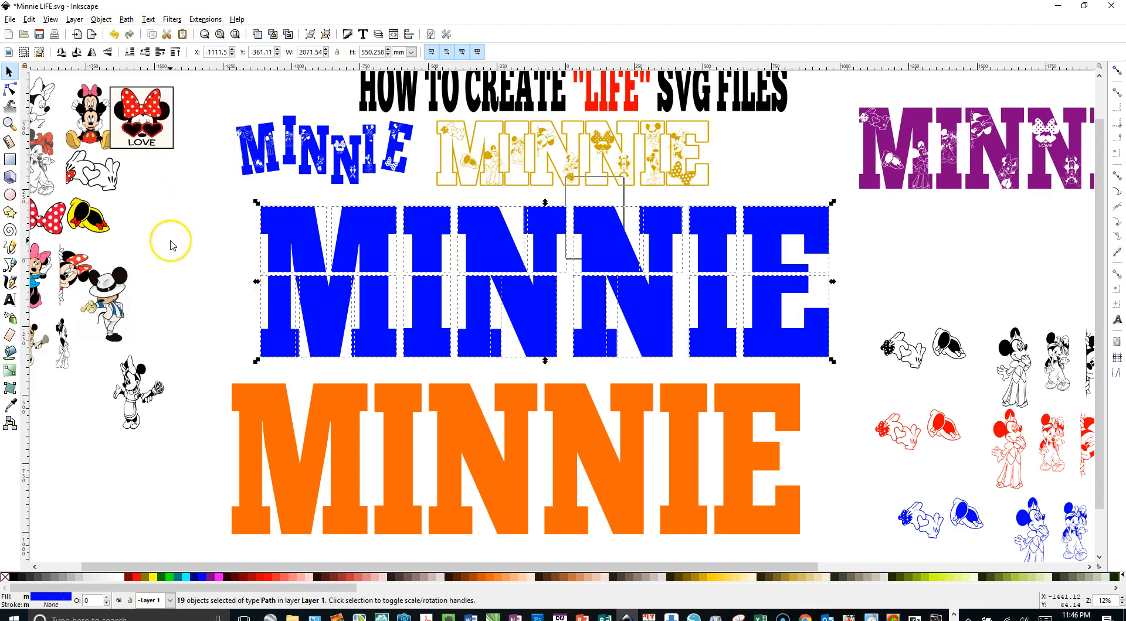
pyautogui.click(171, 241)
# Step: Group the two upper-half pieces of the large blue M
pyautogui.click(301, 246)
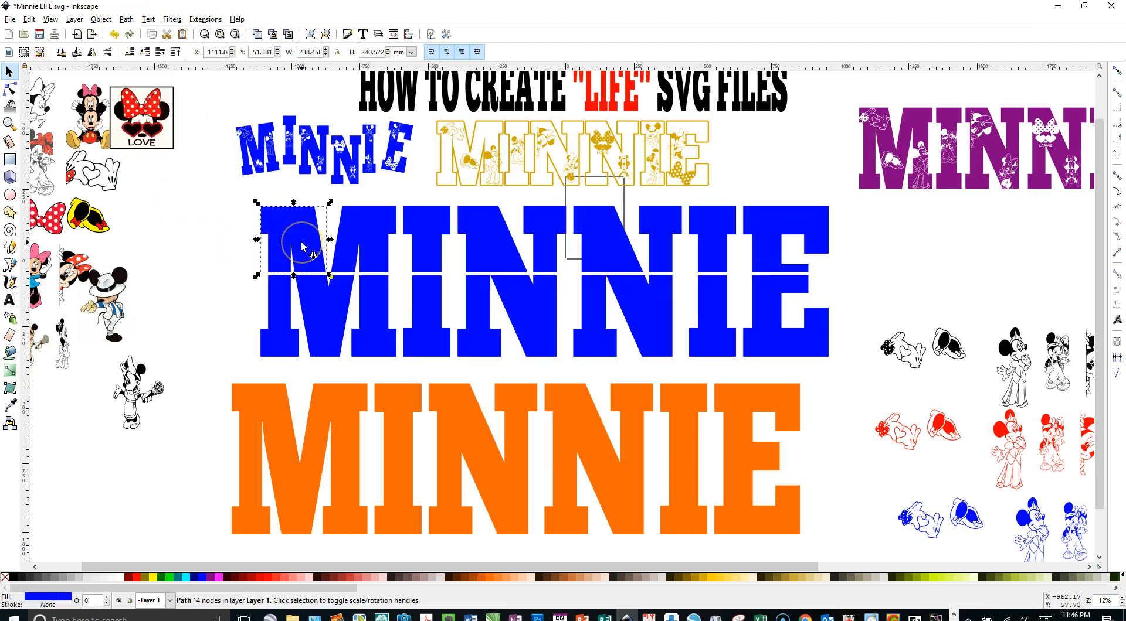
pyautogui.keyDown('shift'); pyautogui.click(367, 233); pyautogui.keyUp('shift')
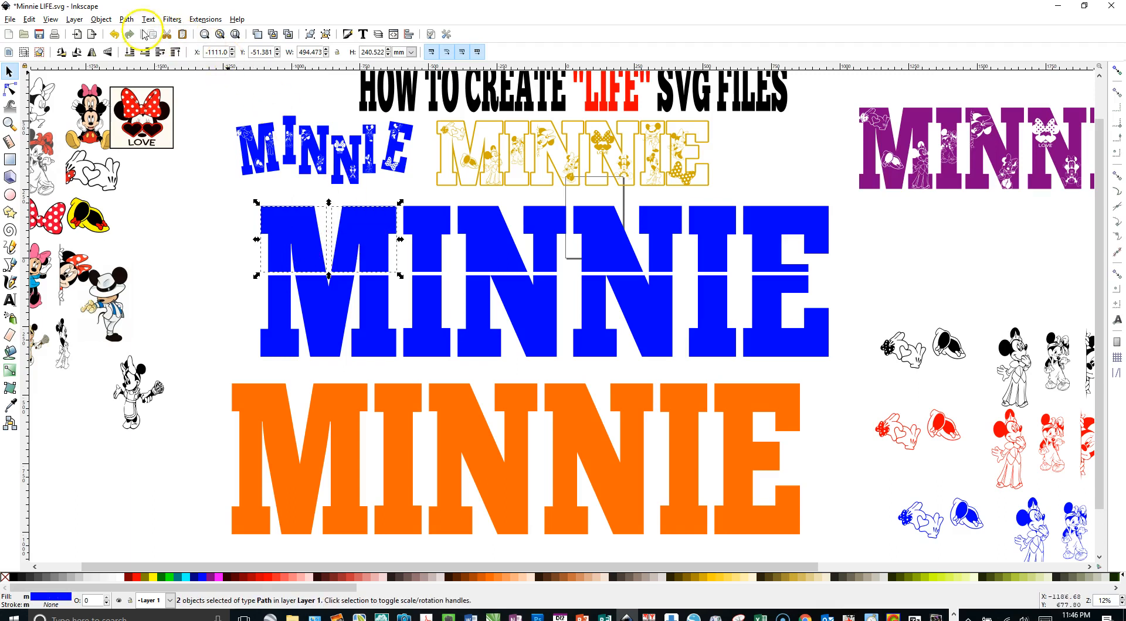
pyautogui.click(126, 21)
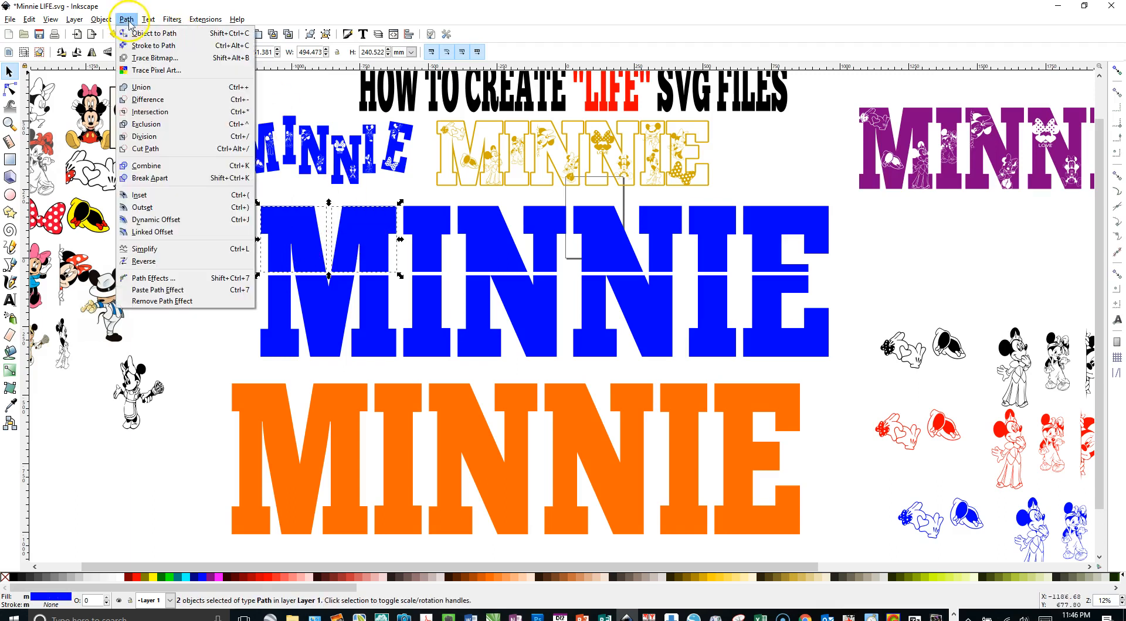
pyautogui.click(310, 35)
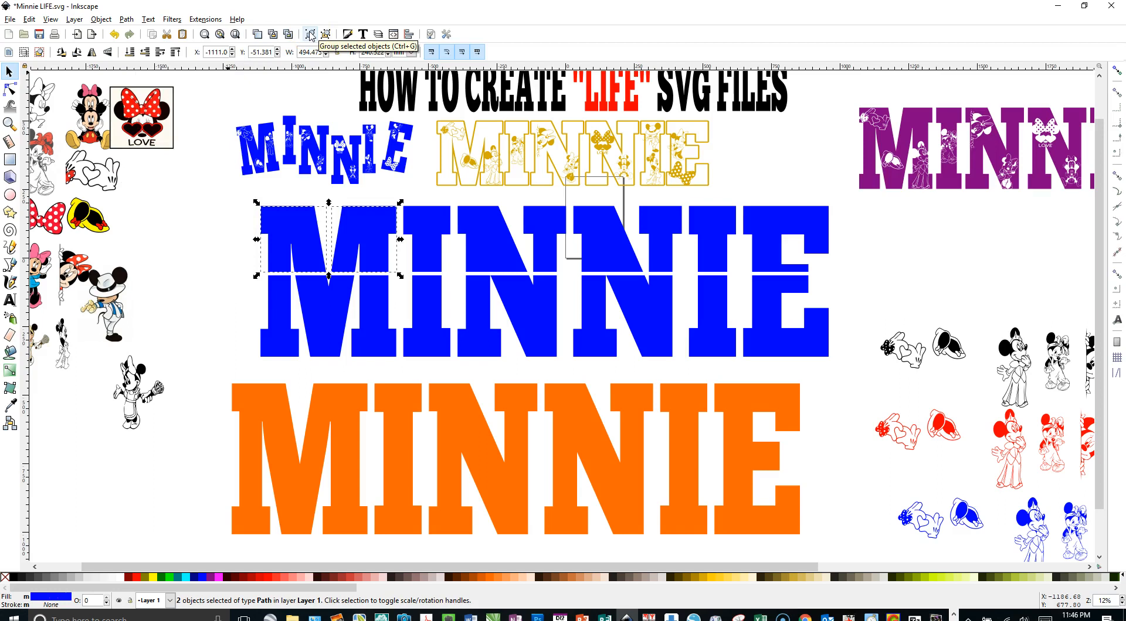
pyautogui.click(311, 34)
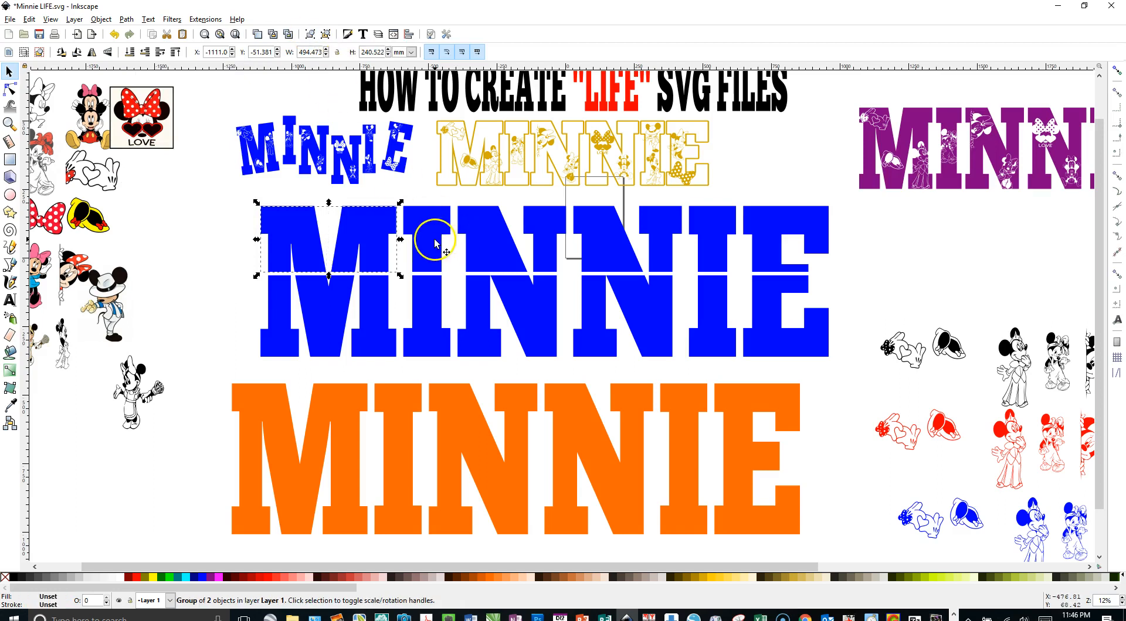
# Step: Group the two upper-half pieces of the first large blue N, and group those of the second N separately
pyautogui.click(482, 239)
pyautogui.keyDown('shift'); pyautogui.click(539, 234); pyautogui.keyUp('shift')
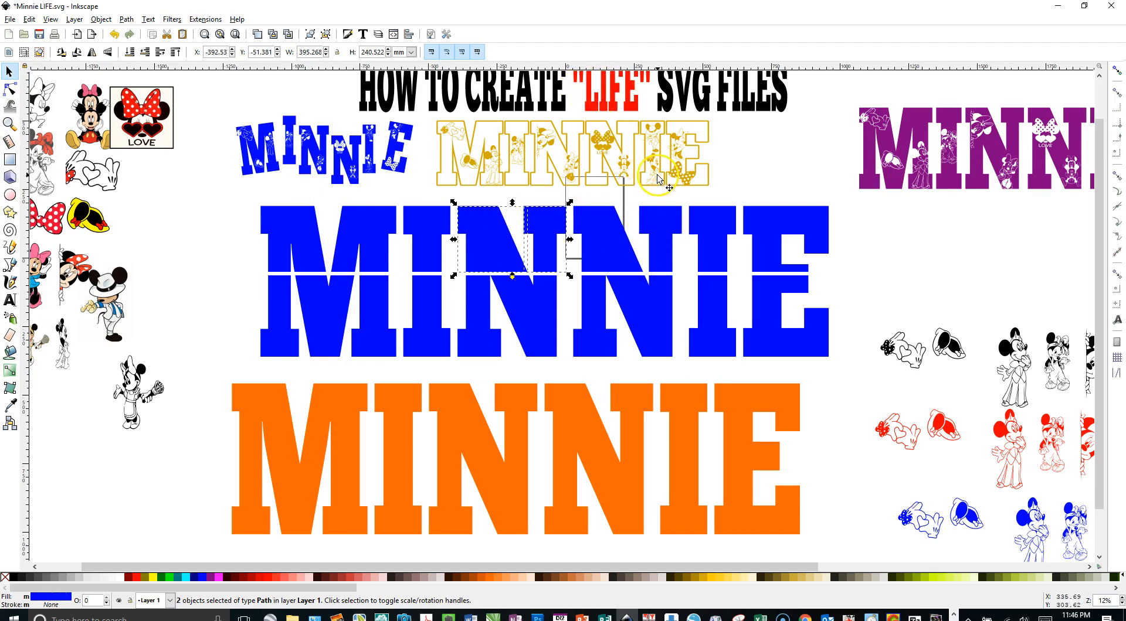
pyautogui.scroll(2, 665, 164)
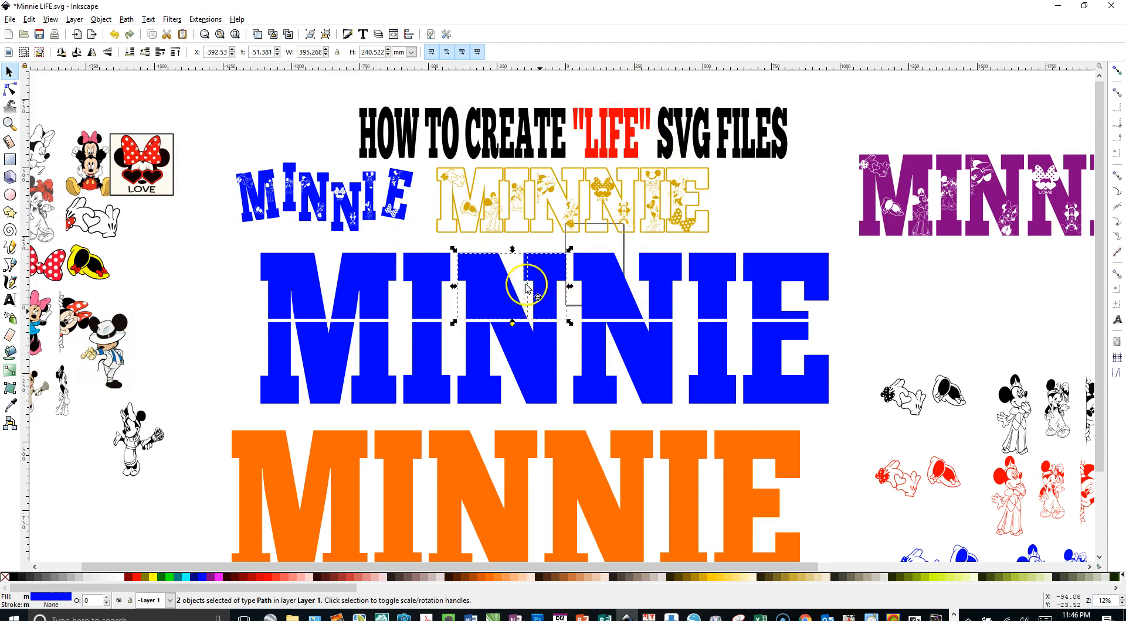
pyautogui.click(326, 34)
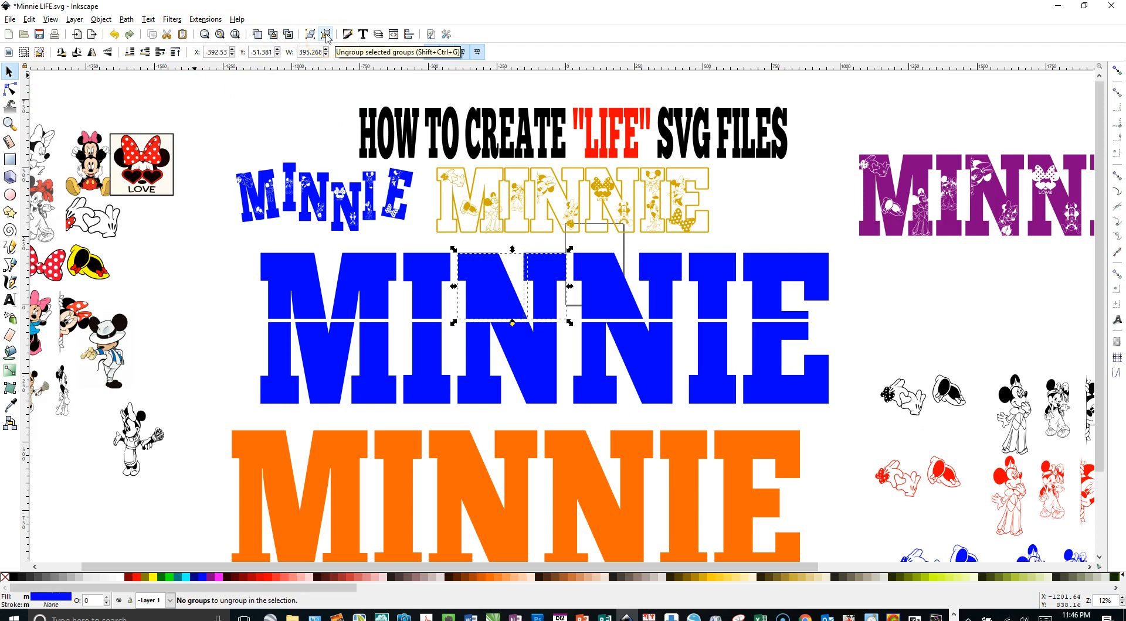
pyautogui.click(311, 34)
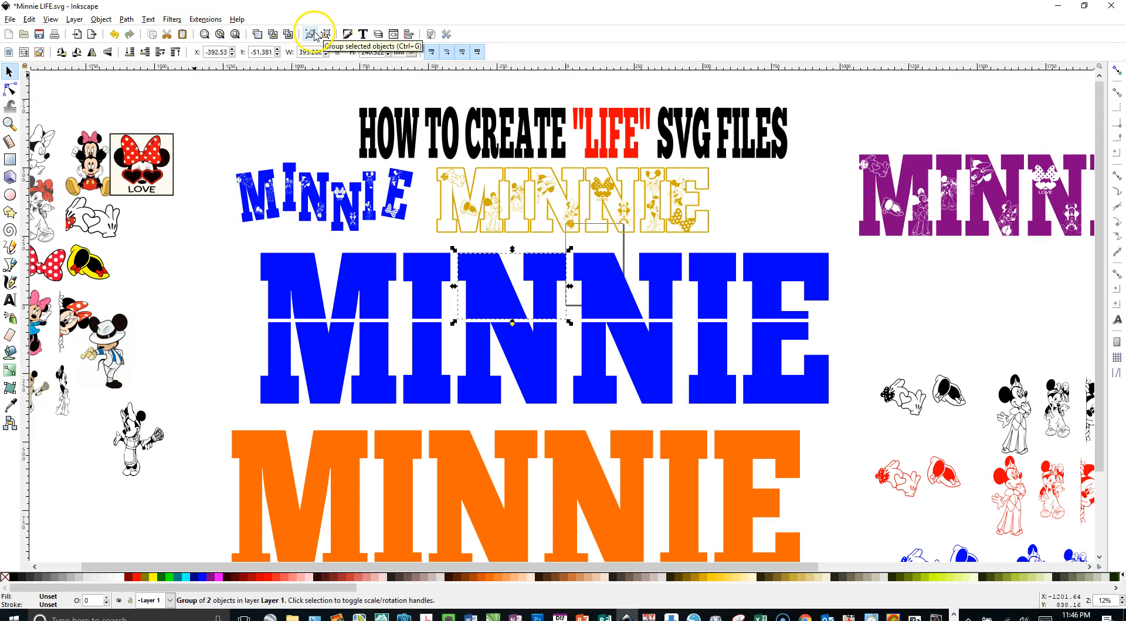
pyautogui.click(630, 296)
pyautogui.keyDown('shift'); pyautogui.click(657, 282); pyautogui.keyUp('shift')
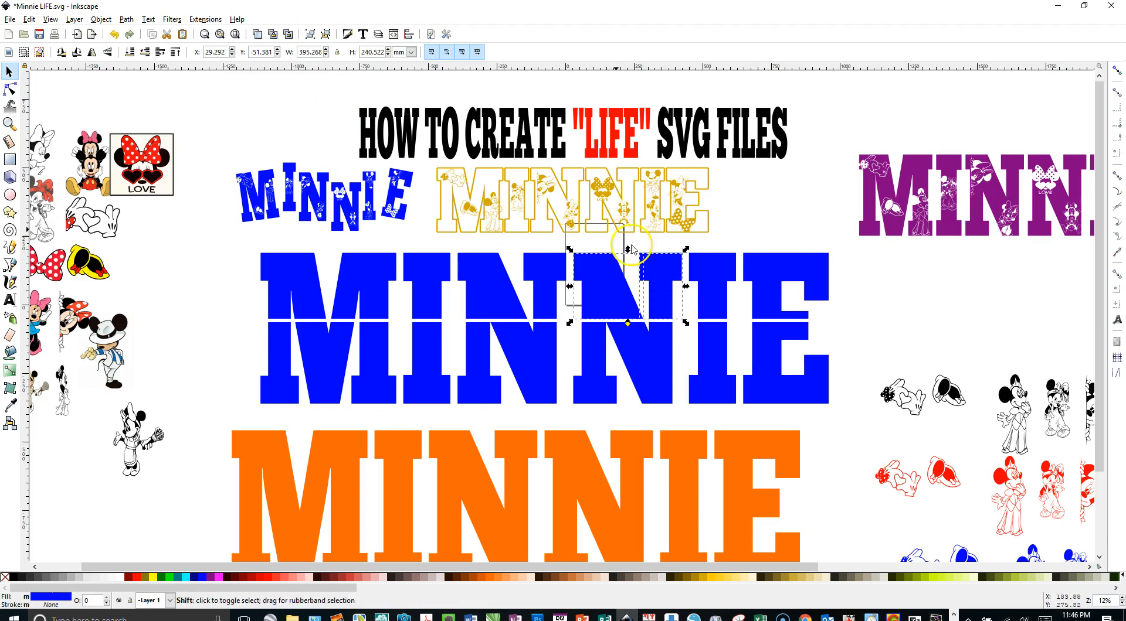
pyautogui.click(312, 37)
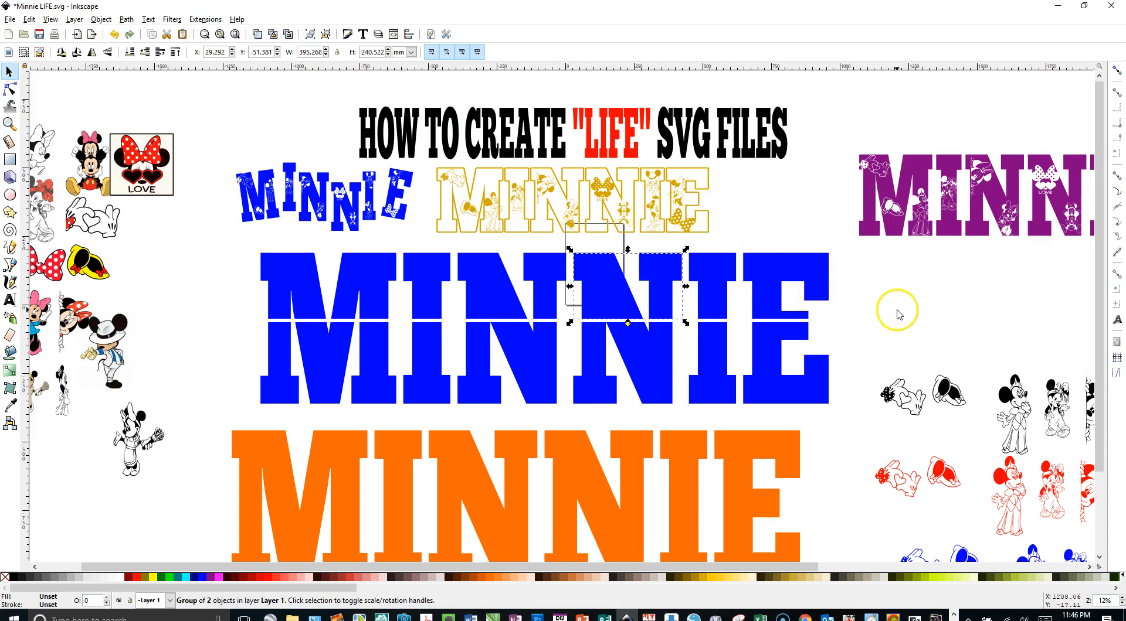
# Step: Group the three lower-half pieces of the large blue M
pyautogui.scroll(-1, 894, 309)
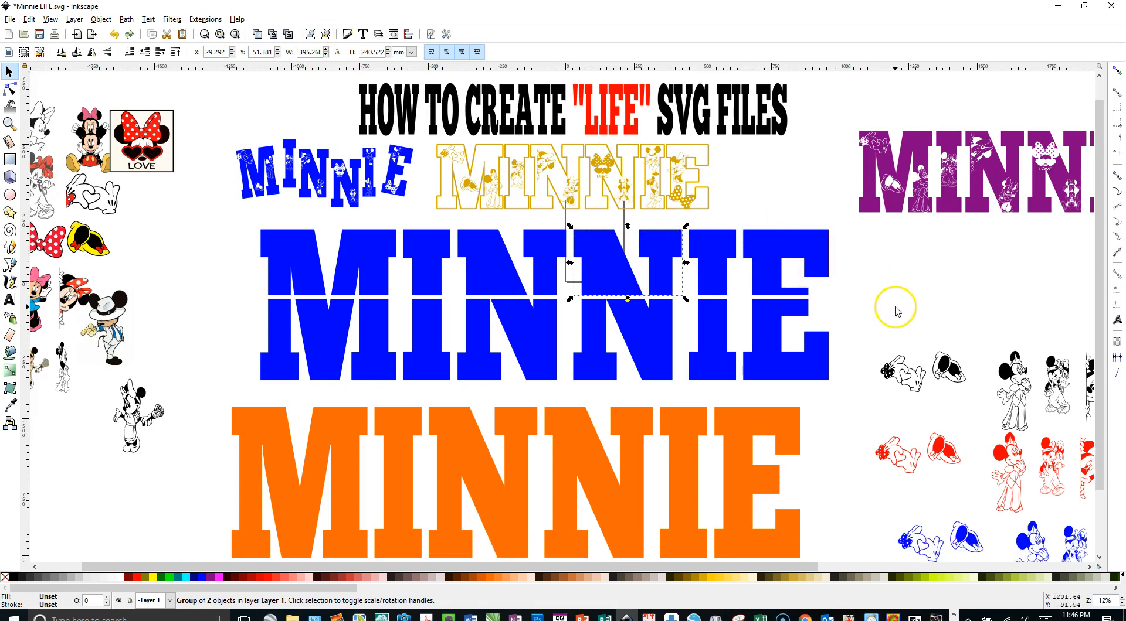
pyautogui.click(279, 343)
pyautogui.keyDown('shift'); pyautogui.click(324, 335); pyautogui.keyUp('shift')
pyautogui.keyDown('shift'); pyautogui.click(366, 355); pyautogui.keyUp('shift')
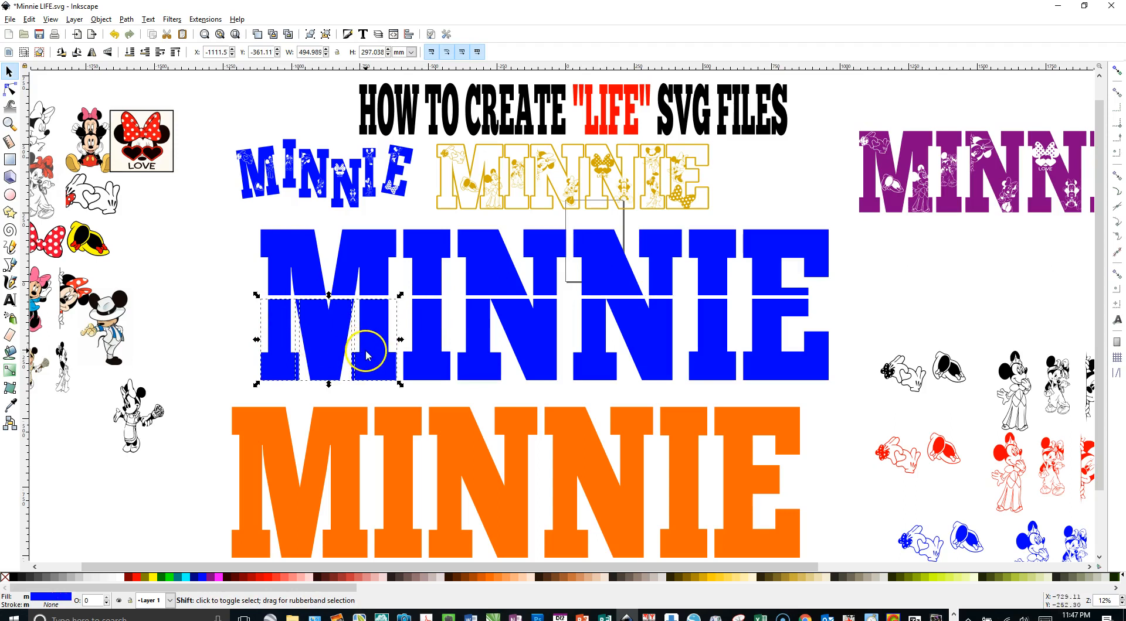
pyautogui.click(311, 34)
# Step: Group the two lower-half pieces of the first large blue N, and group those of the second N separately
pyautogui.click(472, 361)
pyautogui.keyDown('shift'); pyautogui.click(537, 358); pyautogui.keyUp('shift')
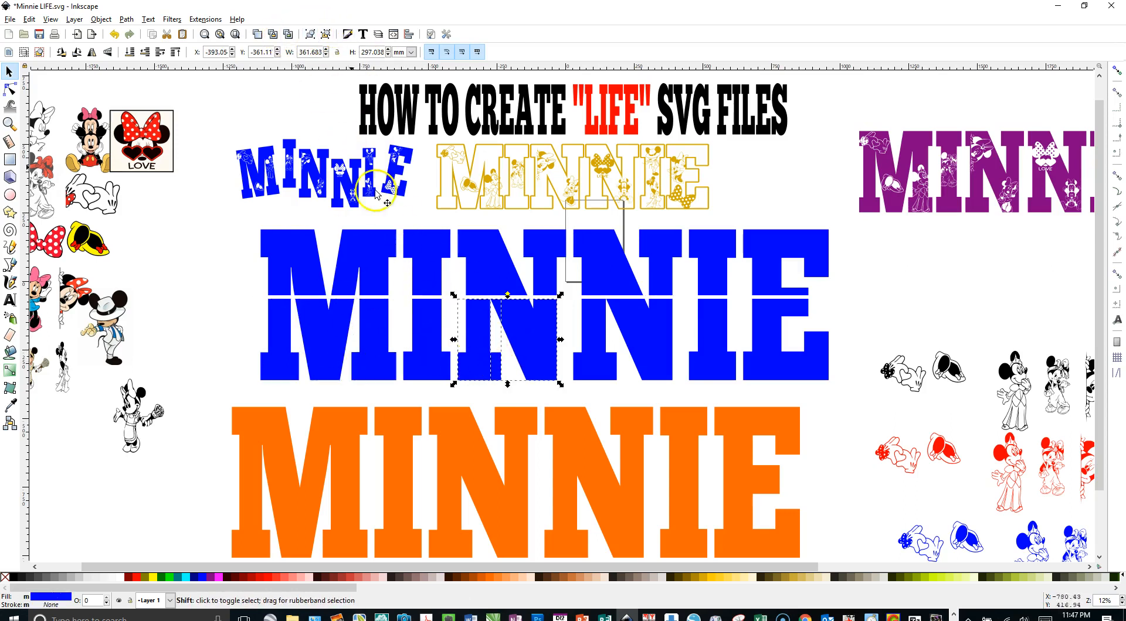
pyautogui.click(311, 33)
pyautogui.click(604, 355)
pyautogui.keyDown('shift'); pyautogui.click(647, 350); pyautogui.keyUp('shift')
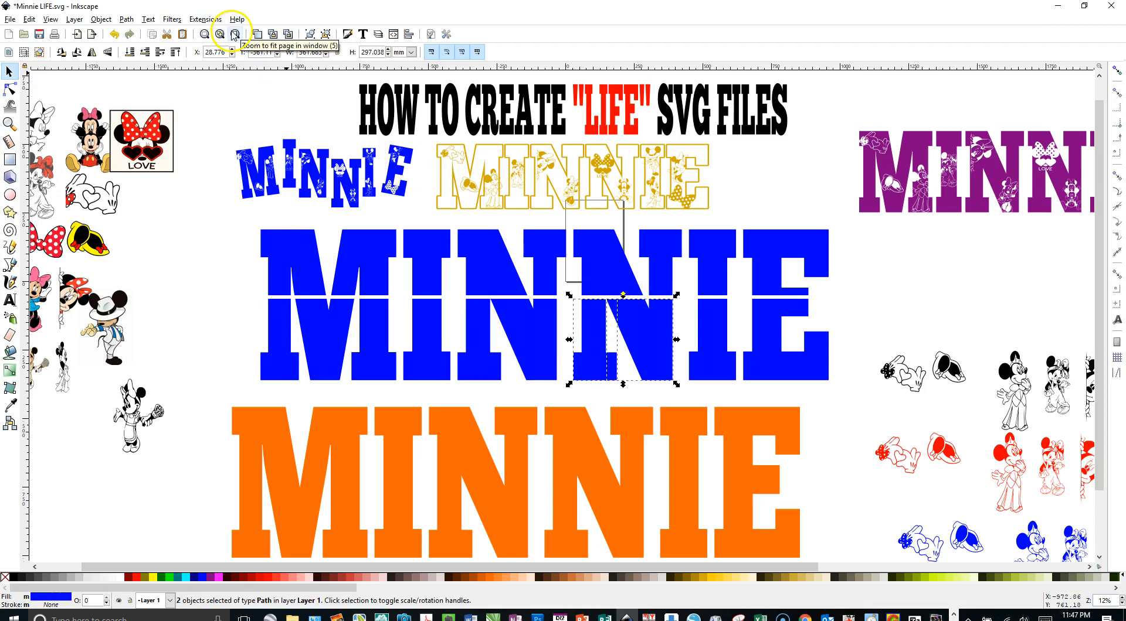
pyautogui.click(310, 34)
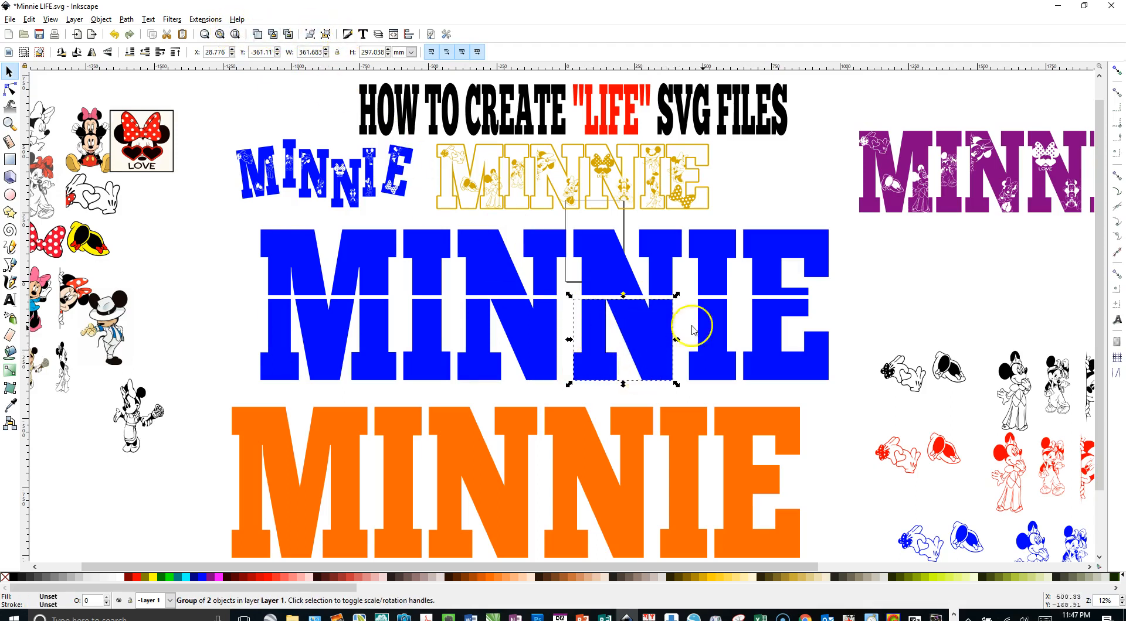
pyautogui.click(194, 241)
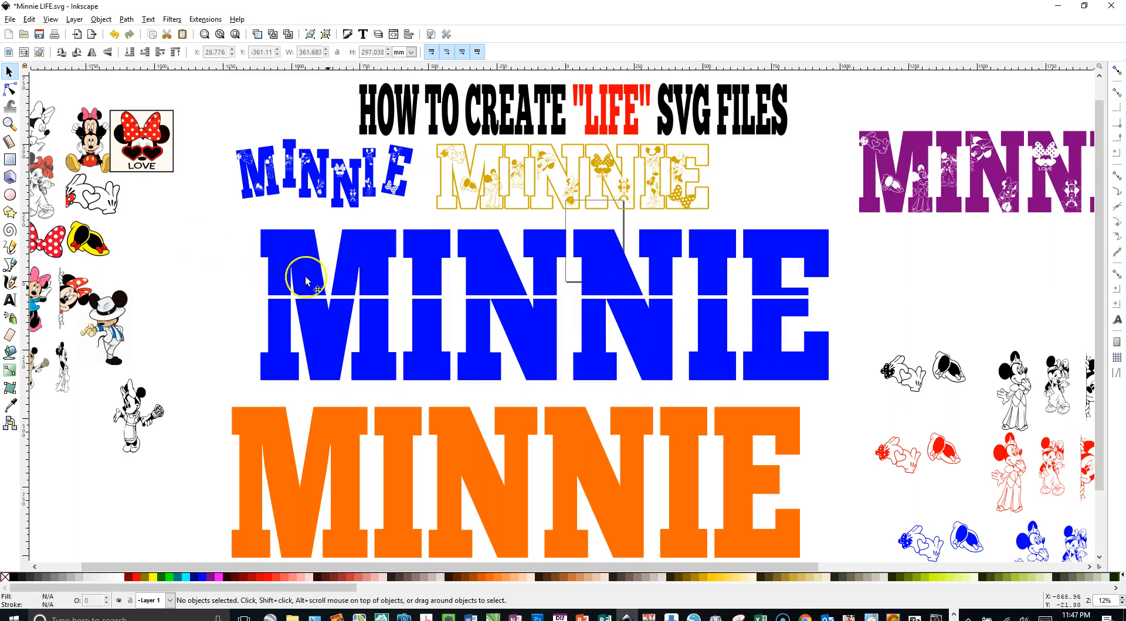
# Step: Fill the upper halves of all the large blue MINNIE letters with bright pink
pyautogui.click(337, 263)
pyautogui.click(227, 237)
pyautogui.moveTo(224, 220); pyautogui.dragTo(833, 298)
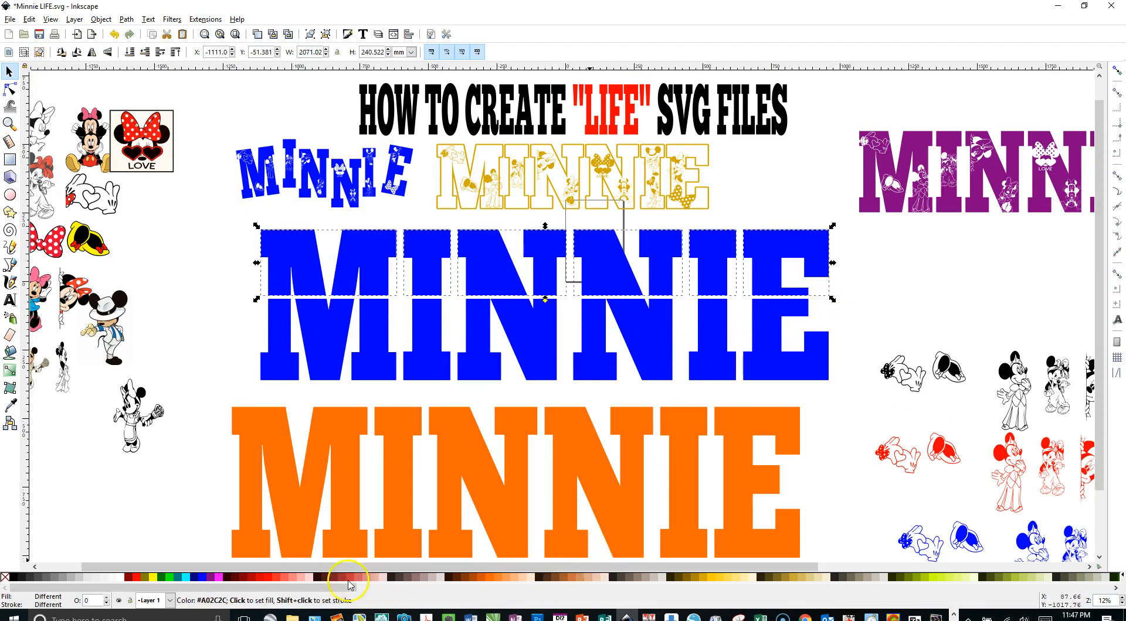
pyautogui.moveTo(291, 589); pyautogui.dragTo(1007, 589)
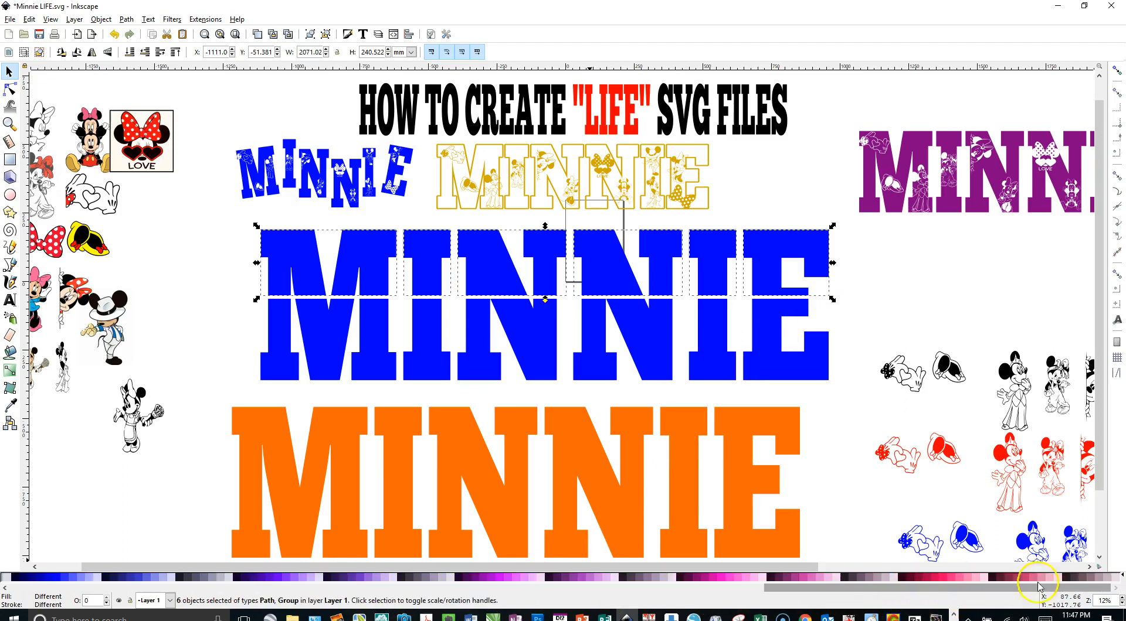
pyautogui.click(953, 579)
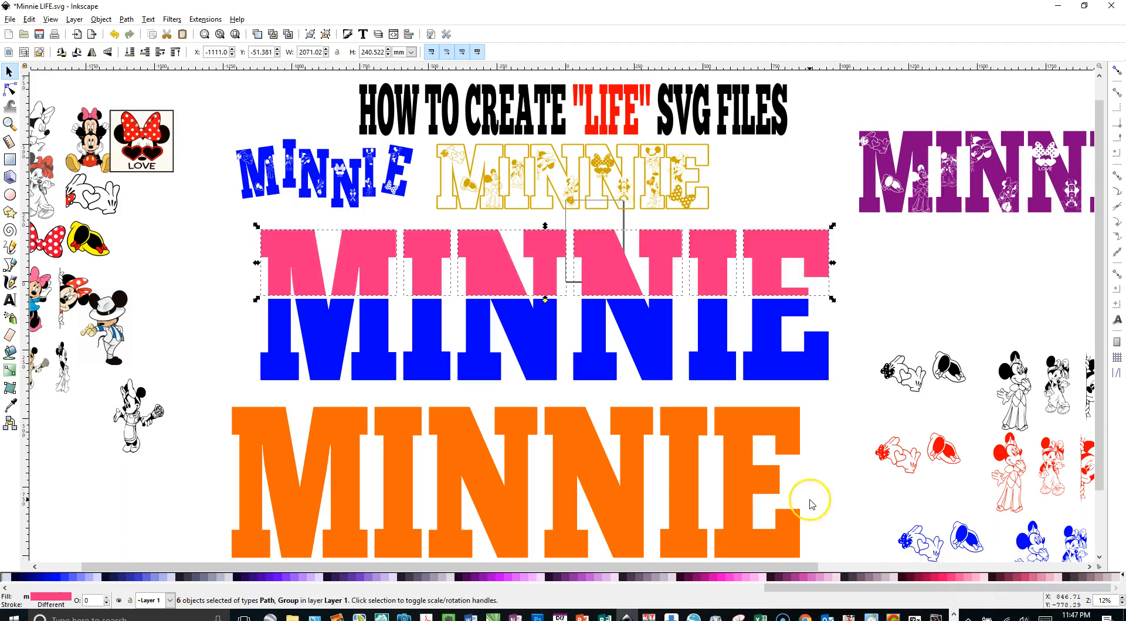
# Step: Fill the lower halves of all the large blue MINNIE letters with black
pyautogui.moveTo(225, 298); pyautogui.dragTo(860, 404)
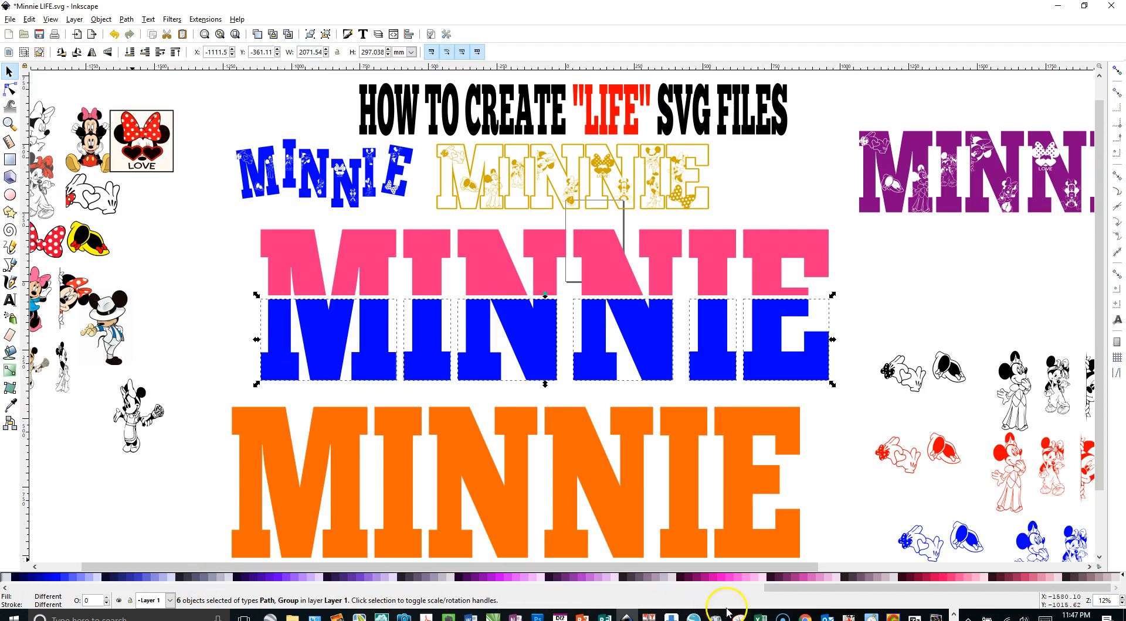
pyautogui.moveTo(808, 588); pyautogui.dragTo(3, 528)
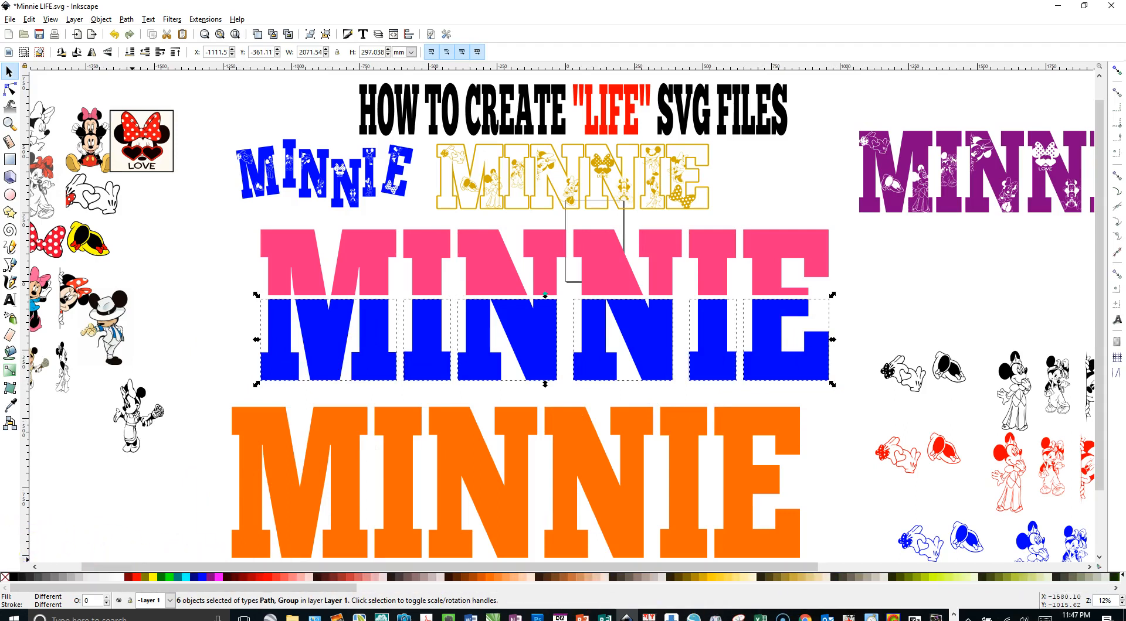
pyautogui.click(20, 577)
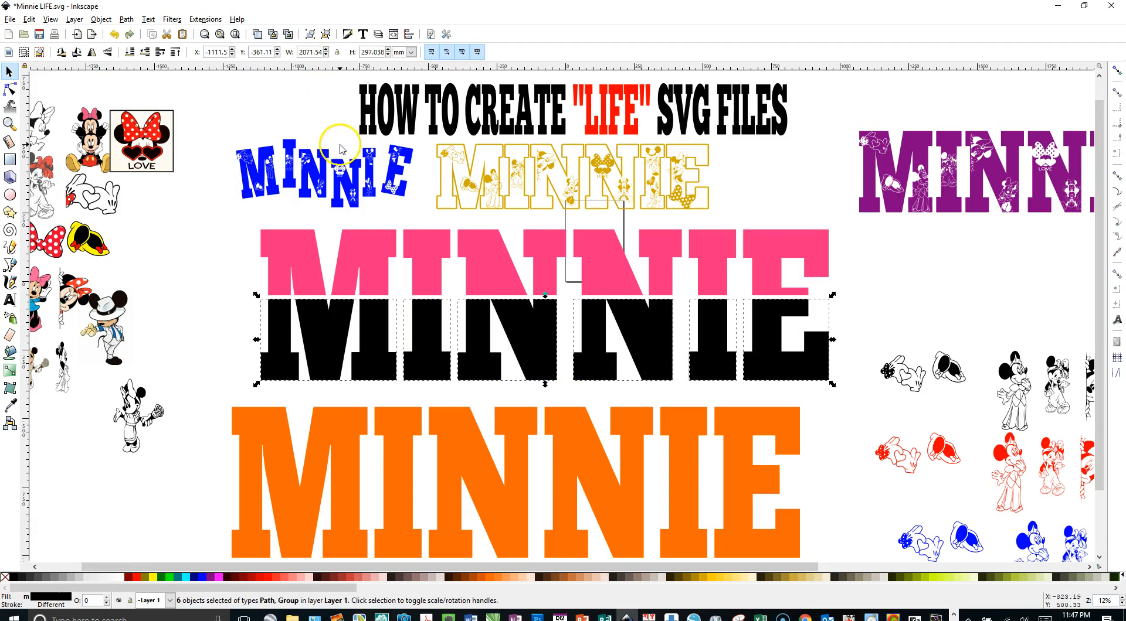
# Step: Fill the black group of character drawings with blue, place it directly below the pink-and-black MINNIE, and move the orange MINNIE further down
pyautogui.click(941, 377)
pyautogui.moveTo(941, 377); pyautogui.dragTo(795, 321)
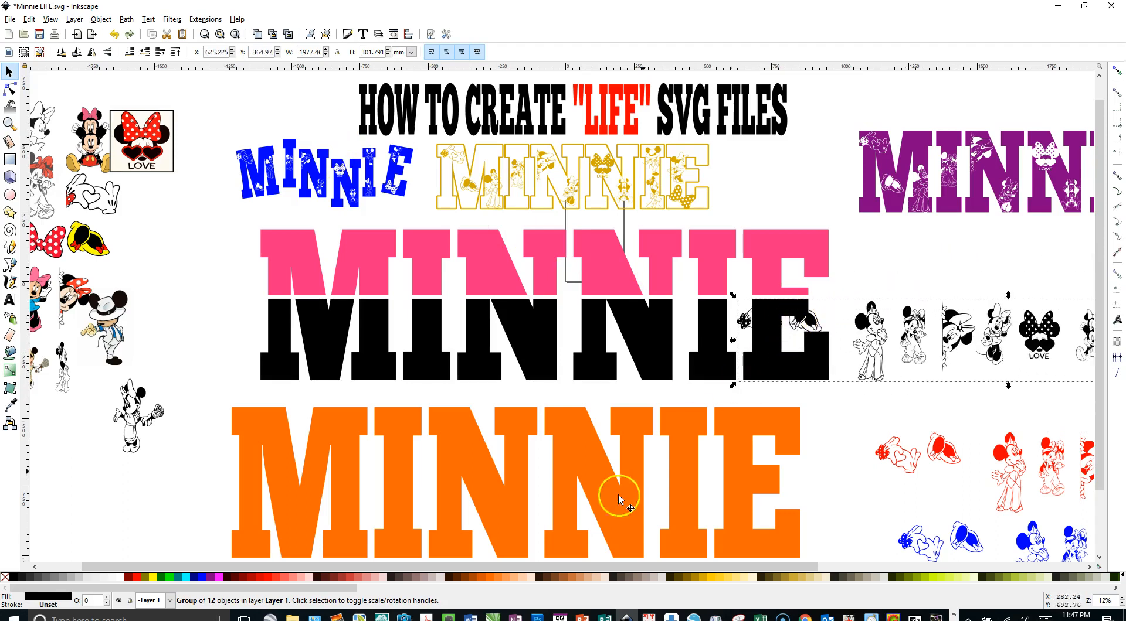
pyautogui.click(199, 580)
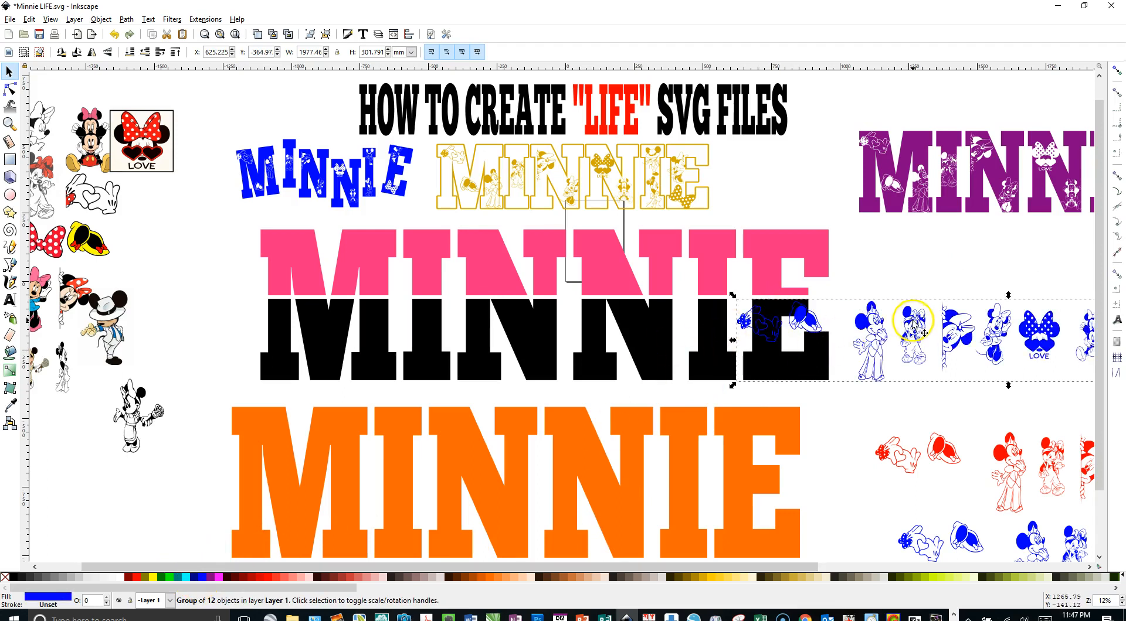
pyautogui.moveTo(913, 325); pyautogui.dragTo(406, 406)
pyautogui.moveTo(687, 495); pyautogui.dragTo(646, 470)
pyautogui.click(543, 252)
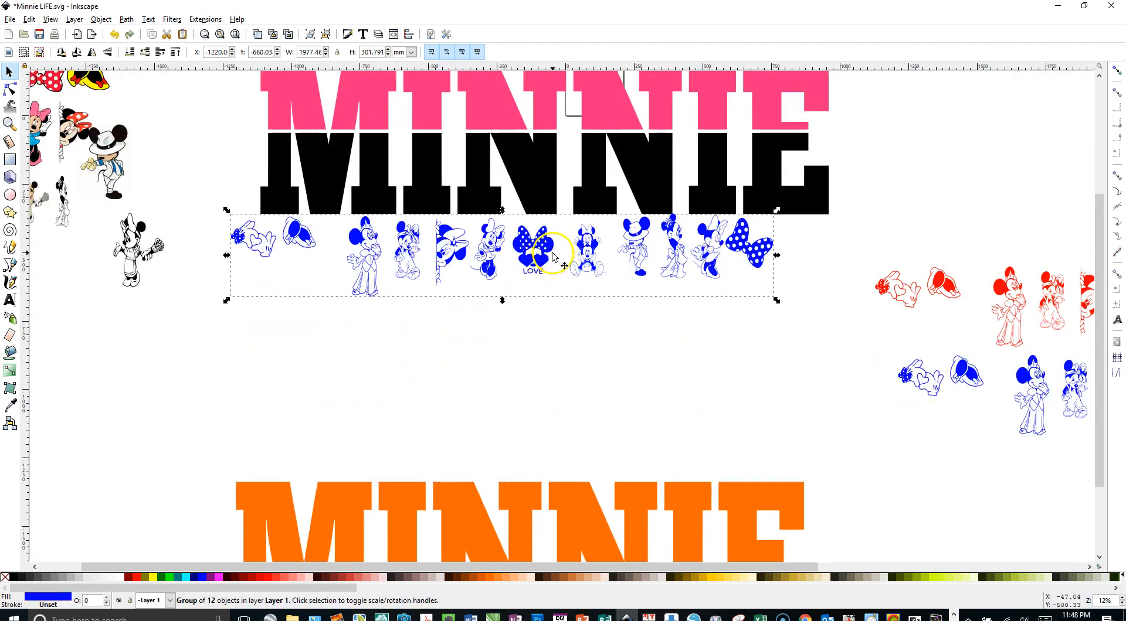
# Step: Ungroup the blue drawings, then place the gloved hands on the pink M's left side and the shoes on the black M's lower-left foot
pyautogui.click(323, 36)
pyautogui.click(378, 315)
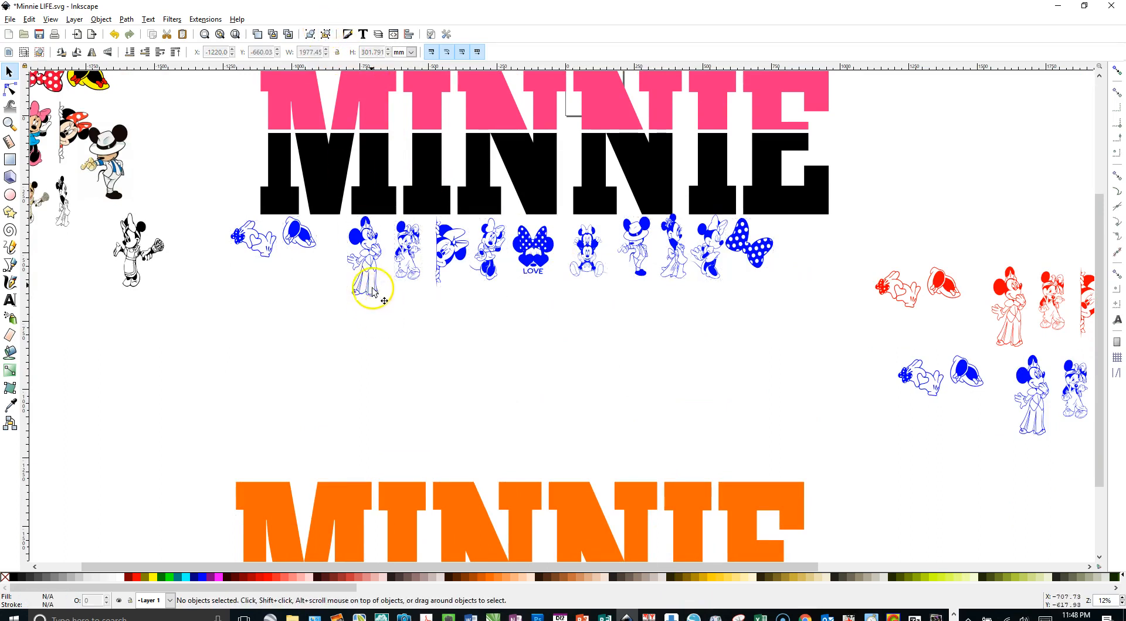
pyautogui.scroll(6, 372, 291)
pyautogui.moveTo(245, 378); pyautogui.dragTo(287, 228)
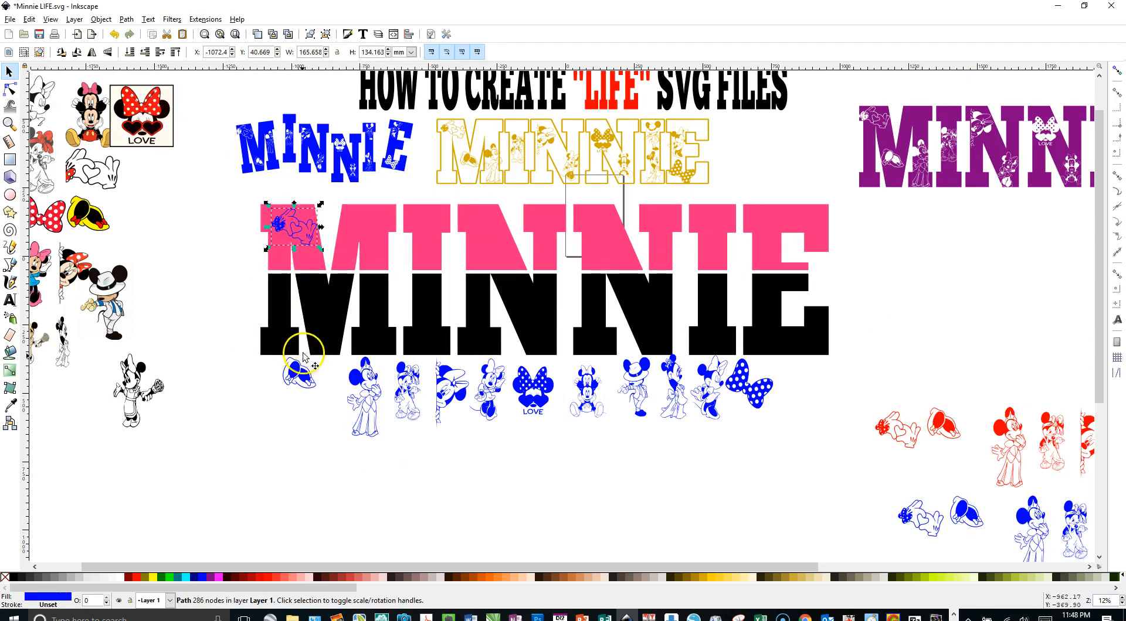
pyautogui.click(294, 375)
pyautogui.moveTo(295, 375); pyautogui.dragTo(275, 346)
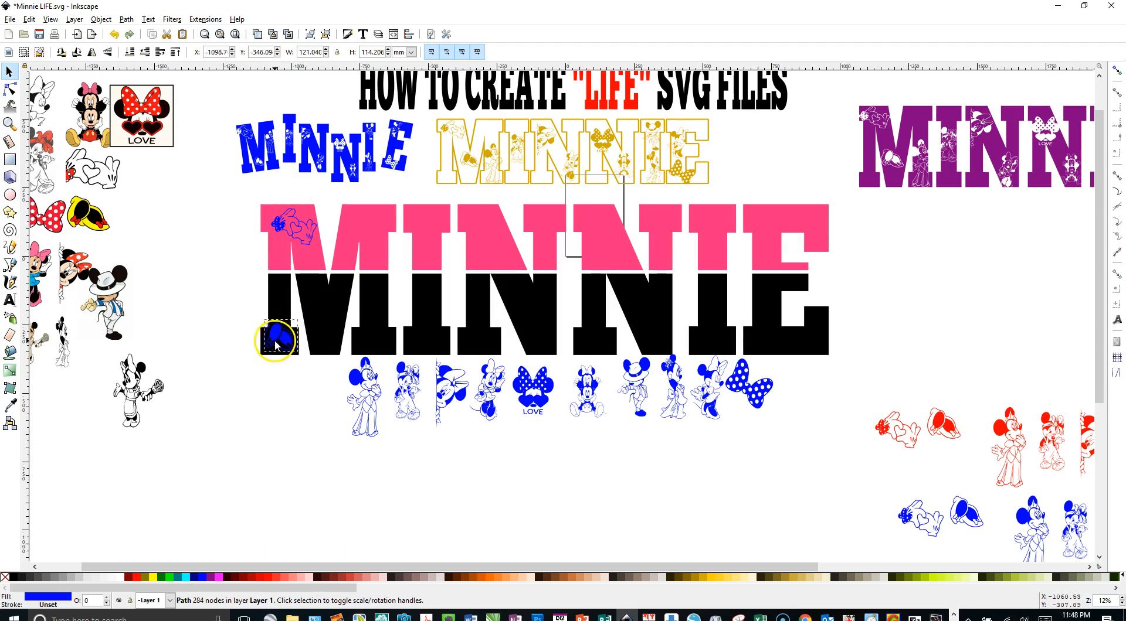
# Step: Place the tall Minnie mid-black M, the LOVE face on the pink M's right, and two Minnie drawings on the first I's black and pink halves
pyautogui.moveTo(357, 390); pyautogui.dragTo(326, 319)
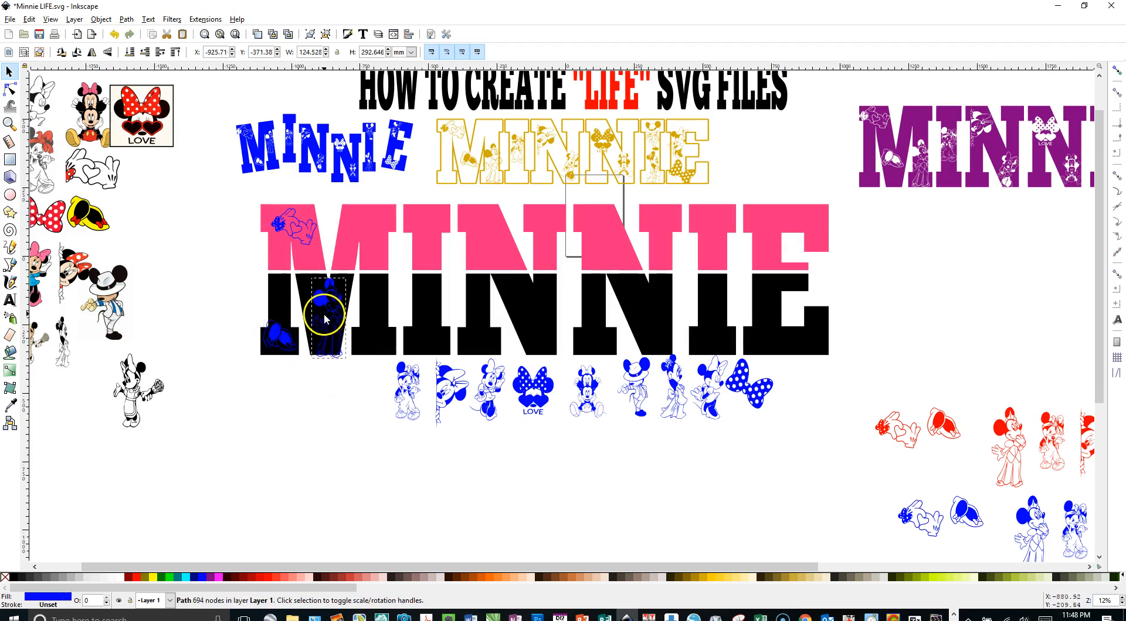
pyautogui.moveTo(407, 388)
pyautogui.mouseDown()
pyautogui.moveTo(397, 366)
pyautogui.moveTo(433, 303)
pyautogui.mouseUp()
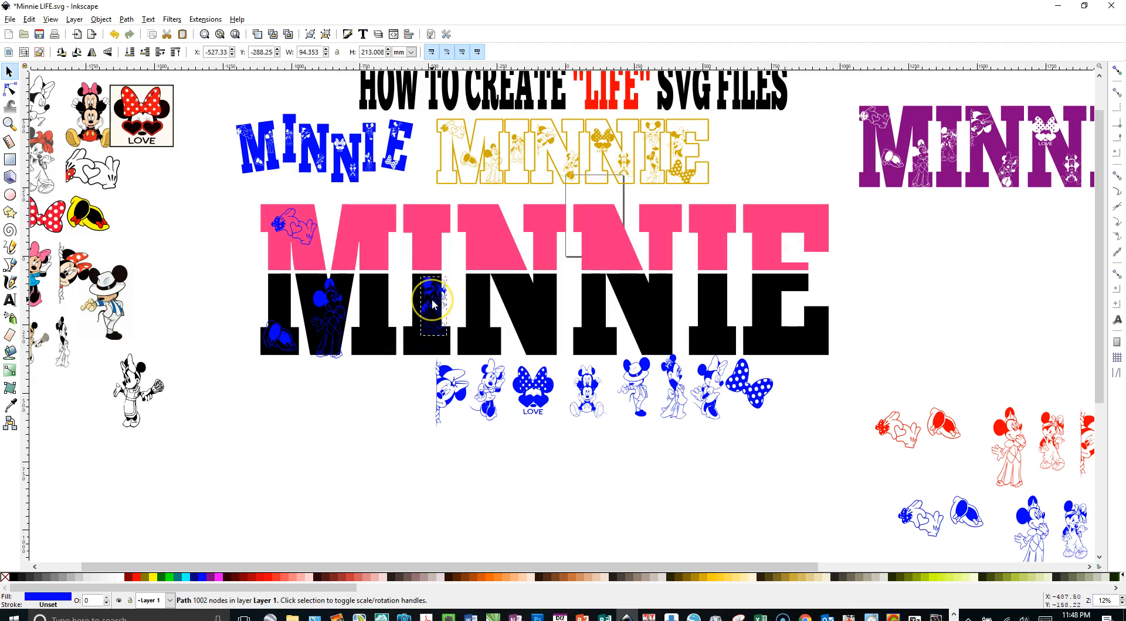
pyautogui.moveTo(444, 390); pyautogui.dragTo(421, 233)
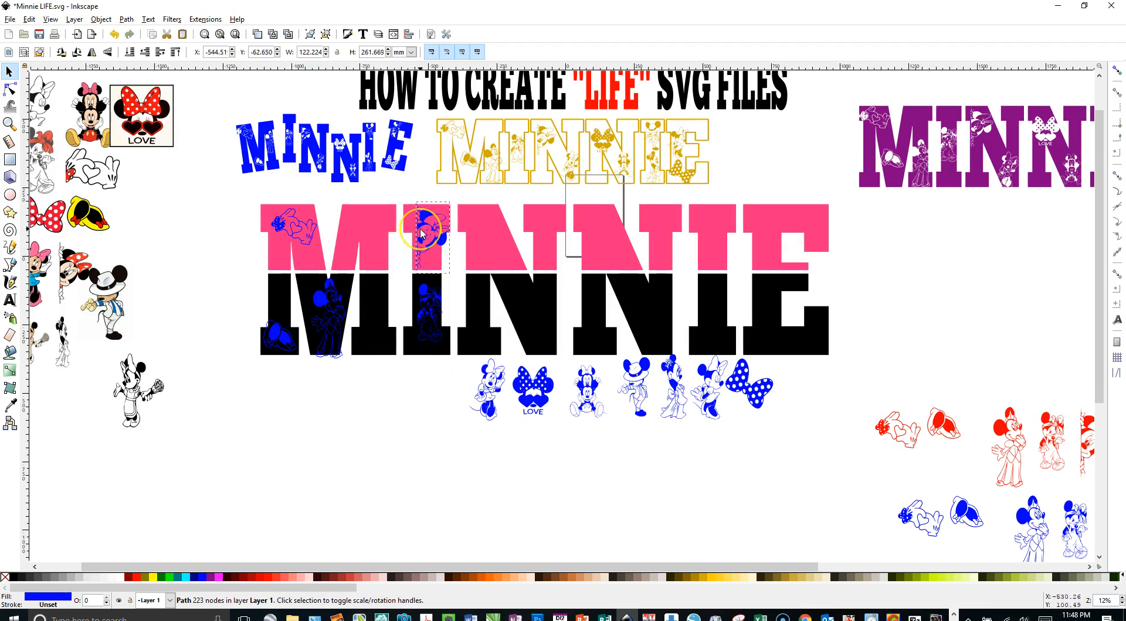
pyautogui.moveTo(539, 391); pyautogui.dragTo(374, 227)
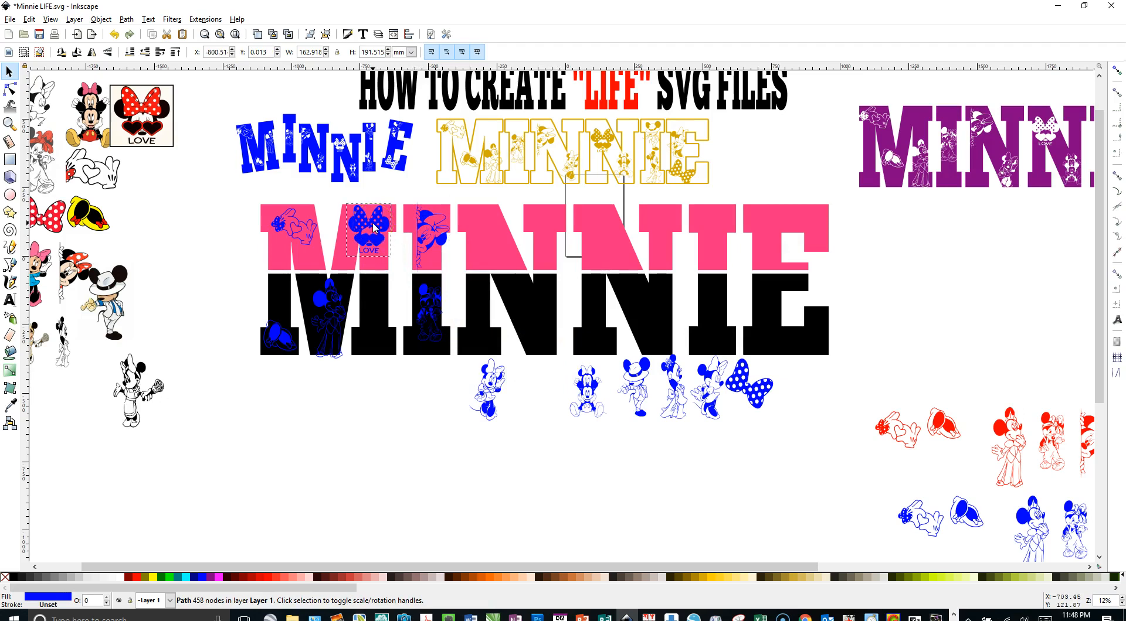
# Step: Place two character drawings on the black half of the first N, one on the second N's right side and the hatted figure on the second I
pyautogui.moveTo(487, 389); pyautogui.dragTo(533, 316)
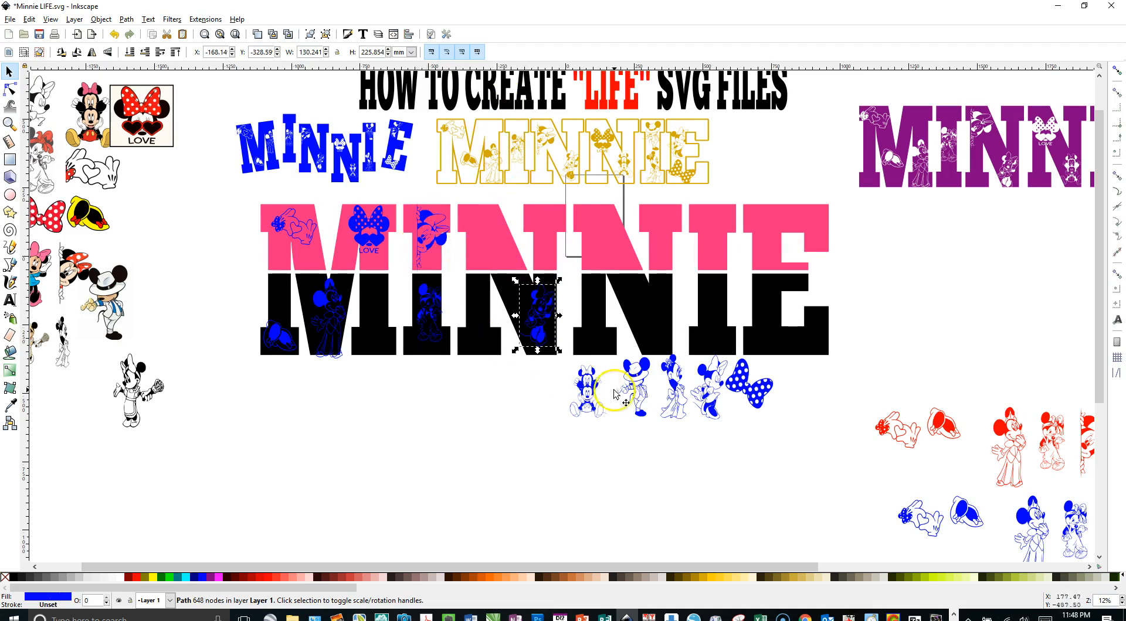
pyautogui.moveTo(598, 403)
pyautogui.mouseDown()
pyautogui.moveTo(523, 336)
pyautogui.moveTo(487, 332)
pyautogui.mouseUp()
pyautogui.moveTo(630, 392)
pyautogui.mouseDown()
pyautogui.moveTo(634, 360)
pyautogui.moveTo(680, 284)
pyautogui.moveTo(709, 318)
pyautogui.mouseUp()
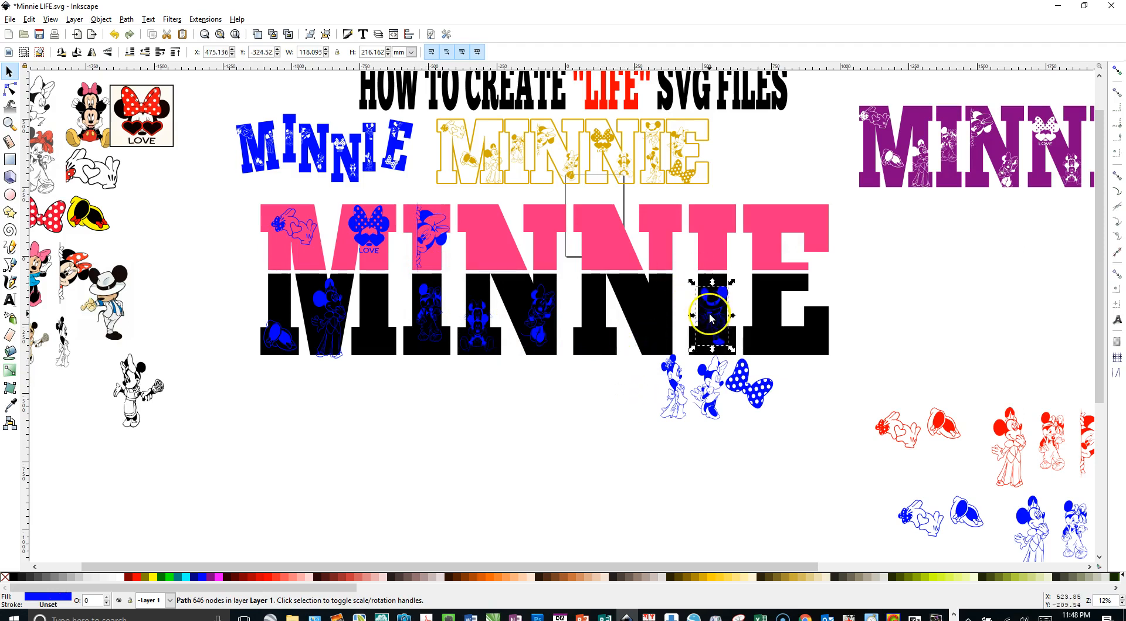
pyautogui.moveTo(666, 377); pyautogui.dragTo(648, 310)
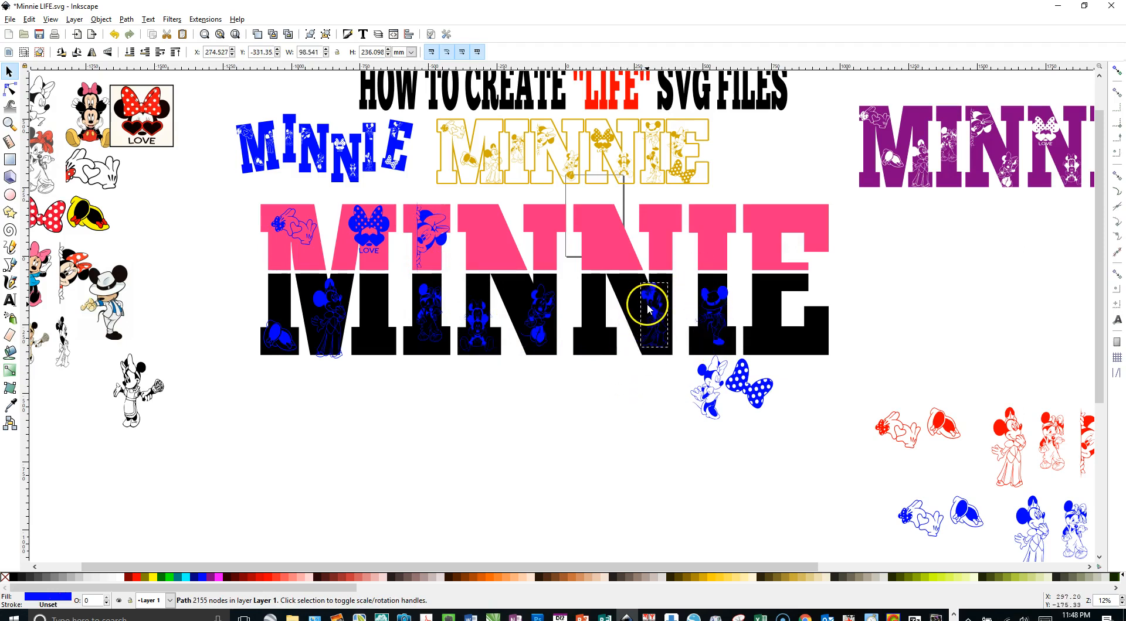
# Step: Place the polka-dot bow on the black E and the last Minnie on the pink E, and nudge the first N's right-hand figure upward
pyautogui.moveTo(747, 384); pyautogui.dragTo(766, 326)
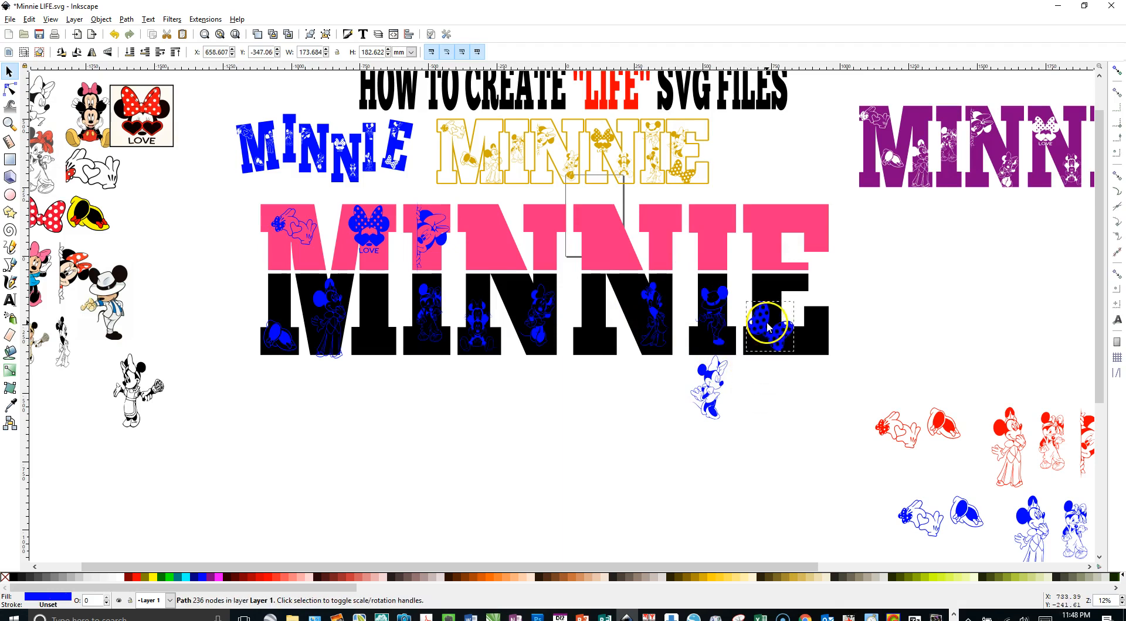
pyautogui.moveTo(709, 384); pyautogui.dragTo(765, 236)
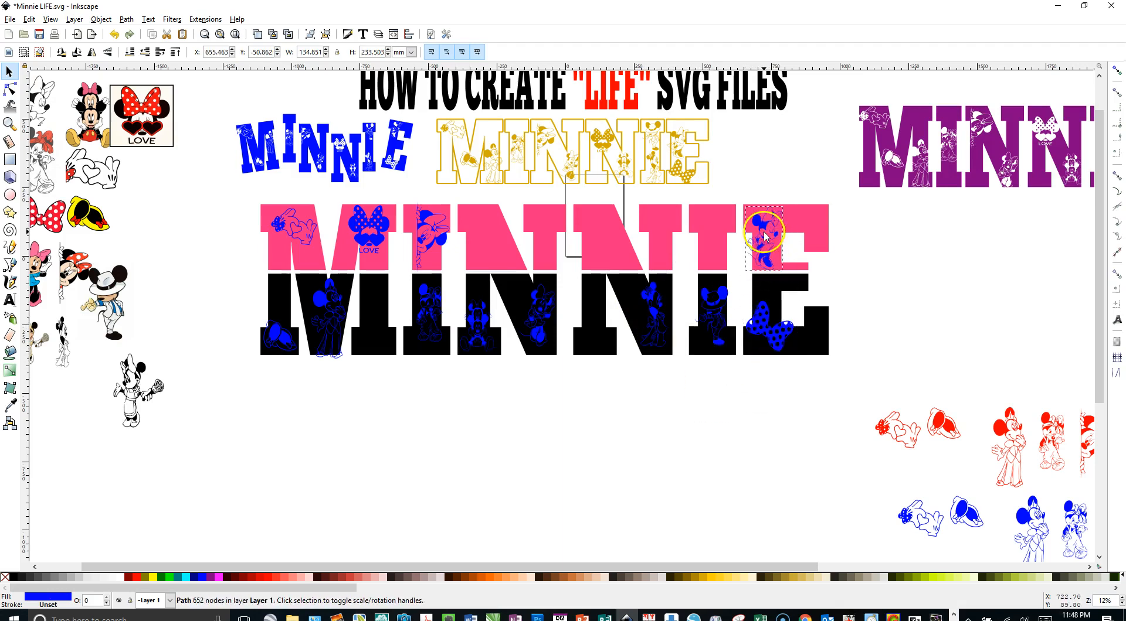
pyautogui.moveTo(529, 314)
pyautogui.mouseDown()
pyautogui.moveTo(478, 231)
pyautogui.moveTo(535, 254)
pyautogui.moveTo(532, 307)
pyautogui.mouseUp()
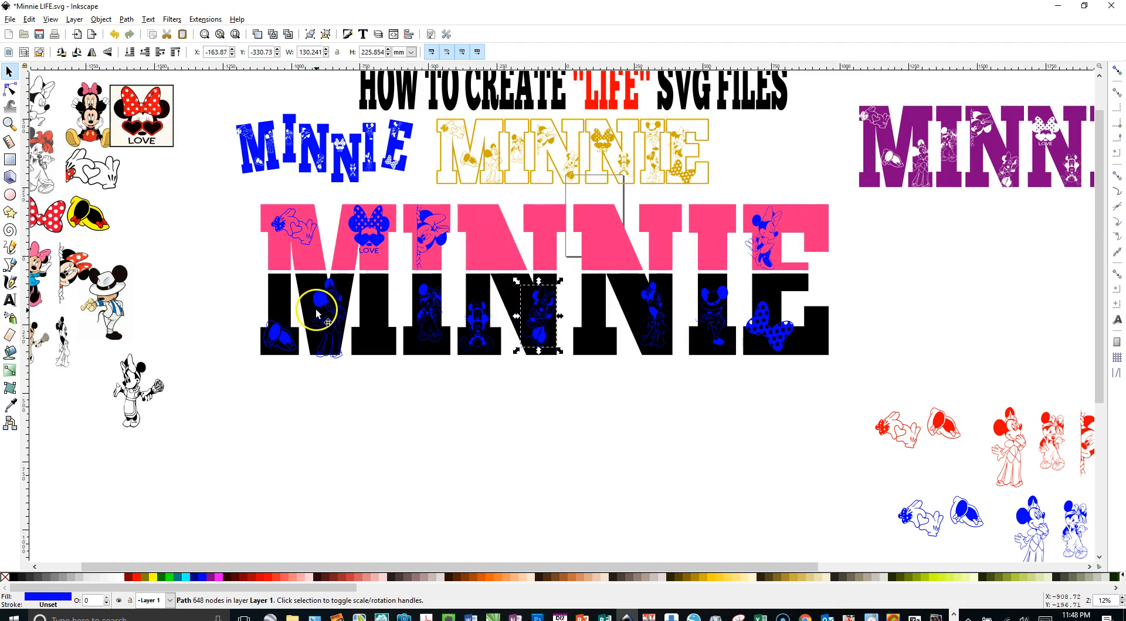
# Step: Move the tall Minnie to the pink second N, shrink it to about 86 × 202 mm, and shift the shoes to the black M's centre
pyautogui.moveTo(317, 312); pyautogui.dragTo(595, 233)
pyautogui.press('ctrl')
pyautogui.moveTo(624, 199); pyautogui.dragTo(608, 235)
pyautogui.click(603, 252)
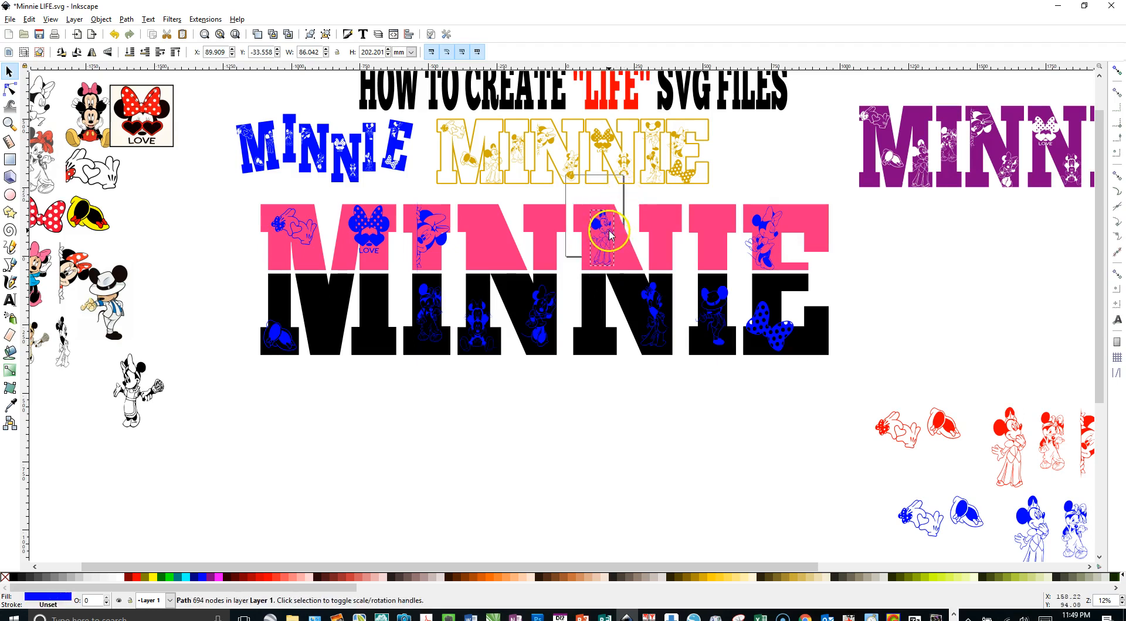
pyautogui.moveTo(284, 336); pyautogui.dragTo(336, 322)
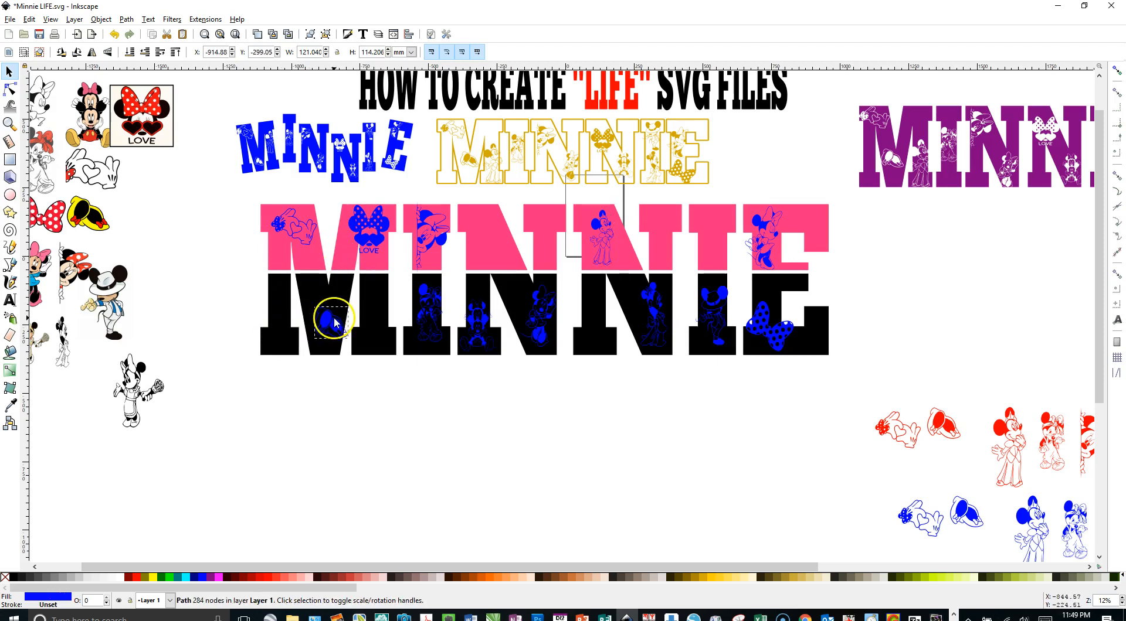
pyautogui.click(397, 397)
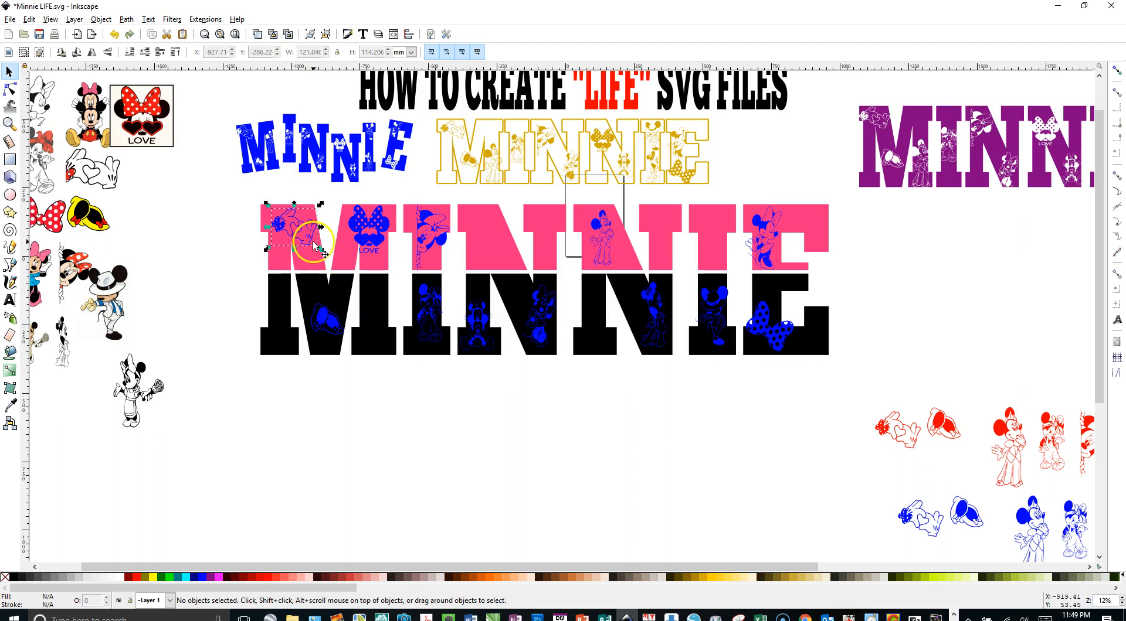
# Step: Try to cut the gloved hands out of the pink upper half of the M with a Difference operation
pyautogui.keyDown('shift'); pyautogui.click(306, 269); pyautogui.keyUp('shift')
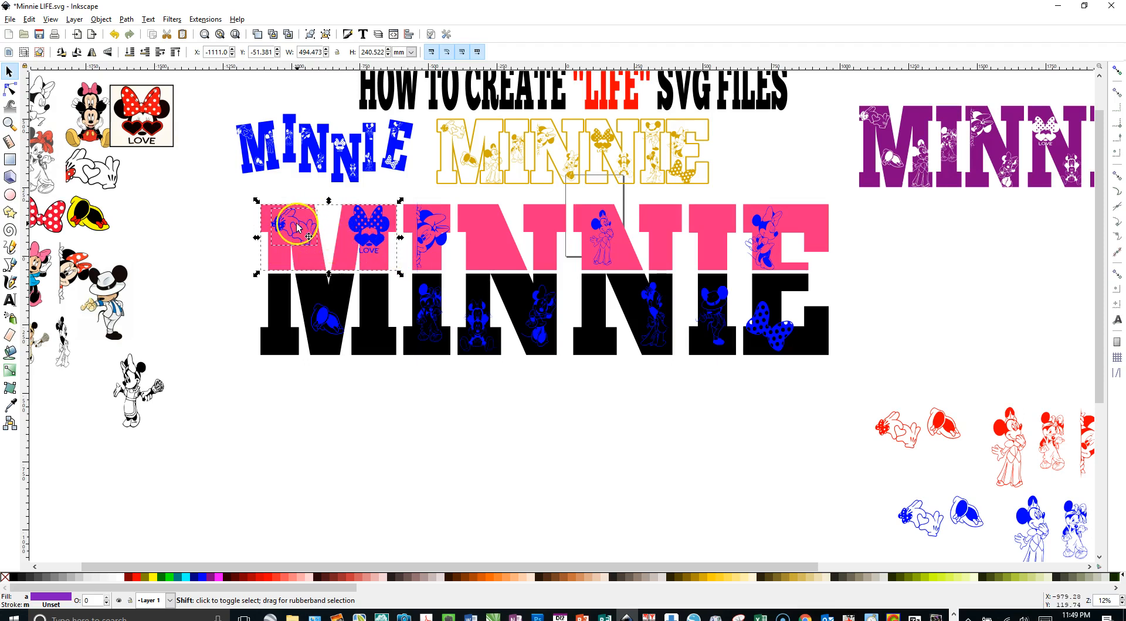
pyautogui.click(126, 20)
pyautogui.click(130, 101)
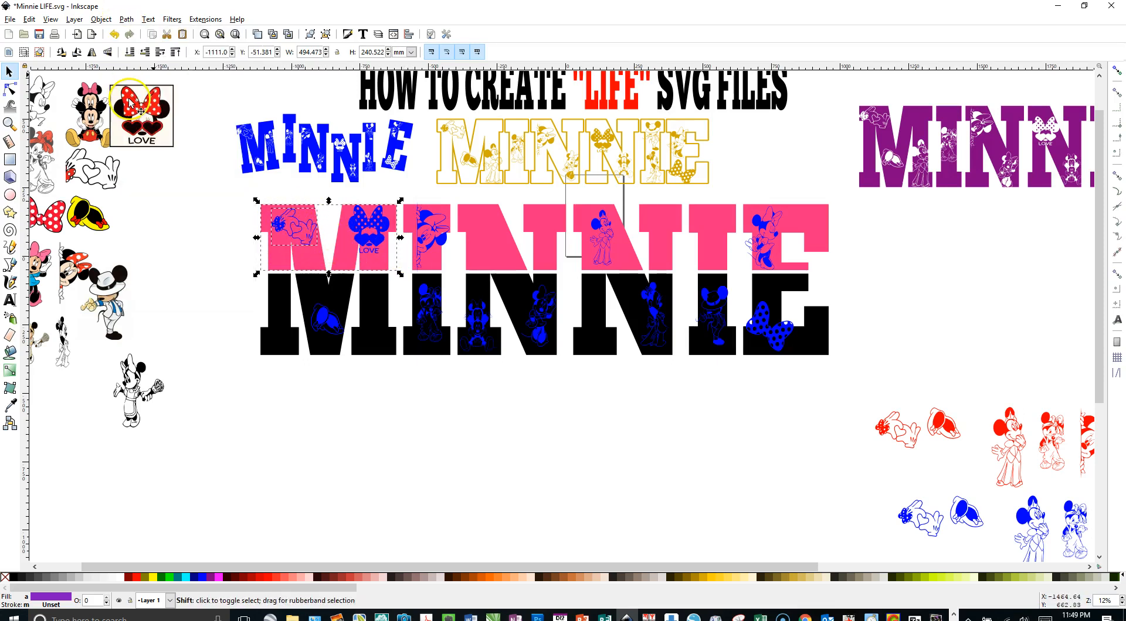
pyautogui.click(209, 218)
pyautogui.click(276, 242)
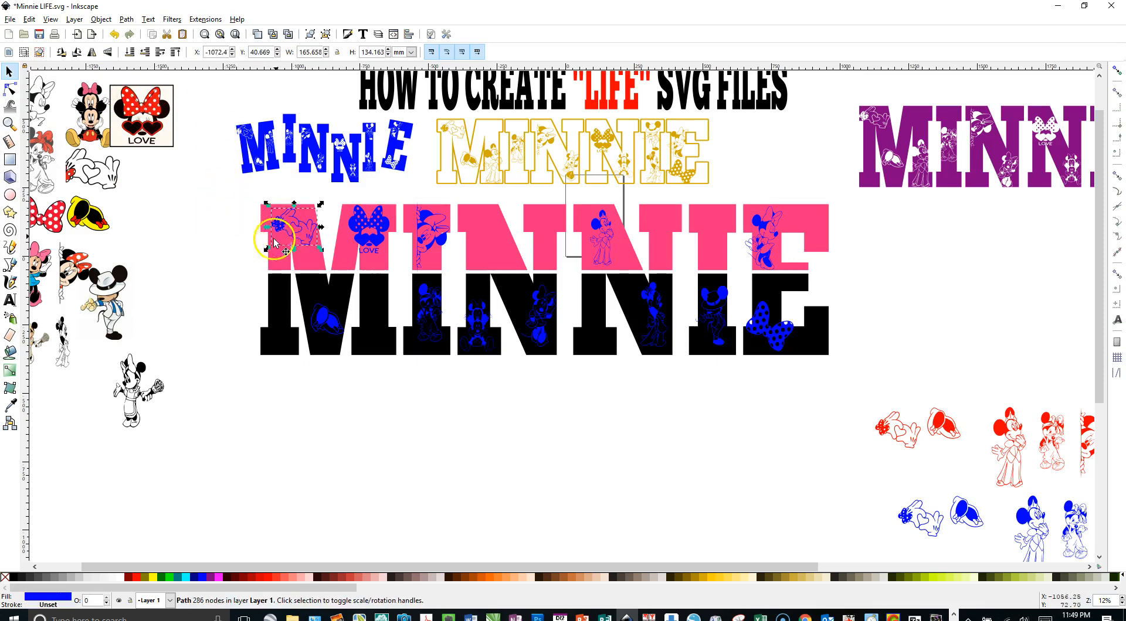
pyautogui.keyDown('shift'); pyautogui.click(271, 261); pyautogui.keyUp('shift')
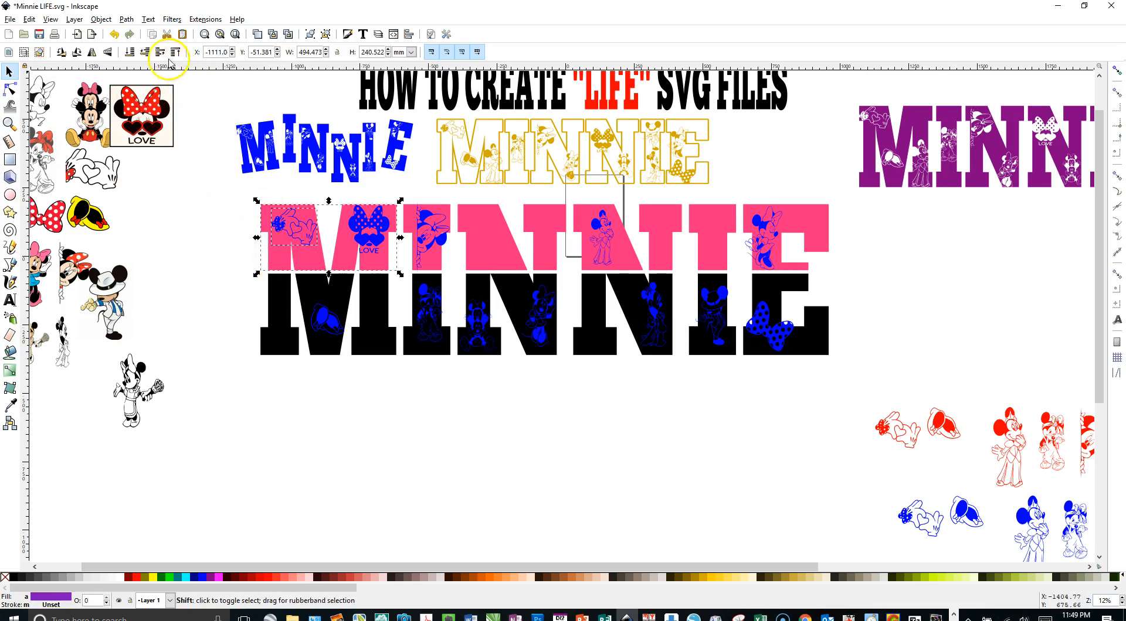
pyautogui.click(126, 20)
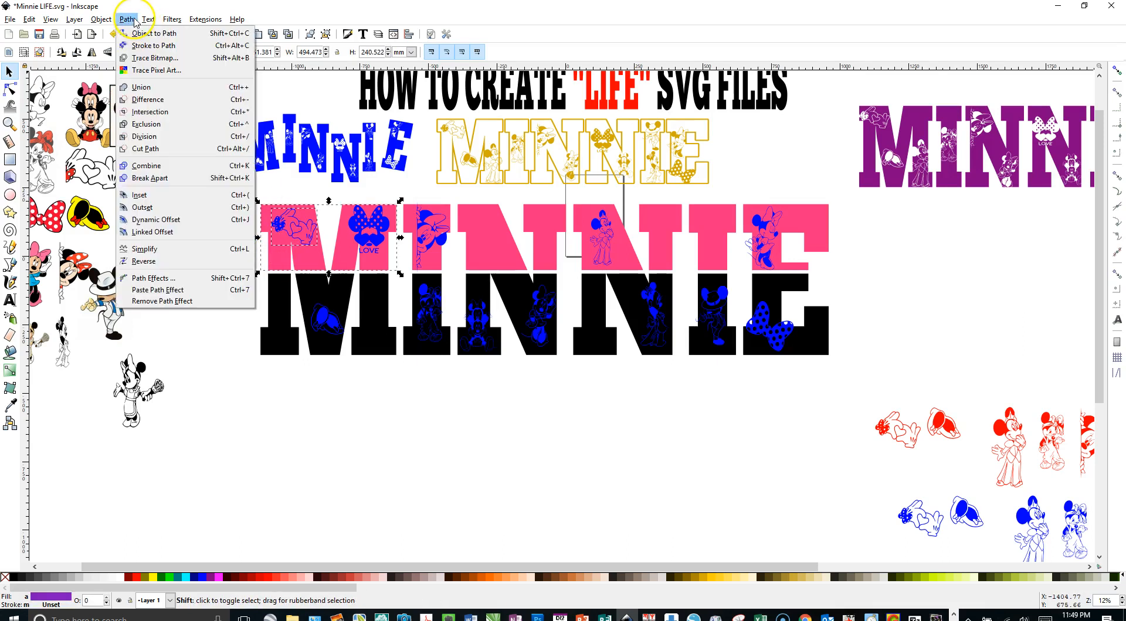
pyautogui.click(145, 101)
pyautogui.click(194, 271)
# Step: Move the LOVE face drawing off the pink M down to the lower edge of the black M
pyautogui.moveTo(366, 235); pyautogui.dragTo(377, 359)
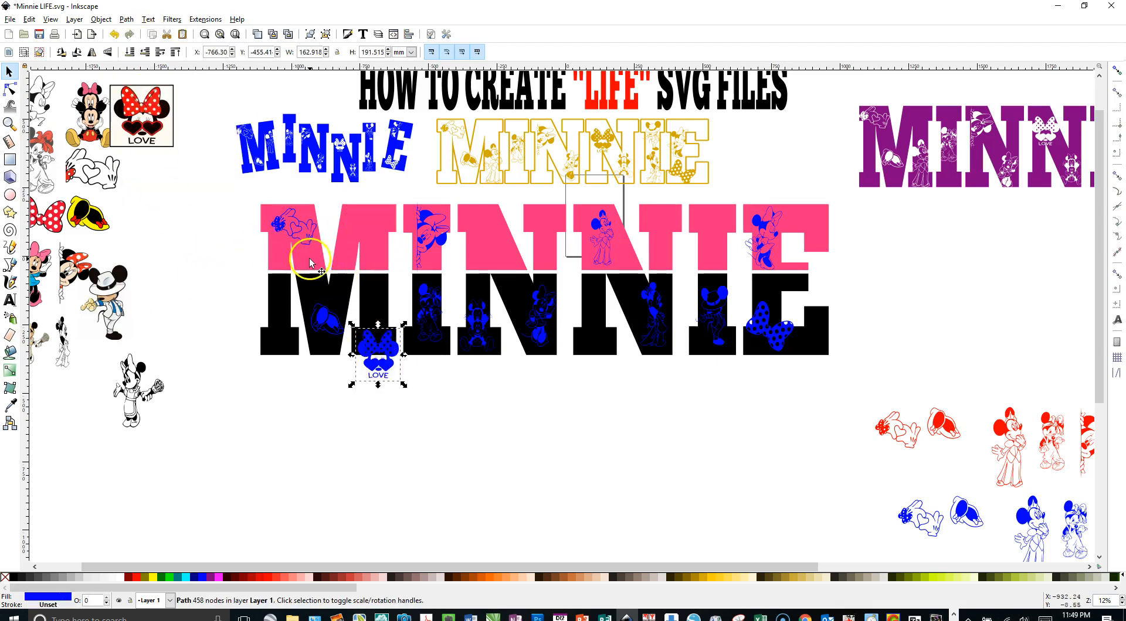
# Step: Combine the pink M's grouped pieces into a single path and cut the gloved hands out of it with Difference
pyautogui.click(352, 235)
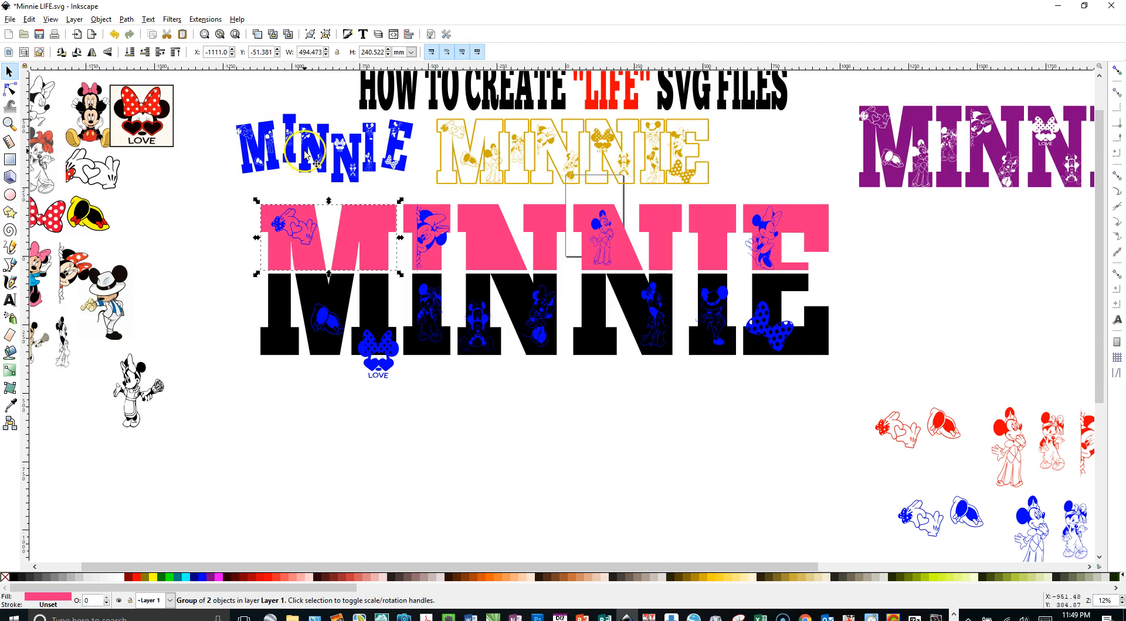
pyautogui.click(126, 19)
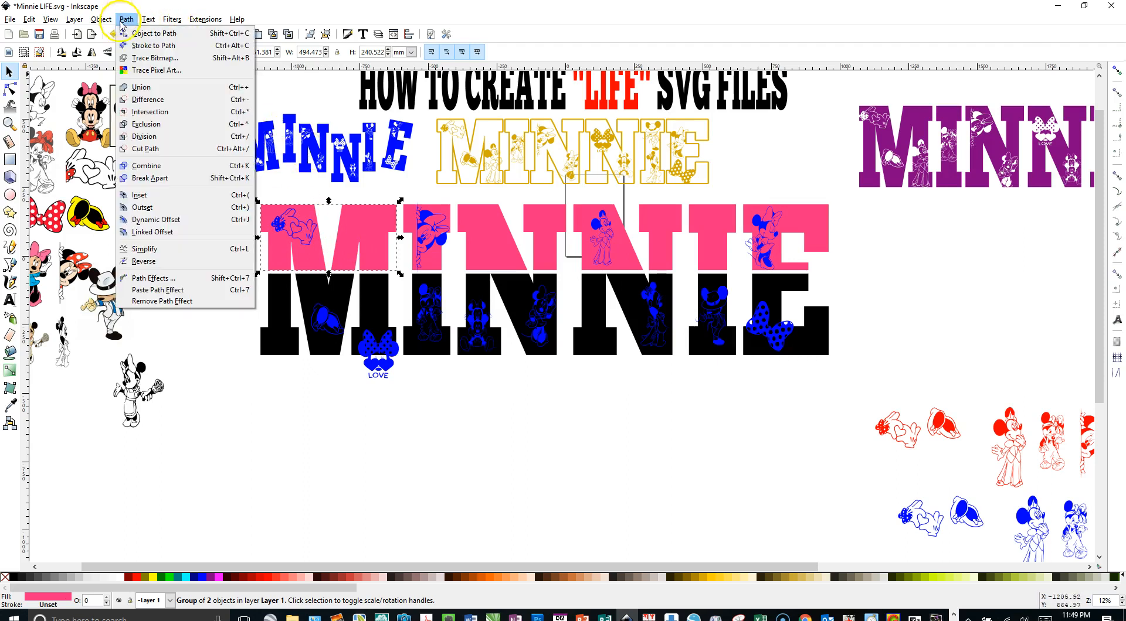
pyautogui.click(150, 178)
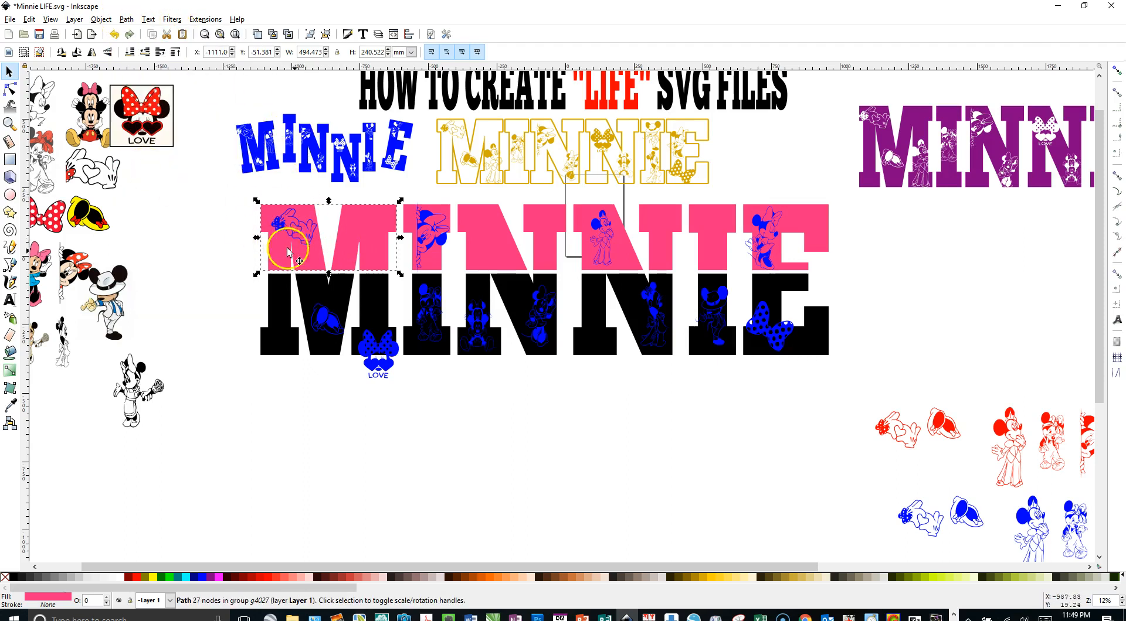
pyautogui.keyDown('shift'); pyautogui.click(286, 231); pyautogui.keyUp('shift')
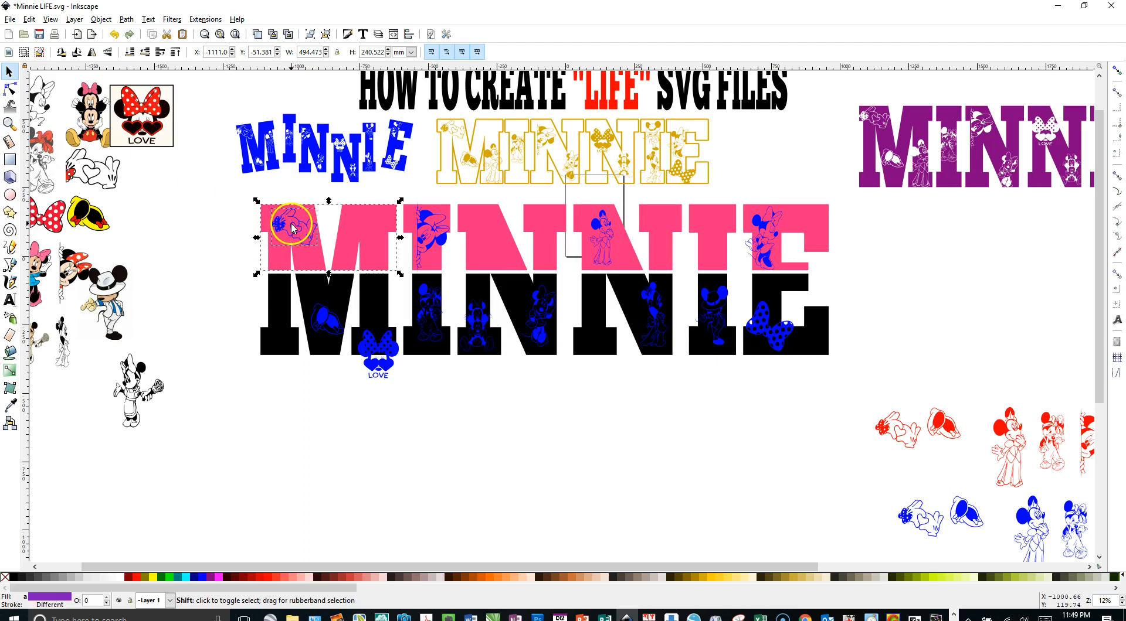
pyautogui.click(126, 20)
pyautogui.click(147, 106)
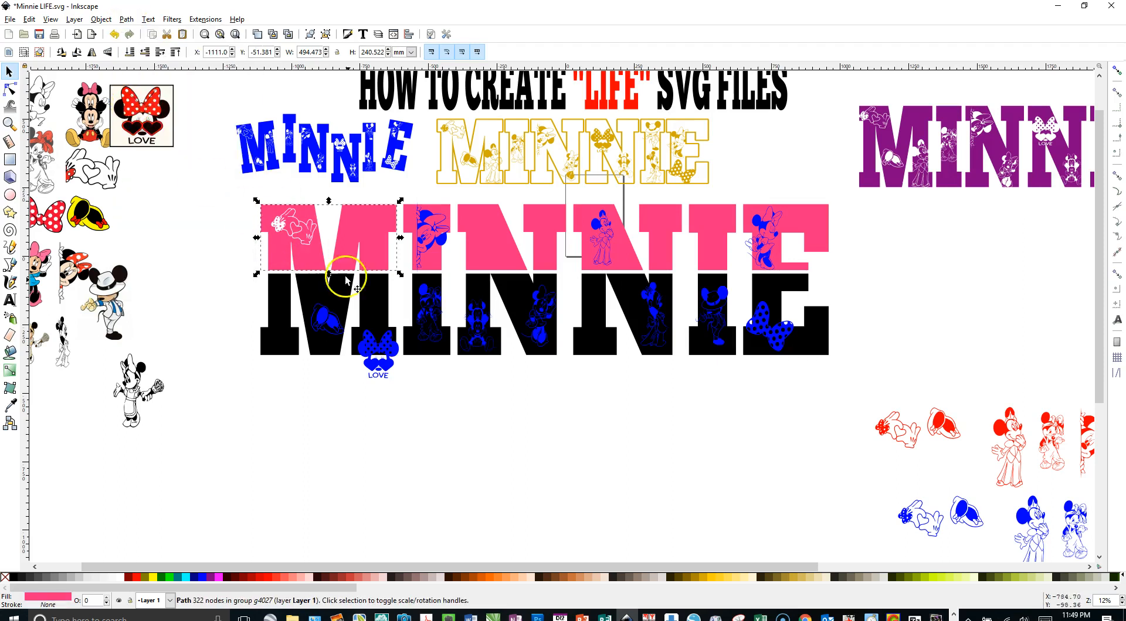
# Step: Move the LOVE face drawing onto the right leg of the pink M and try to cut it out of the letter with Difference
pyautogui.moveTo(383, 350); pyautogui.dragTo(374, 229)
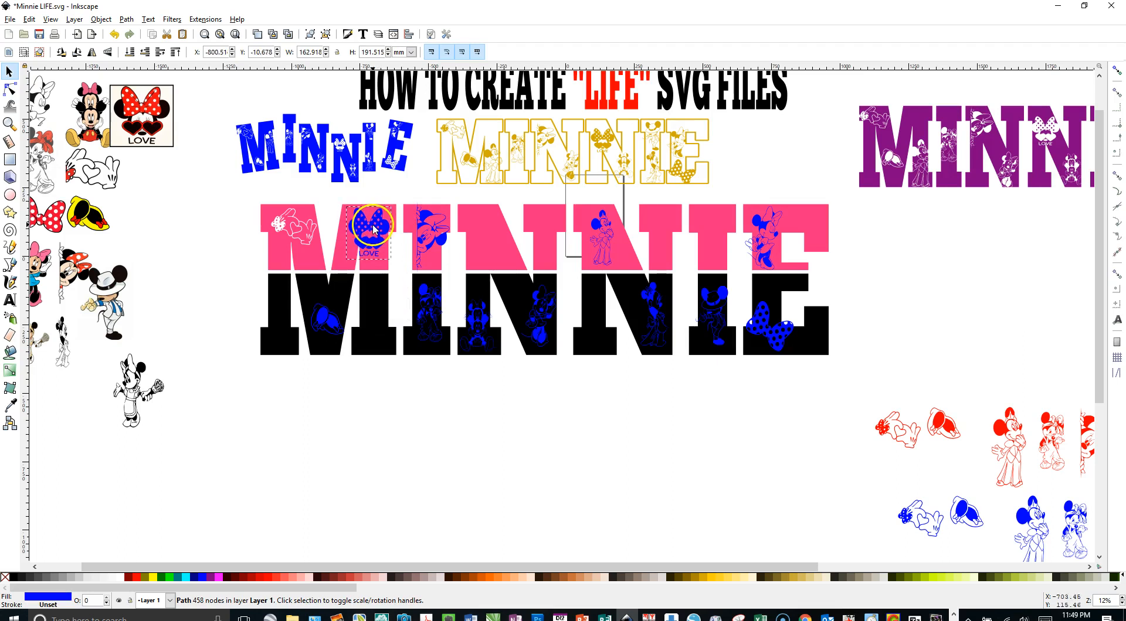
pyautogui.keyDown('shift'); pyautogui.click(343, 258); pyautogui.keyUp('shift')
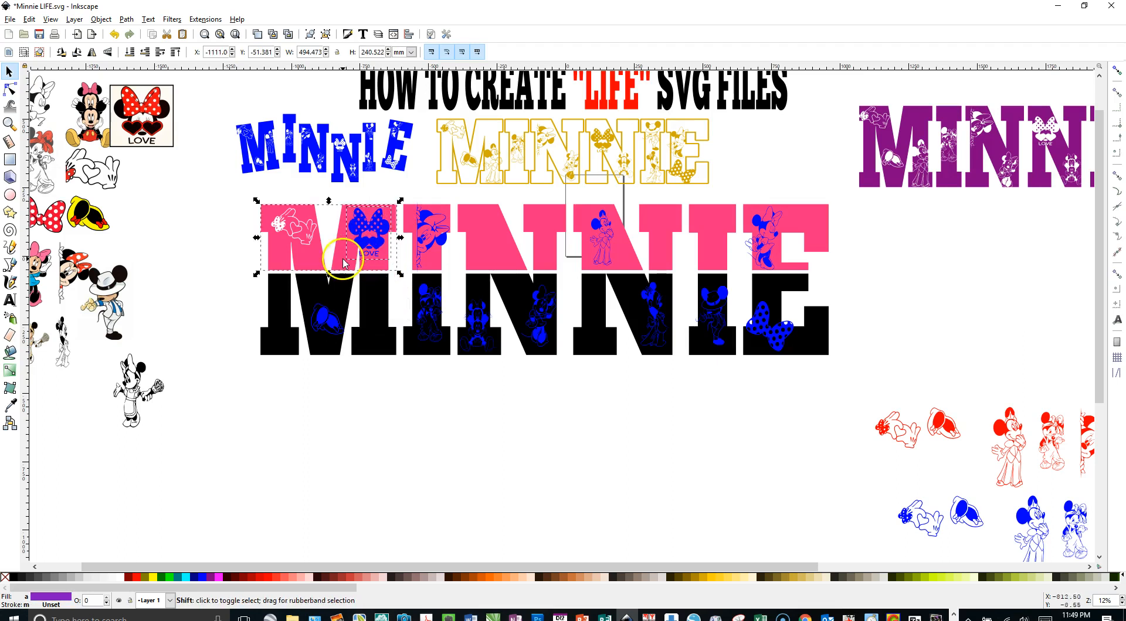
pyautogui.click(126, 19)
pyautogui.click(166, 102)
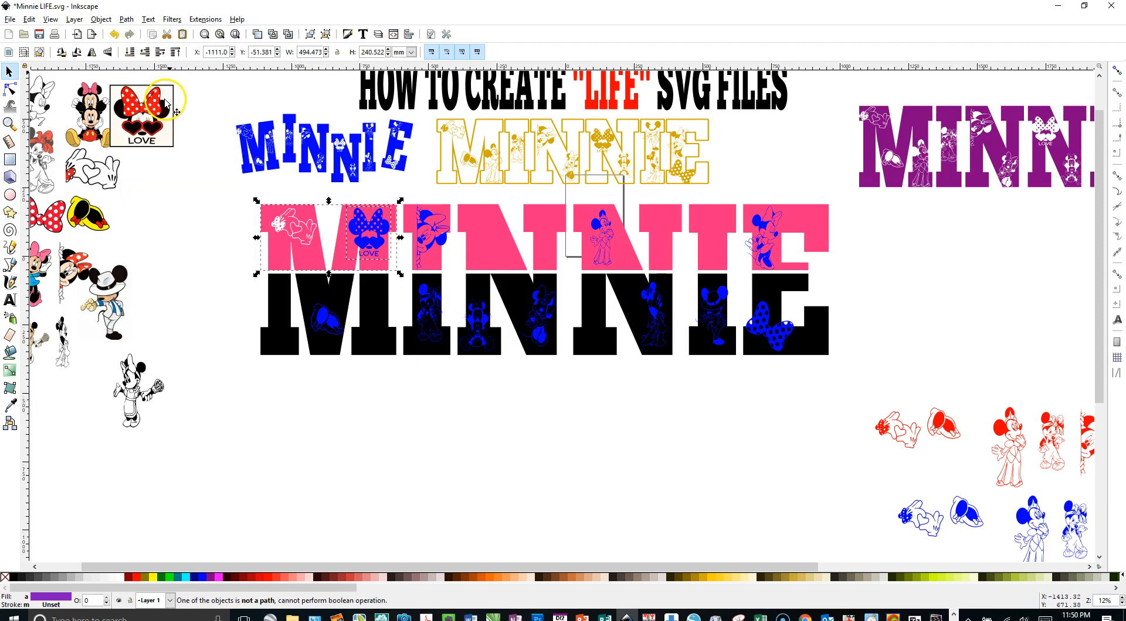
pyautogui.click(372, 209)
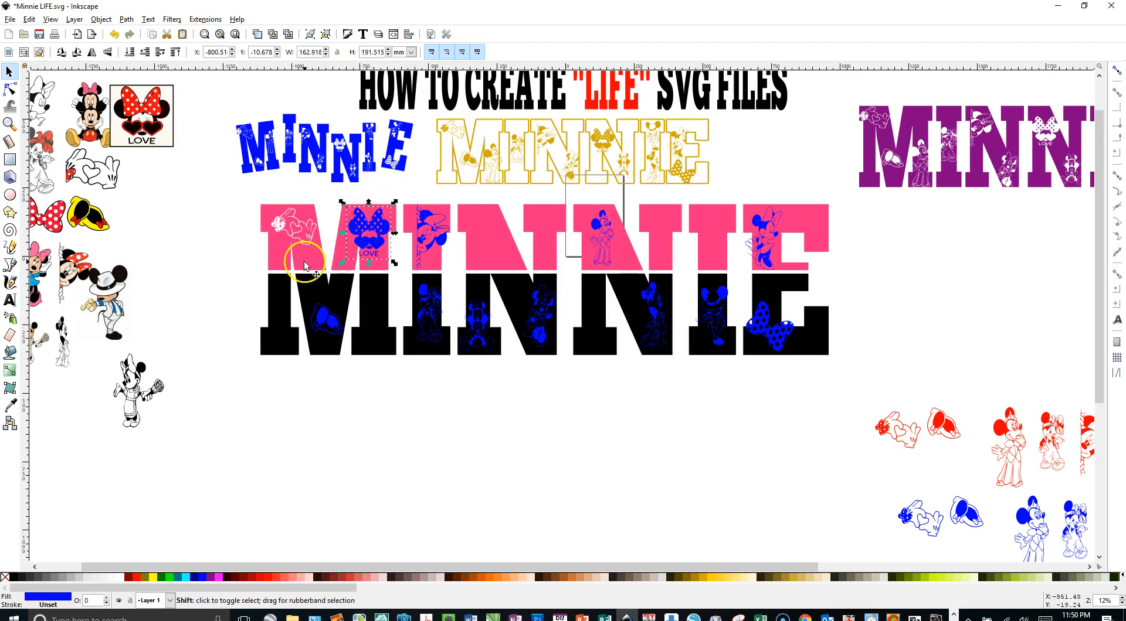
pyautogui.keyDown('shift'); pyautogui.click(304, 265); pyautogui.keyUp('shift')
pyautogui.click(127, 20)
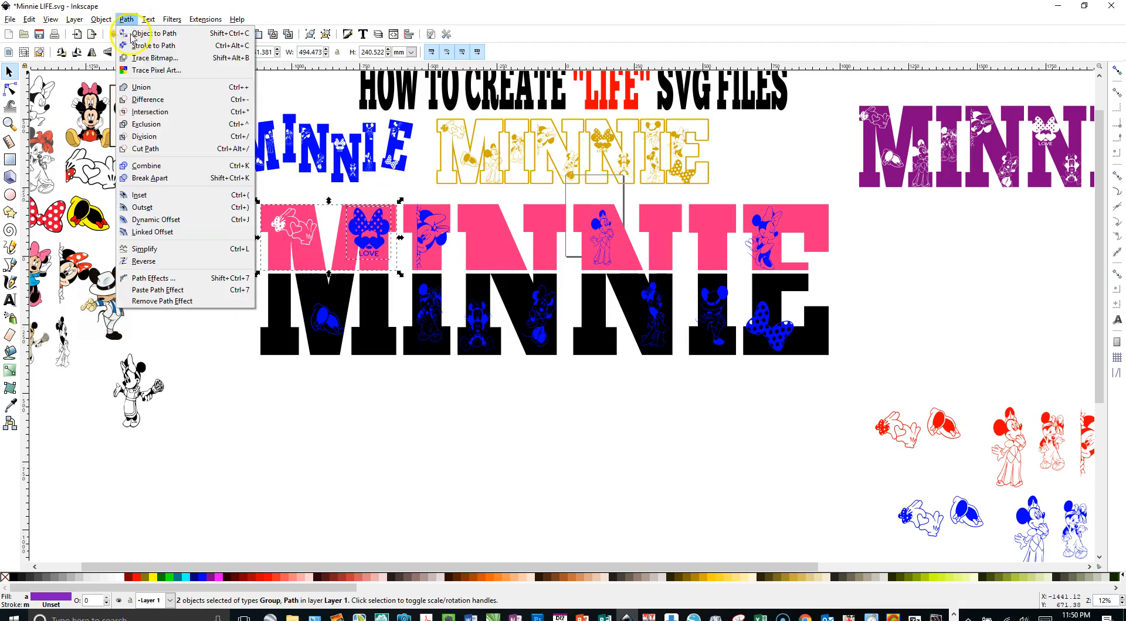
pyautogui.click(146, 96)
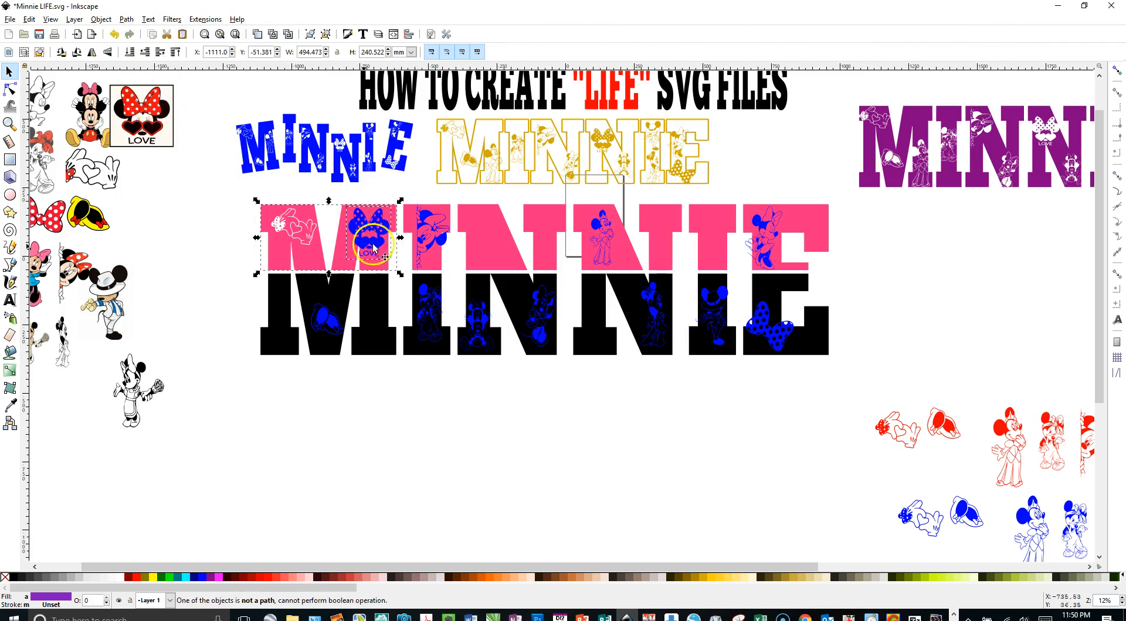
# Step: Combine the pink M group into a single path and cut the LOVE face out of it with Difference
pyautogui.click(206, 246)
pyautogui.click(339, 261)
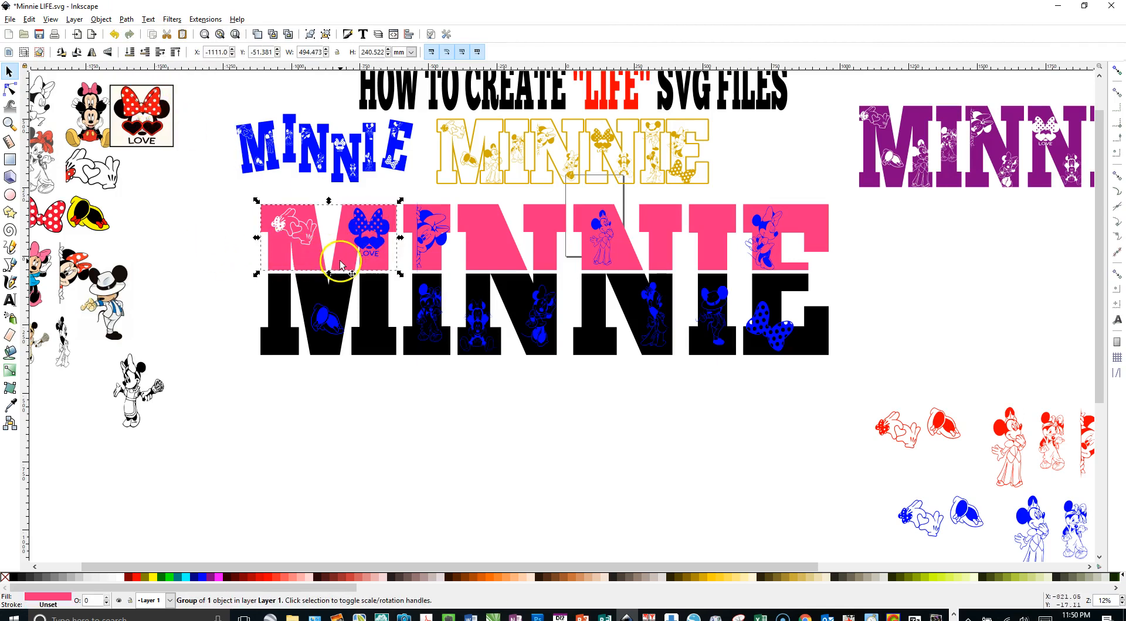
pyautogui.click(129, 21)
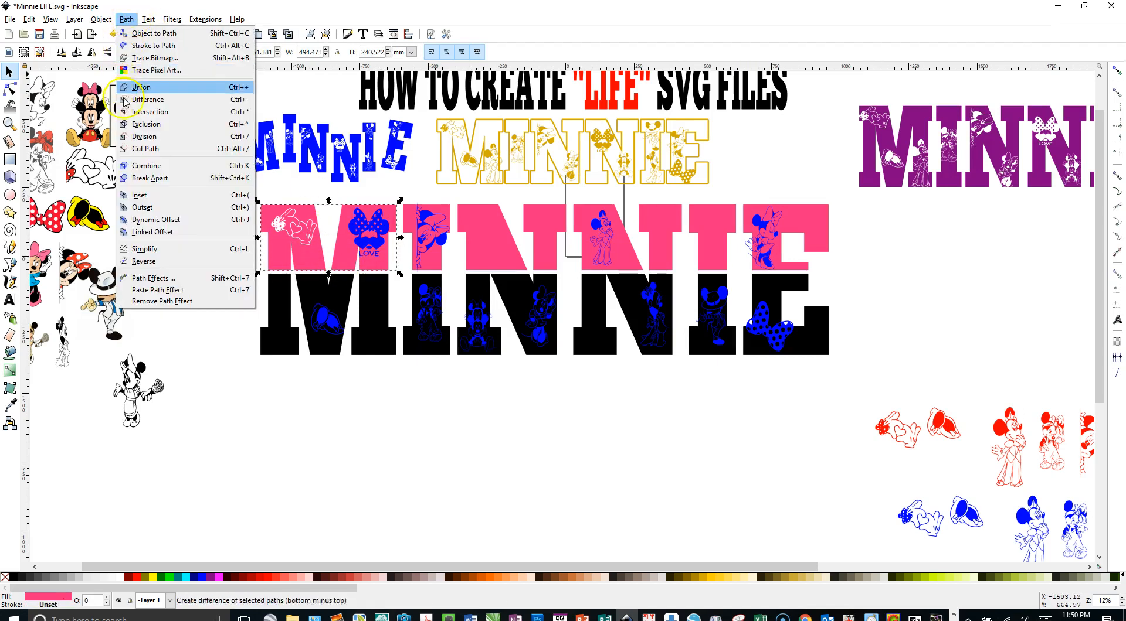
pyautogui.click(146, 166)
pyautogui.keyDown('shift'); pyautogui.click(373, 225); pyautogui.keyUp('shift')
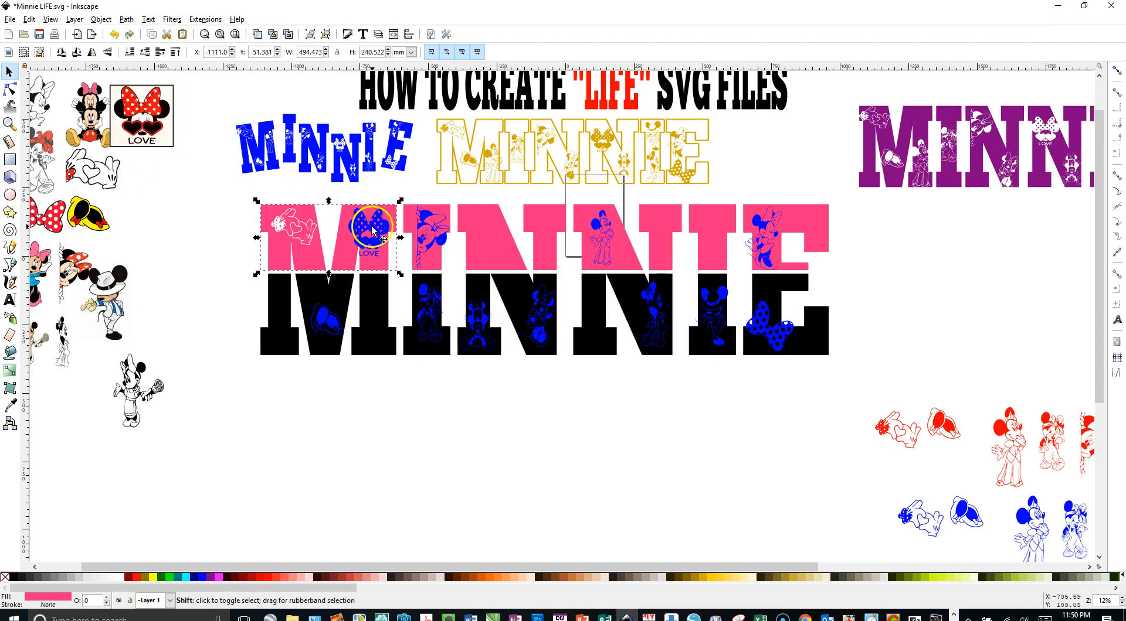
pyautogui.click(126, 19)
pyautogui.click(140, 100)
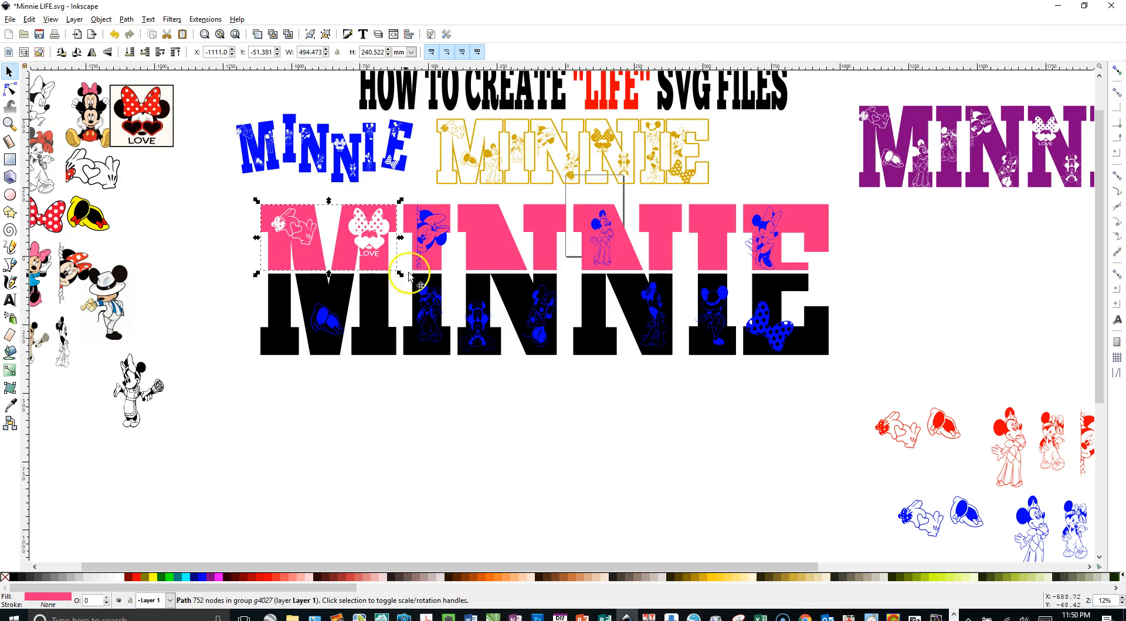
# Step: Cut the blue character drawing out of the pink upper half of the first I with Difference
pyautogui.click(423, 261)
pyautogui.keyDown('shift'); pyautogui.click(429, 240); pyautogui.keyUp('shift')
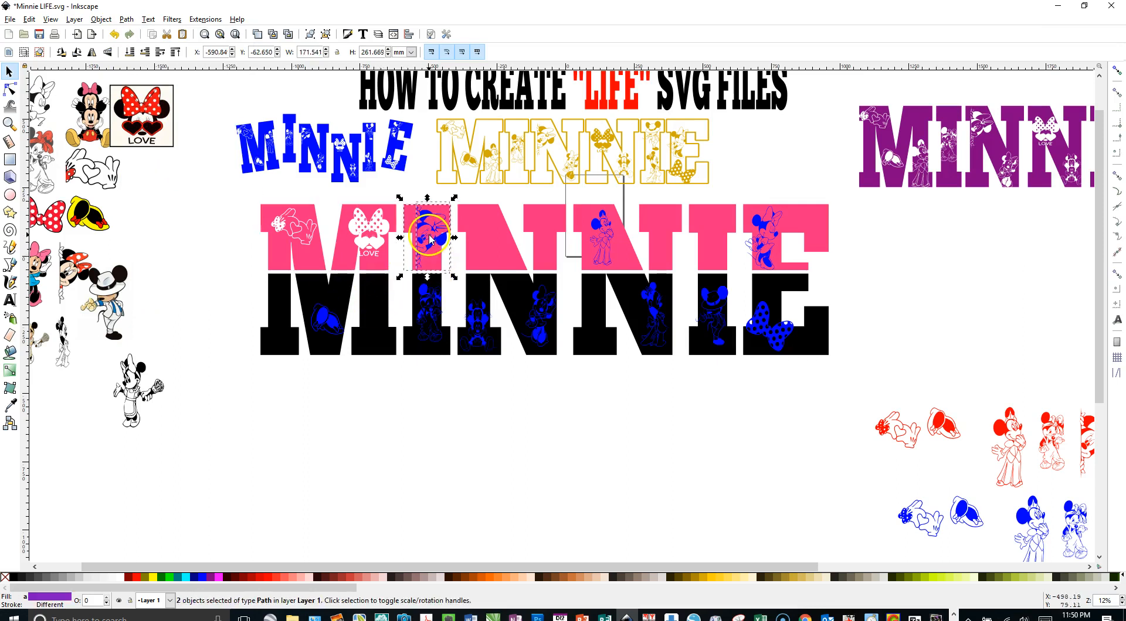
pyautogui.click(126, 19)
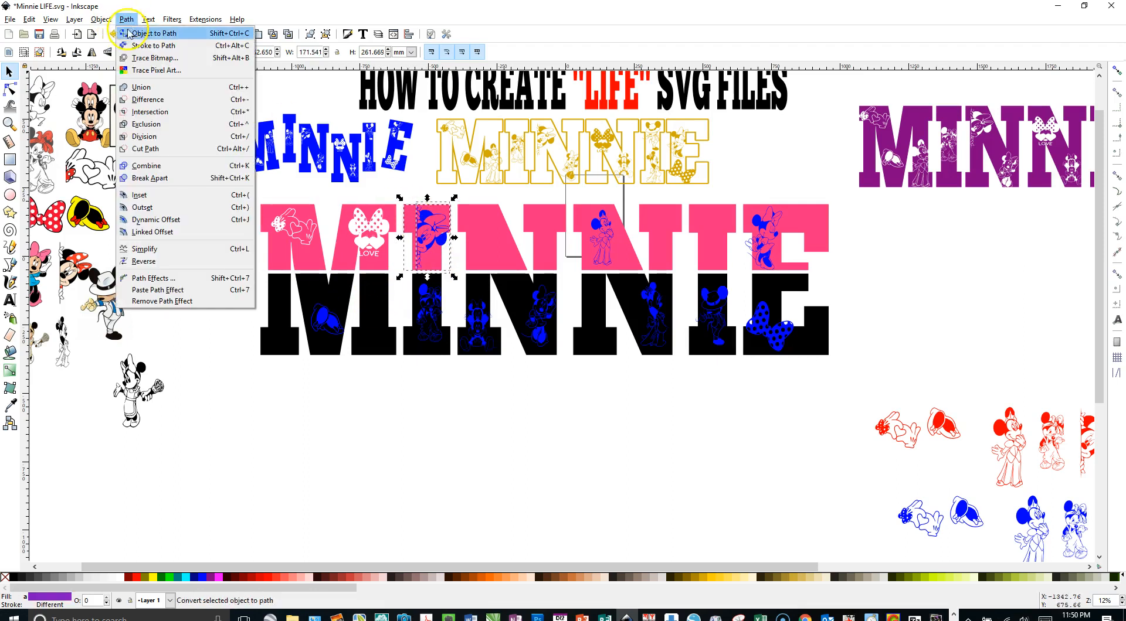
pyautogui.click(139, 99)
# Step: Combine the black half of the first N into a single path and cut both character figures out of it with Difference
pyautogui.click(476, 333)
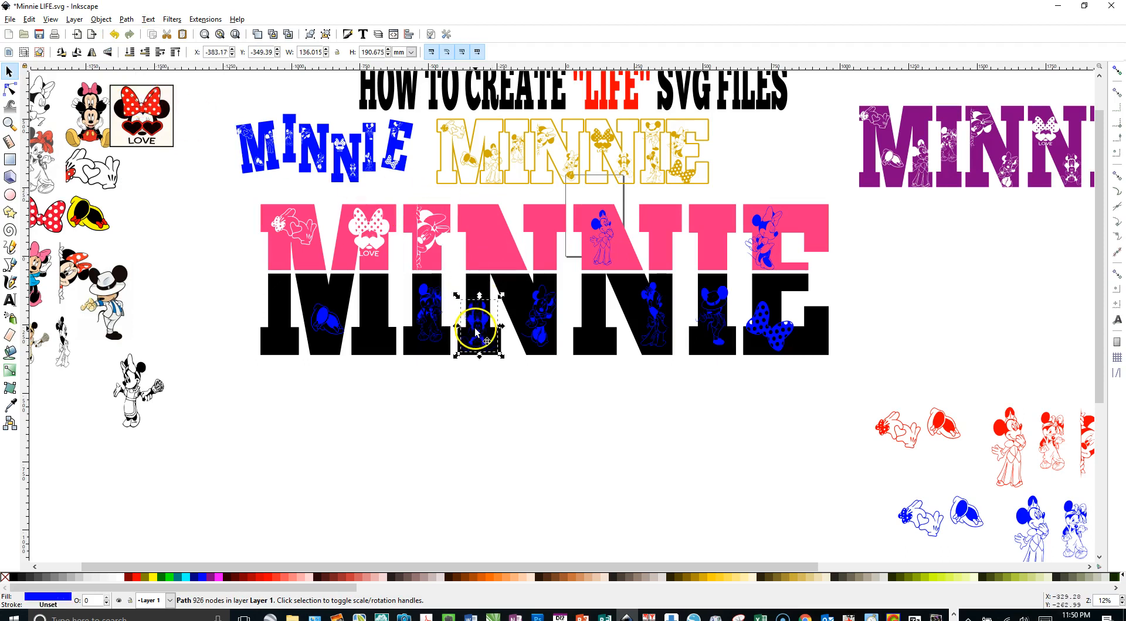
pyautogui.keyDown('shift'); pyautogui.click(486, 281); pyautogui.keyUp('shift')
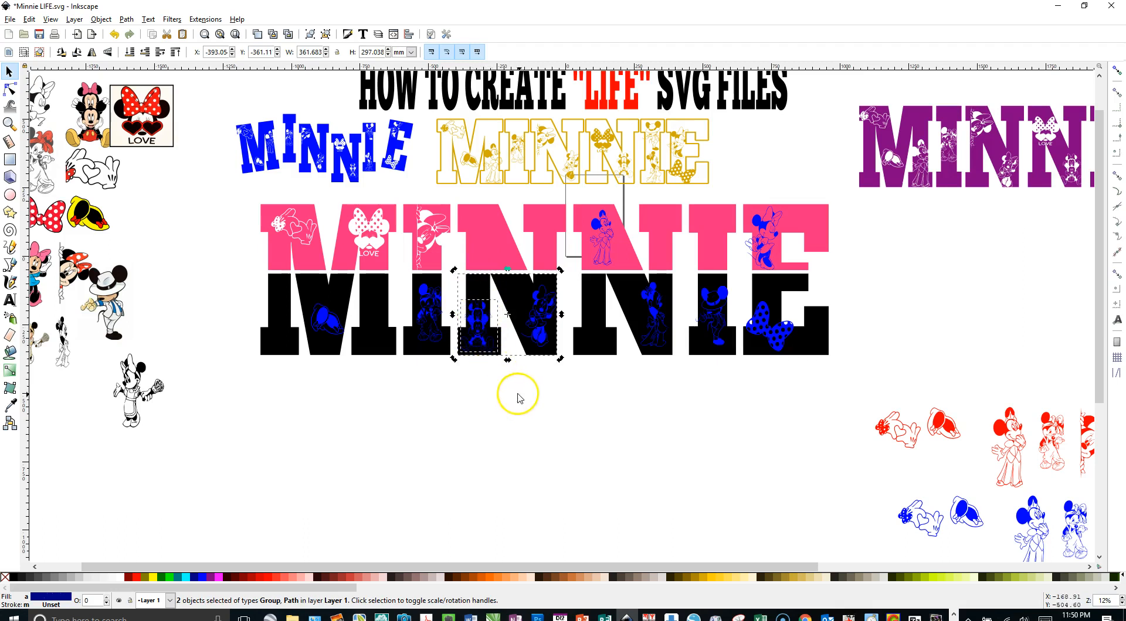
pyautogui.hotkey('ctrl', 'g')
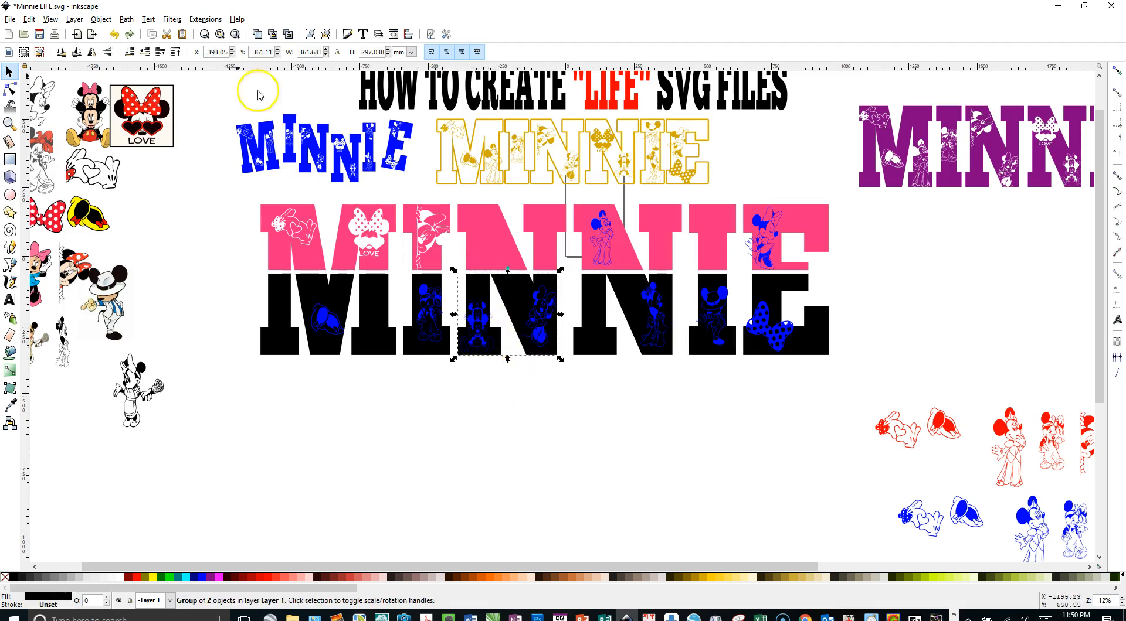
pyautogui.click(127, 20)
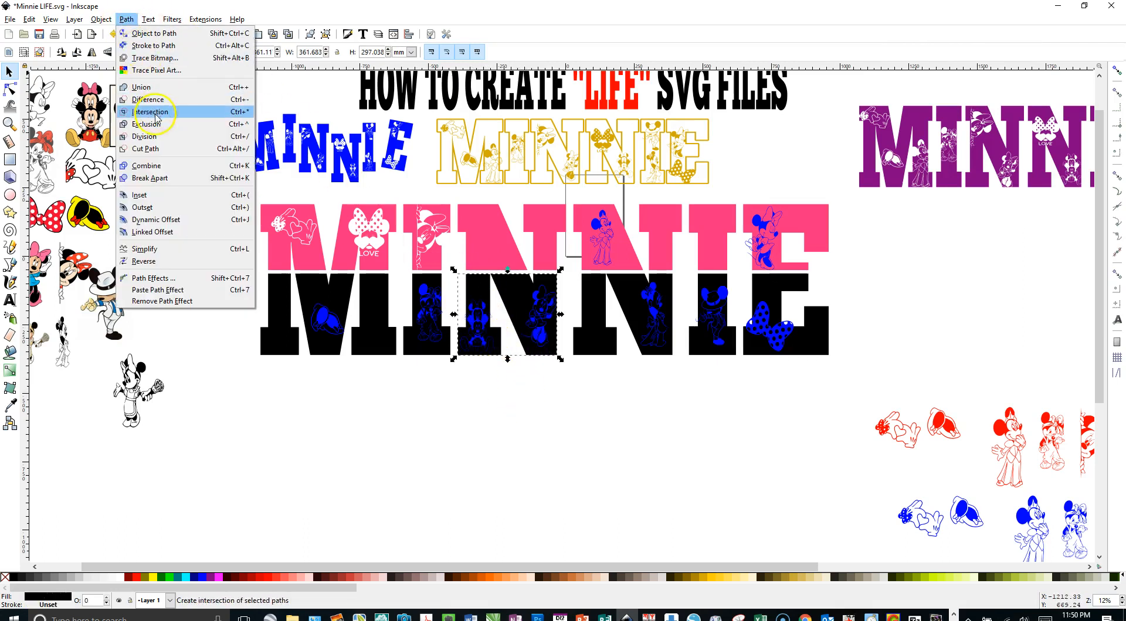
pyautogui.click(147, 171)
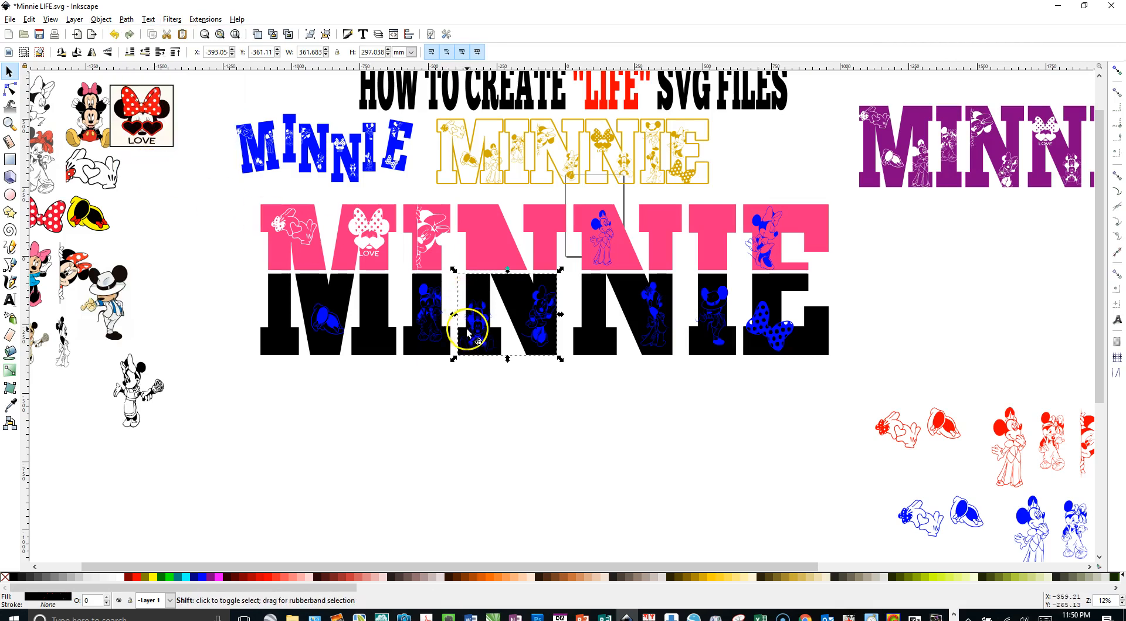
pyautogui.click(144, 53)
pyautogui.click(126, 19)
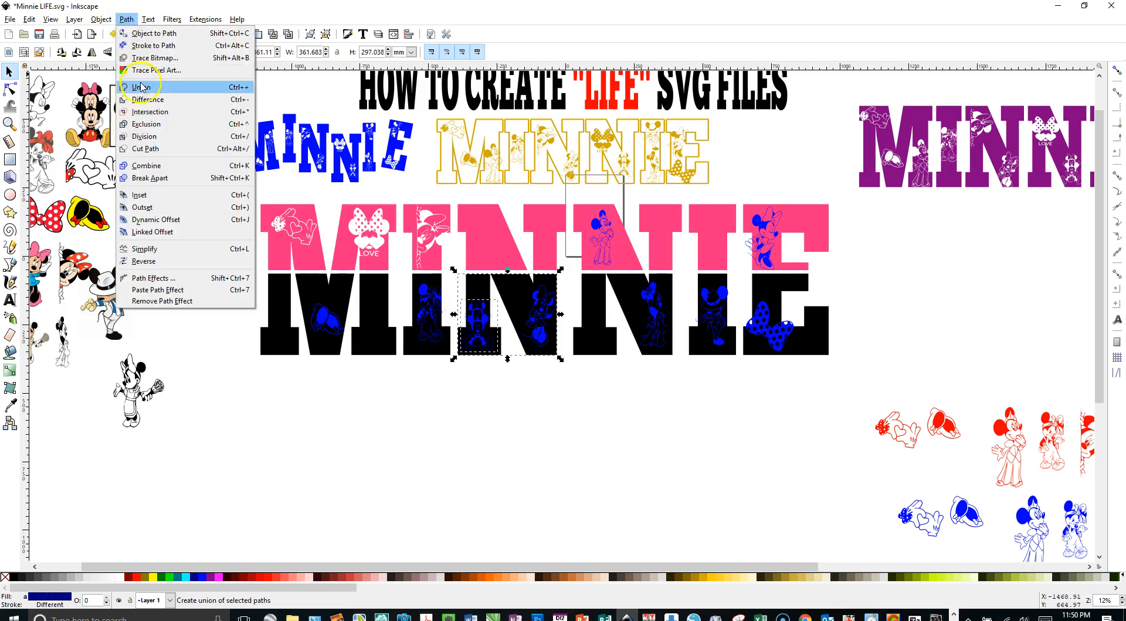
pyautogui.click(147, 100)
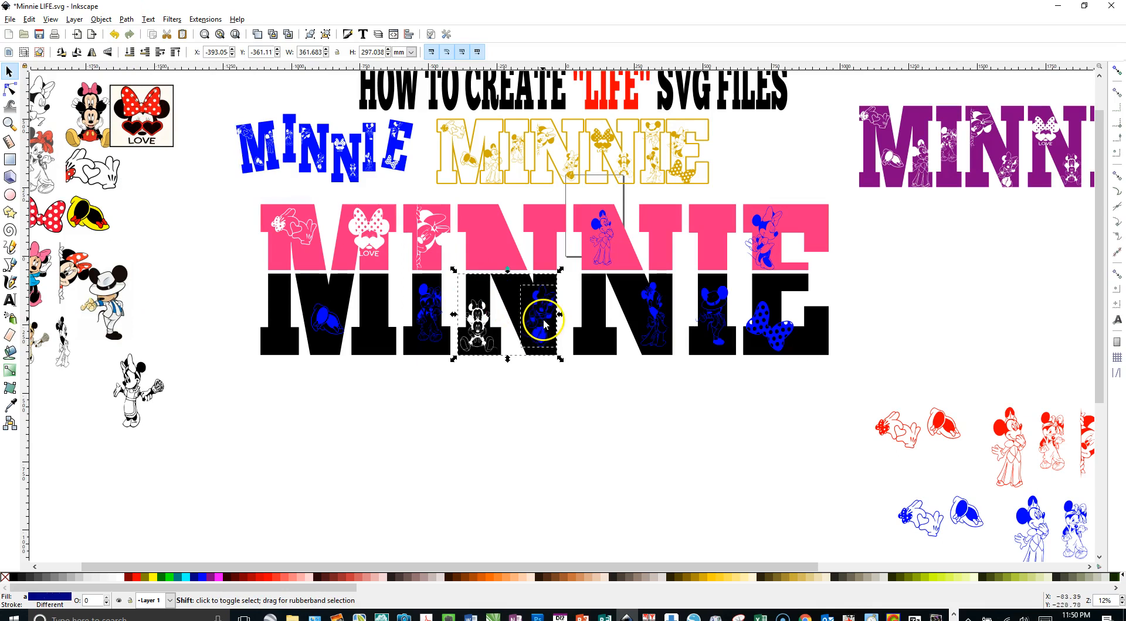
pyautogui.click(126, 20)
pyautogui.click(139, 100)
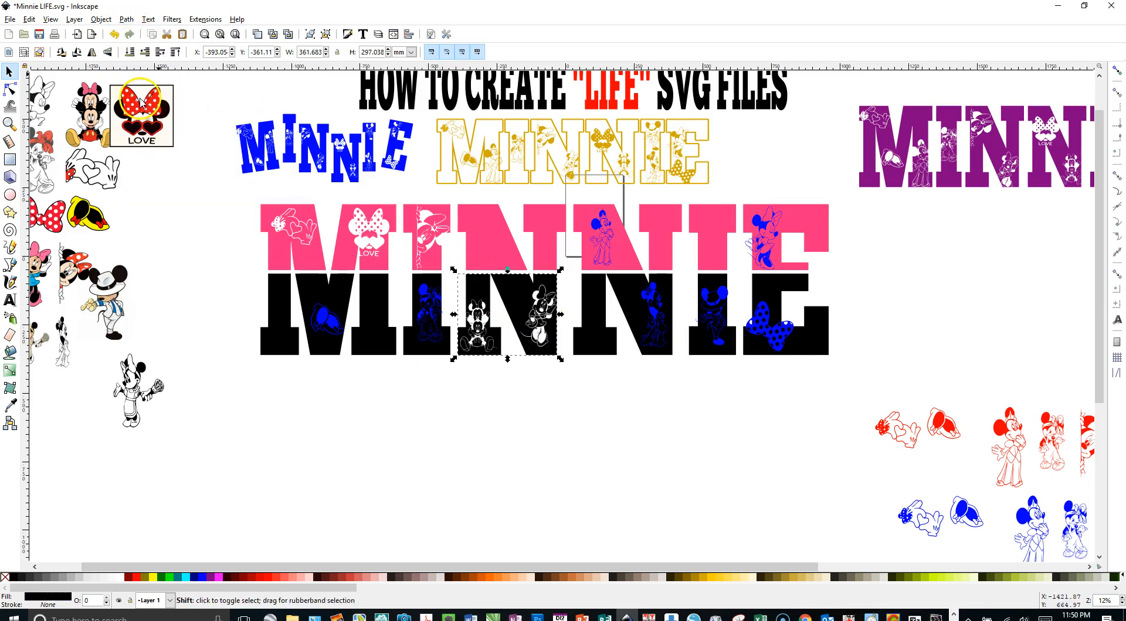
# Step: Cut the blue figure out of the black lower half of the first I with Difference
pyautogui.click(415, 348)
pyautogui.keyDown('shift'); pyautogui.click(420, 316); pyautogui.keyUp('shift')
pyautogui.click(126, 19)
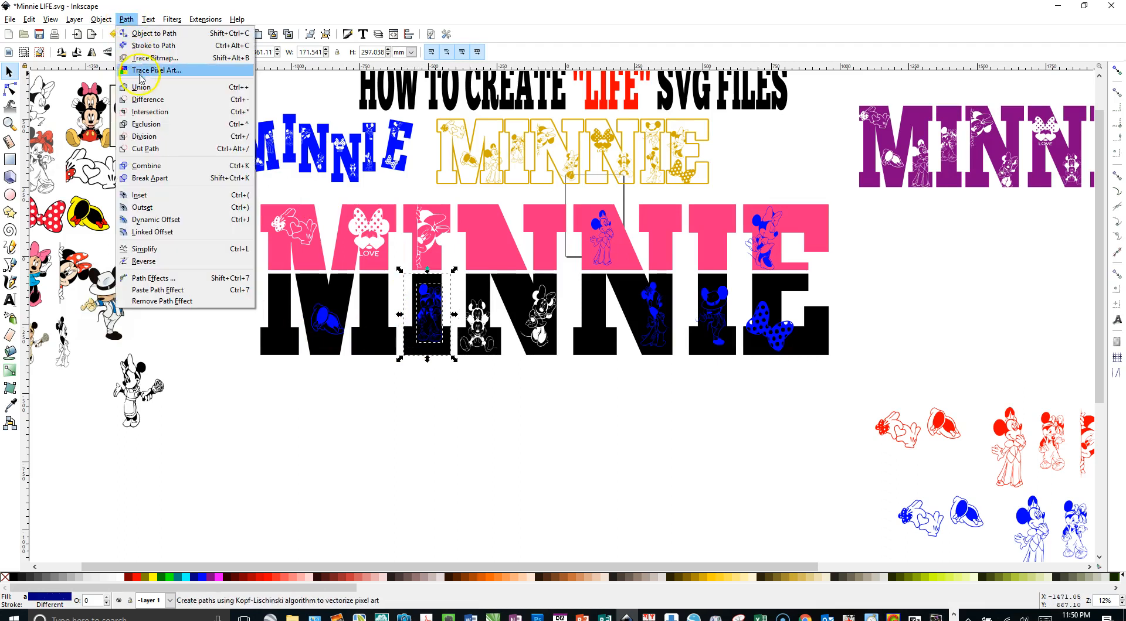
pyautogui.click(141, 99)
# Step: Combine the black M's grouped pieces into a single path and cut the shoes out of it with Difference
pyautogui.click(297, 311)
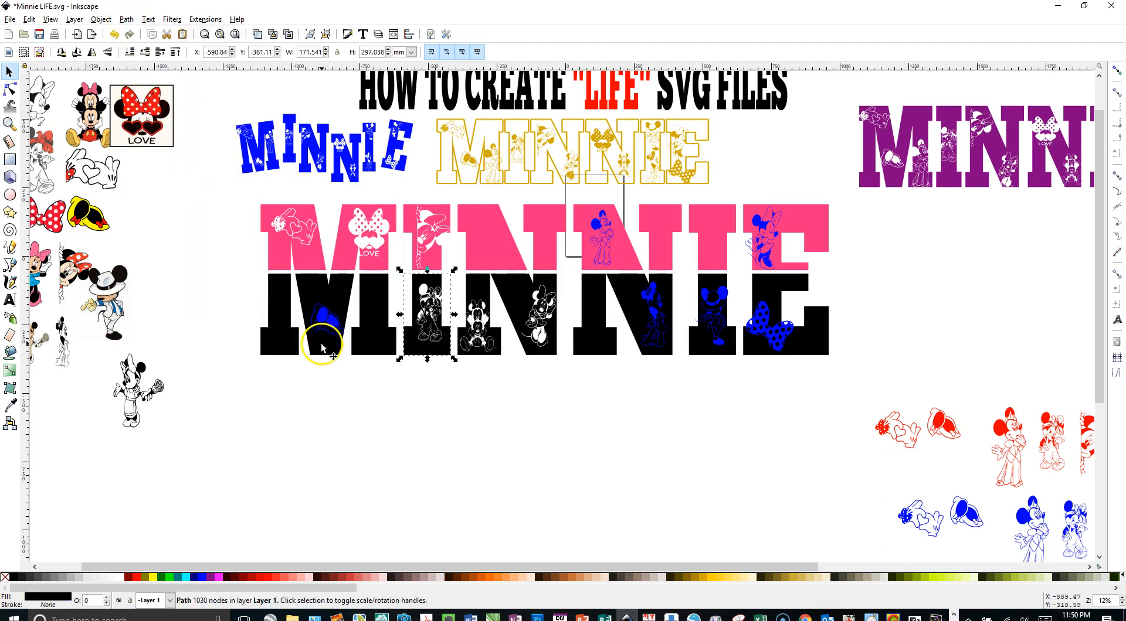
pyautogui.click(344, 384)
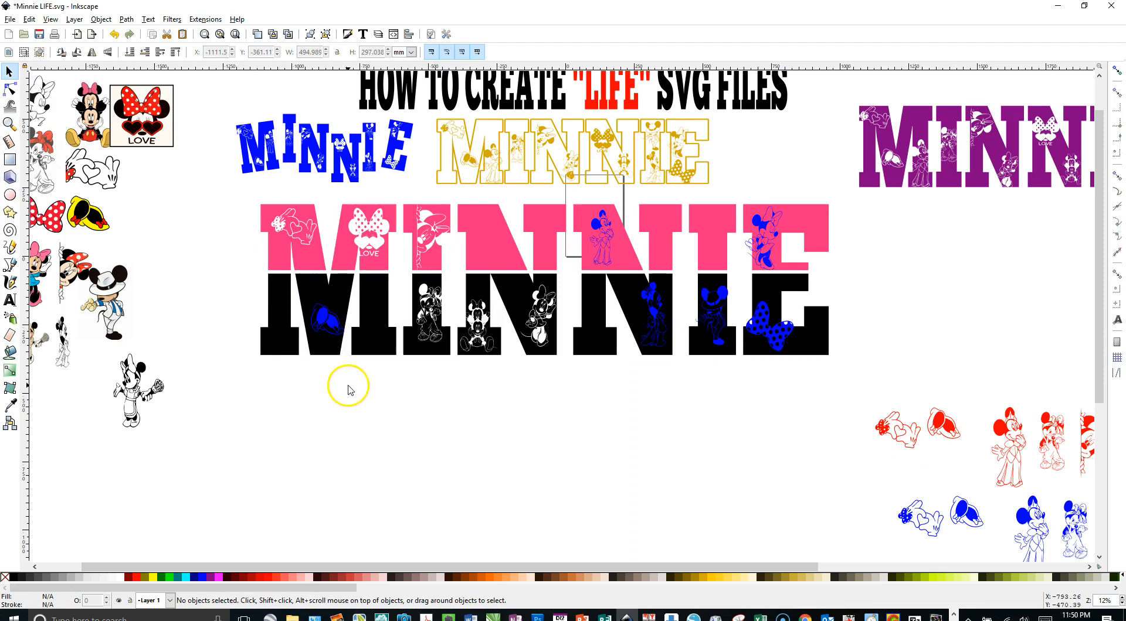
pyautogui.click(378, 340)
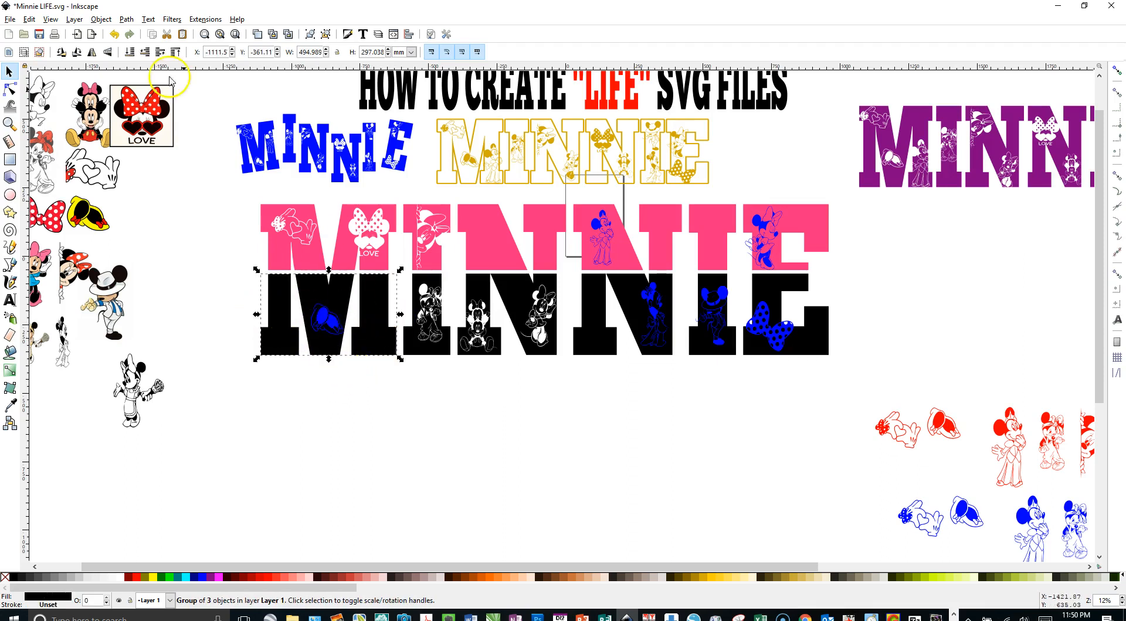
pyautogui.click(125, 19)
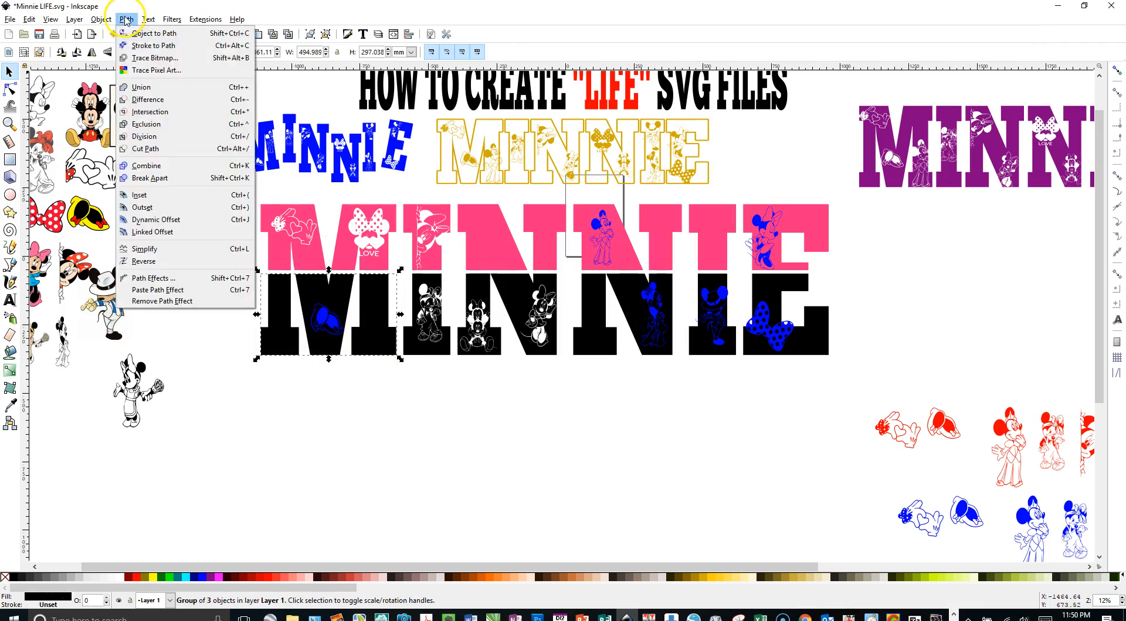
pyautogui.click(145, 164)
pyautogui.keyDown('shift'); pyautogui.click(333, 322); pyautogui.keyUp('shift')
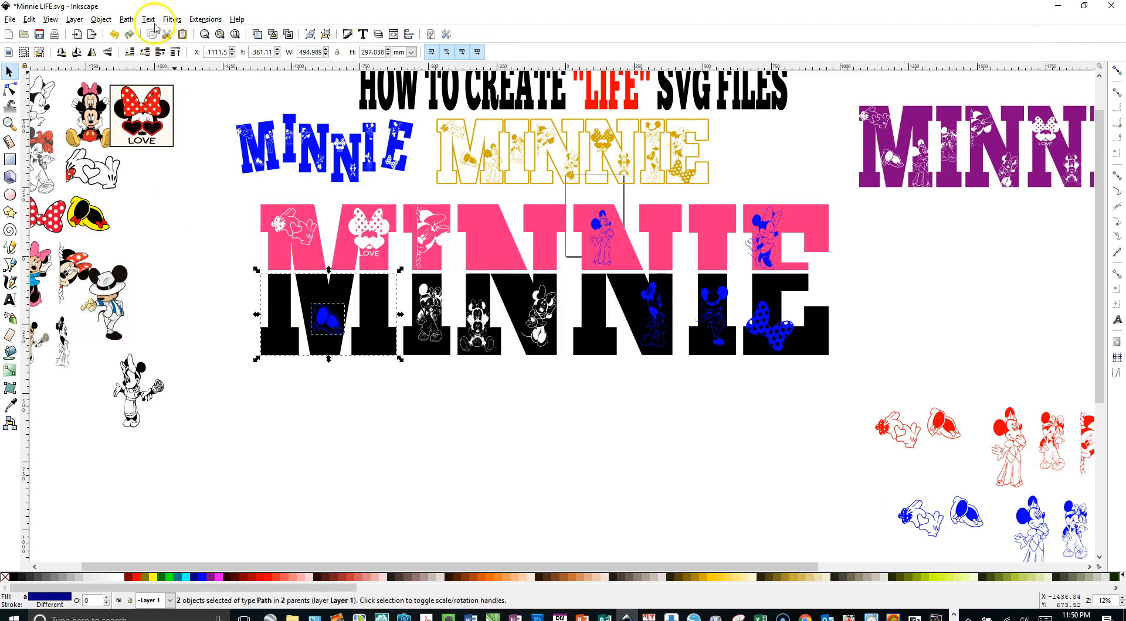
pyautogui.click(134, 21)
pyautogui.click(145, 105)
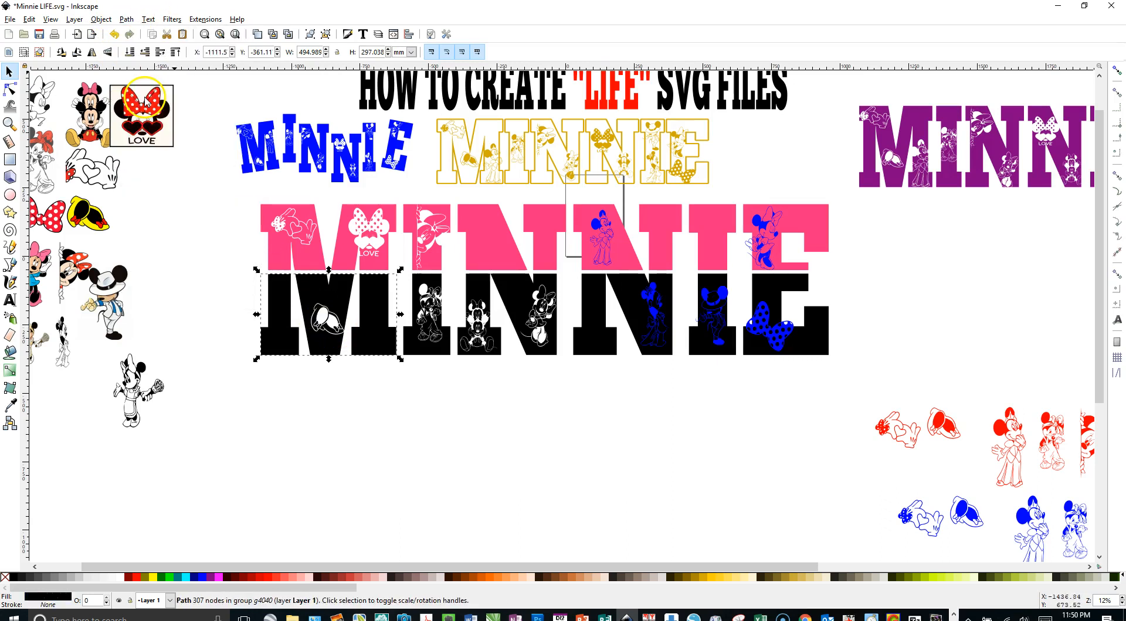
# Step: Combine the pink upper half of the second N into a single path and cut the blue figure out of it with Difference
pyautogui.click(599, 245)
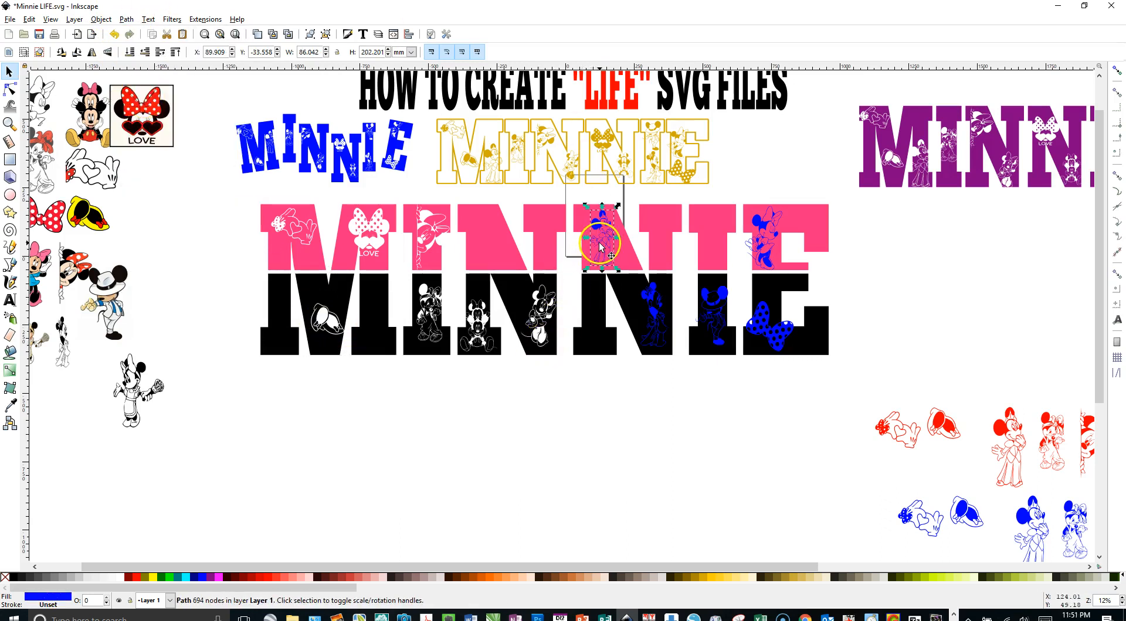
pyautogui.click(630, 262)
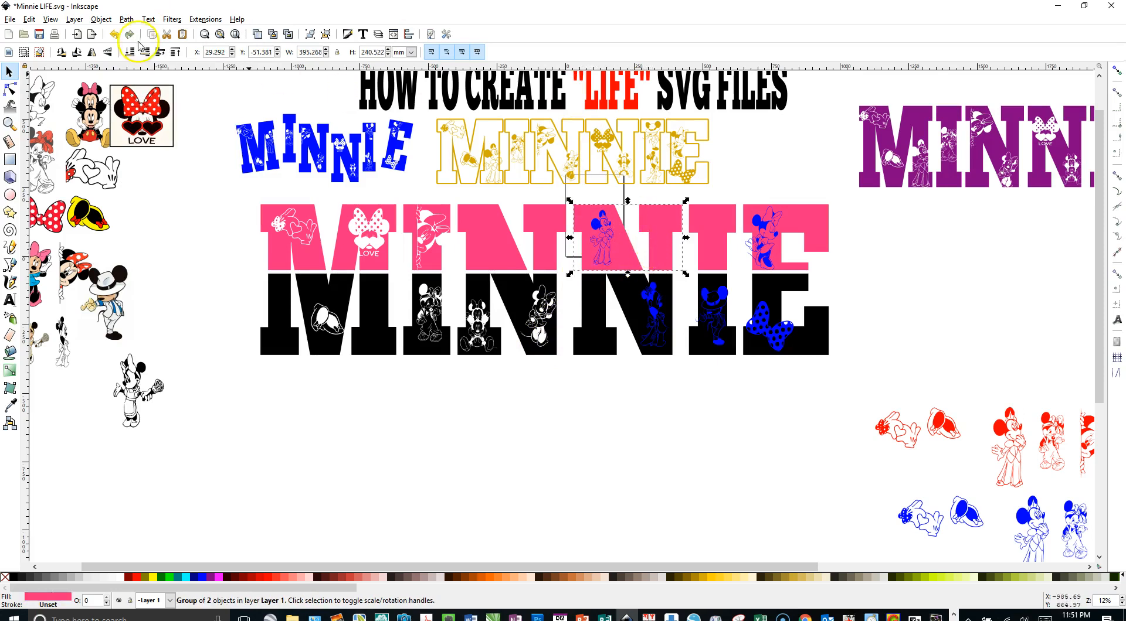
pyautogui.click(126, 19)
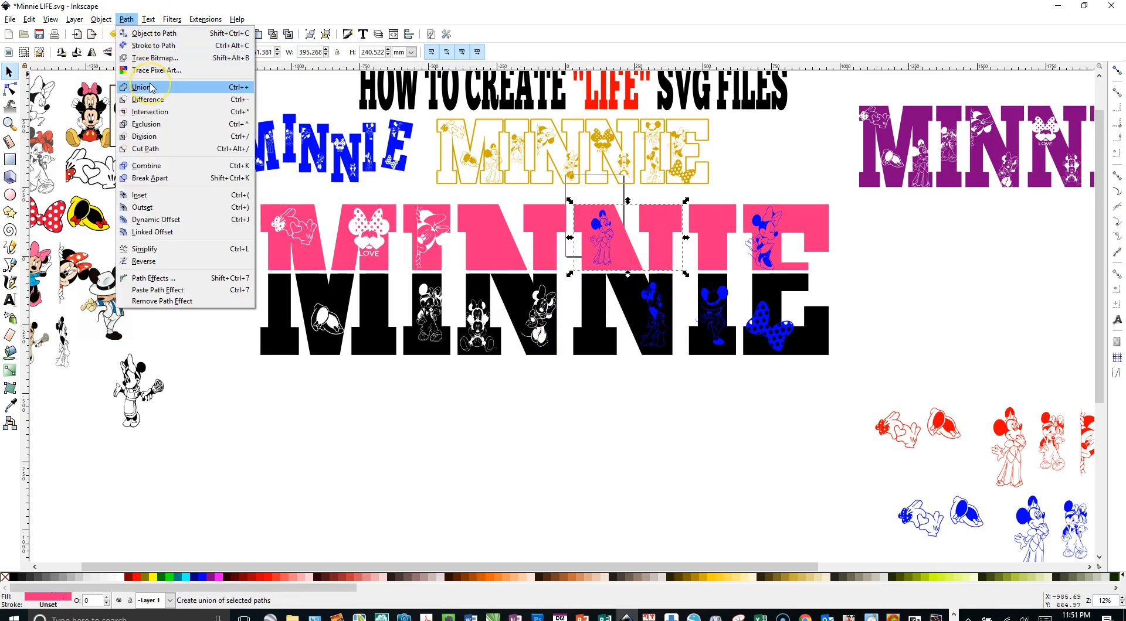
pyautogui.click(147, 165)
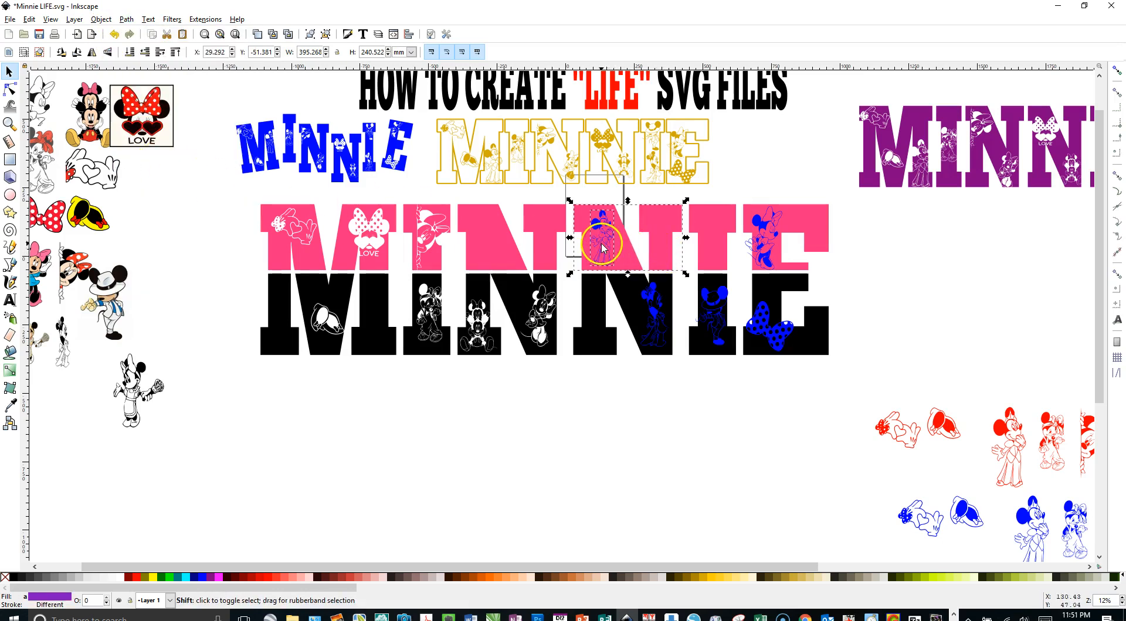
pyautogui.click(127, 20)
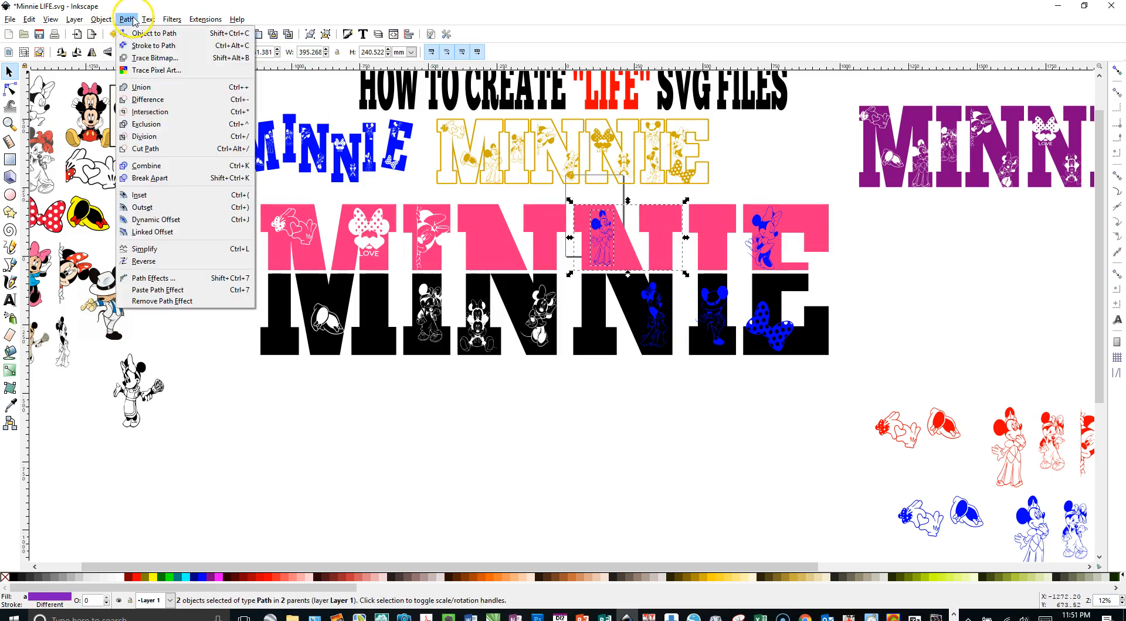
pyautogui.click(150, 100)
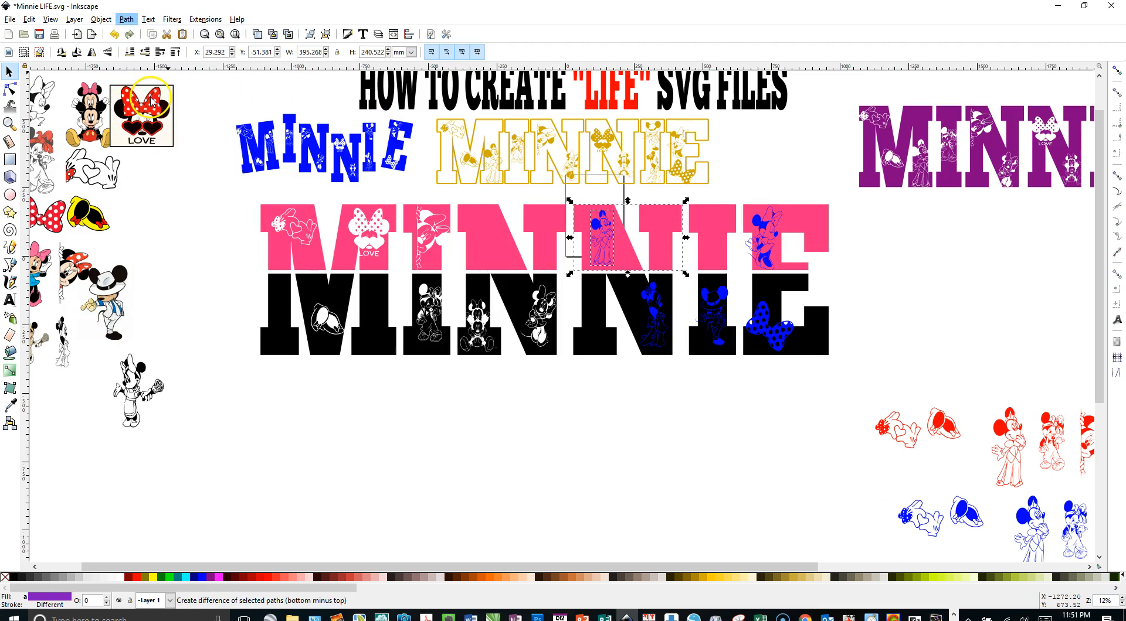
# Step: Combine the black lower half of the second N into a single path and cut the blue figure out of it with Difference
pyautogui.click(612, 350)
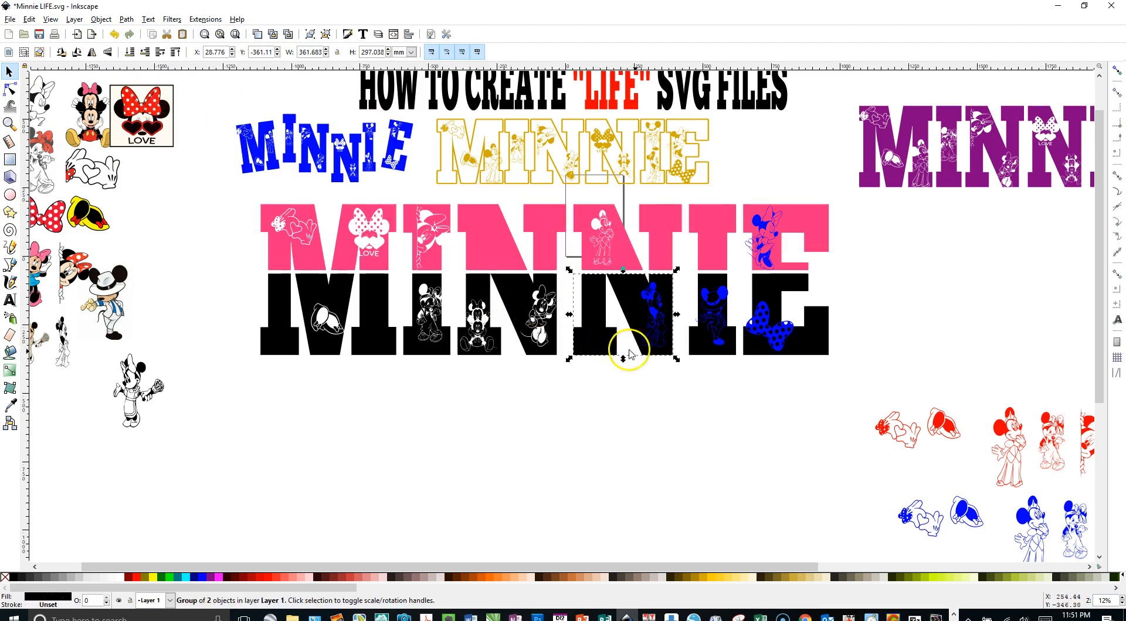
pyautogui.click(127, 20)
pyautogui.click(151, 167)
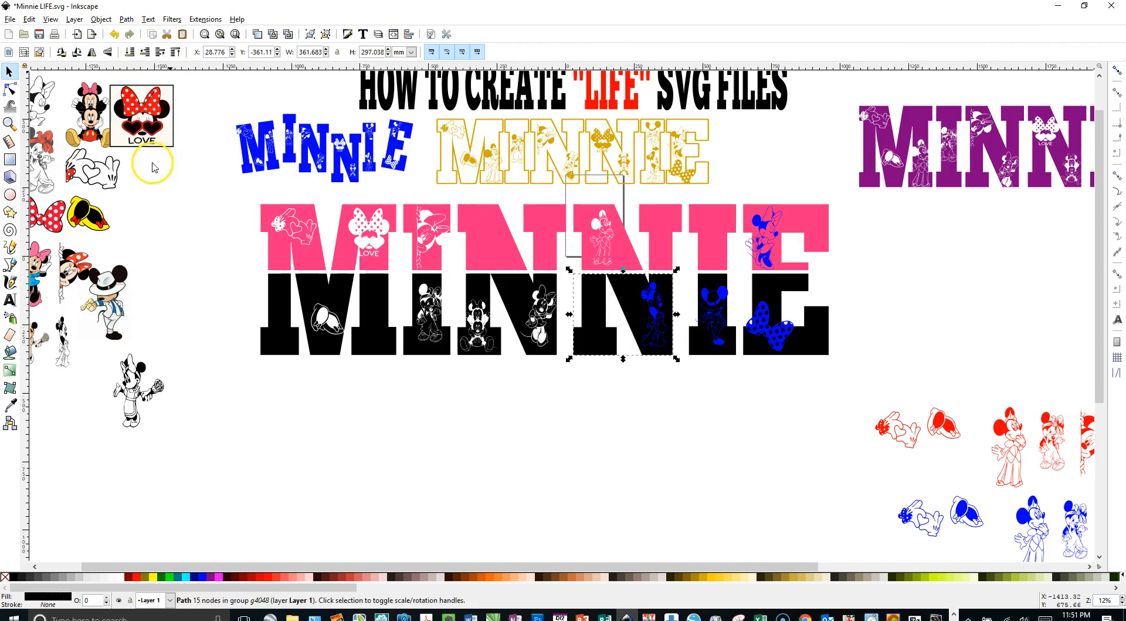
pyautogui.keyDown('shift'); pyautogui.click(648, 317); pyautogui.keyUp('shift')
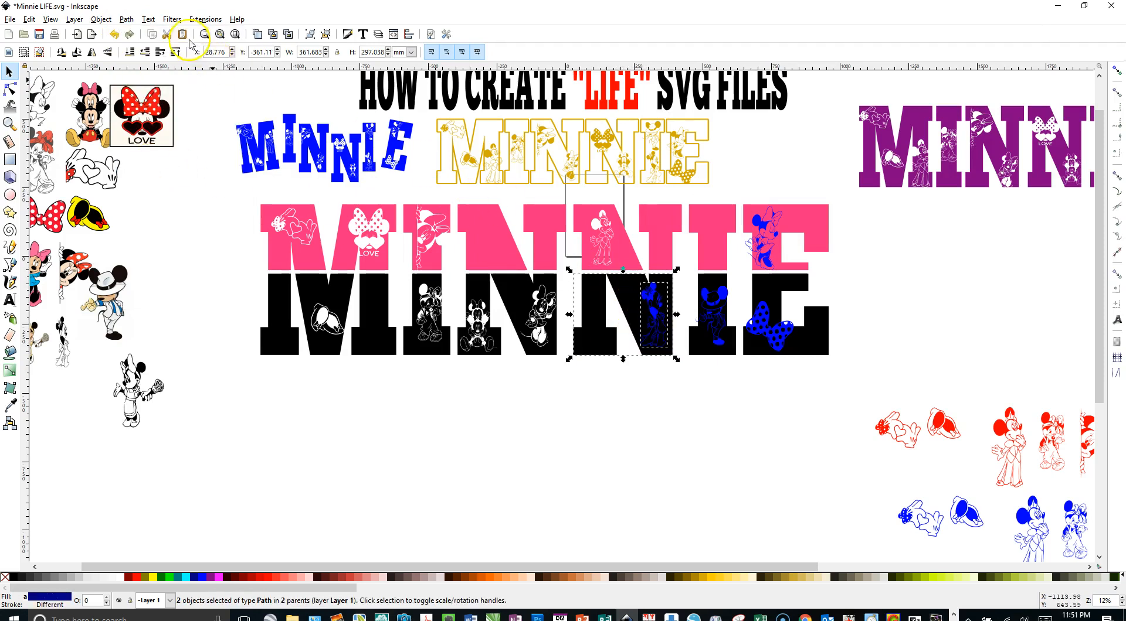
pyautogui.click(126, 19)
pyautogui.click(145, 104)
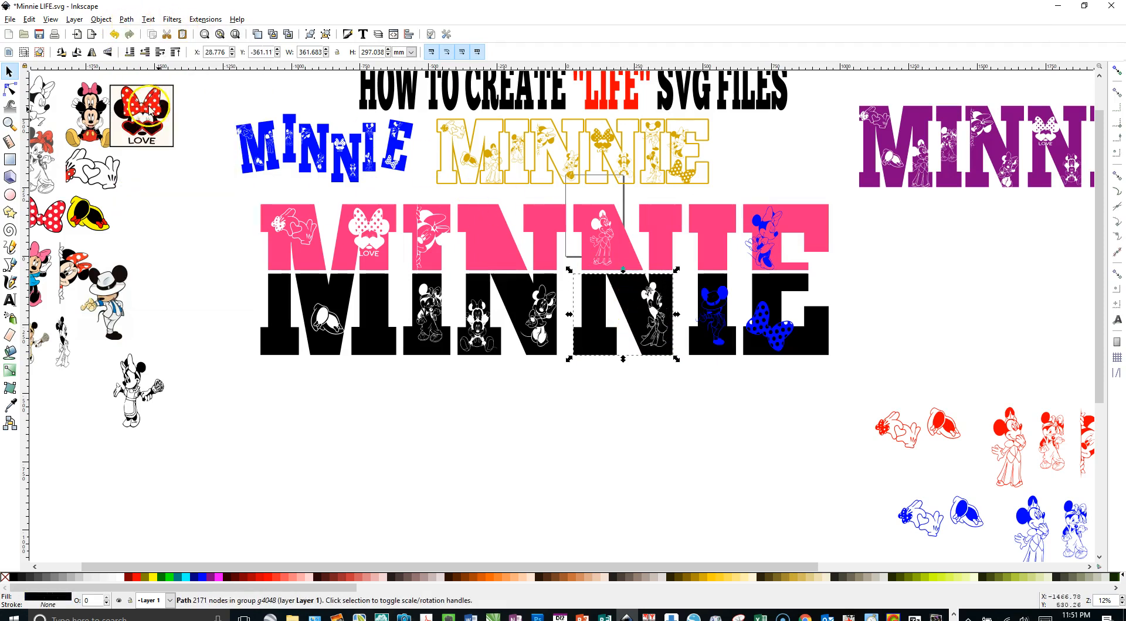
# Step: Cut the blue figure out of the black lower half of the second I with Difference
pyautogui.click(717, 343)
pyautogui.keyDown('shift'); pyautogui.click(696, 354); pyautogui.keyUp('shift')
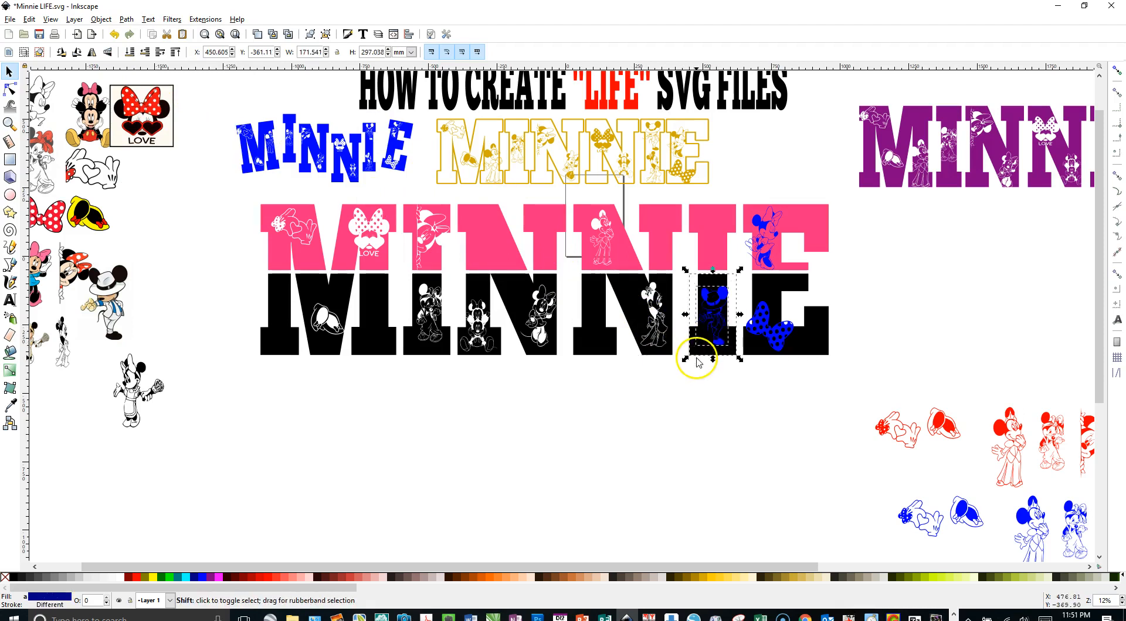
pyautogui.click(125, 18)
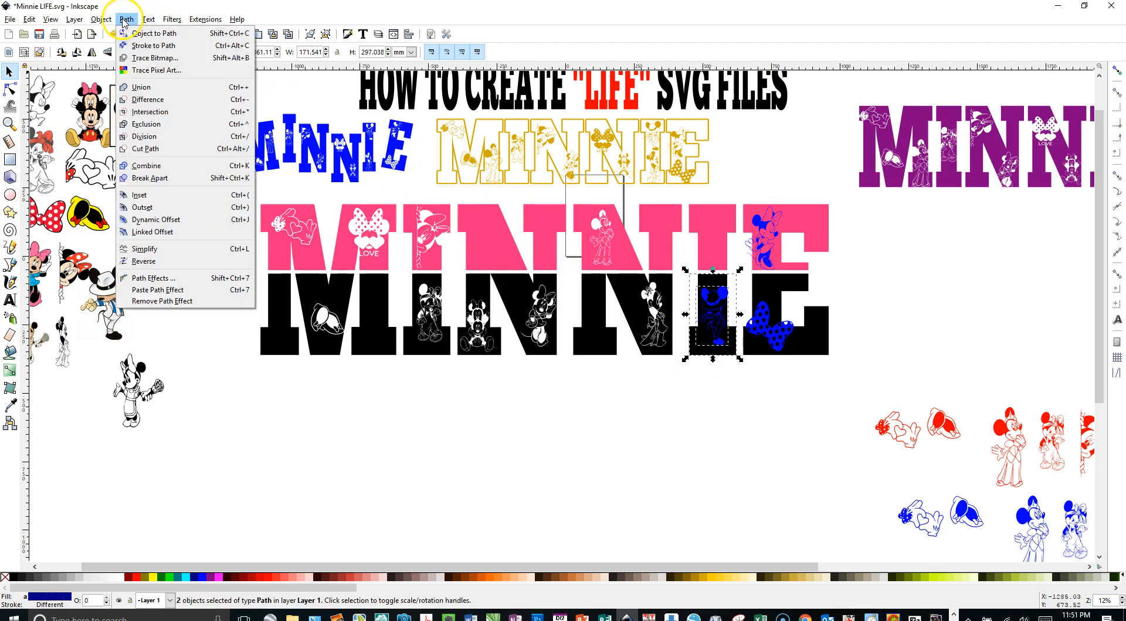
pyautogui.click(151, 97)
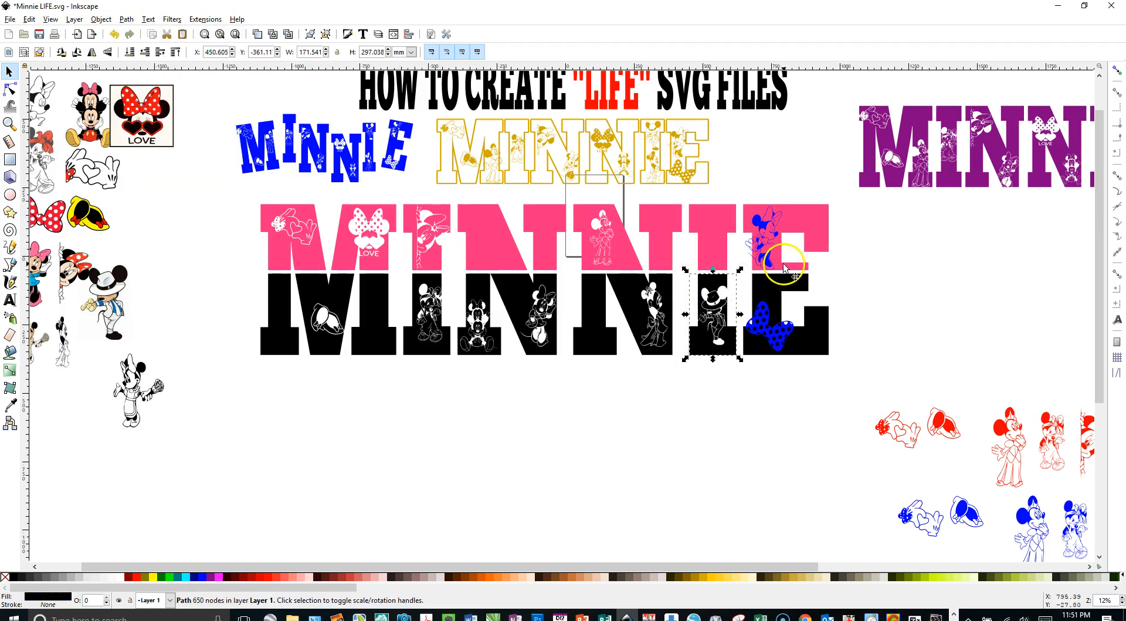
# Step: Cut the blue Minnie figure out of the pink upper half of the E with Difference
pyautogui.click(762, 251)
pyautogui.keyDown('shift'); pyautogui.click(763, 252); pyautogui.keyUp('shift')
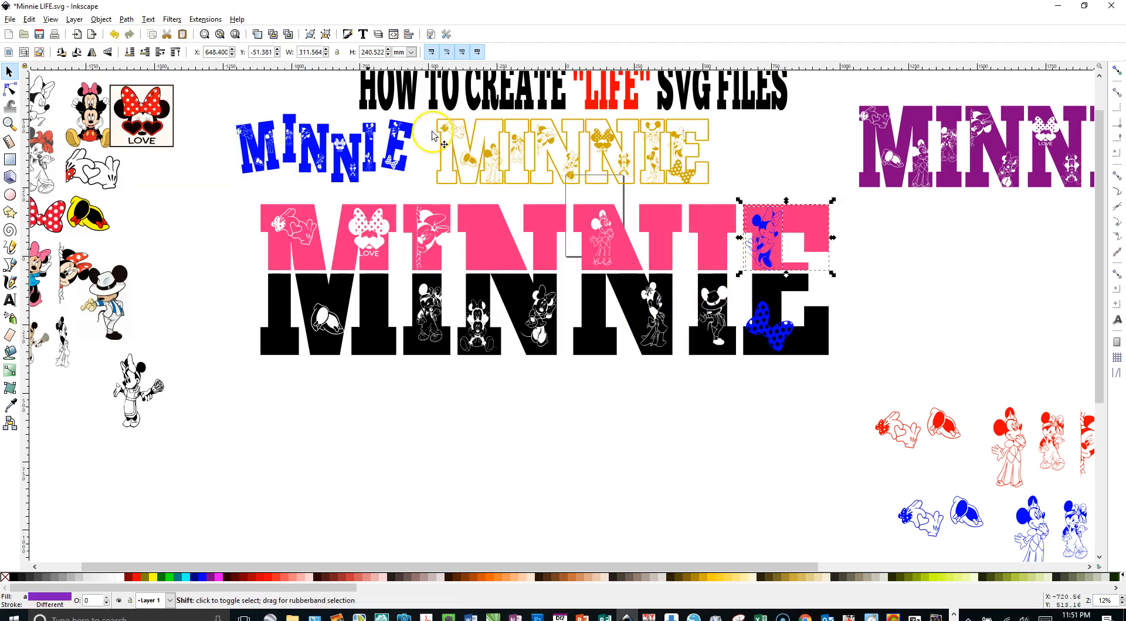
pyautogui.click(126, 19)
pyautogui.click(147, 99)
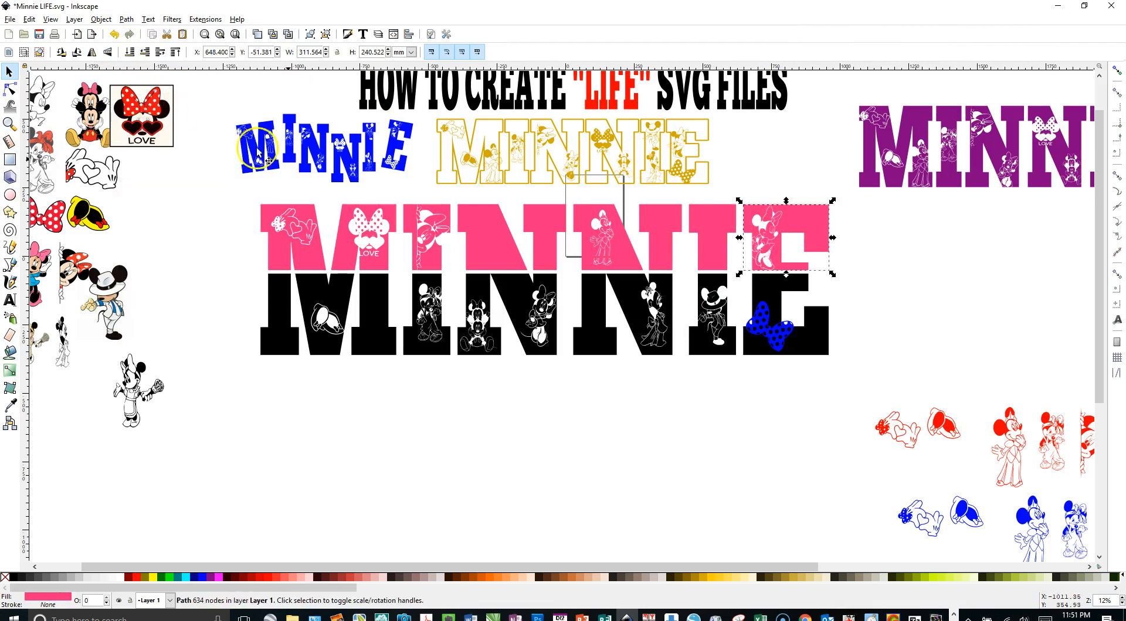
# Step: Shift the blue polka-dot bow slightly further into the black E and cut it out of the letter with Difference
pyautogui.click(786, 339)
pyautogui.moveTo(786, 337); pyautogui.dragTo(789, 342)
pyautogui.keyDown('shift'); pyautogui.click(818, 340); pyautogui.keyUp('shift')
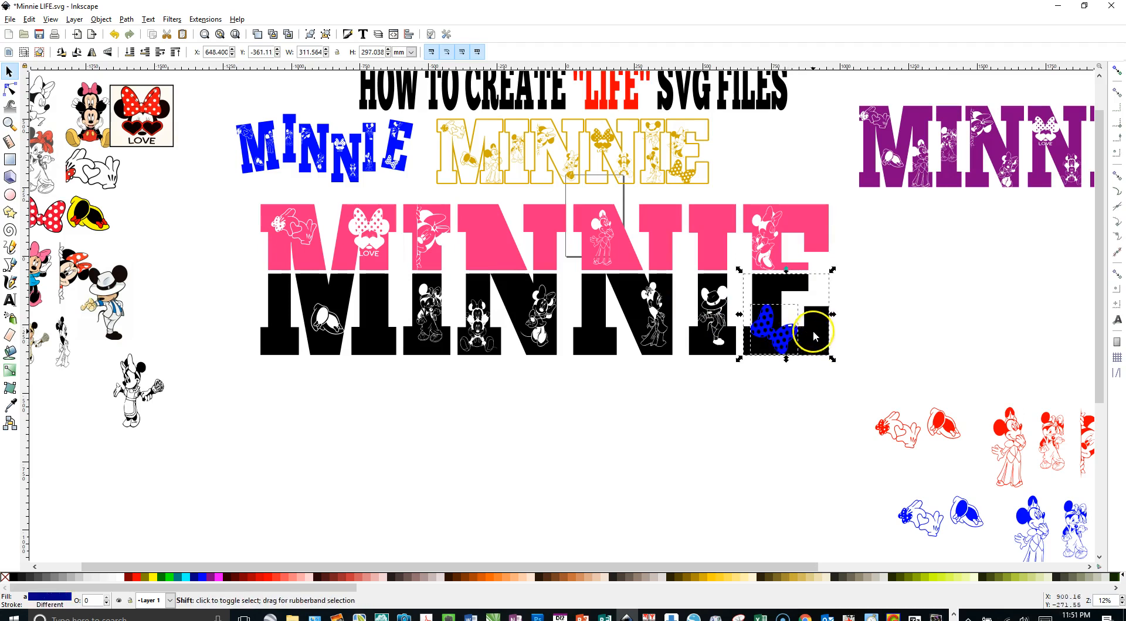
pyautogui.click(121, 21)
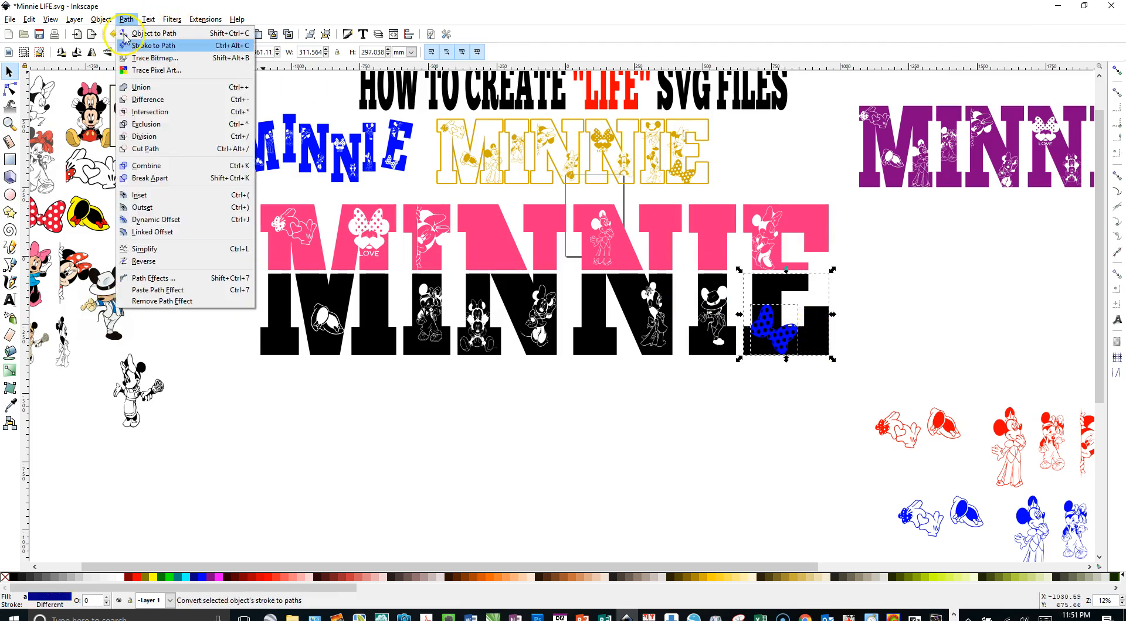
pyautogui.click(143, 96)
pyautogui.click(394, 390)
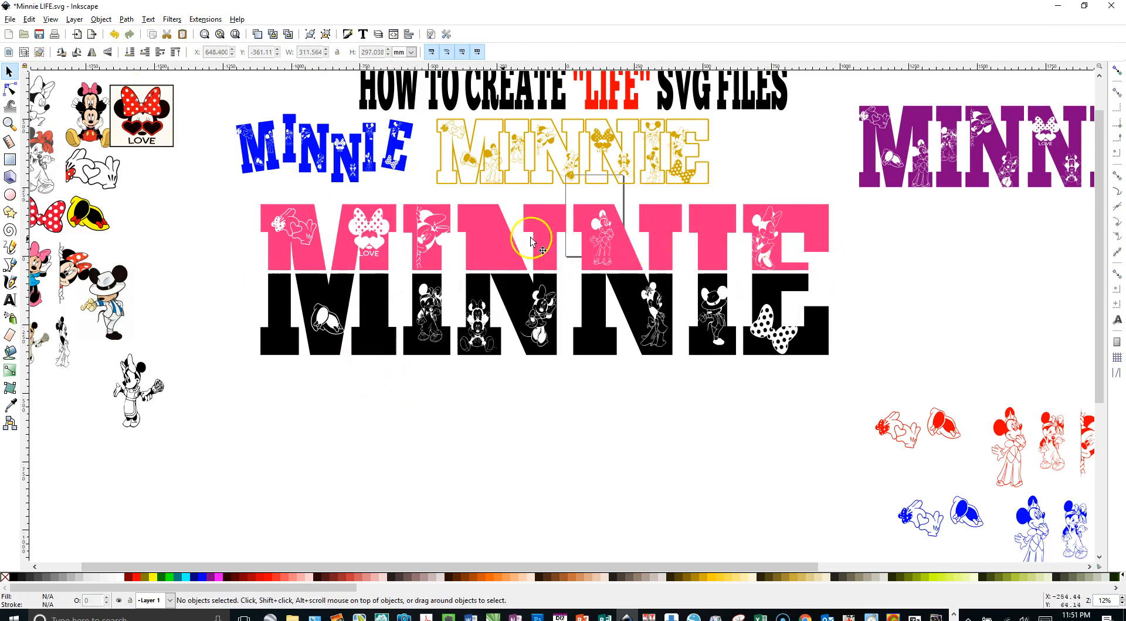
# Step: Group the six black lower letter halves together, and group the six pink upper letter halves separately
pyautogui.moveTo(214, 201); pyautogui.dragTo(839, 273)
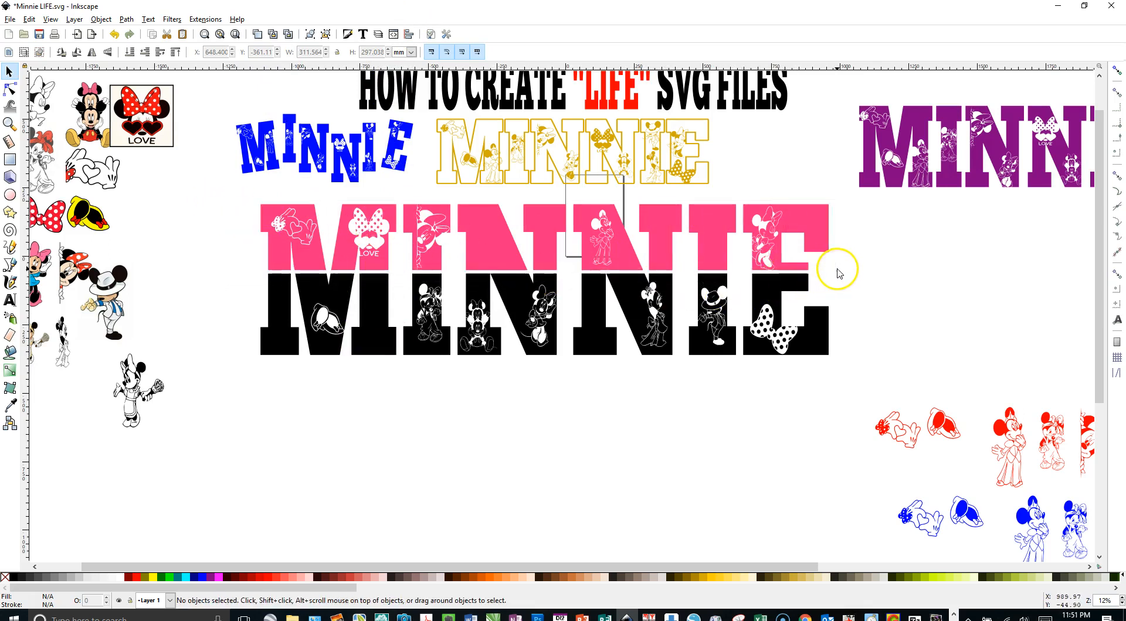
pyautogui.click(784, 281)
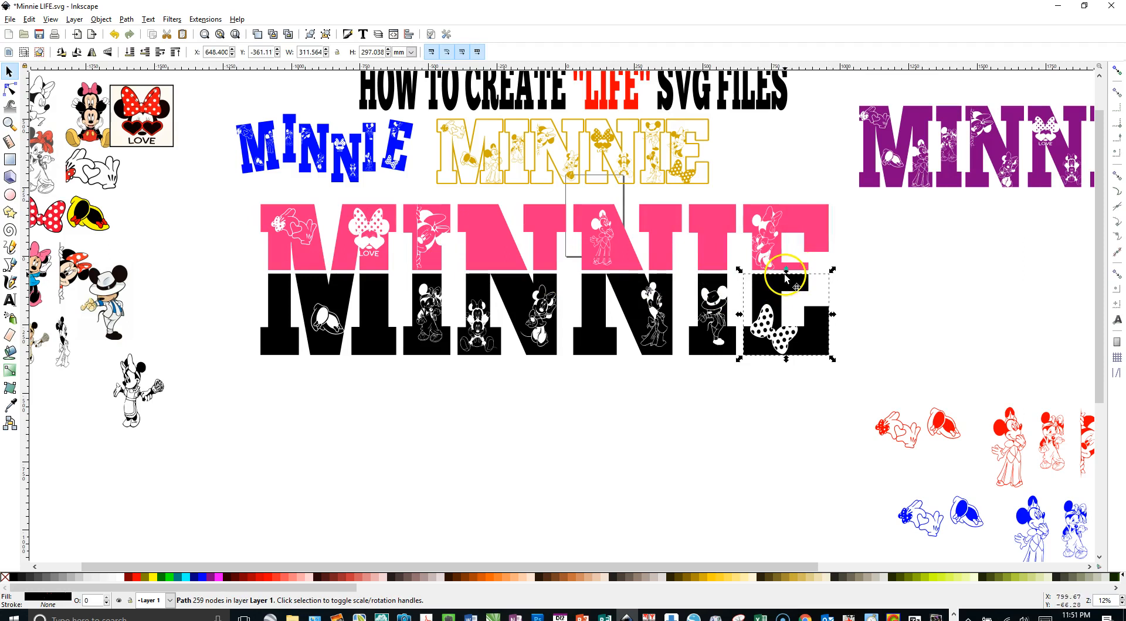
pyautogui.moveTo(215, 274); pyautogui.dragTo(866, 377)
pyautogui.click(342, 325)
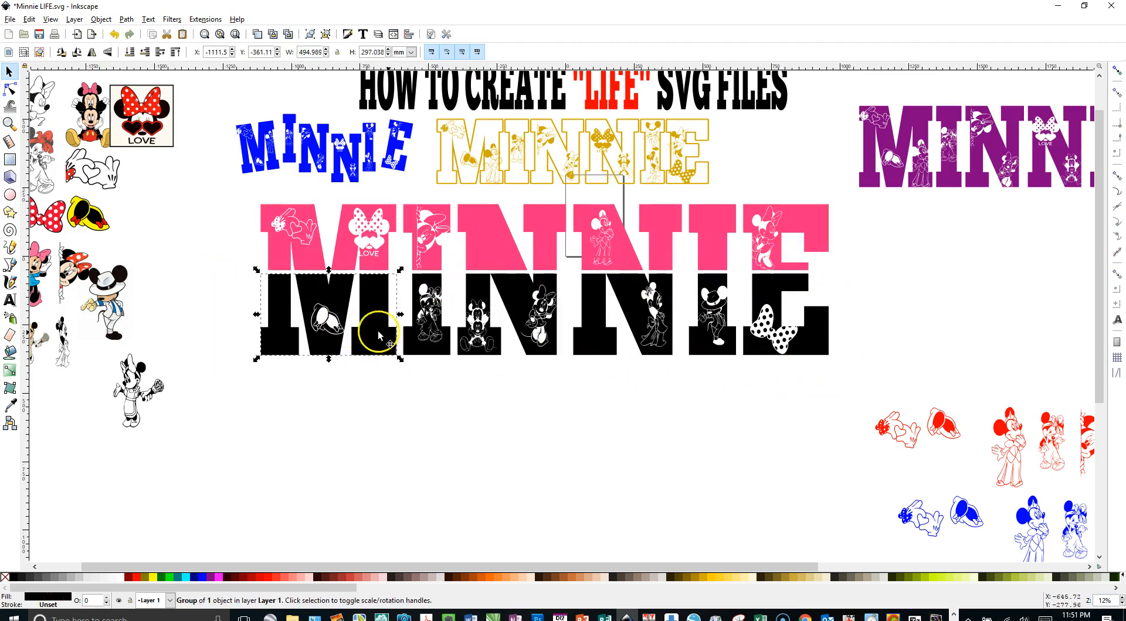
pyautogui.moveTo(210, 262); pyautogui.dragTo(850, 389)
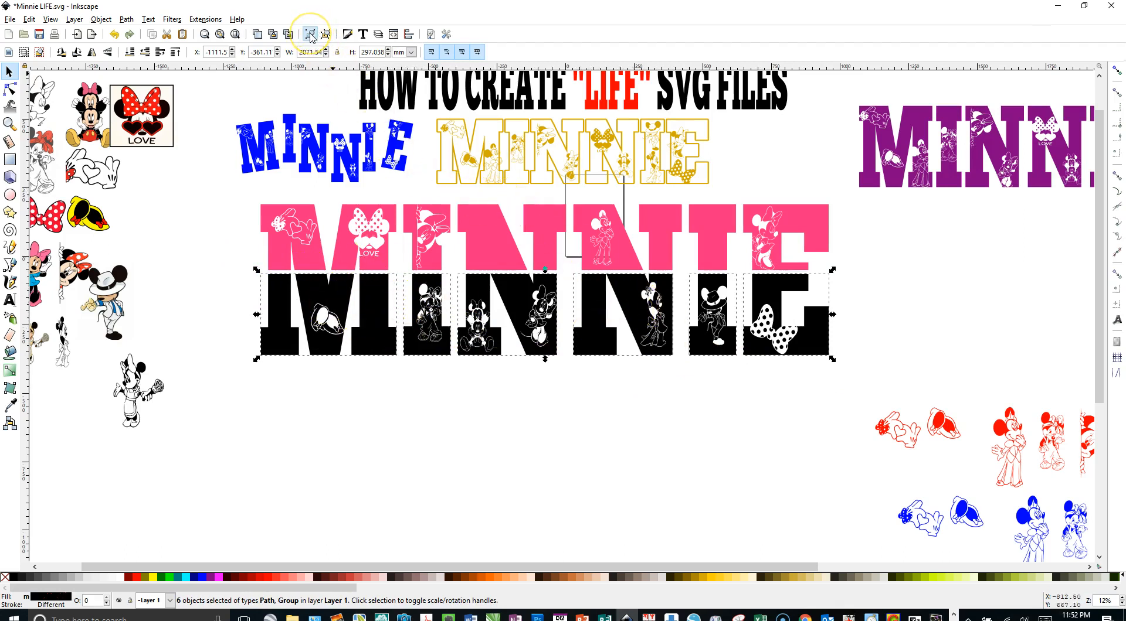
pyautogui.moveTo(222, 187); pyautogui.dragTo(856, 290)
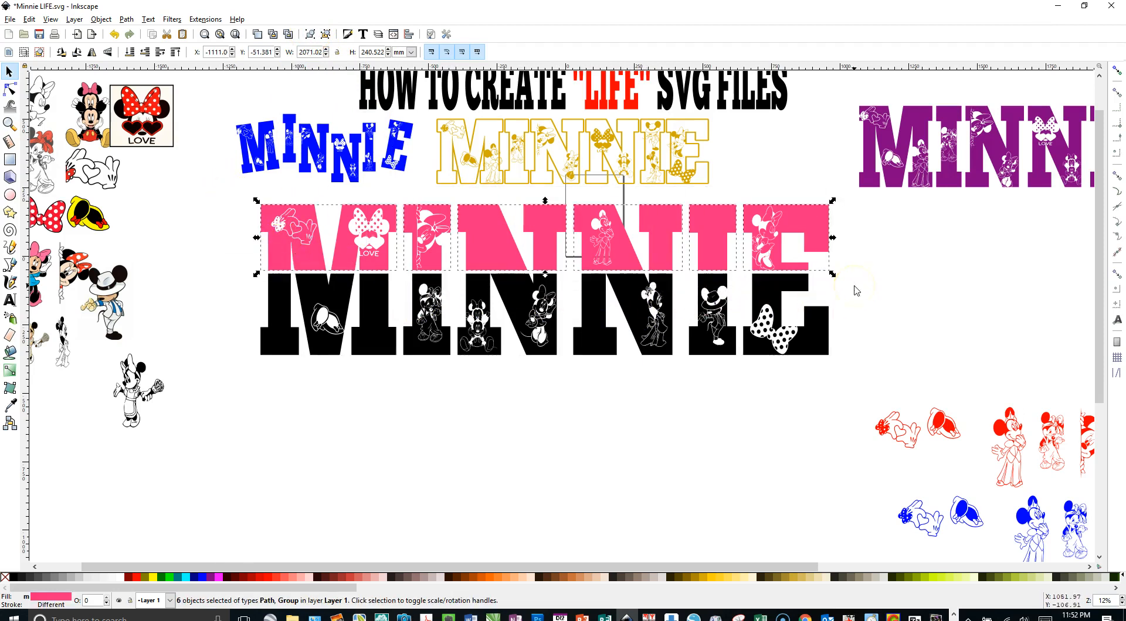
pyautogui.click(309, 35)
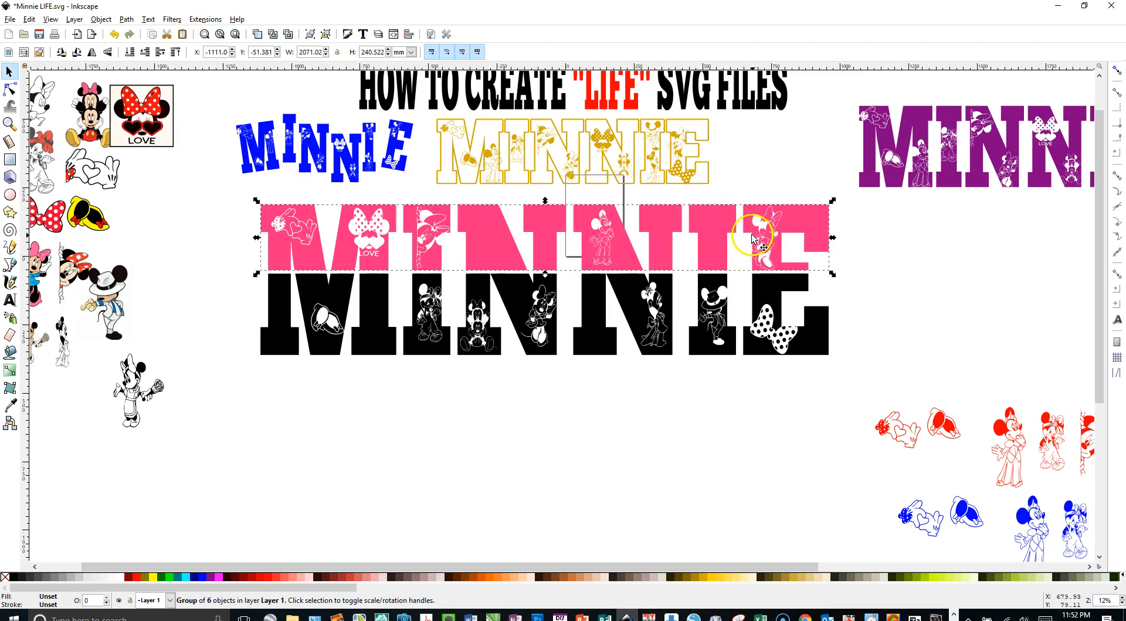
# Step: Nudge the pink group down about 12 mm so it meets the top edge of the black letter halves
pyautogui.moveTo(741, 225); pyautogui.dragTo(742, 224)
pyautogui.press('Down')
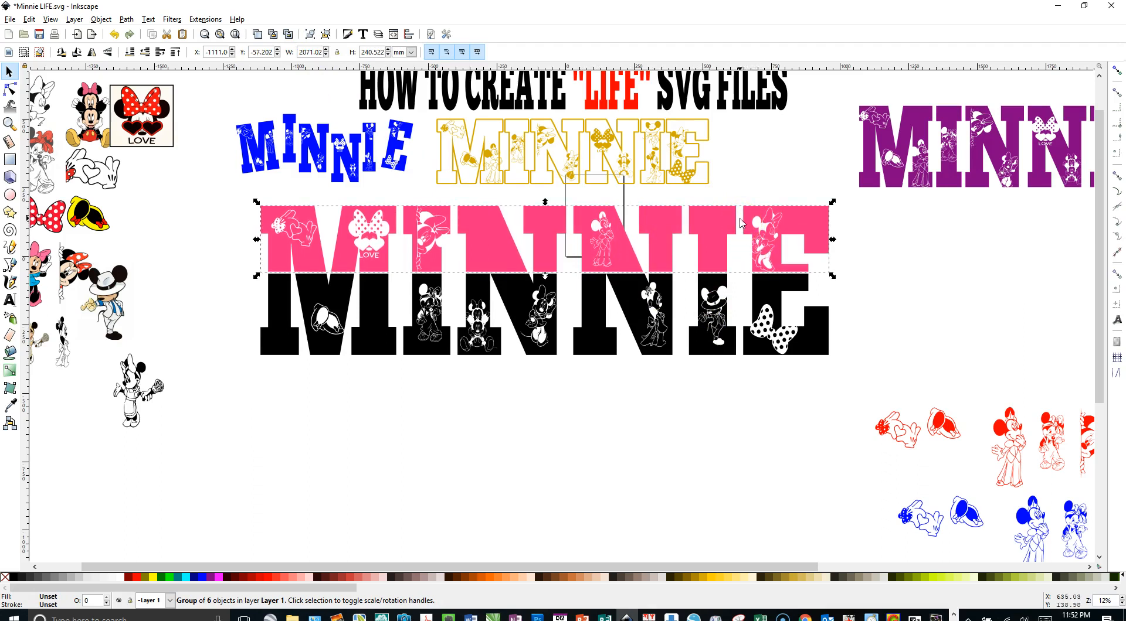
pyautogui.press('Down')
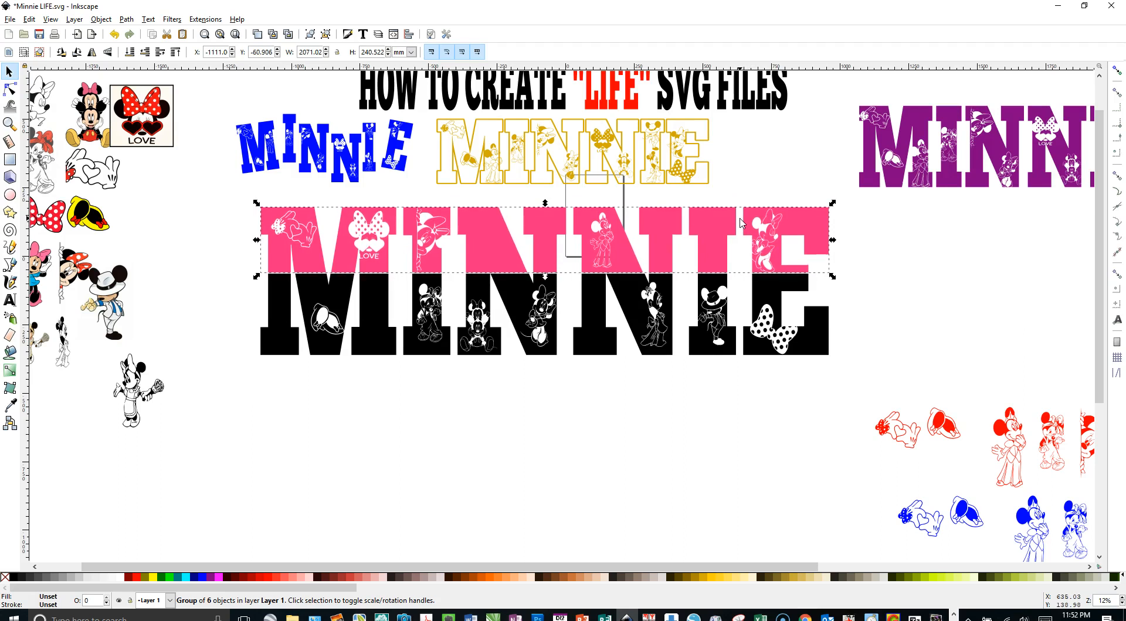
pyautogui.press('Down')
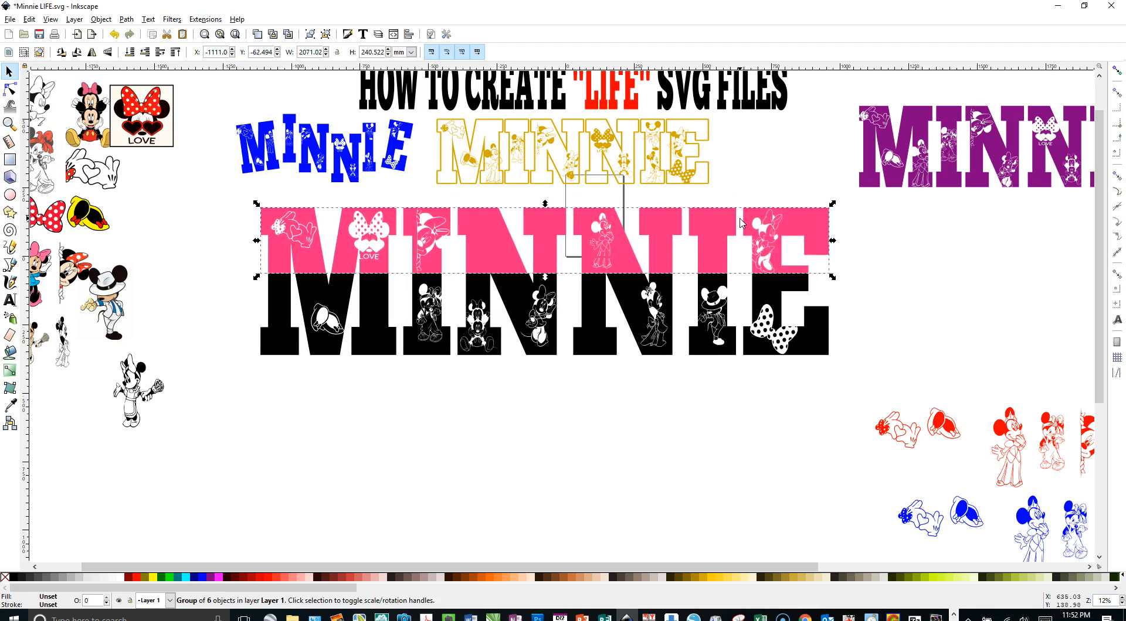
pyautogui.click(791, 241)
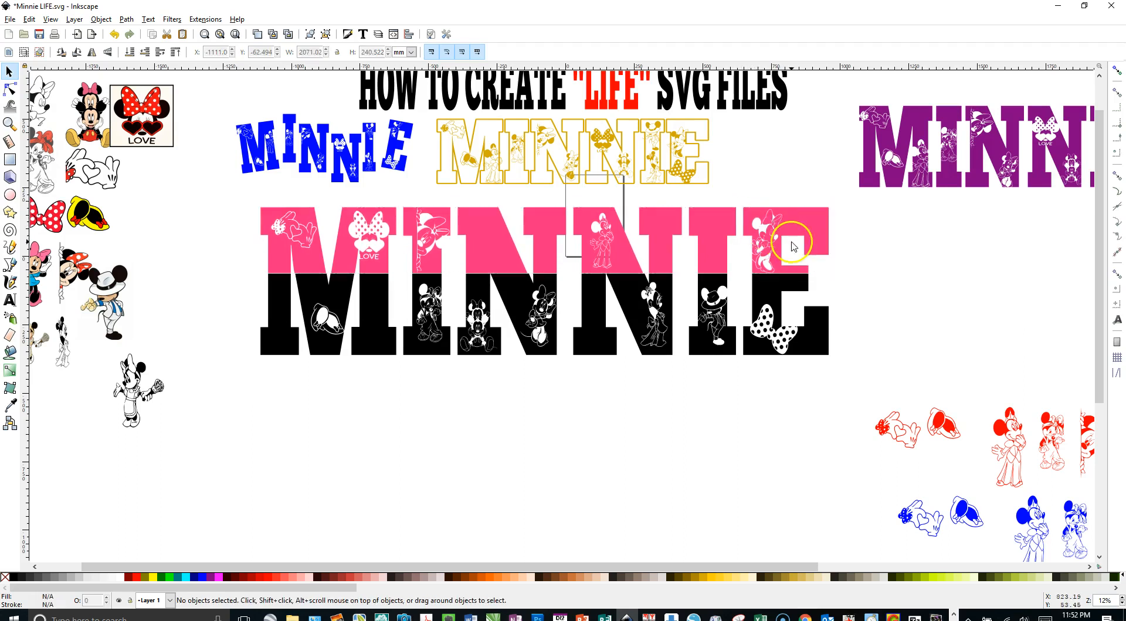
pyautogui.click(694, 228)
pyautogui.press('Down')
pyautogui.press('Down')
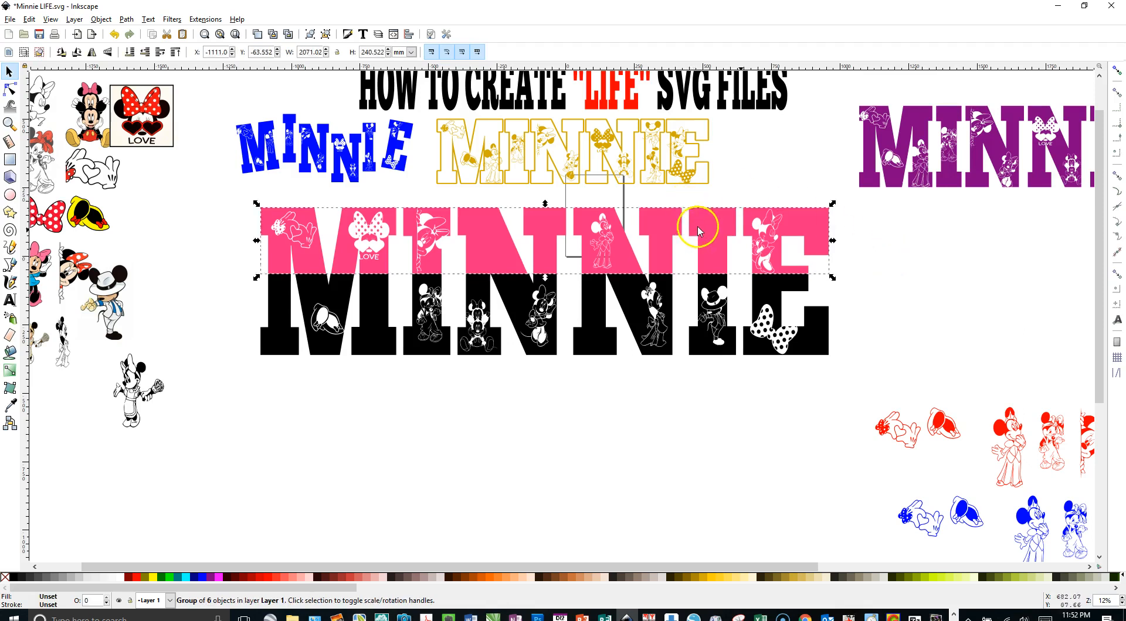
# Step: Group the pink upper half and the black lower half into one MINNIE design
pyautogui.click(892, 296)
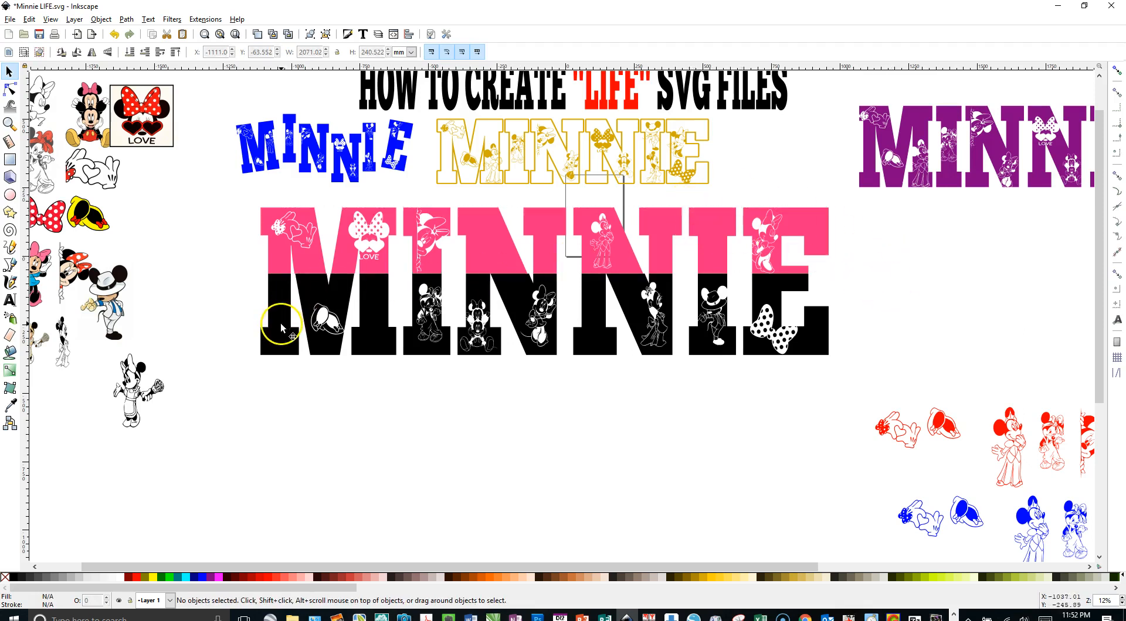
pyautogui.moveTo(214, 186); pyautogui.dragTo(851, 396)
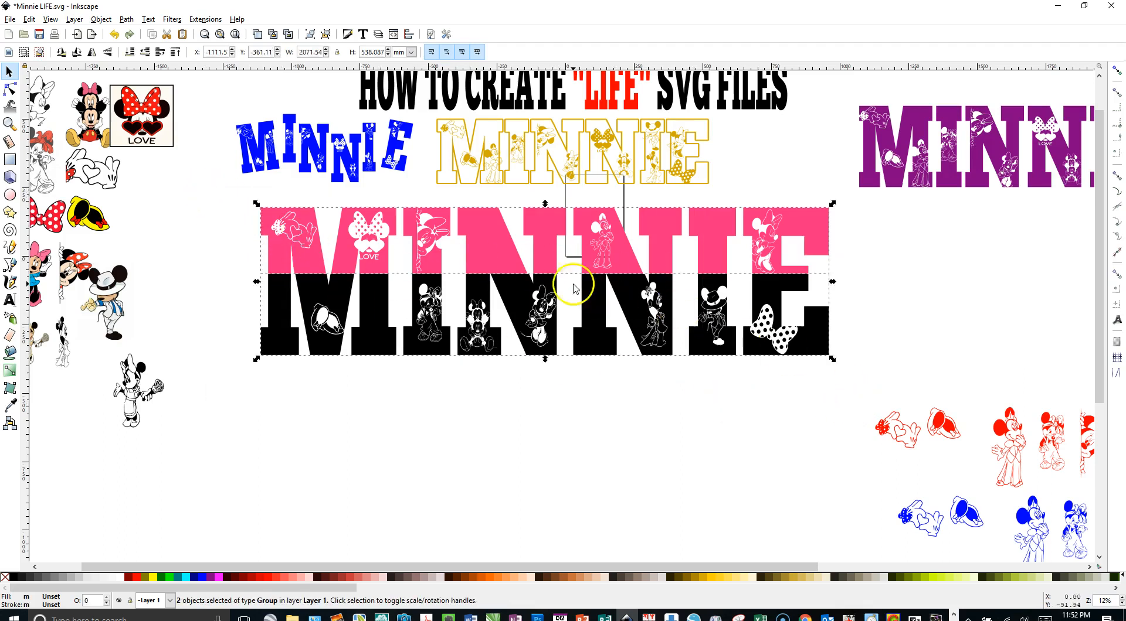
pyautogui.click(312, 34)
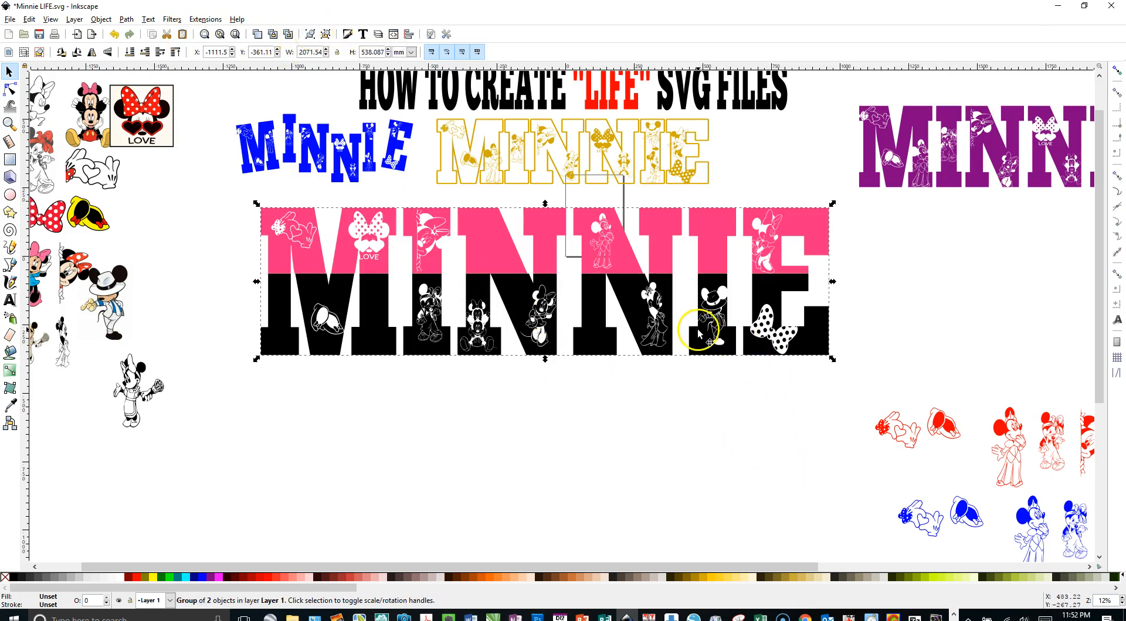
# Step: Move the gold outlined MINNIE and the blue MINNIE to the right above the split-colour design
pyautogui.click(311, 150)
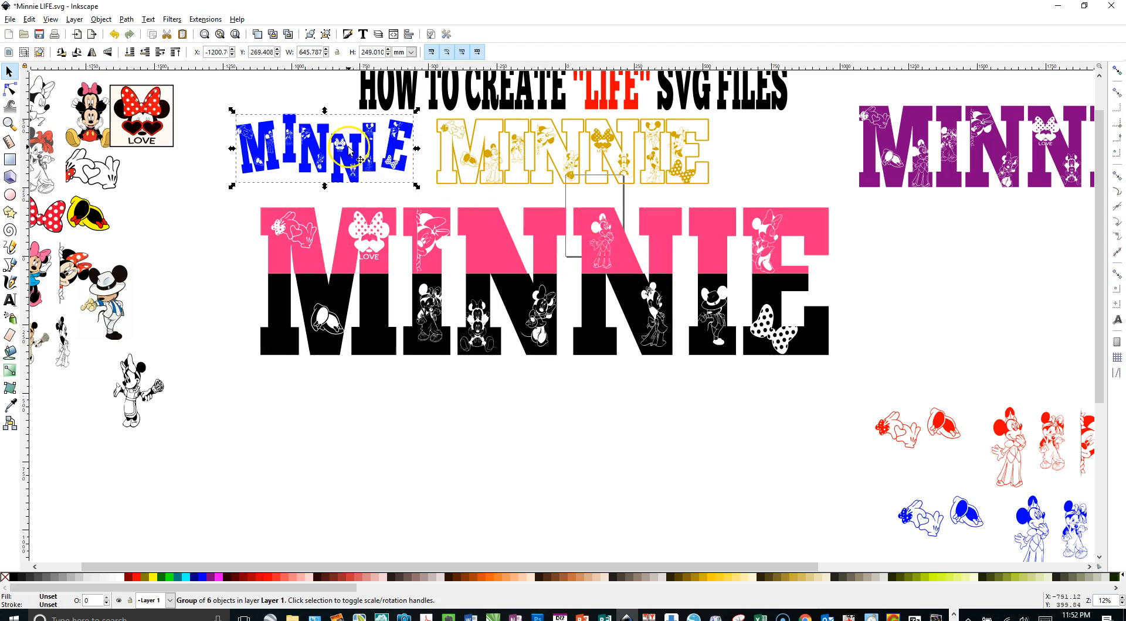
pyautogui.moveTo(537, 142); pyautogui.dragTo(638, 146)
pyautogui.moveTo(381, 137); pyautogui.dragTo(446, 146)
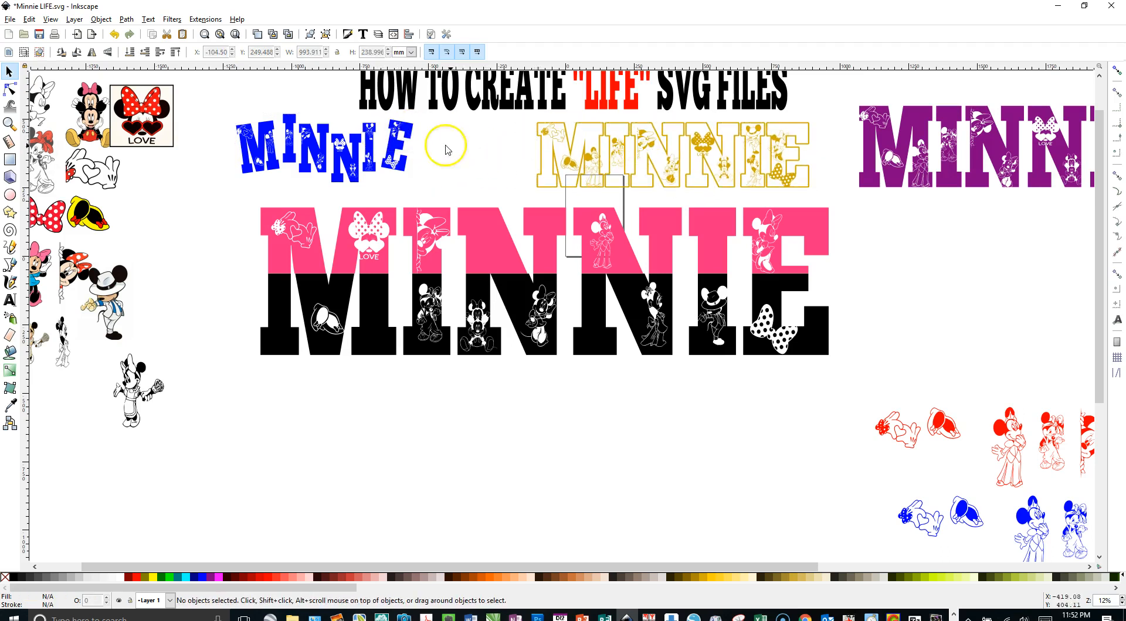
pyautogui.moveTo(363, 149); pyautogui.dragTo(468, 150)
# Step: Scale the grouped pink and black MINNIE down to about three quarters of its width and move it lower on the canvas
pyautogui.click(476, 239)
pyautogui.moveTo(257, 203); pyautogui.dragTo(381, 239)
pyautogui.moveTo(536, 269); pyautogui.dragTo(508, 369)
# Step: Arrange the blue and gold MINNIE designs side by side above the split-colour one and move the title text down above them
pyautogui.moveTo(462, 163); pyautogui.dragTo(424, 250)
pyautogui.moveTo(639, 166); pyautogui.dragTo(699, 297)
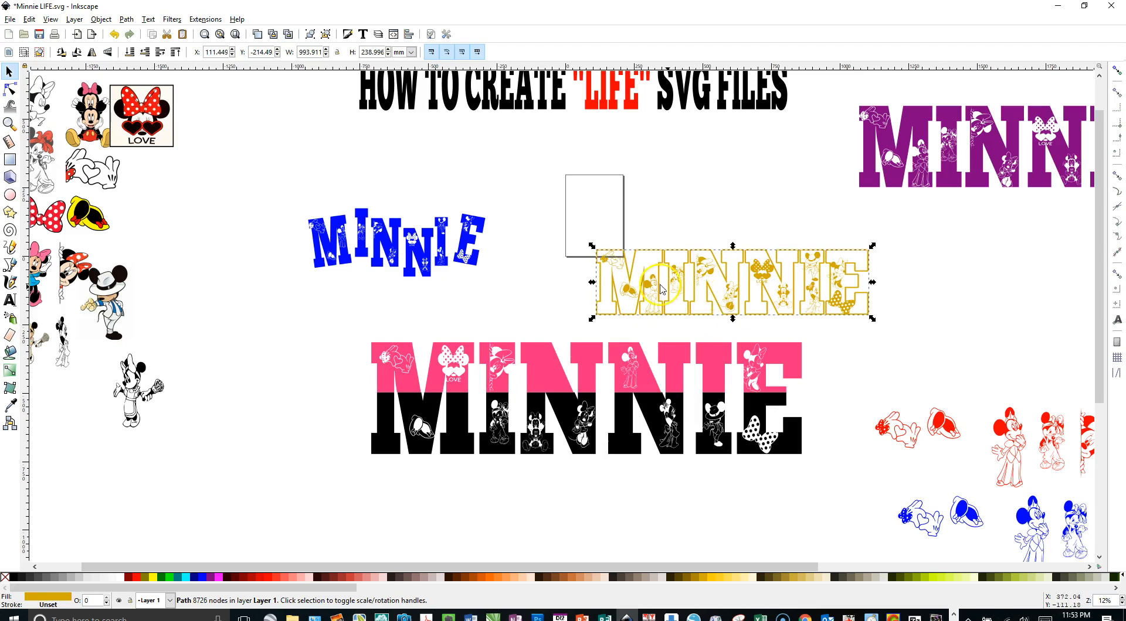
pyautogui.moveTo(424, 246); pyautogui.dragTo(476, 280)
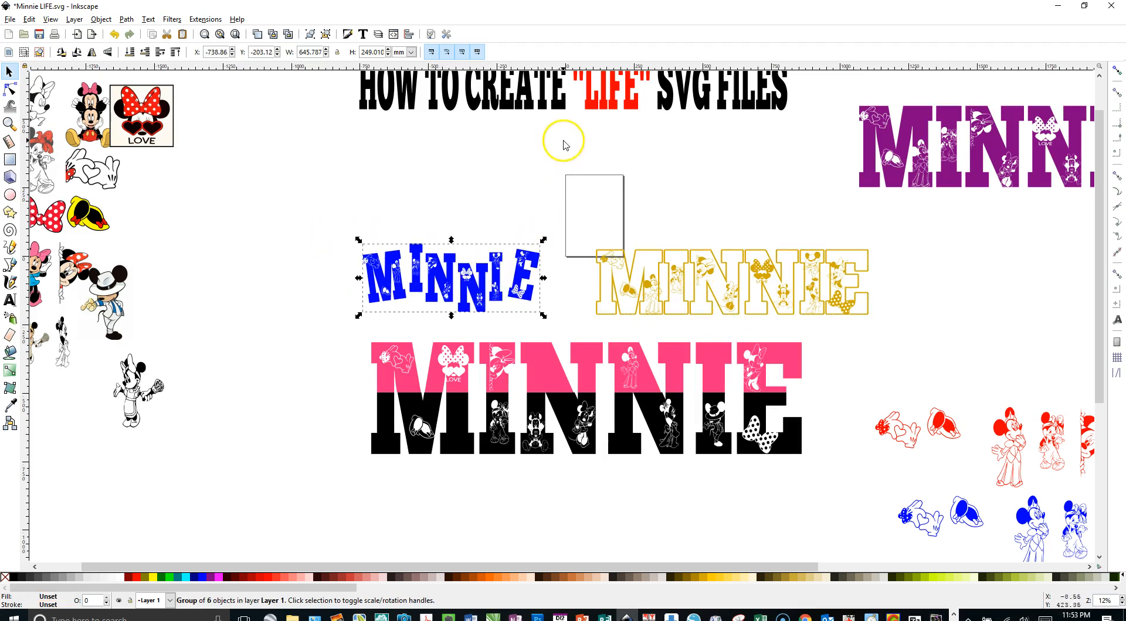
pyautogui.moveTo(566, 107); pyautogui.dragTo(574, 166)
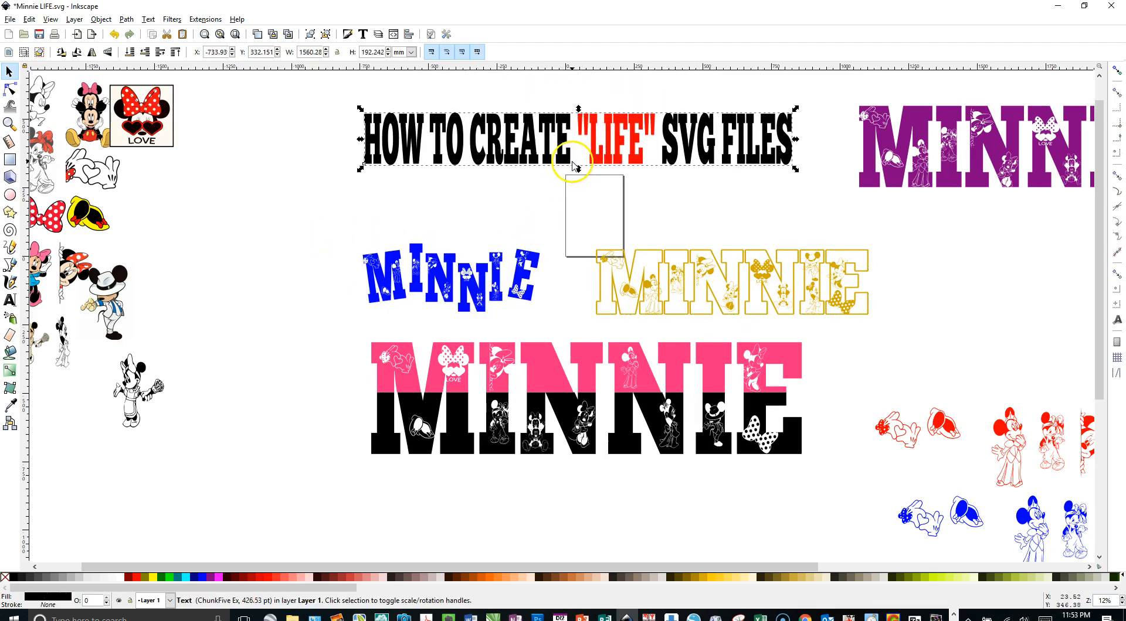
pyautogui.moveTo(647, 287); pyautogui.dragTo(609, 282)
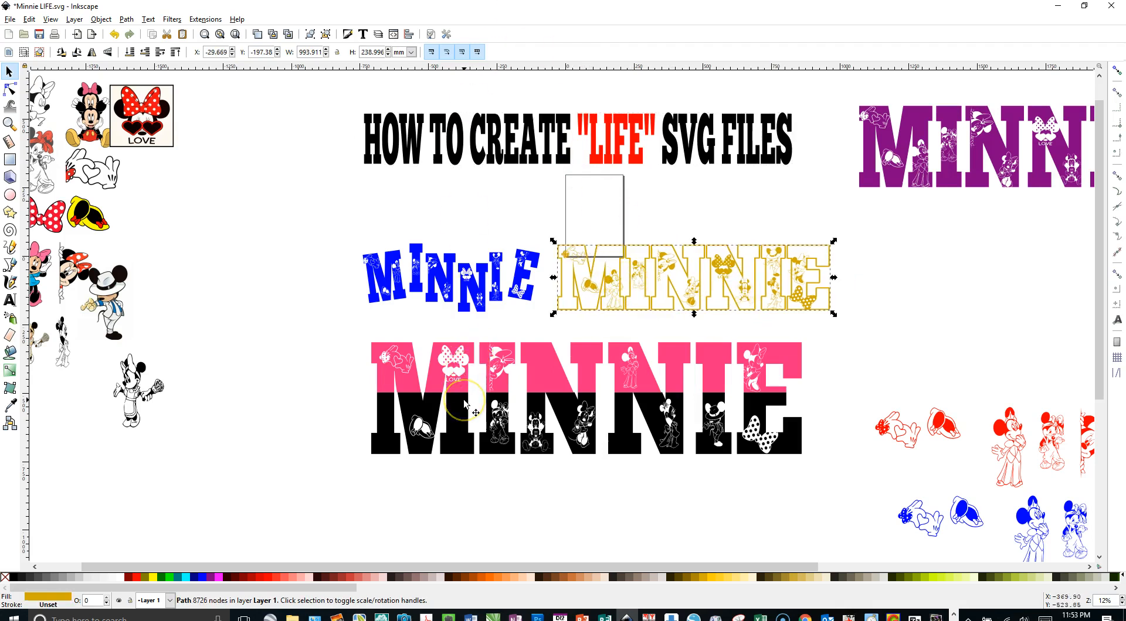
pyautogui.click(391, 218)
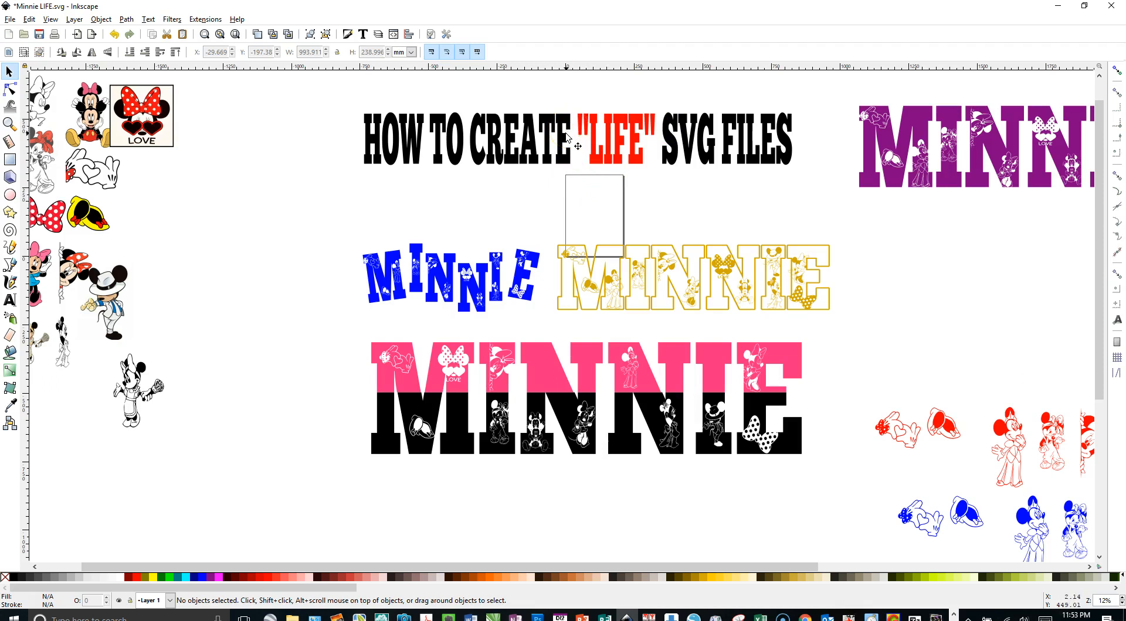
pyautogui.click(619, 238)
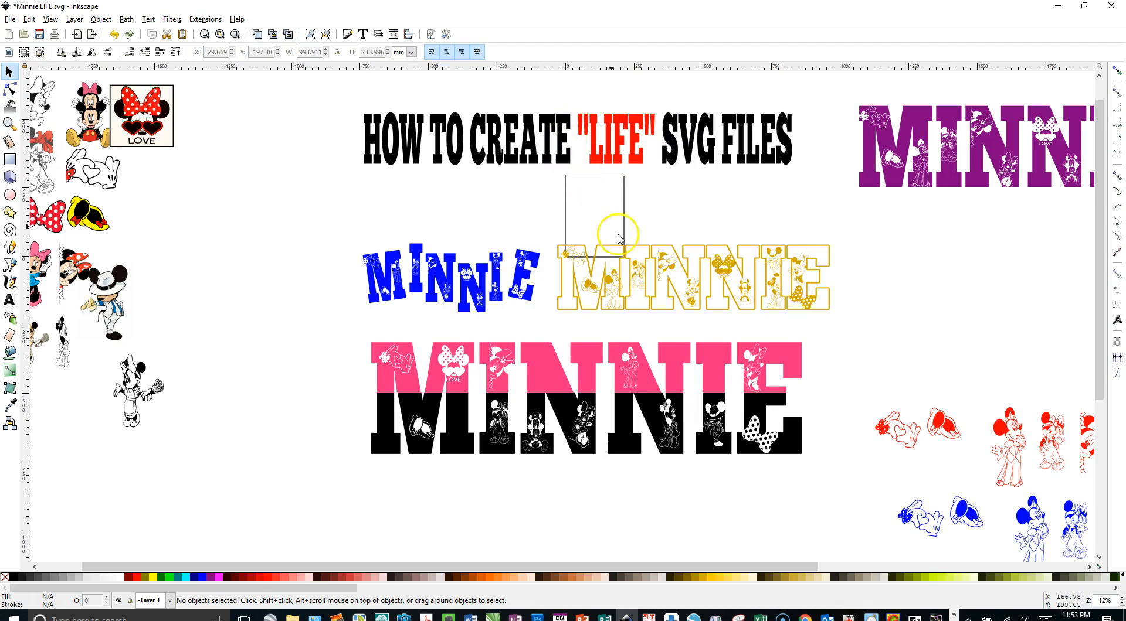